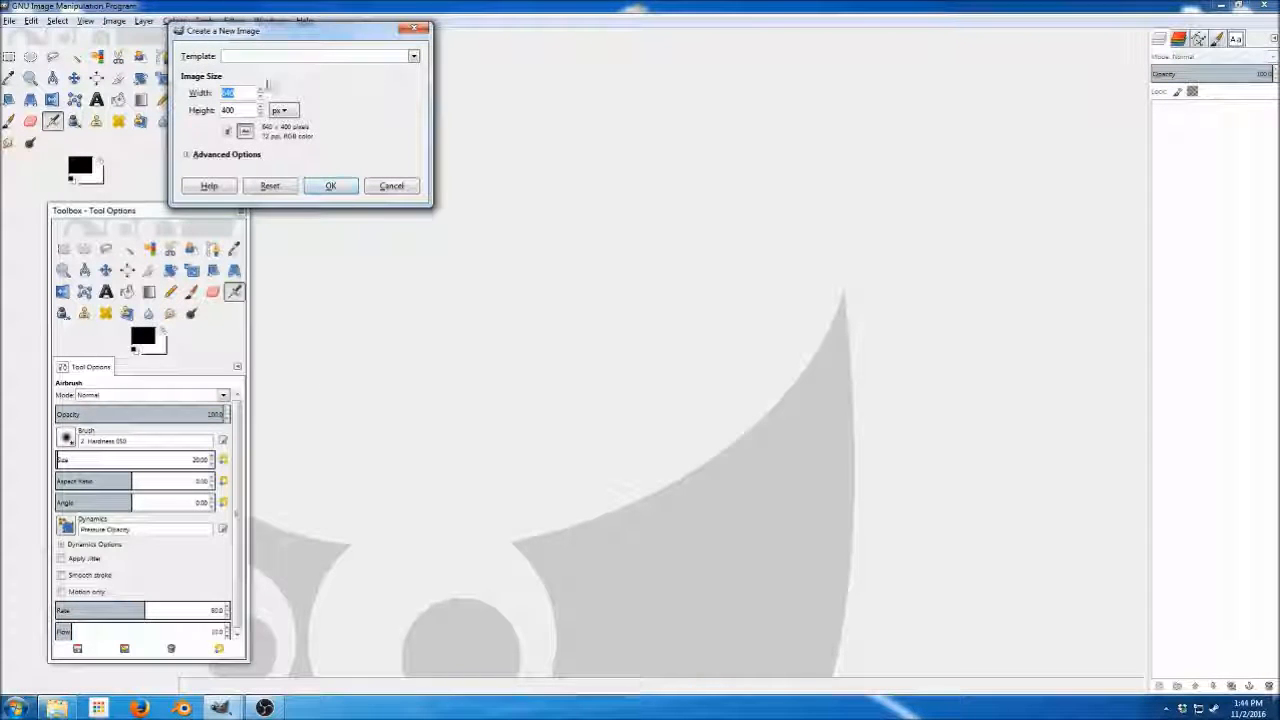
# Set the new image's size unit to inches.
pyautogui.click(284, 110)
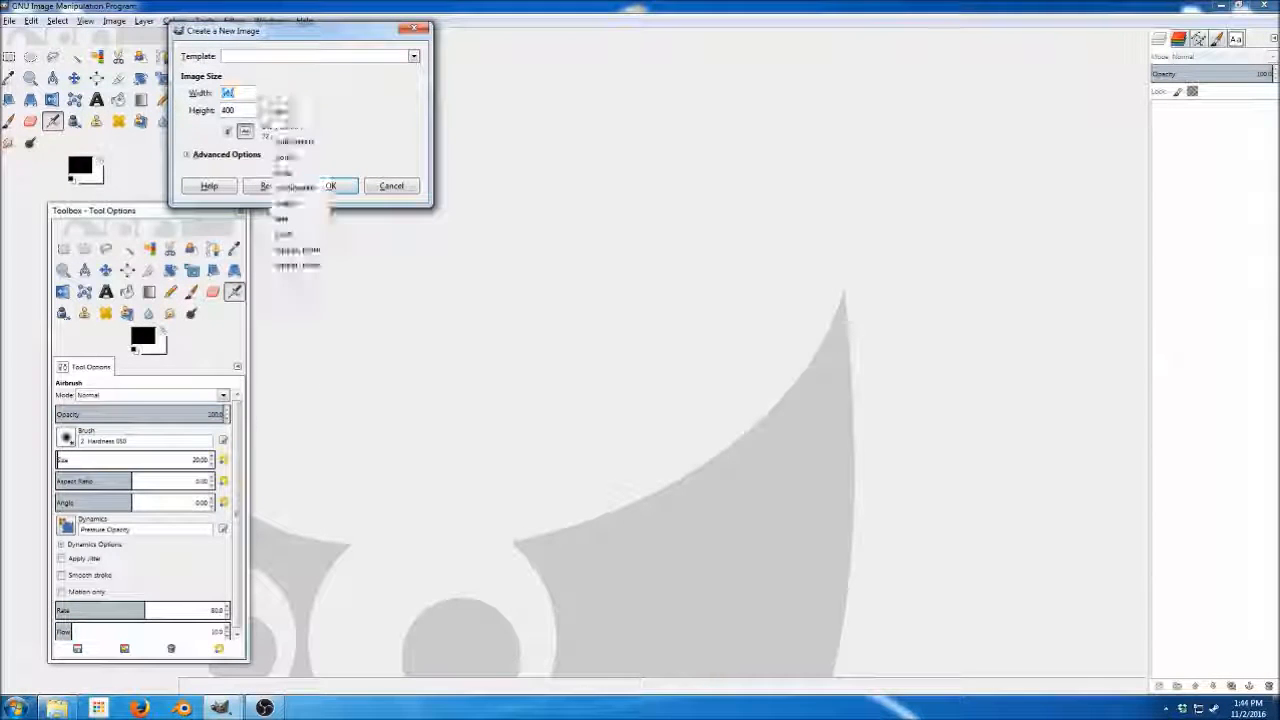
pyautogui.click(293, 128)
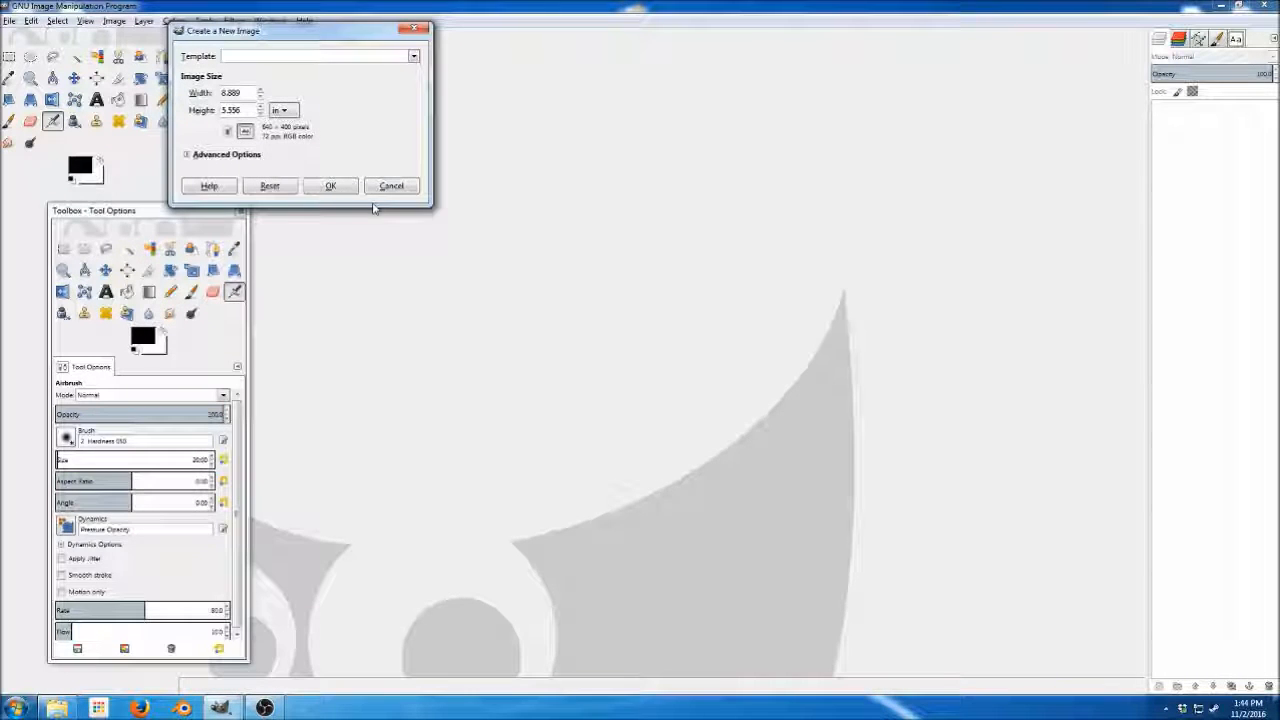
# Switch to Firefox and search the web for "a5 paper dimensions".
pyautogui.click(140, 705)
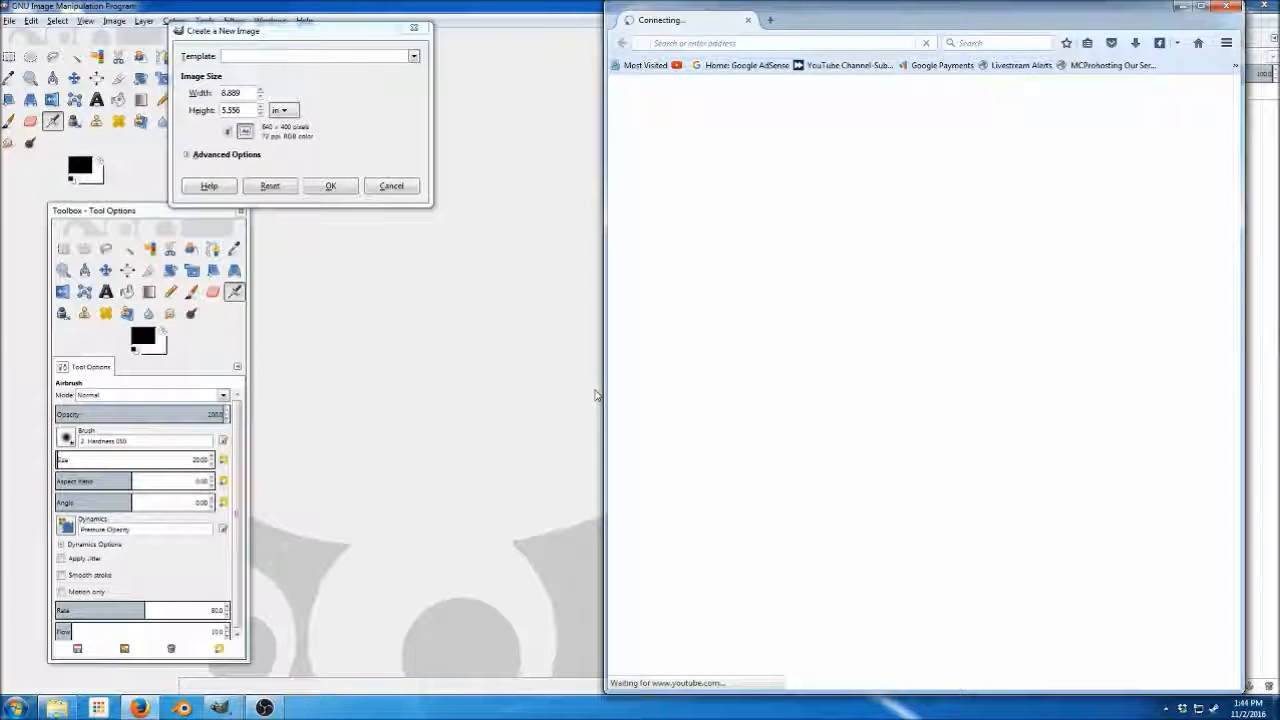
pyautogui.click(768, 42)
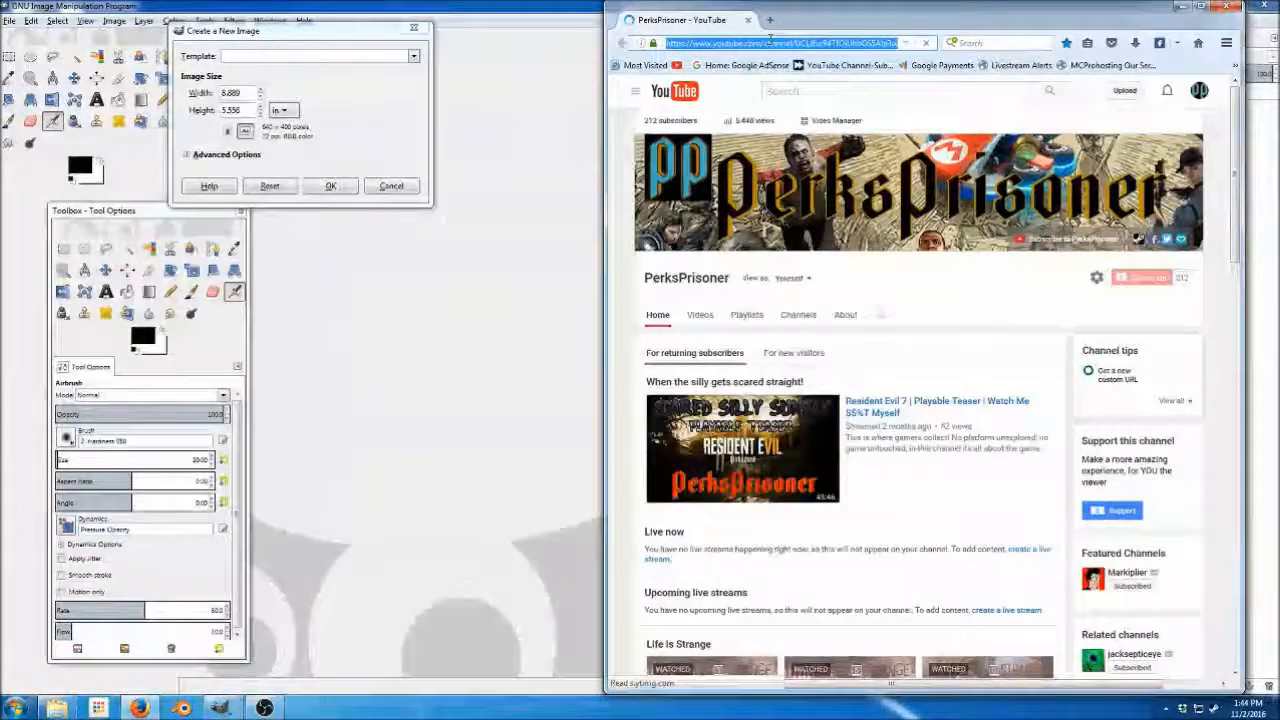
pyautogui.write('a')
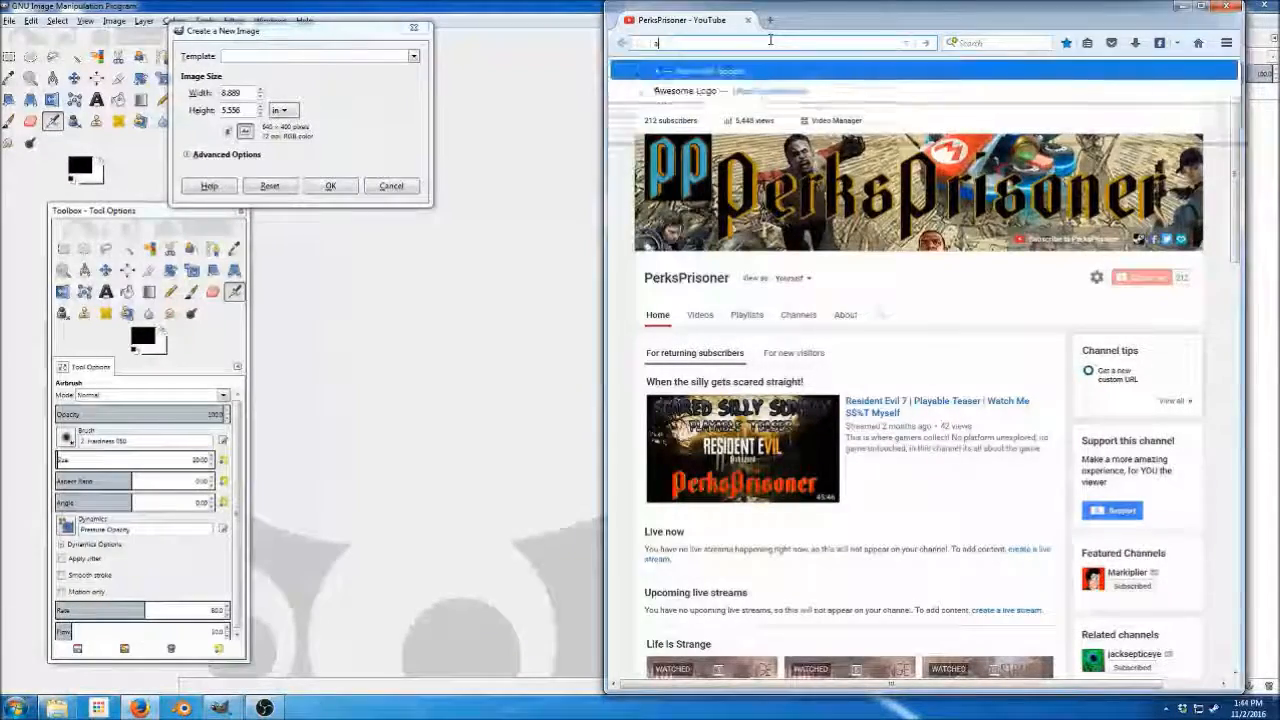
pyautogui.write('5 paper ')
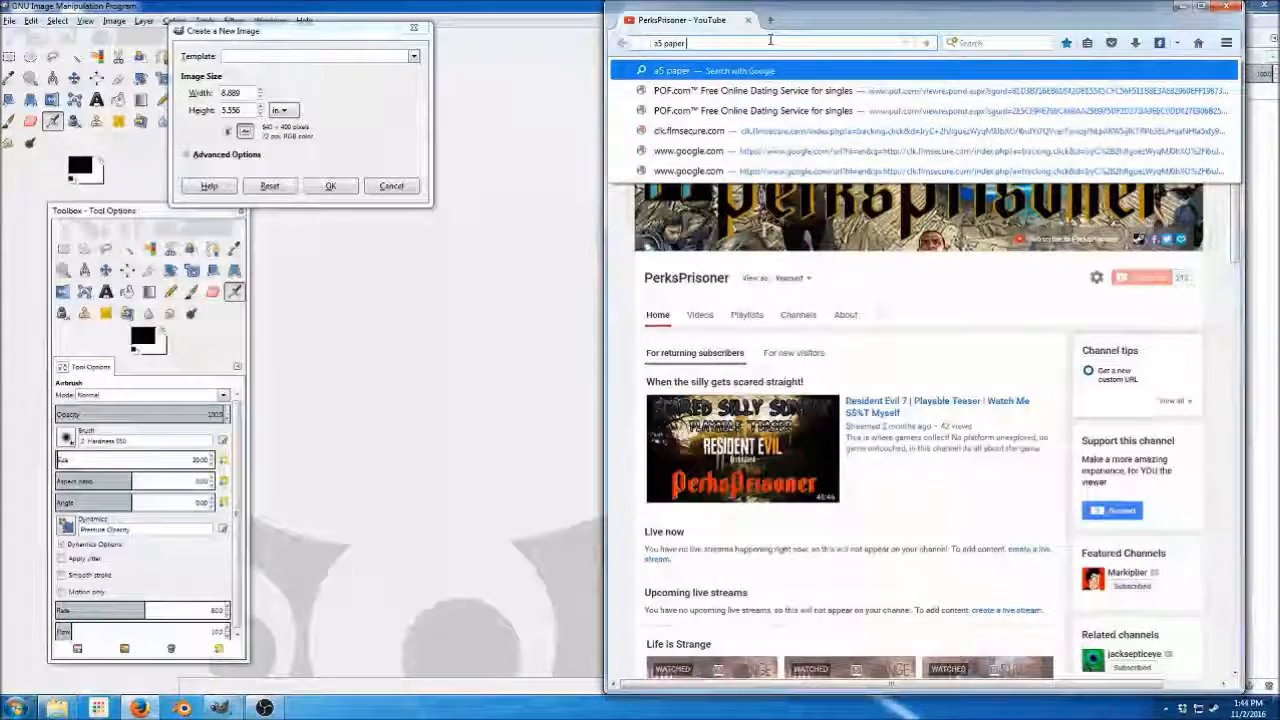
pyautogui.write('dimensio')
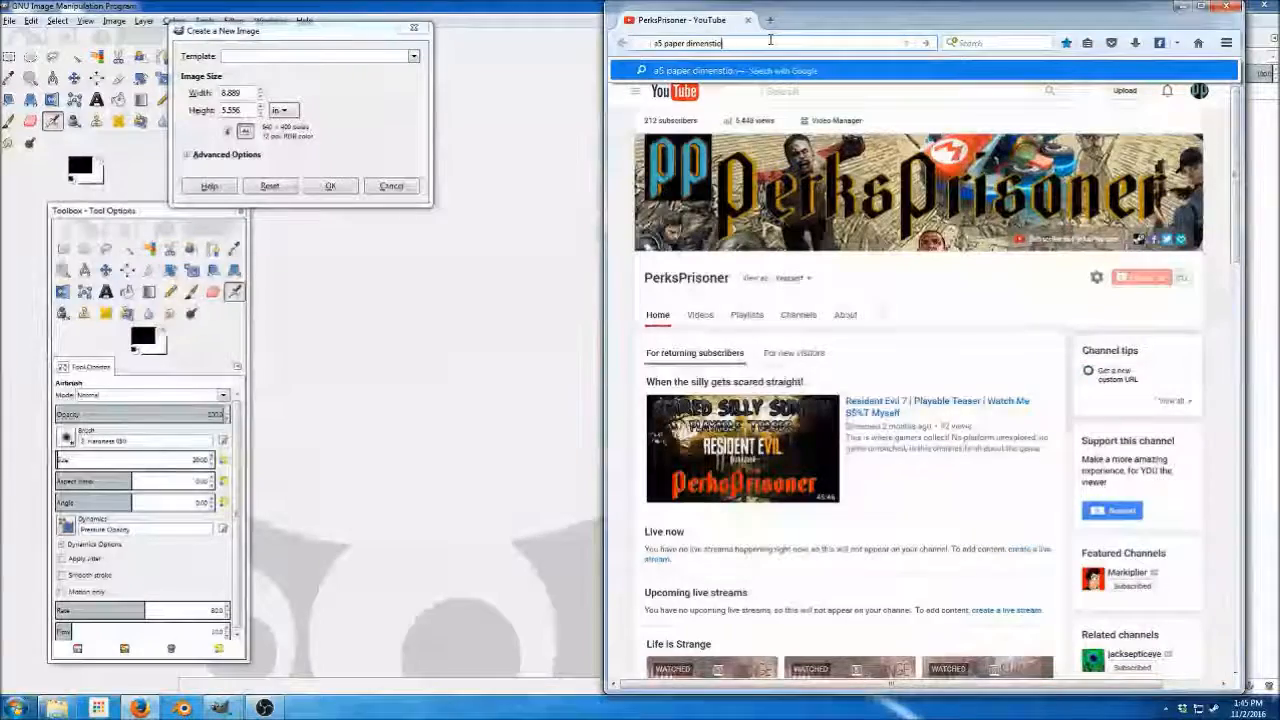
pyautogui.write('ns')
pyautogui.press('Return')
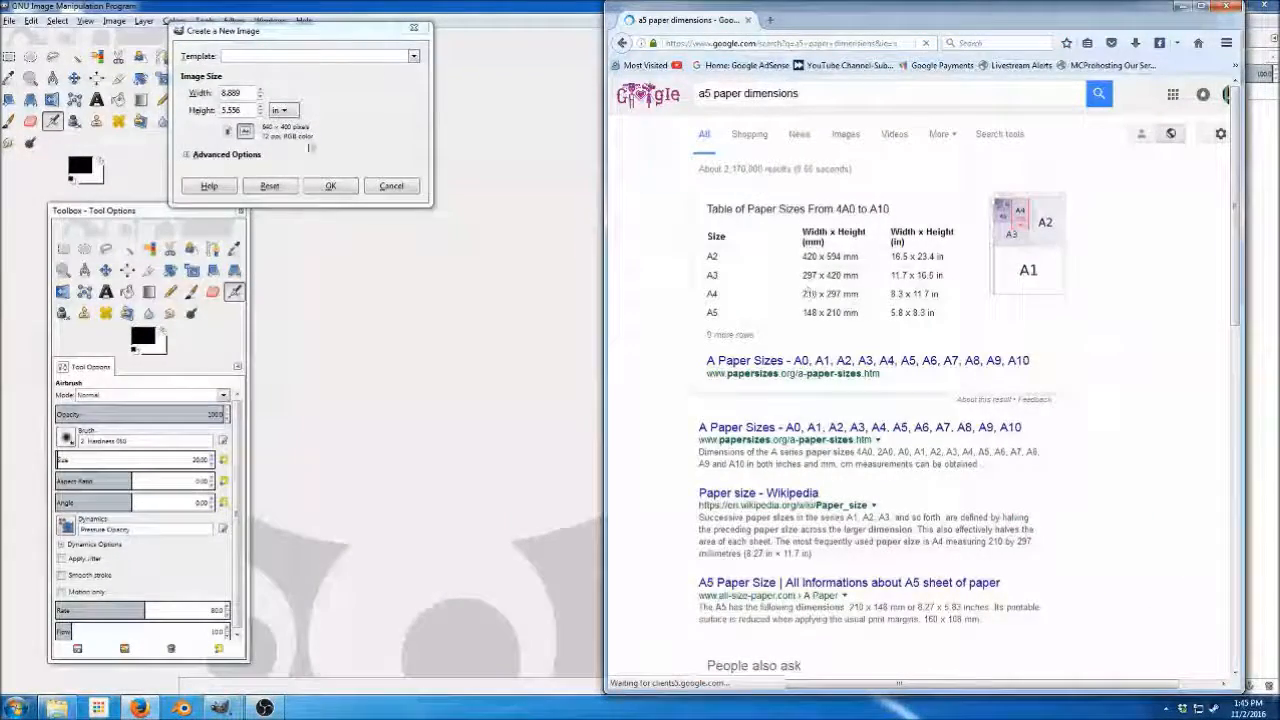
# Back in GIMP, create the new image with a width of 8.3 in and a height of 11.7 in.
pyautogui.moveTo(243, 93); pyautogui.dragTo(220, 93)
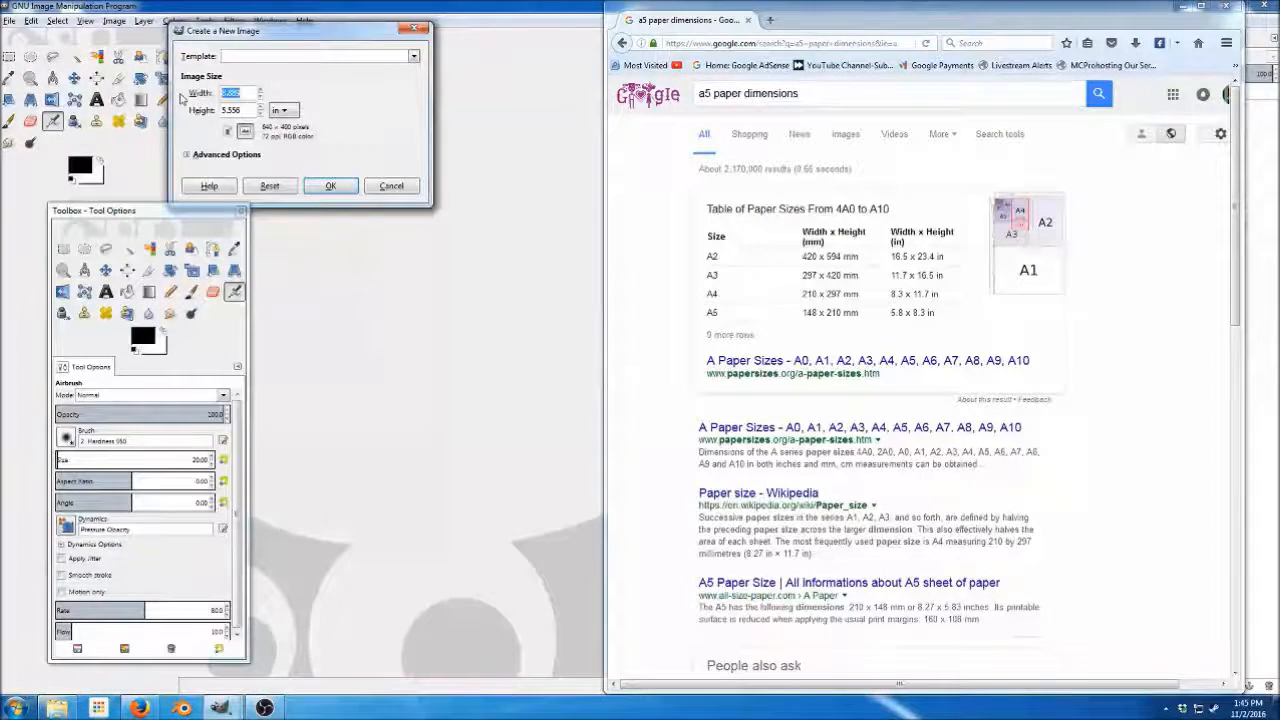
pyautogui.write('8.3')
pyautogui.press('Tab')
pyautogui.write('11')
pyautogui.click(327, 187)
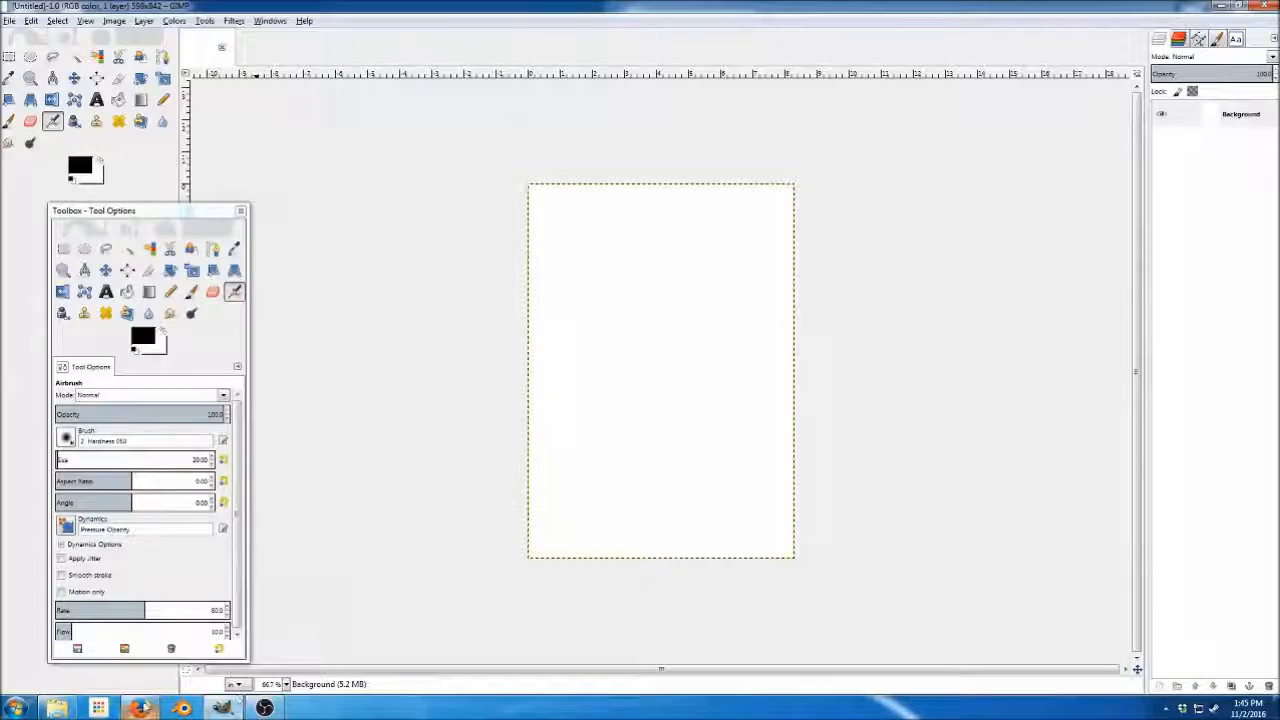
# Put the browser away and browse the Main External (E:) drive in Windows Explorer for the flyer's pictures.
pyautogui.click(140, 708)
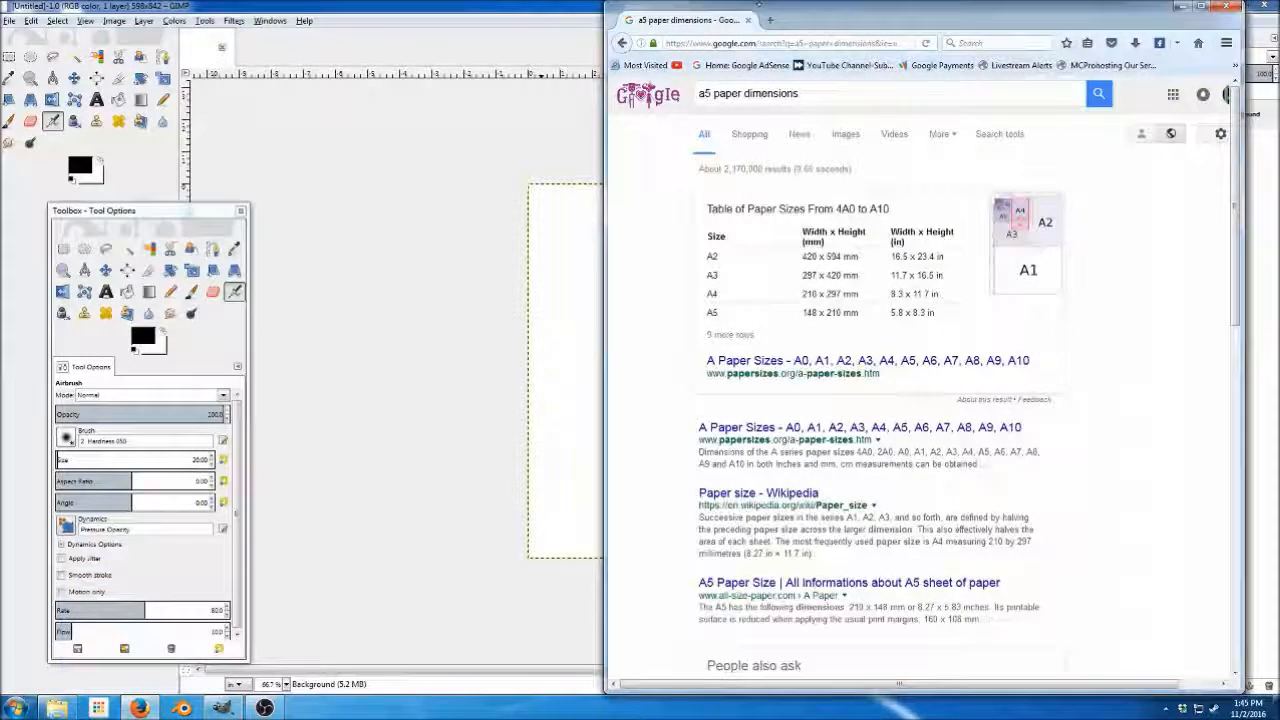
pyautogui.click(140, 708)
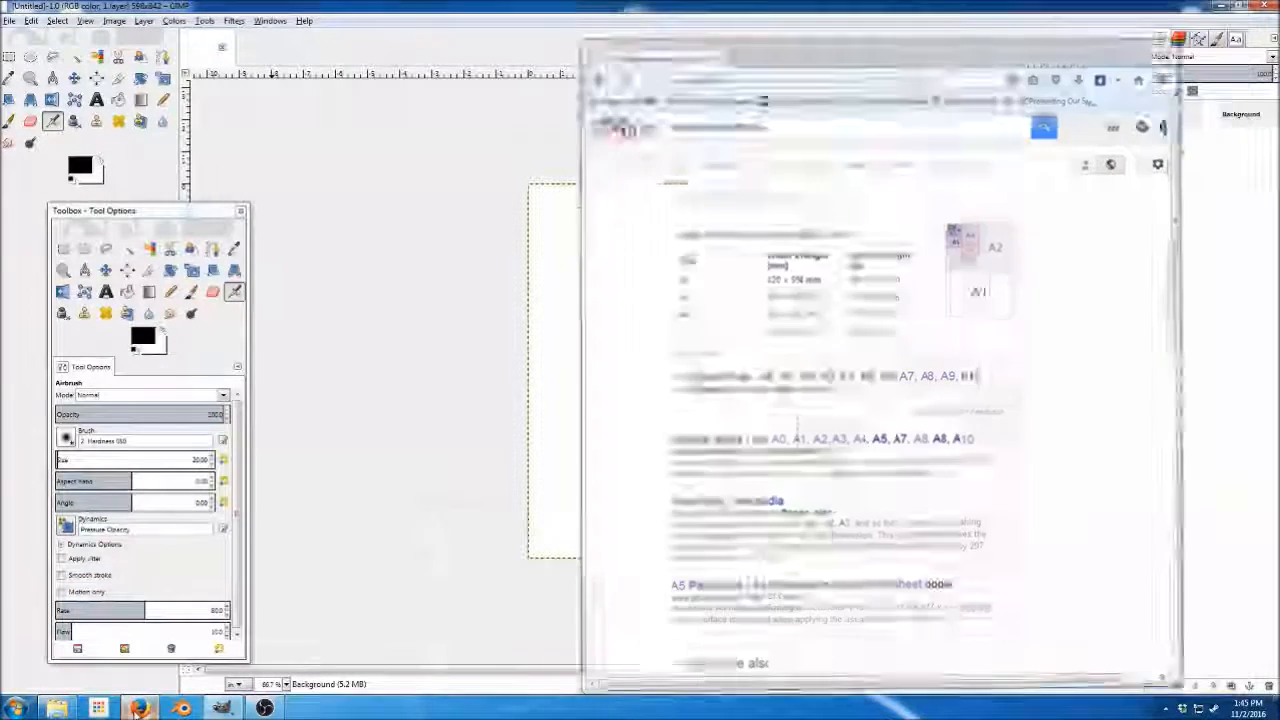
pyautogui.click(57, 708)
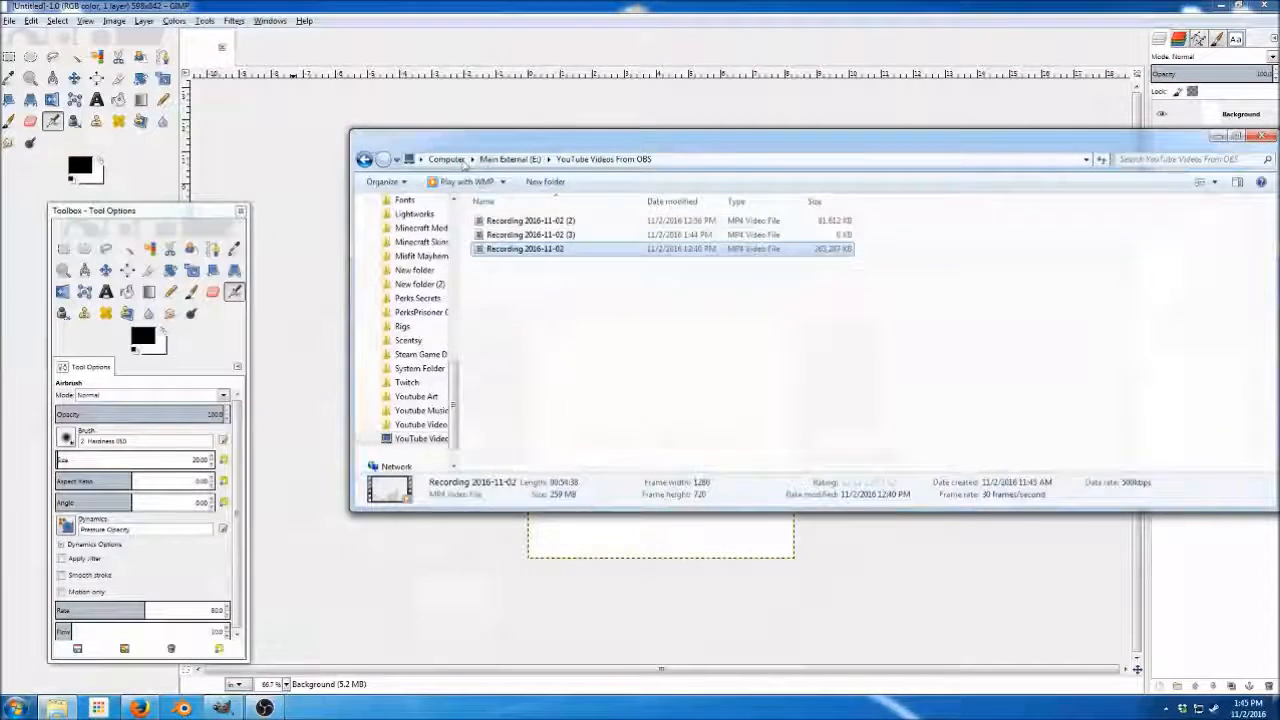
pyautogui.click(505, 160)
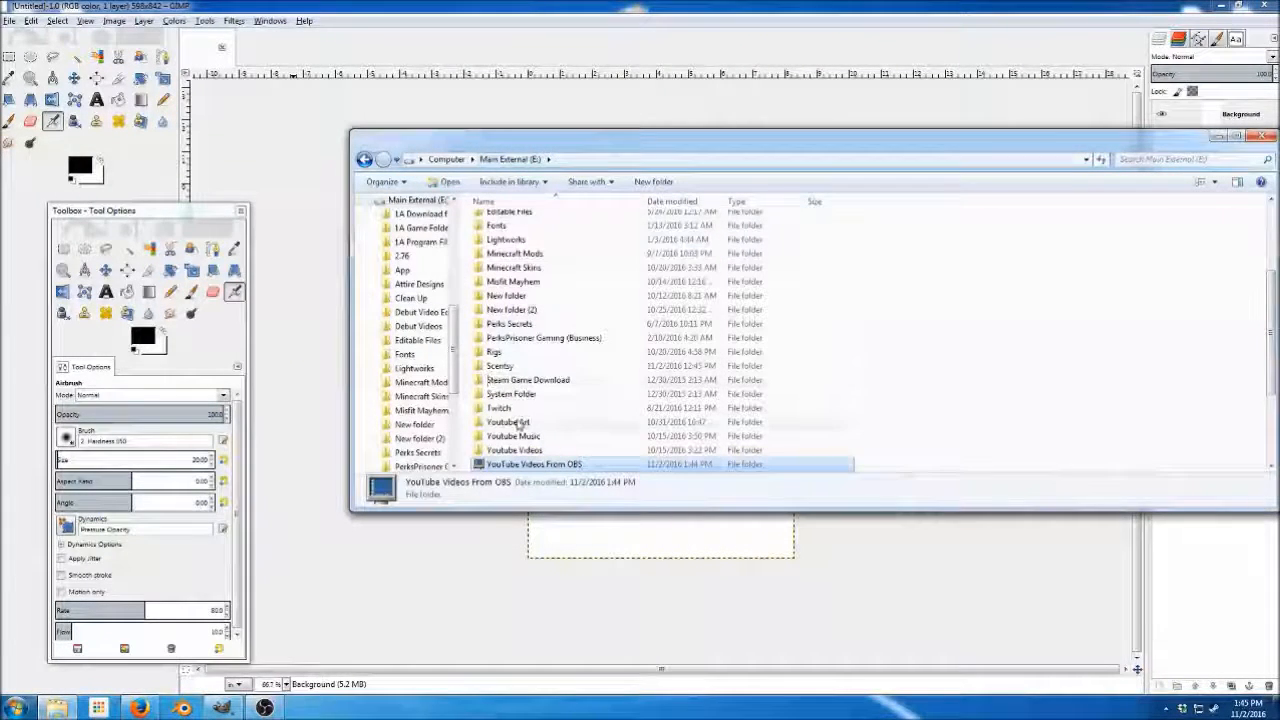
pyautogui.moveTo(455, 372); pyautogui.dragTo(456, 393)
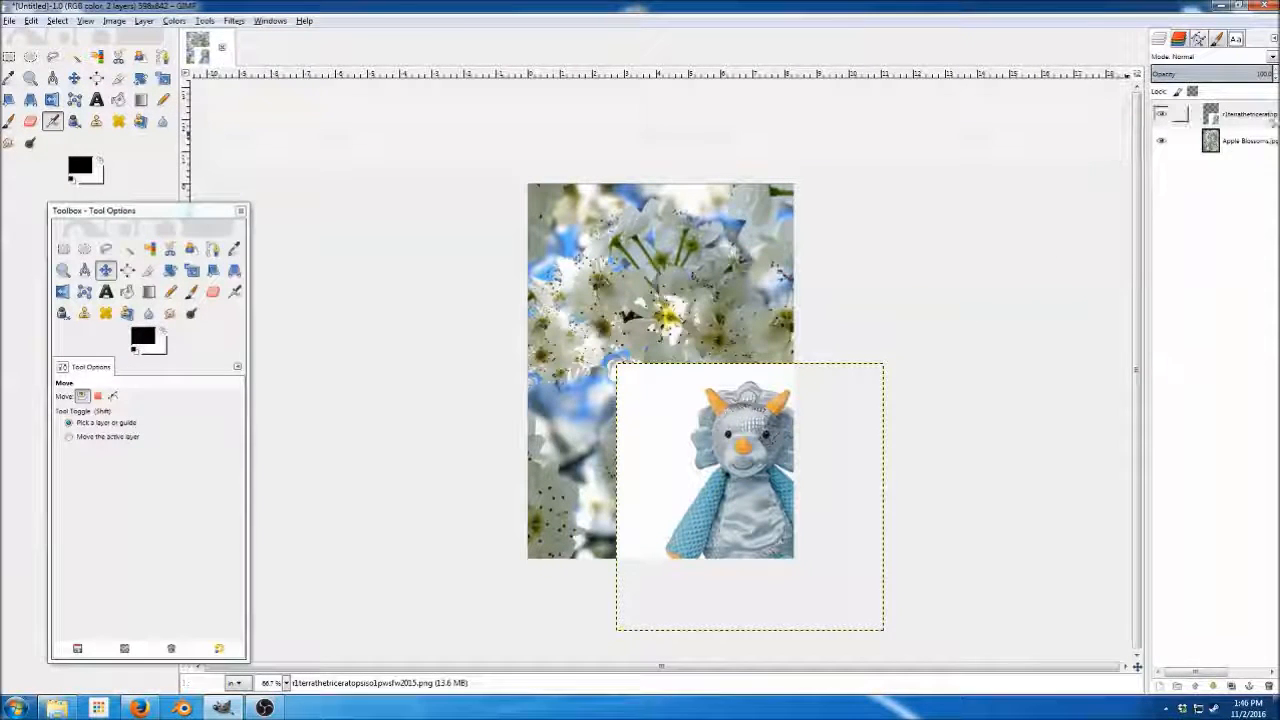
# Apply Alpha to Selection on the triceratops layer and select the white background around the toy with Fuzzy Select.
pyautogui.rightClick(1248, 119)
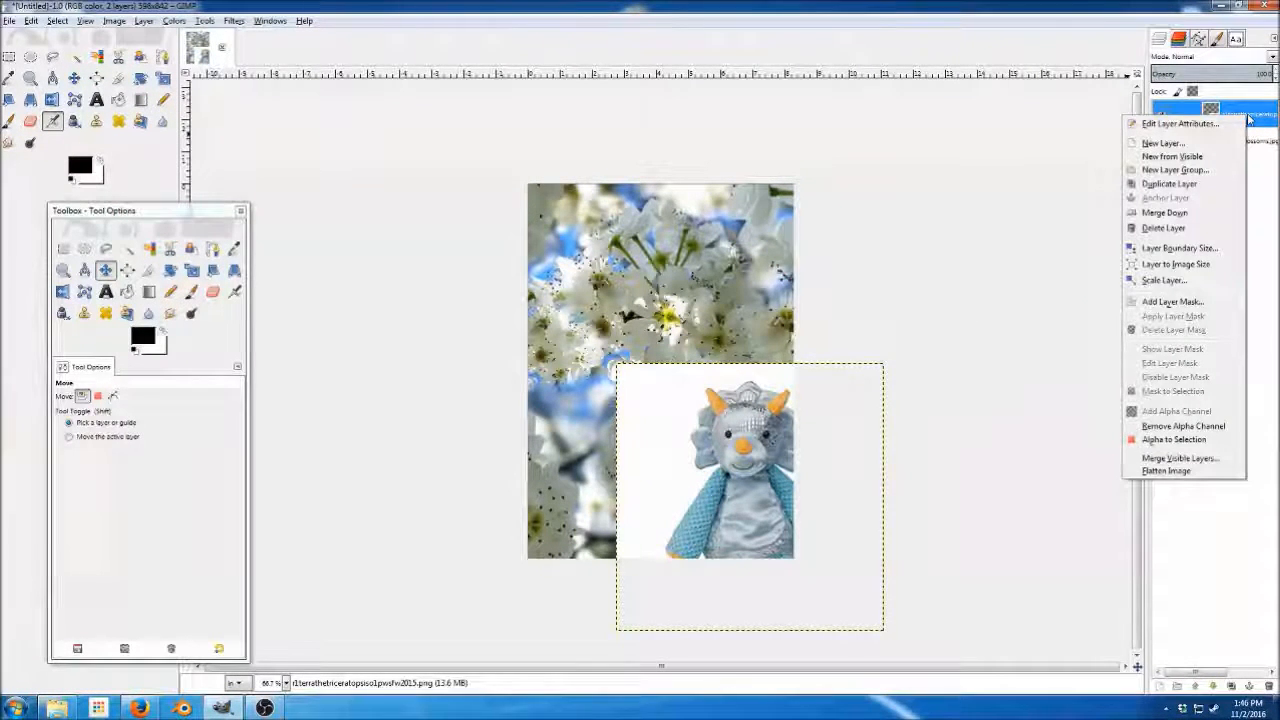
pyautogui.click(1166, 440)
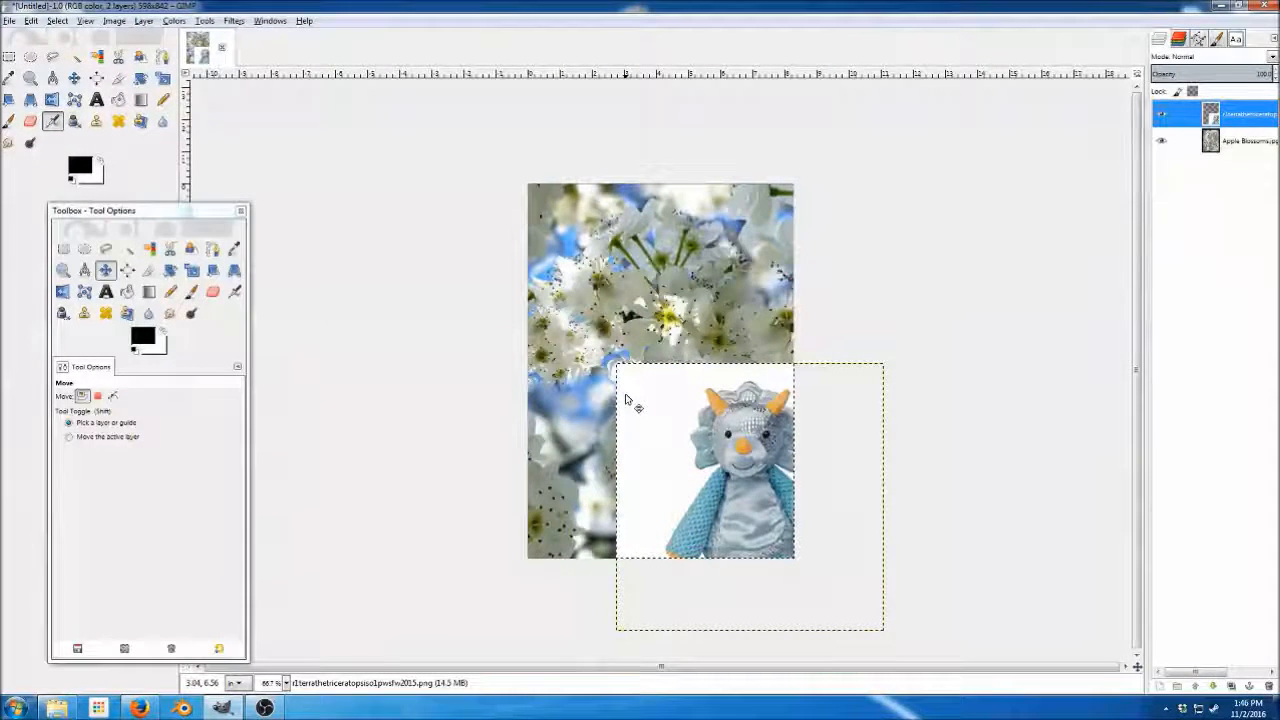
pyautogui.click(127, 248)
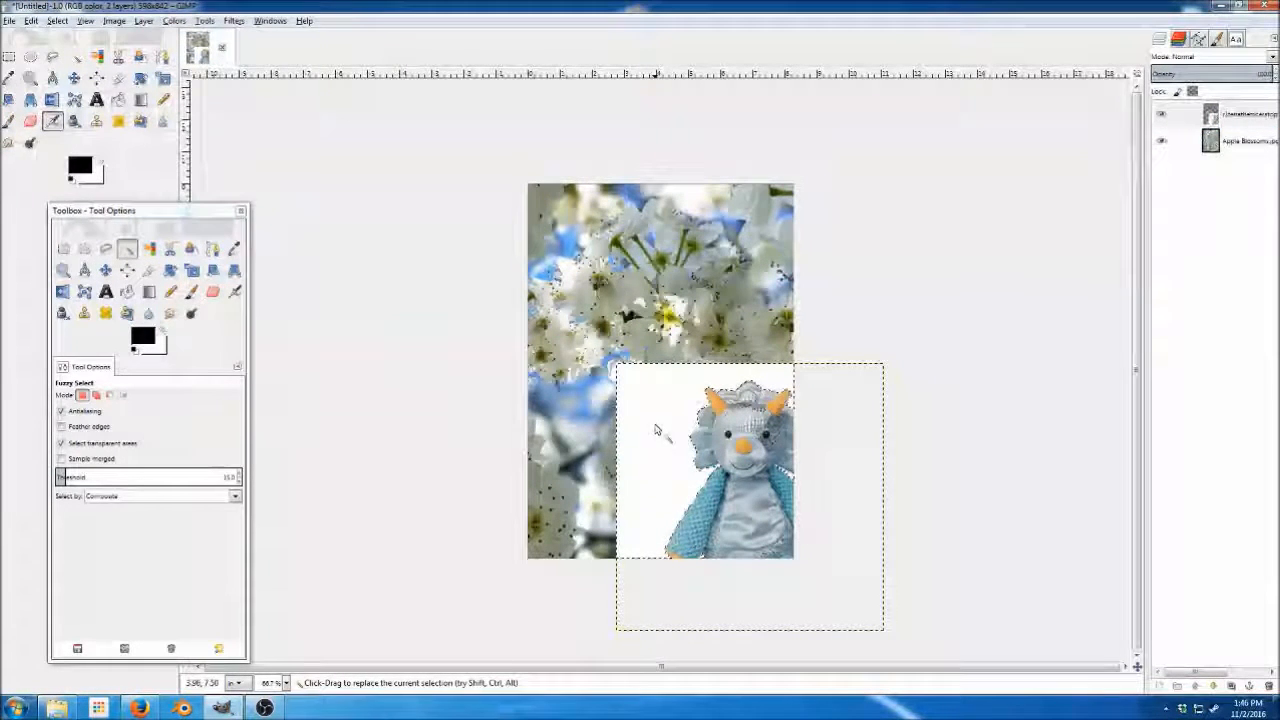
# Erase the selected white background beside the triceratops using a larger eraser with the Hardness 100 brush.
pyautogui.click(212, 291)
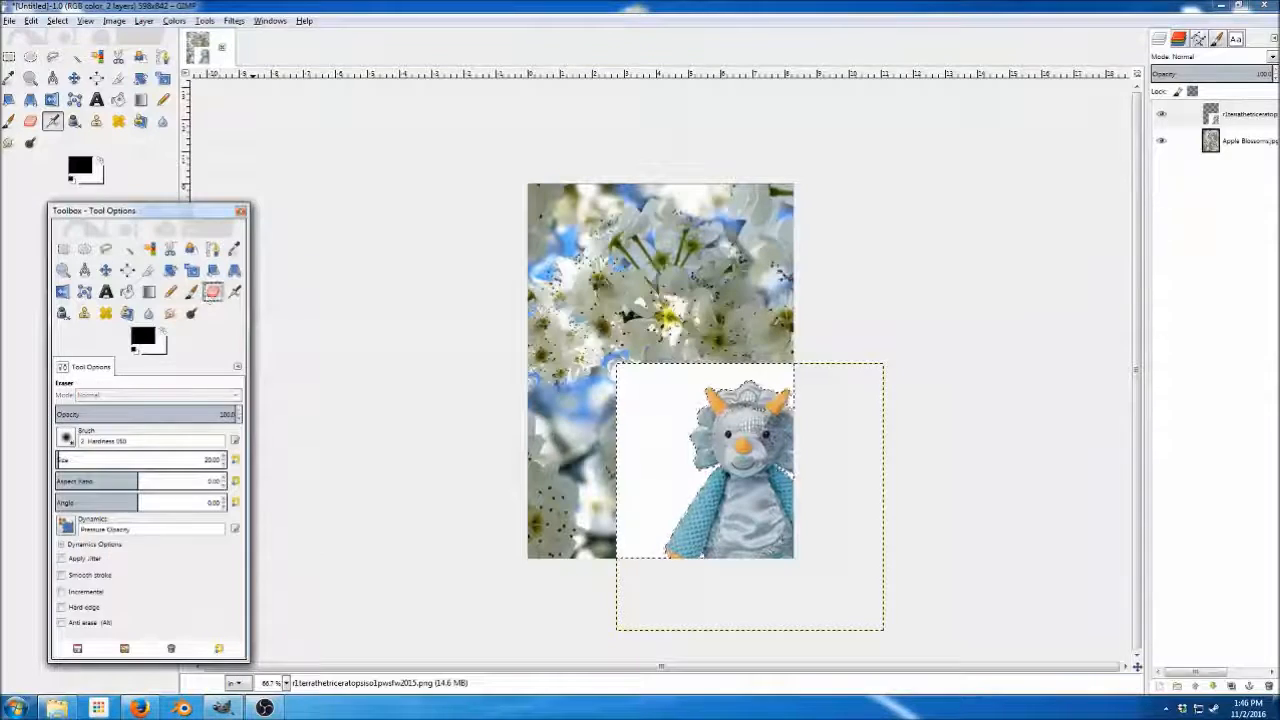
pyautogui.click(66, 437)
pyautogui.click(108, 481)
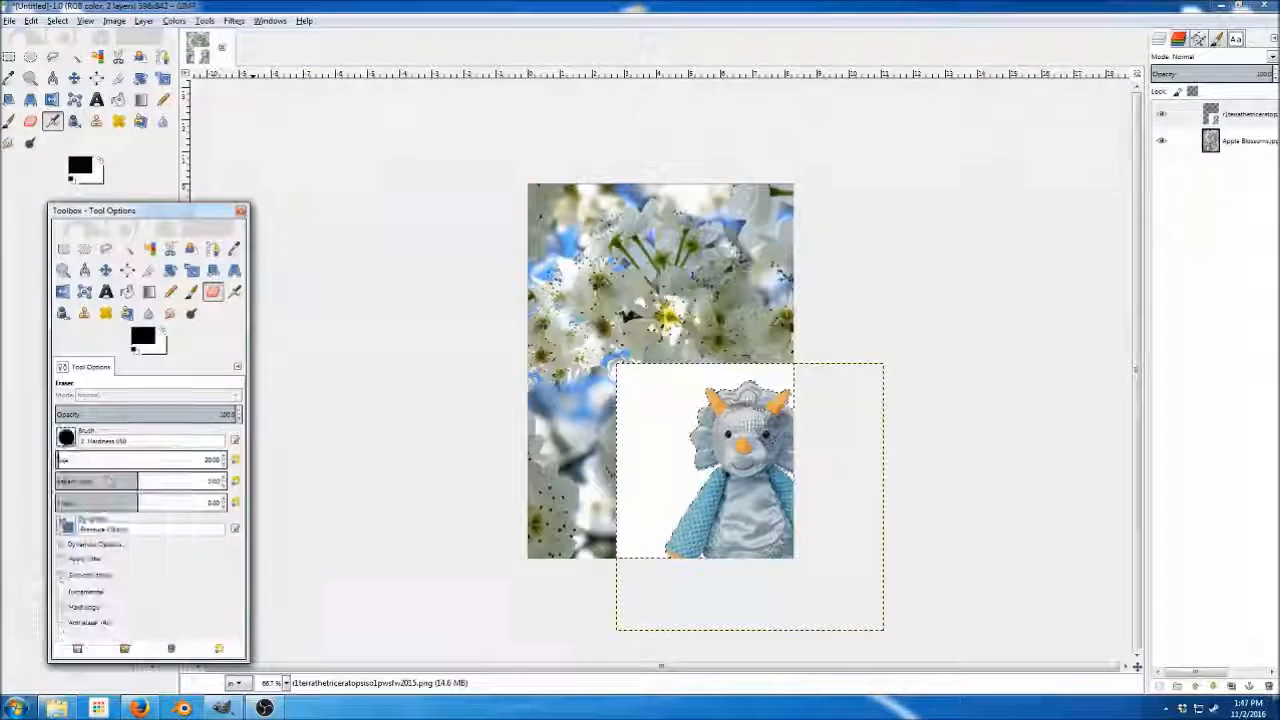
pyautogui.moveTo(64, 457); pyautogui.dragTo(80, 459)
pyautogui.click(624, 377)
pyautogui.moveTo(628, 410); pyautogui.dragTo(705, 447)
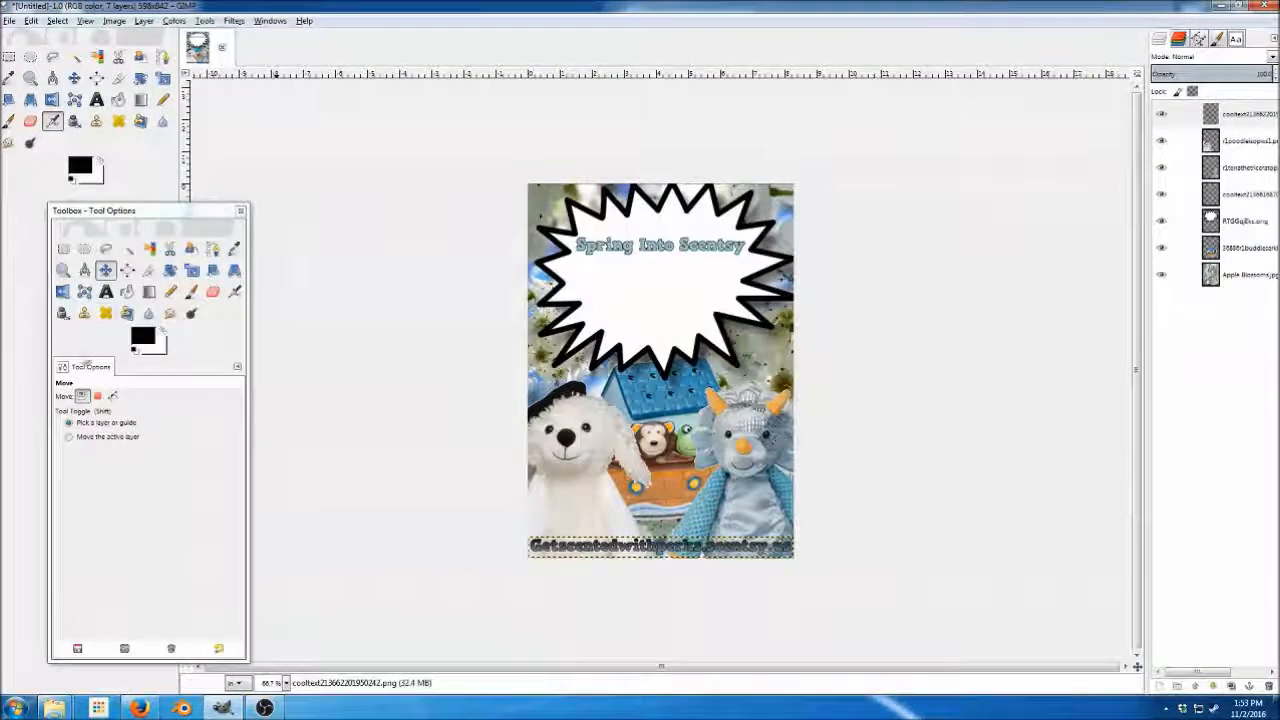
# Scale the starburst layer to about 6.4 in tall with the aspect ratio unlinked, keeping its width.
pyautogui.click(106, 292)
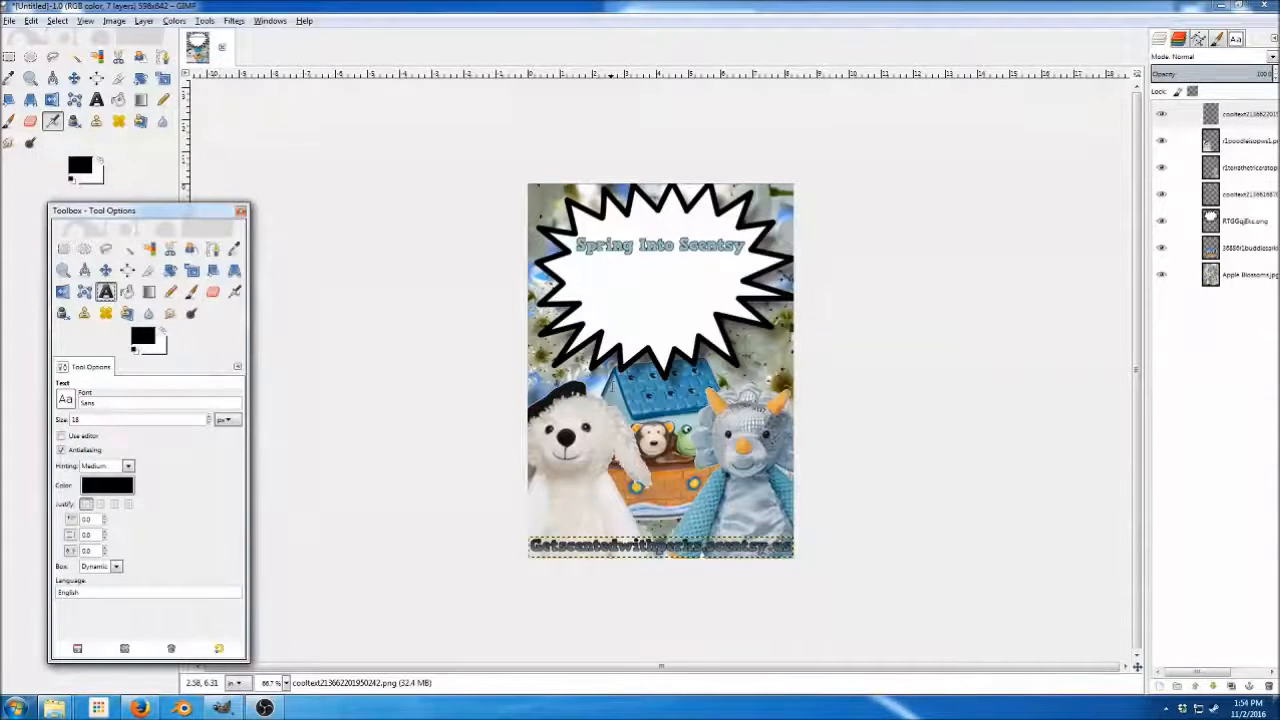
pyautogui.click(1240, 221)
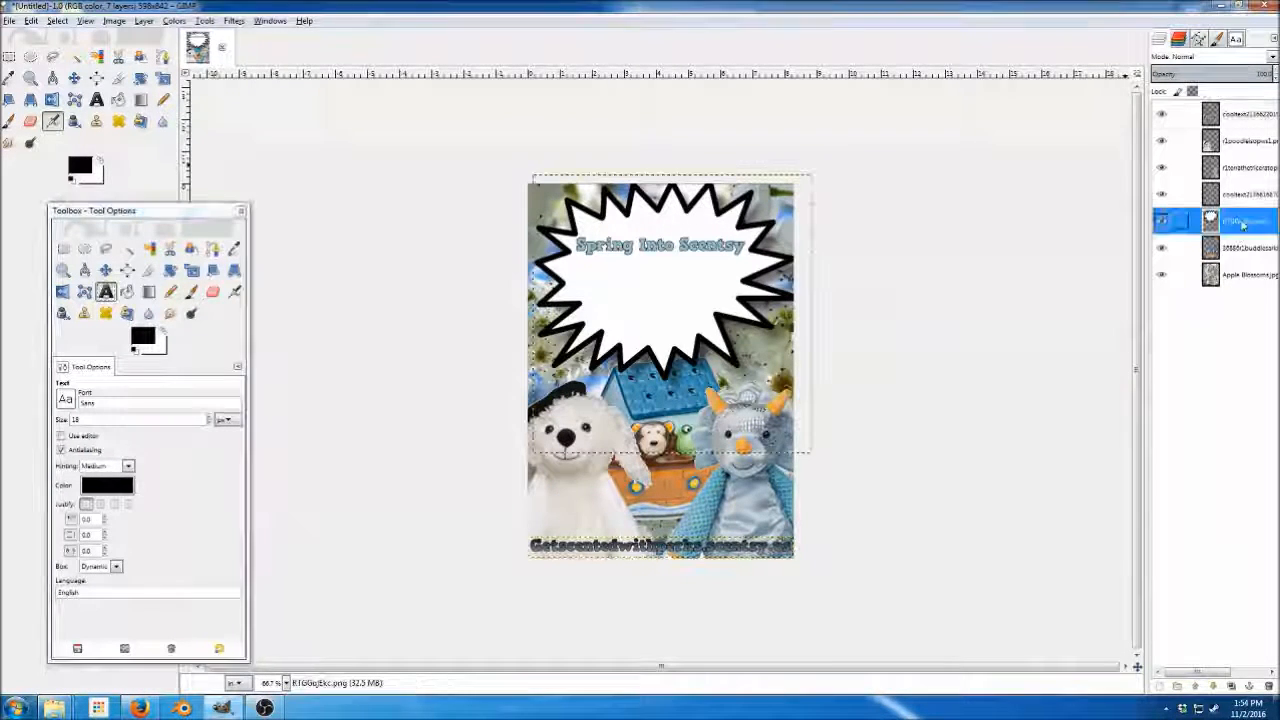
pyautogui.hotkey('shift', 't')
pyautogui.click(716, 330)
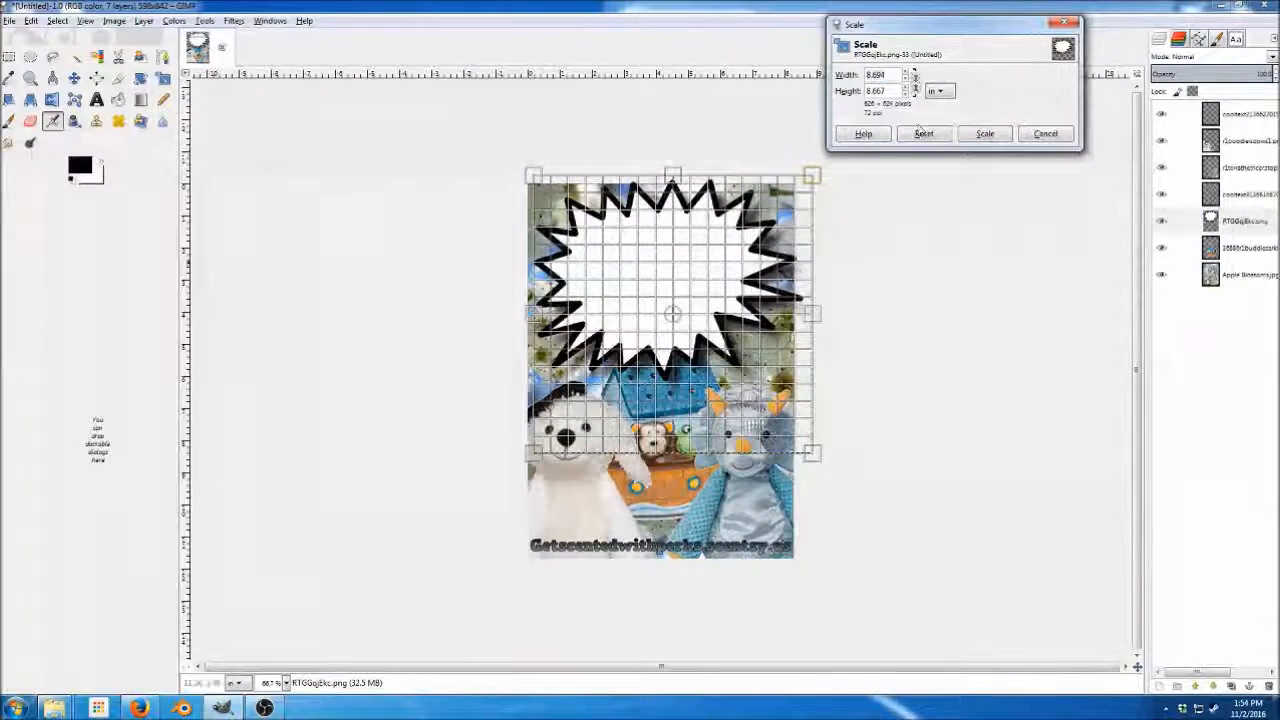
pyautogui.click(915, 82)
pyautogui.moveTo(672, 440); pyautogui.dragTo(668, 395)
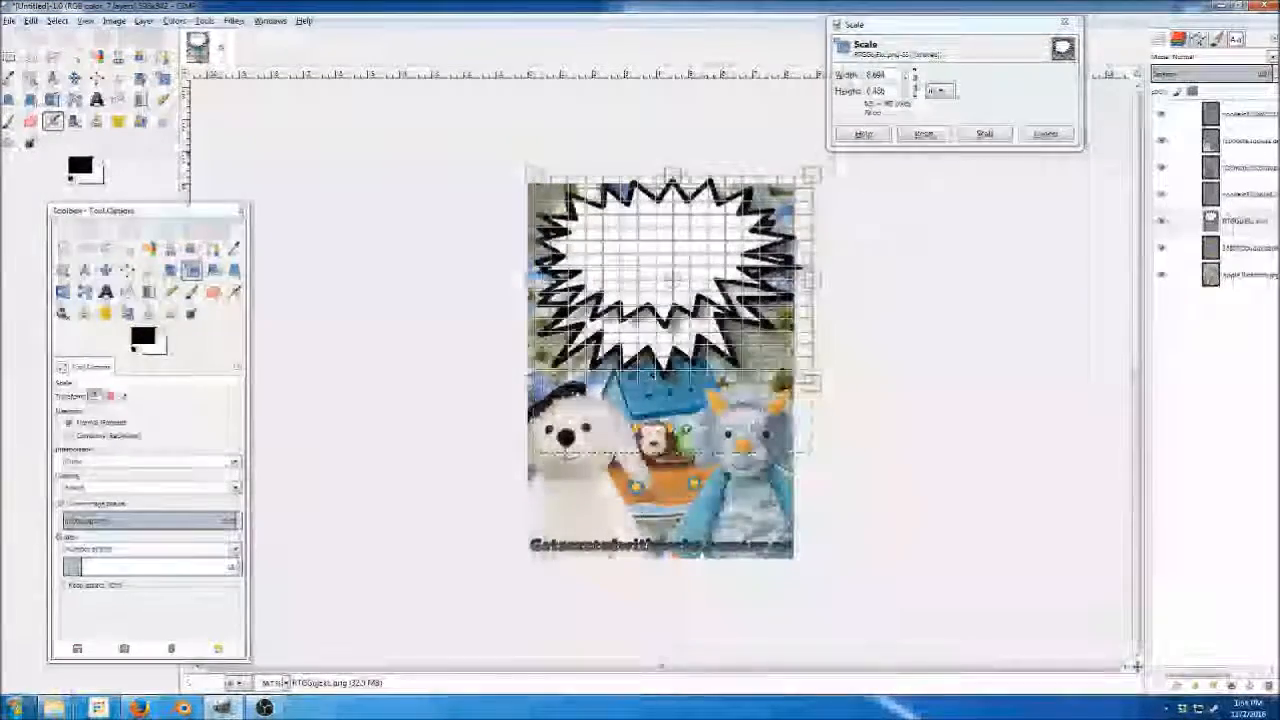
pyautogui.click(985, 133)
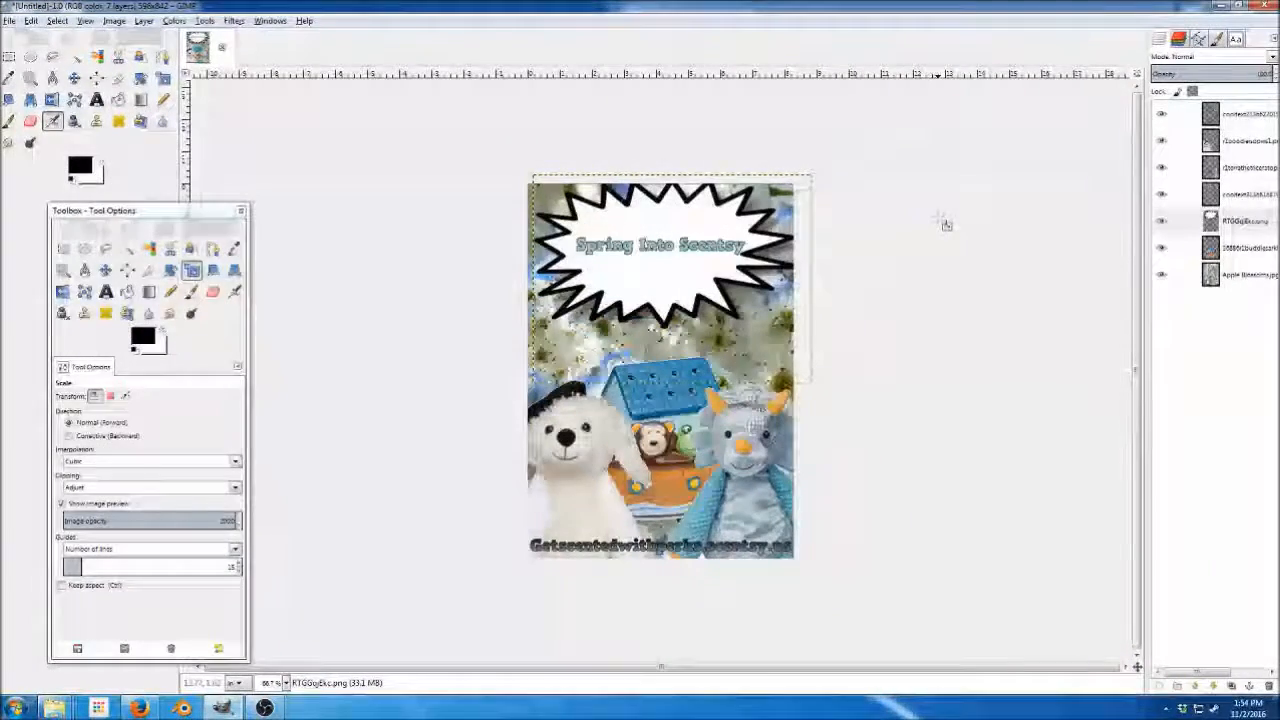
# Scale the starburst layer further to about 5.65 in tall and move it slightly down and right behind the title.
pyautogui.click(848, 272)
pyautogui.moveTo(682, 384); pyautogui.dragTo(684, 362)
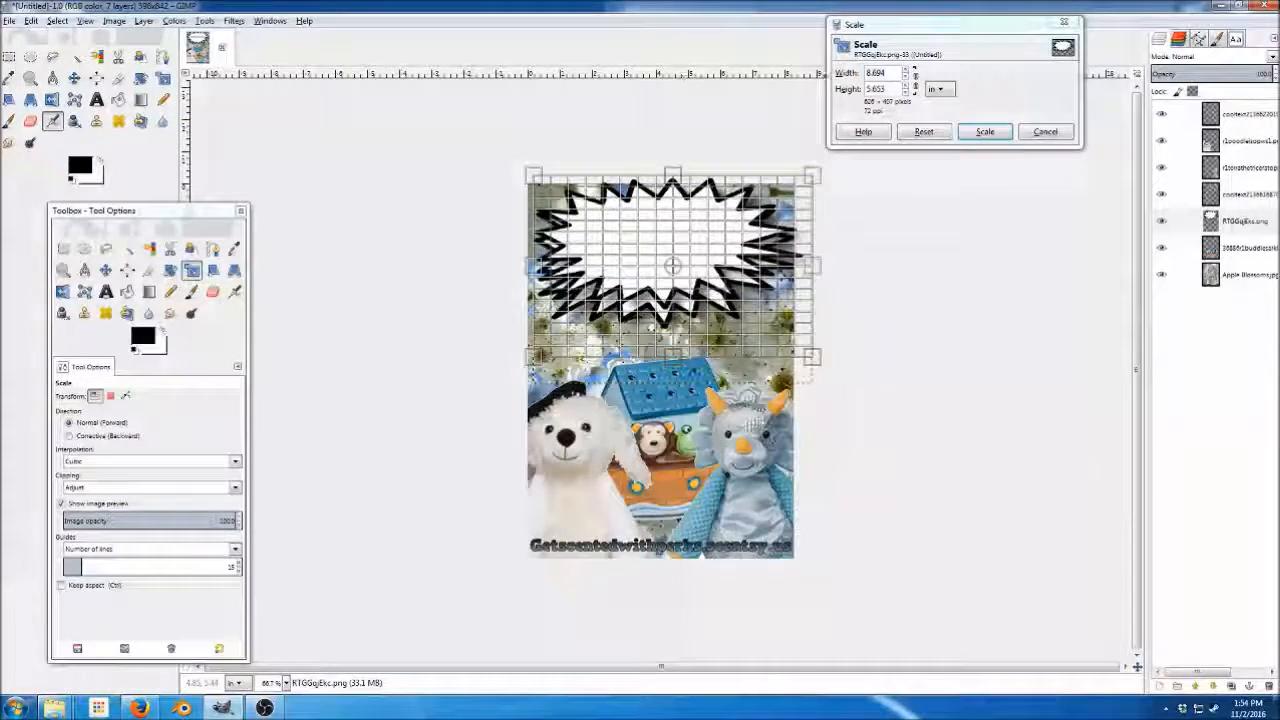
pyautogui.click(990, 131)
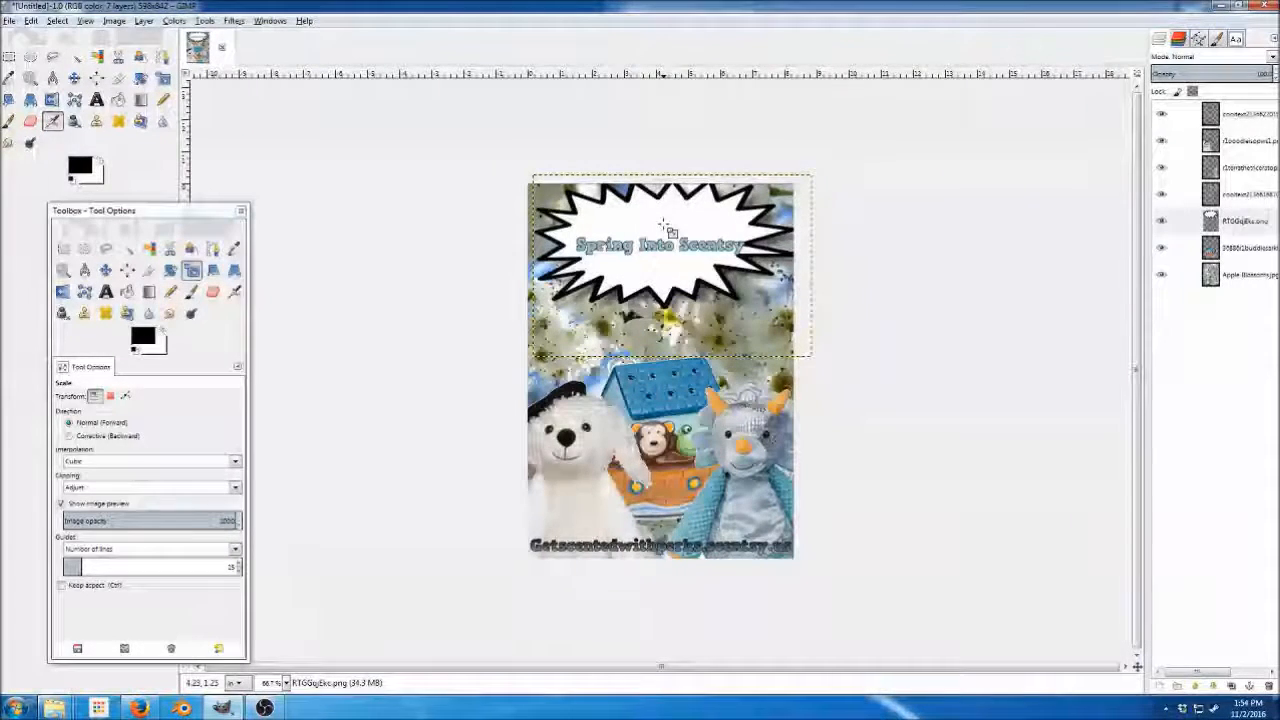
pyautogui.press('m')
pyautogui.moveTo(664, 209); pyautogui.dragTo(674, 229)
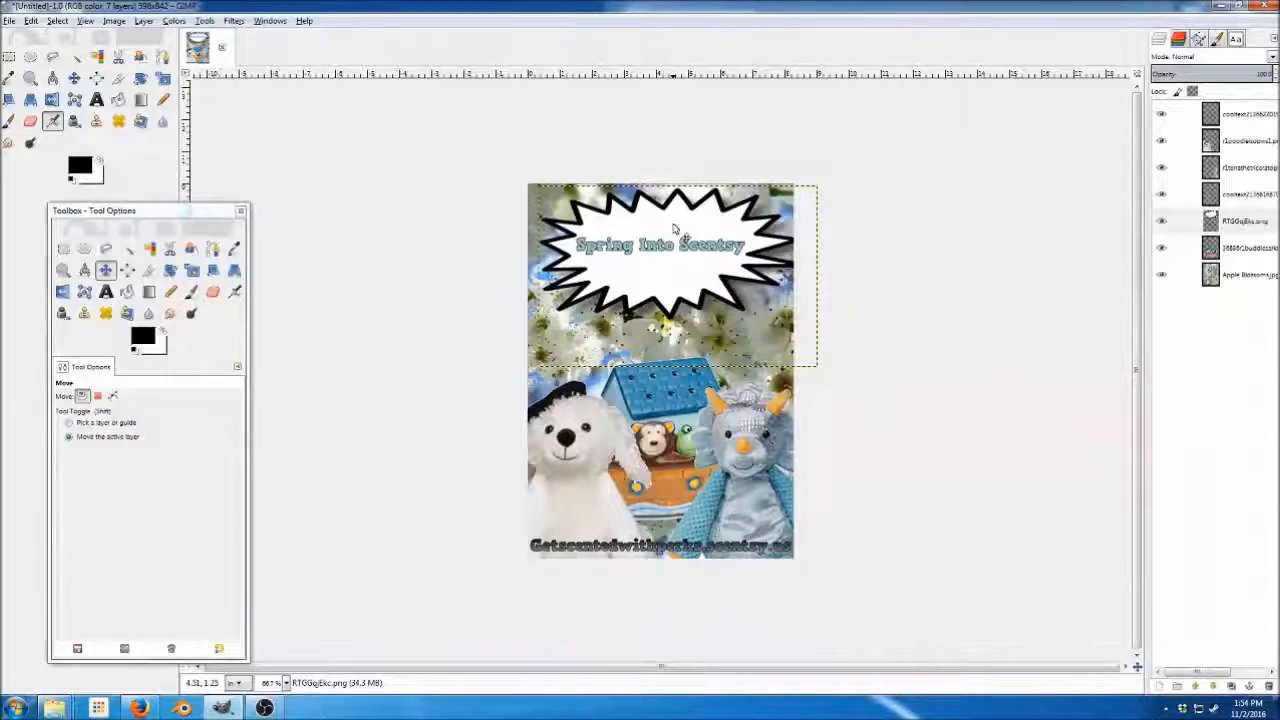
# Rotate the starburst layer slightly clockwise.
pyautogui.hotkey('shift', 'r')
pyautogui.click(674, 229)
pyautogui.moveTo(809, 192); pyautogui.dragTo(811, 197)
pyautogui.click(467, 154)
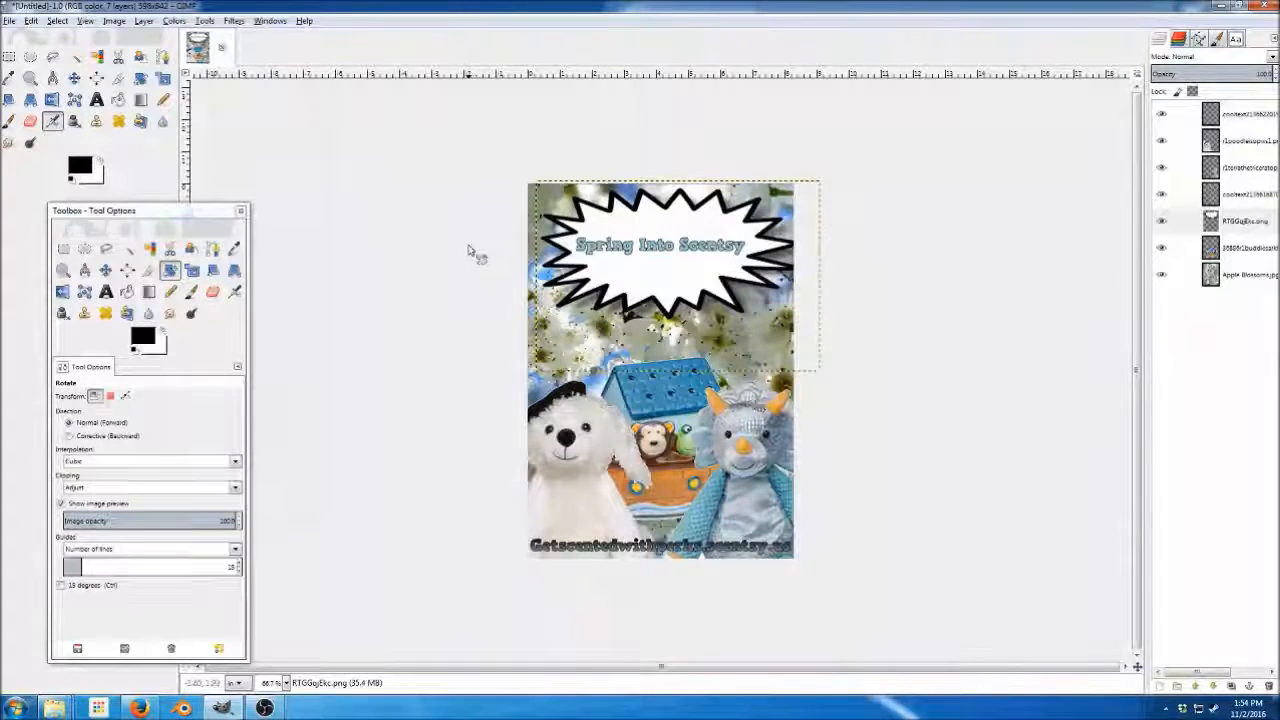
# Select the starburst's black outline with Fuzzy Select.
pyautogui.click(128, 249)
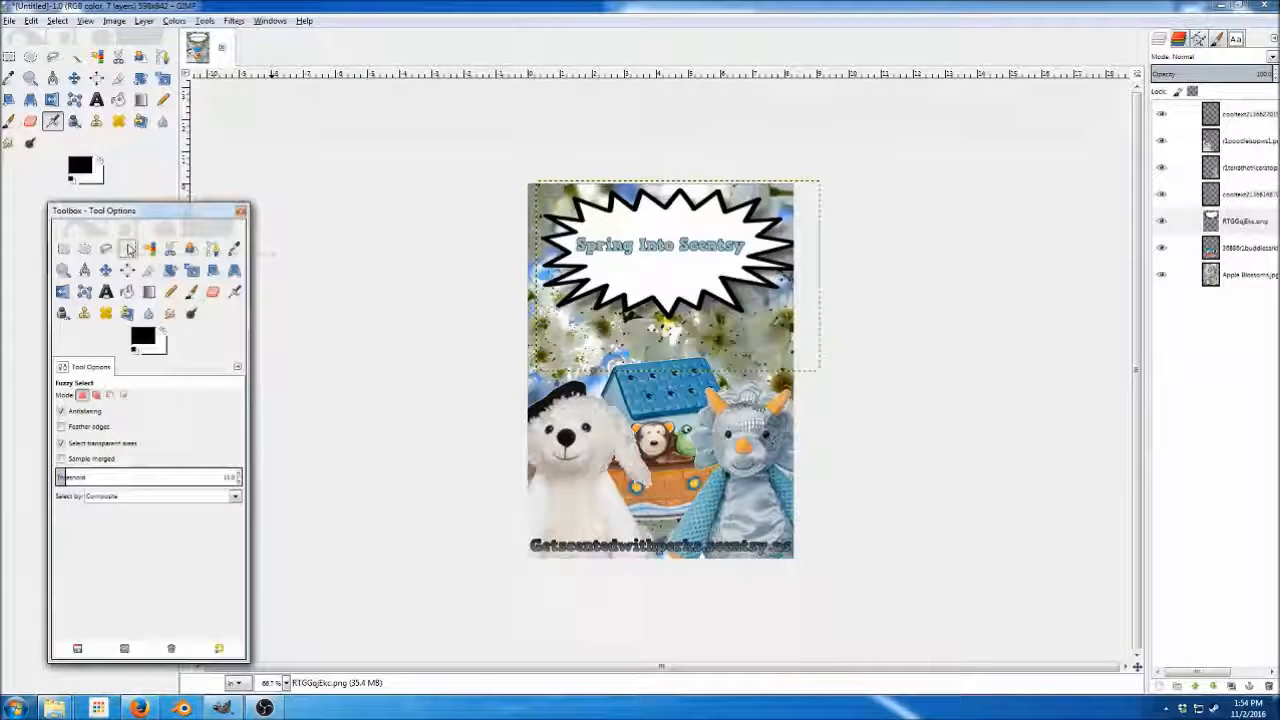
pyautogui.click(590, 207)
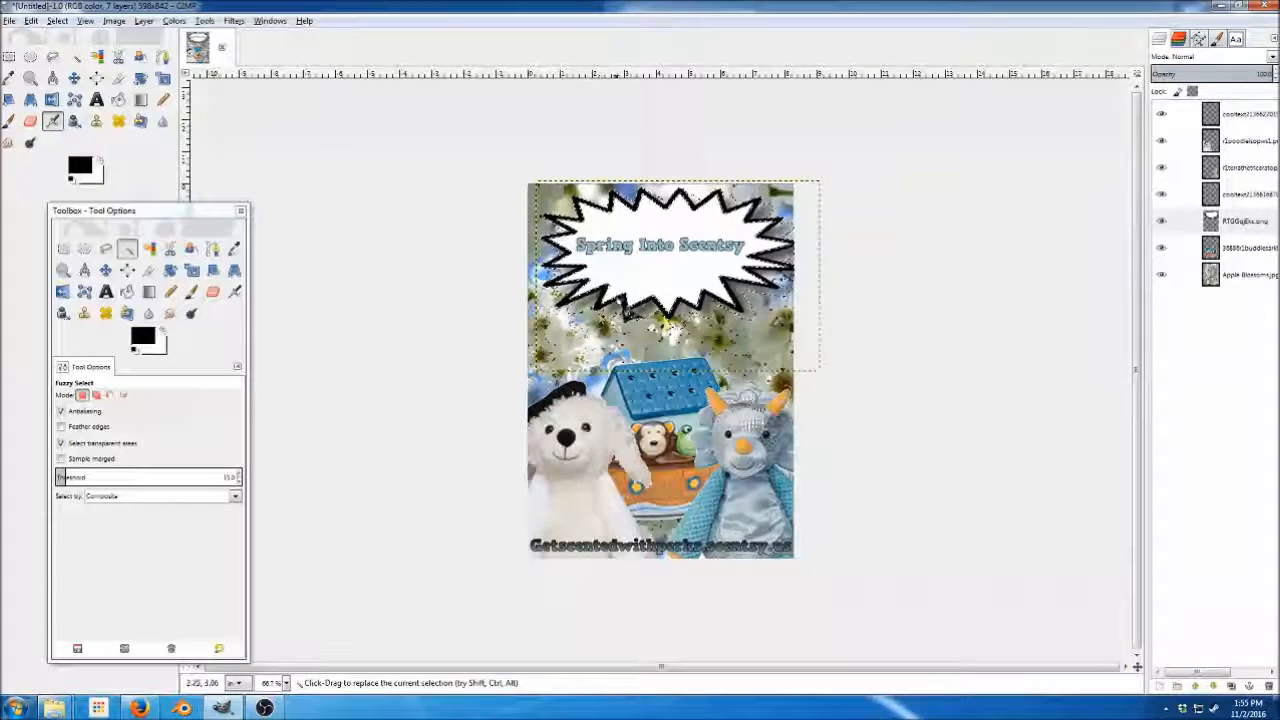
pyautogui.scroll(2, 625, 313)
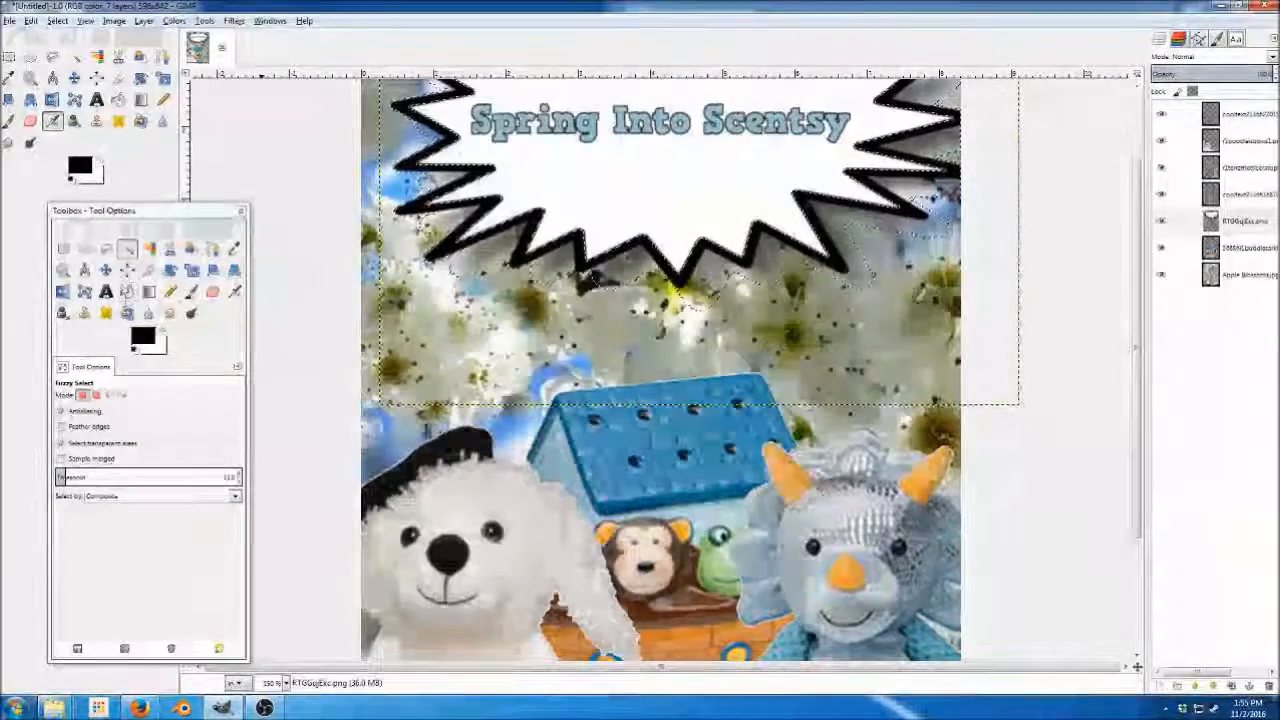
# Pick the blue of the ark's roof from the ark layer as the foreground colour.
pyautogui.click(191, 291)
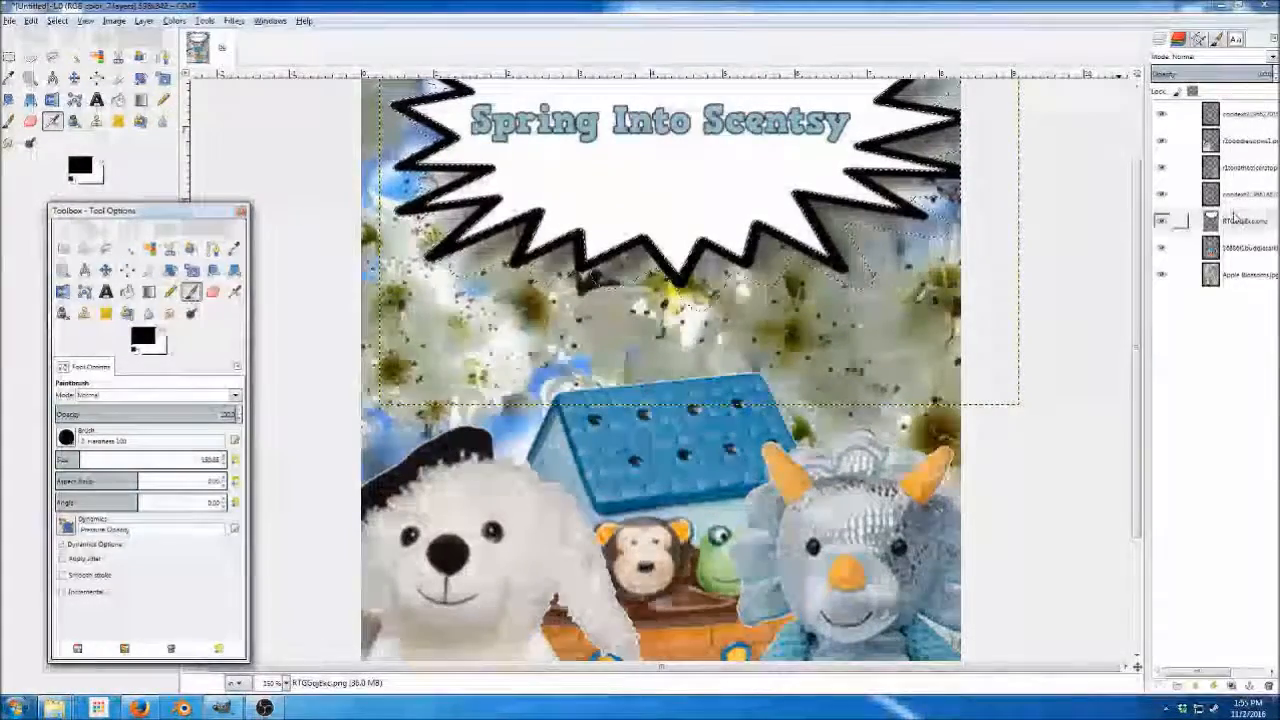
pyautogui.click(1215, 250)
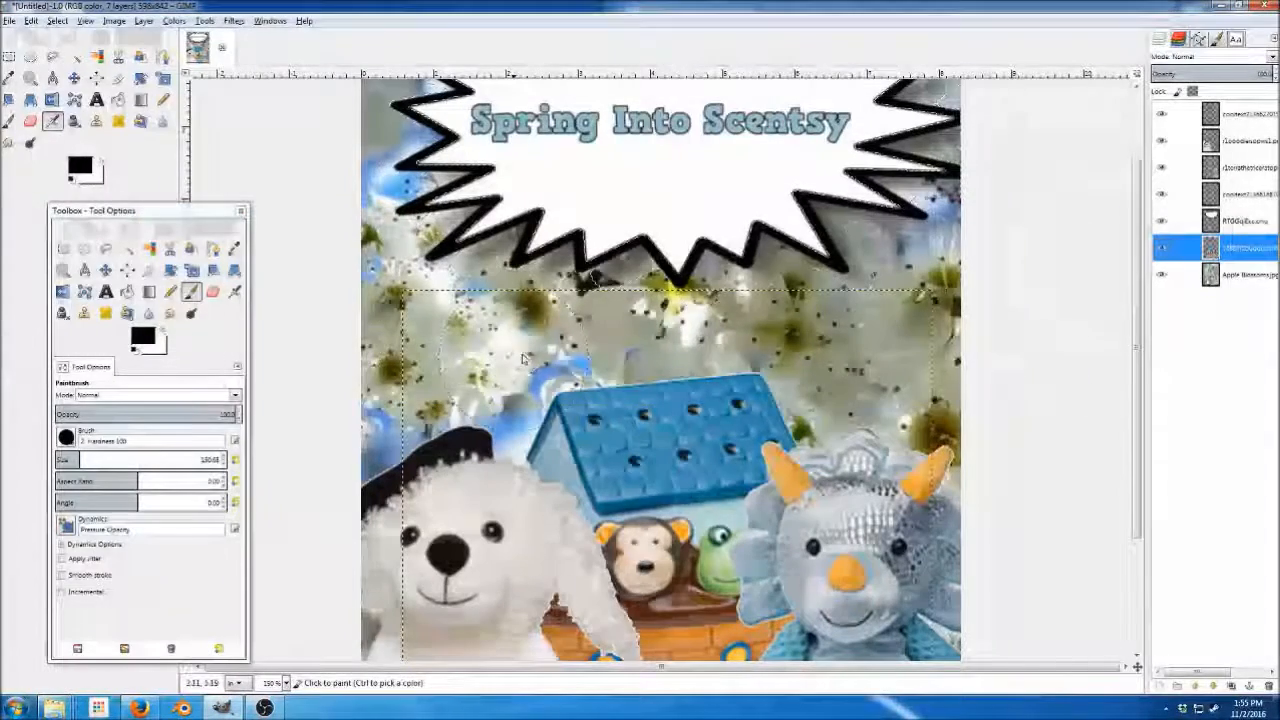
pyautogui.click(234, 248)
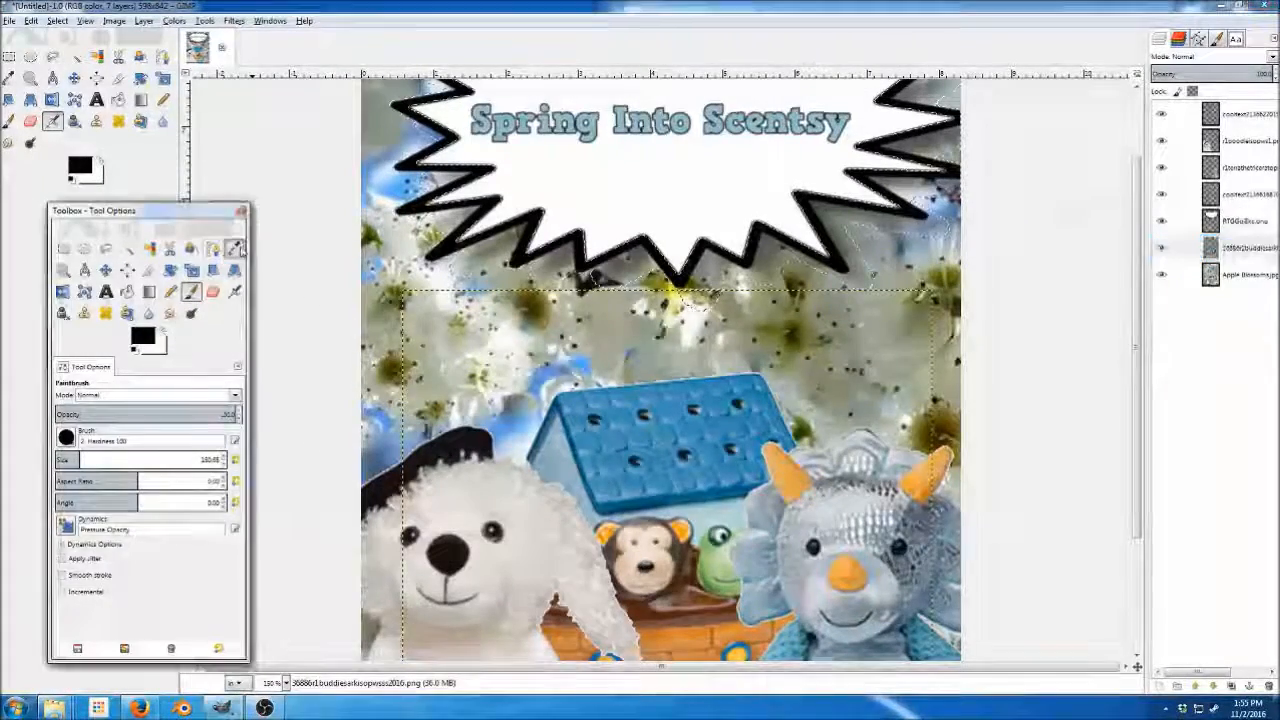
pyautogui.click(145, 338)
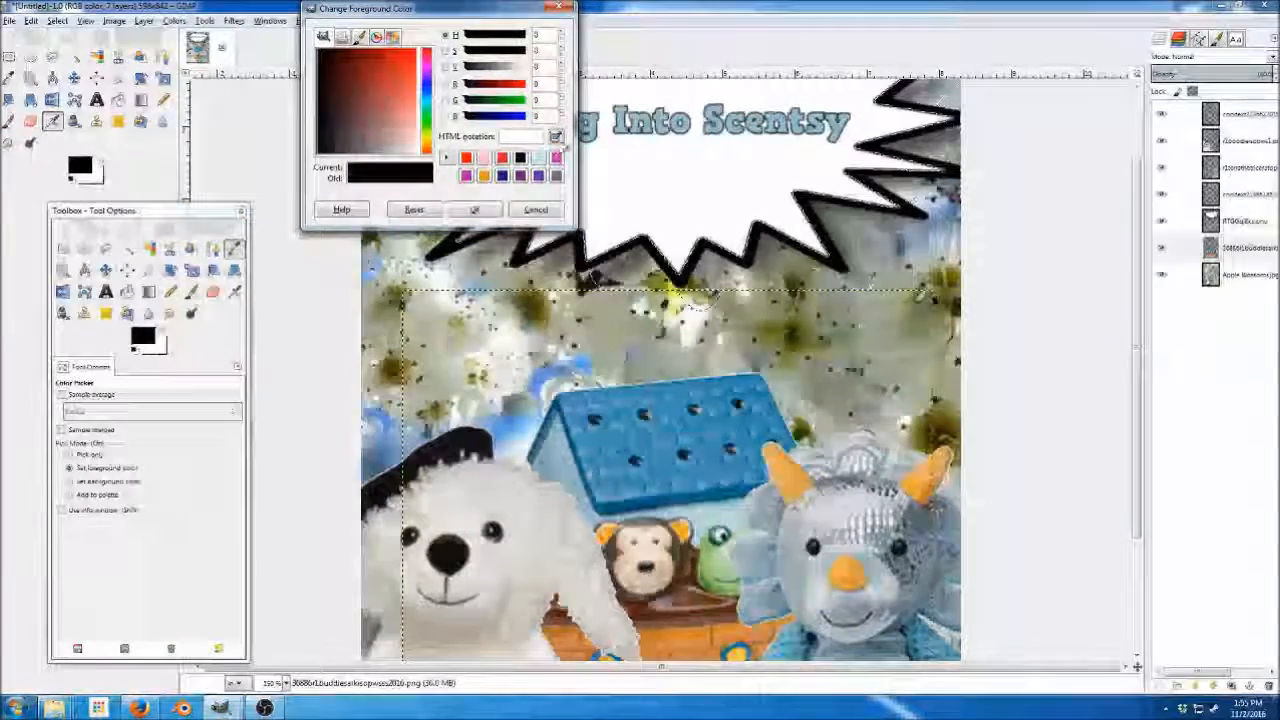
pyautogui.click(559, 7)
pyautogui.click(559, 7)
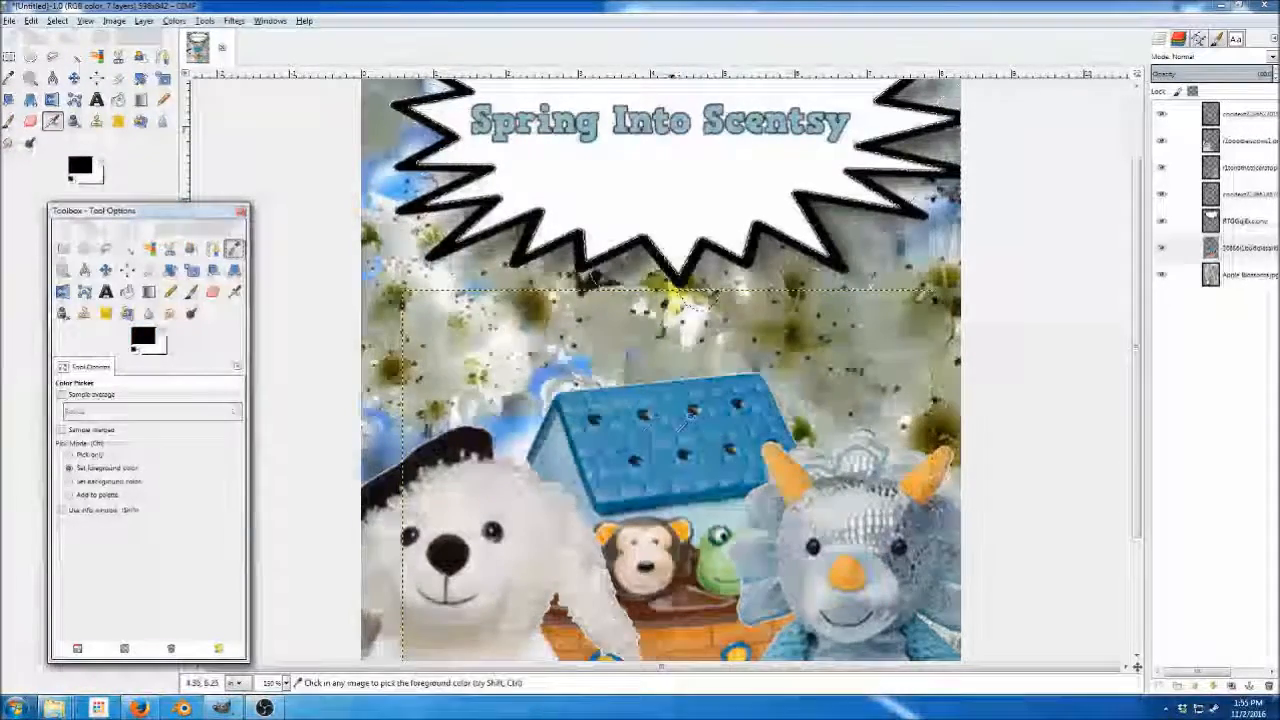
pyautogui.click(646, 426)
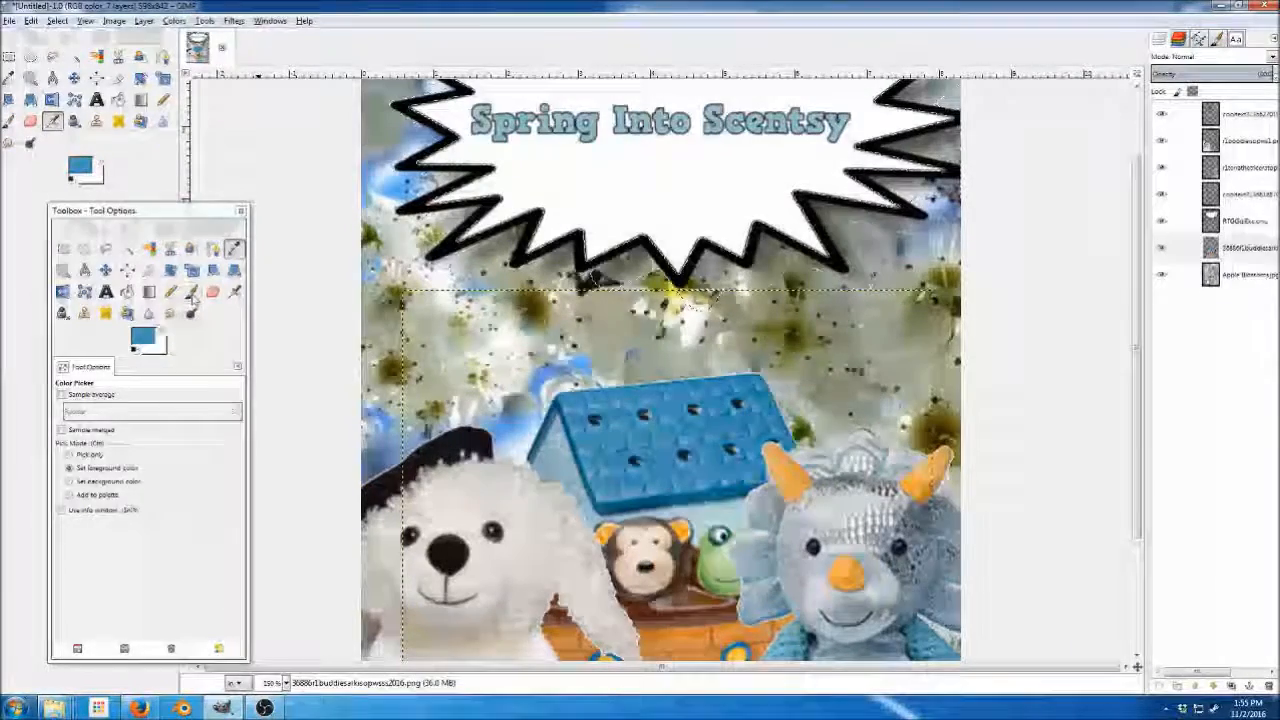
# Paint the selected outline all around the starburst blue with the Paintbrush on the starburst layer.
pyautogui.click(191, 291)
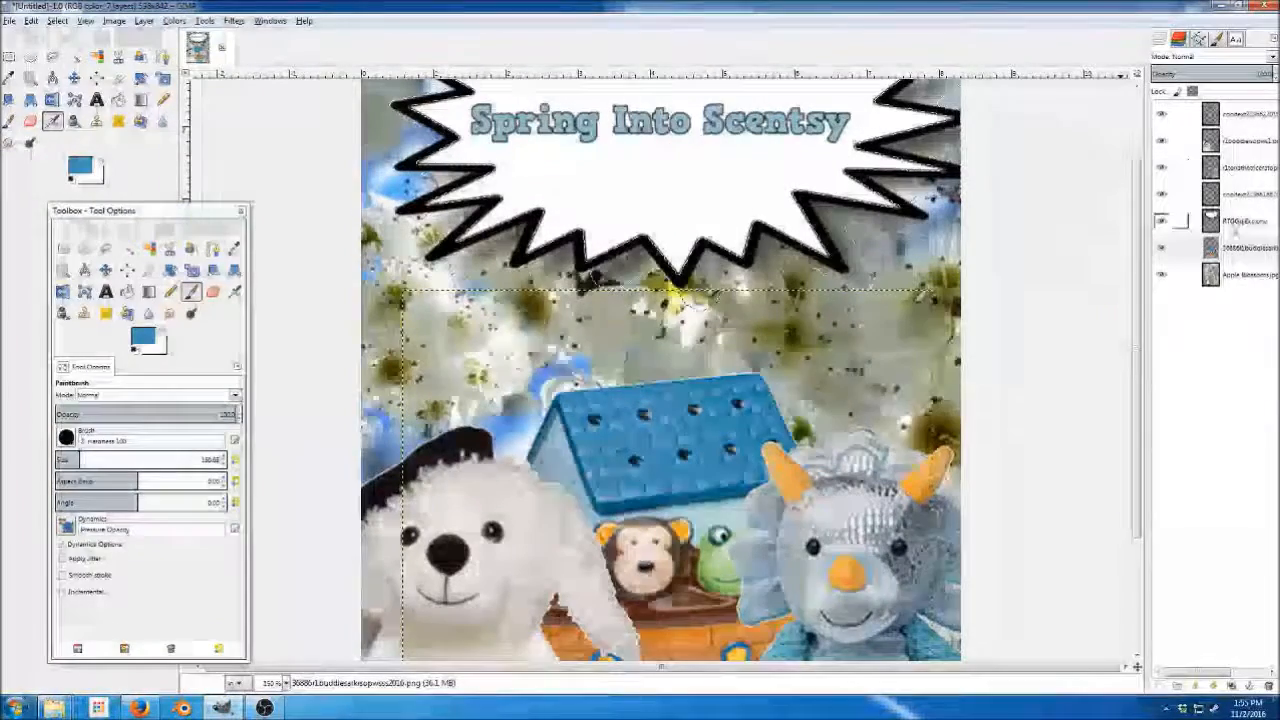
pyautogui.click(1240, 221)
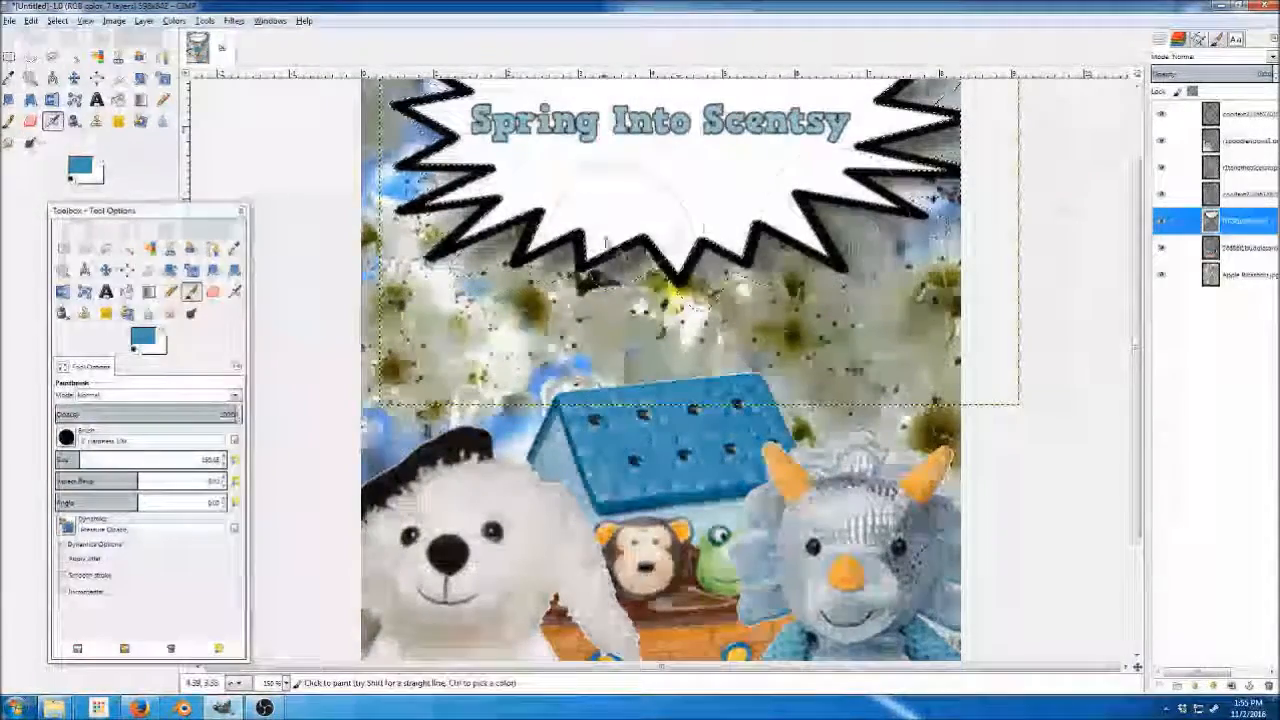
pyautogui.click(644, 251)
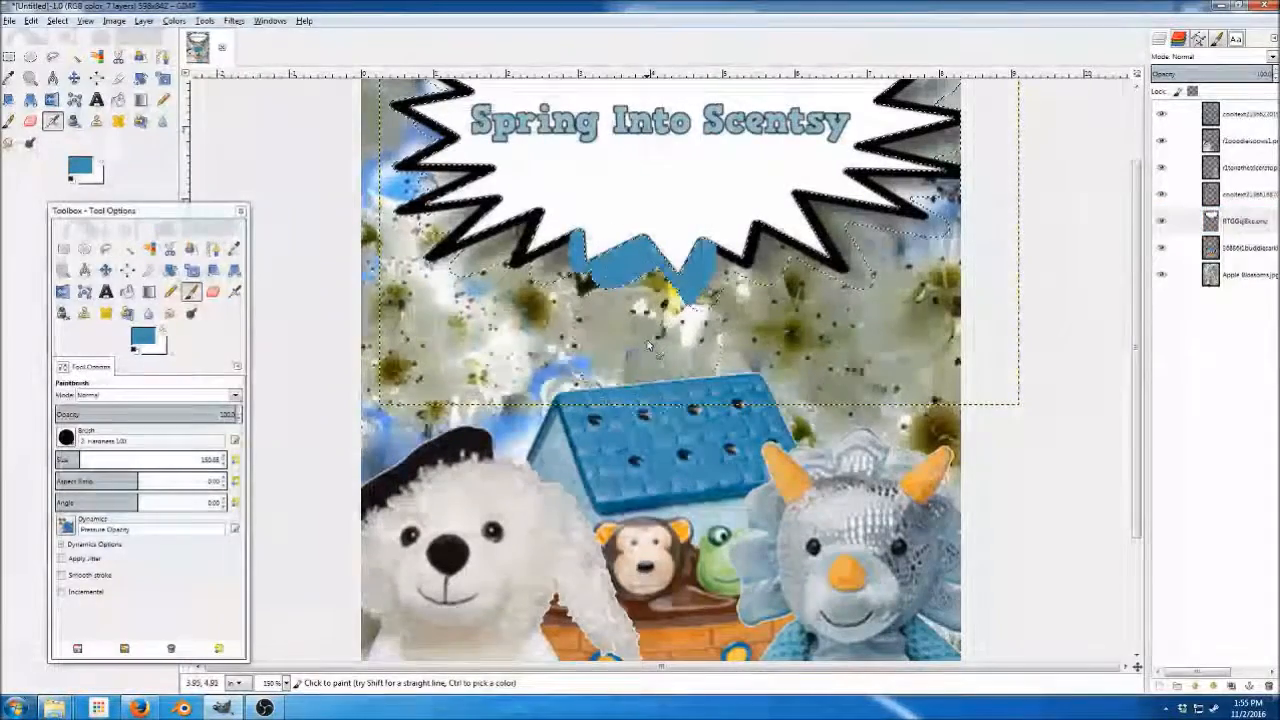
pyautogui.moveTo(632, 293); pyautogui.dragTo(418, 210)
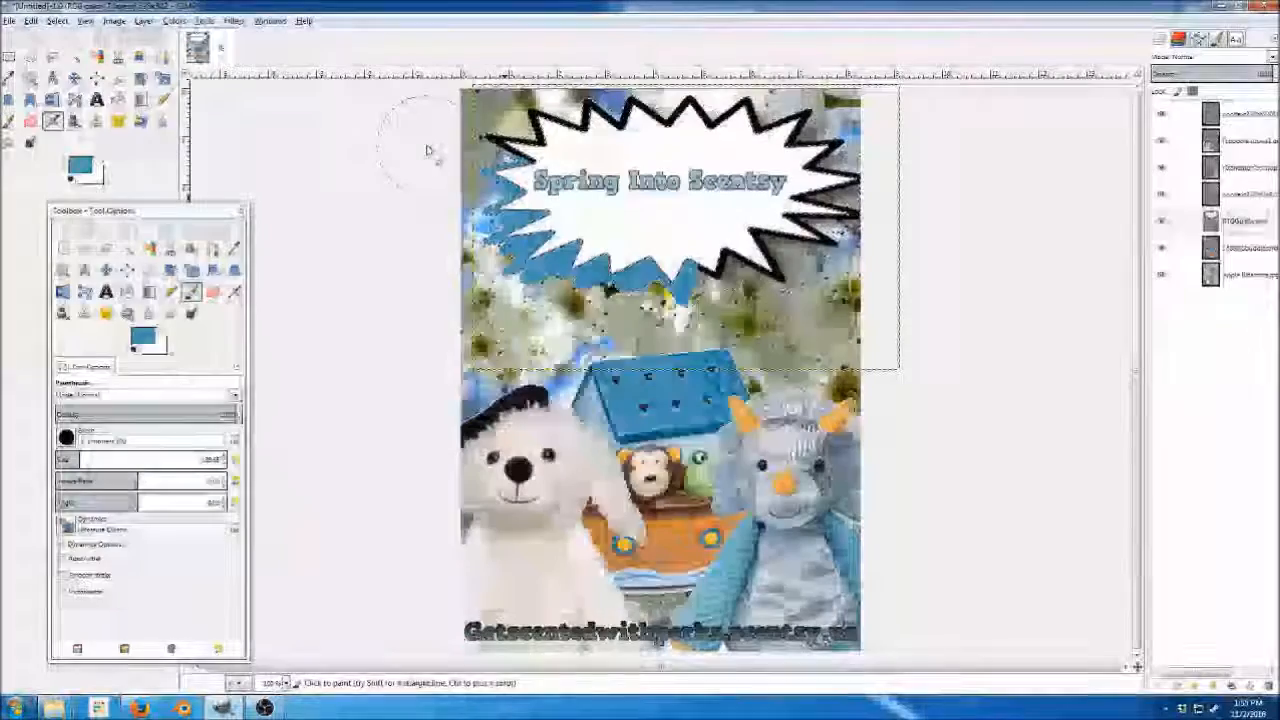
pyautogui.moveTo(680, 130)
pyautogui.mouseDown()
pyautogui.moveTo(883, 154)
pyautogui.moveTo(672, 290)
pyautogui.mouseUp()
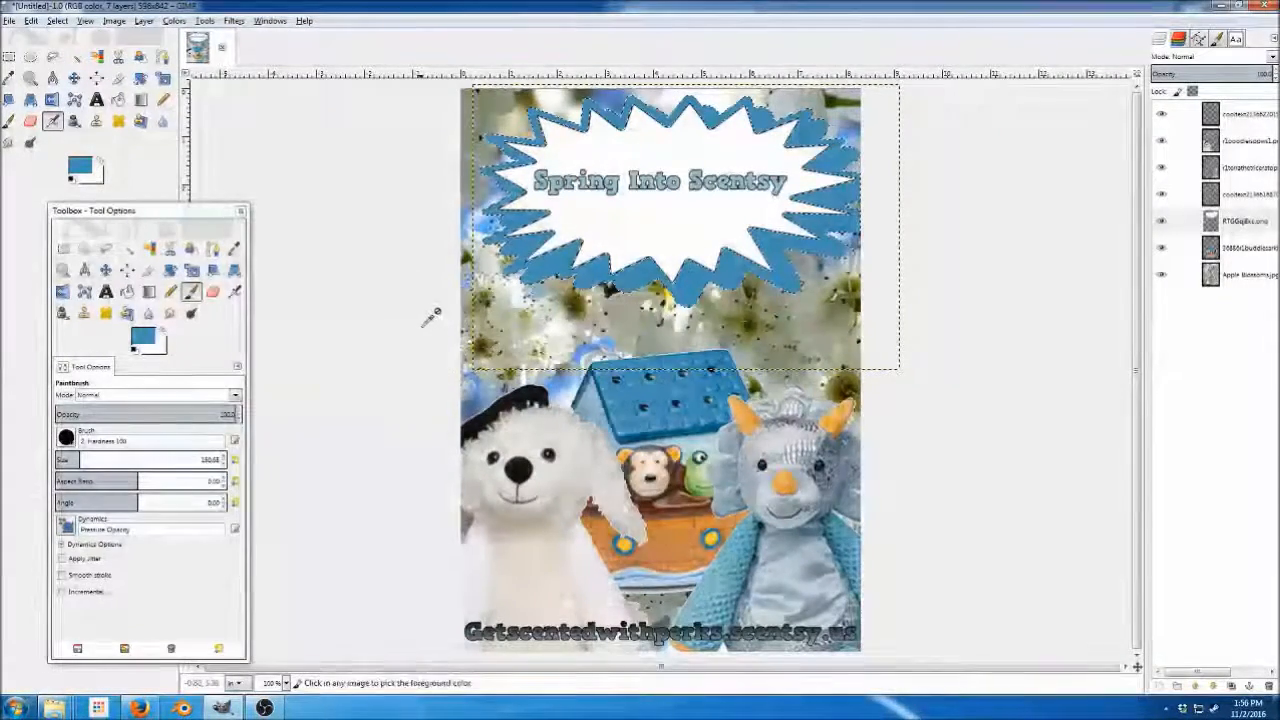
# Undo all the blue paint strokes on the starburst's outline.
pyautogui.hotkey('ctrl', 'z')
pyautogui.hotkey('ctrl', 'z')
pyautogui.hotkey('ctrl', 'z')
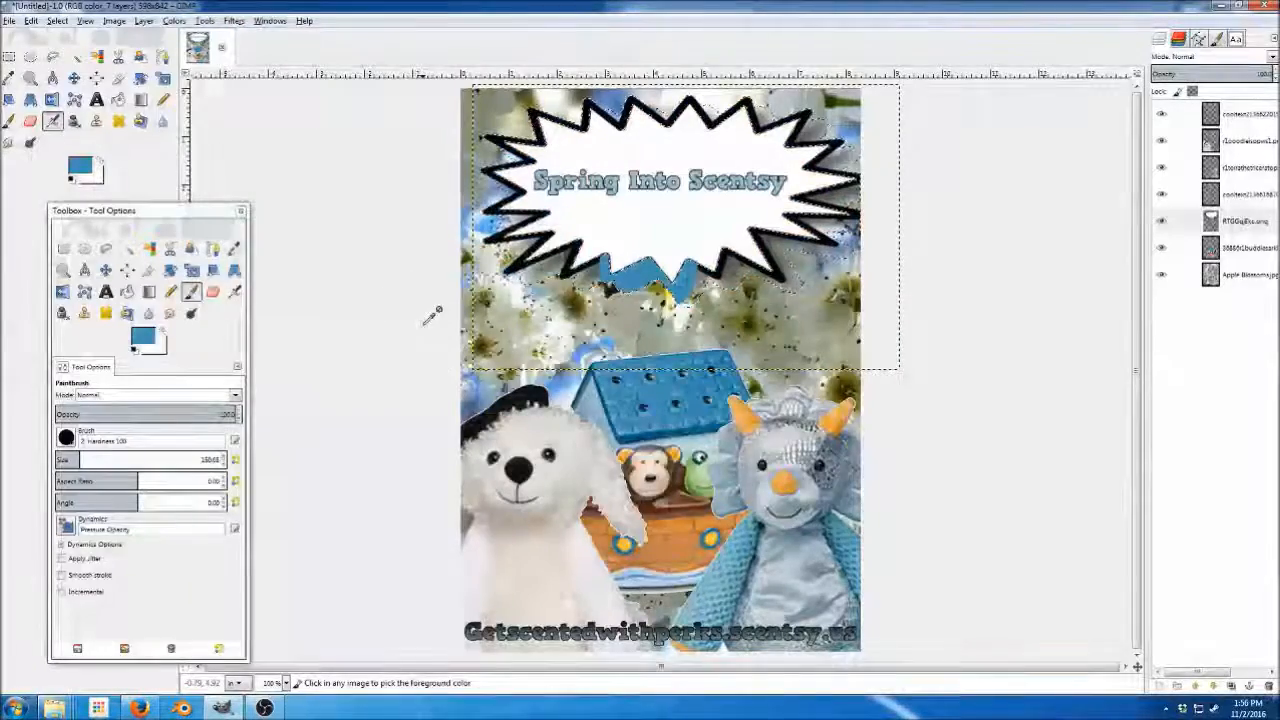
pyautogui.hotkey('ctrl', 'z')
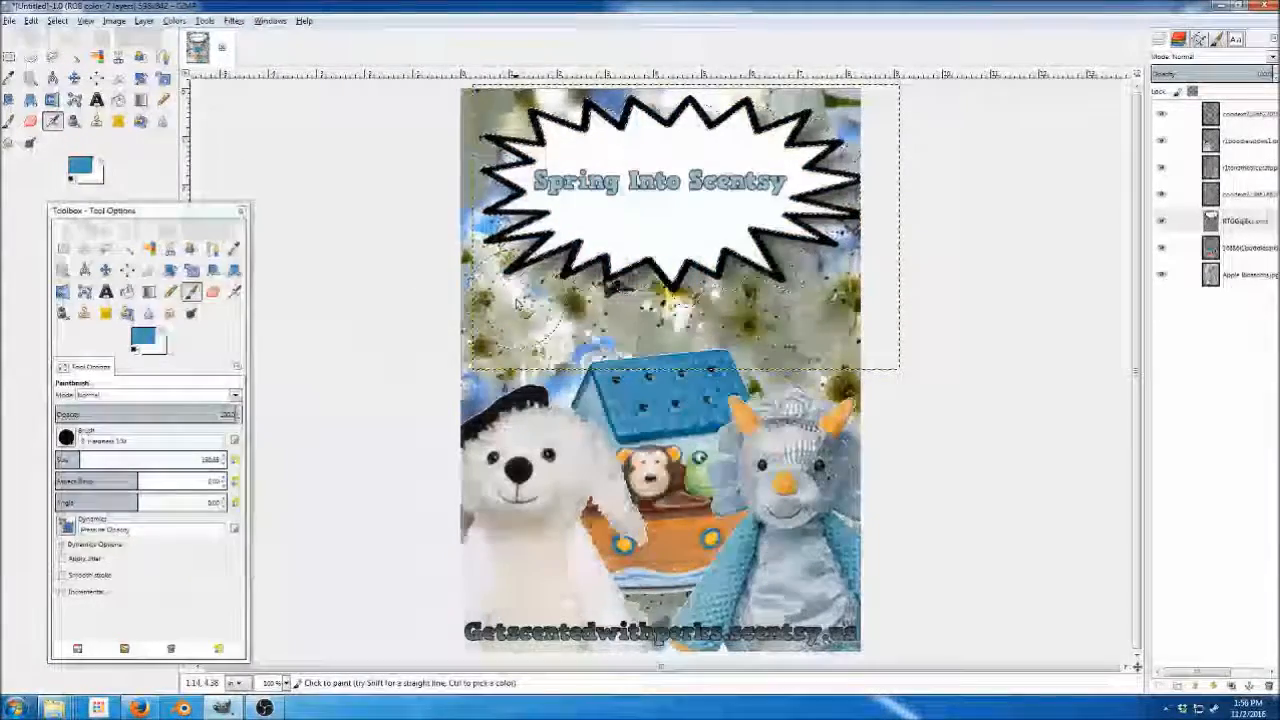
# Select the starburst's white interior with Fuzzy Select and paint it blue with the Paintbrush.
pyautogui.press('+')
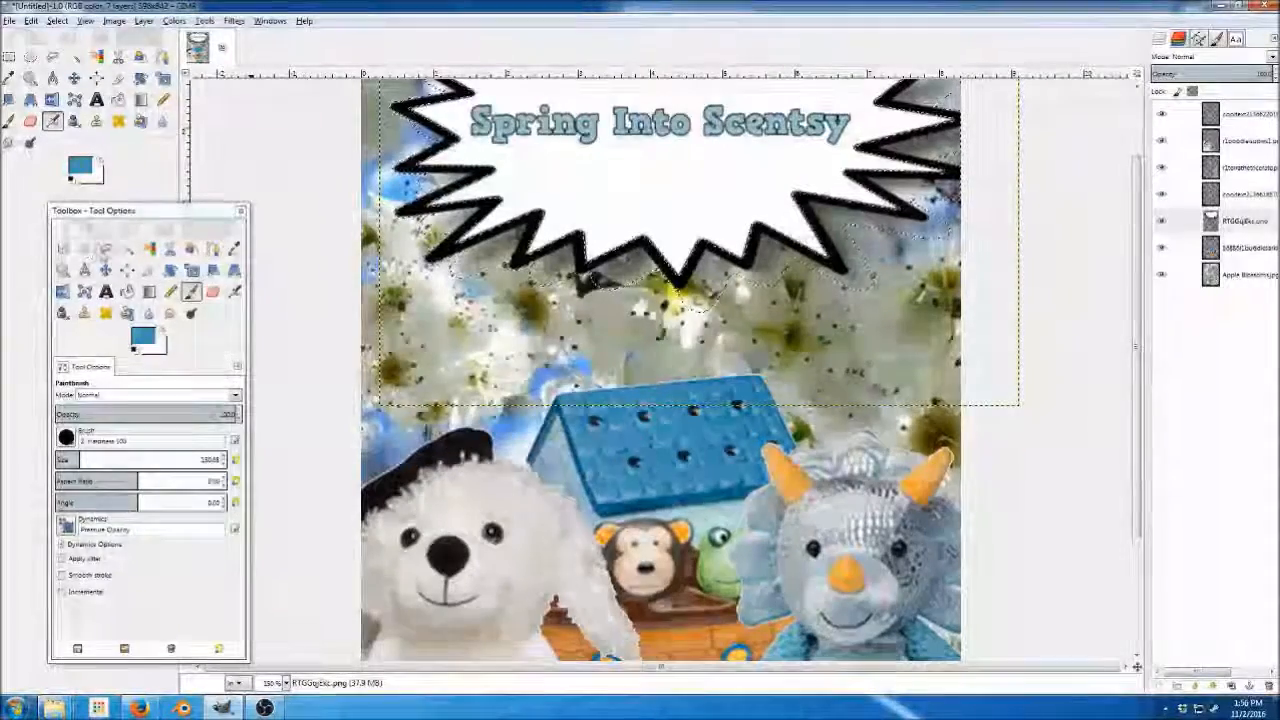
pyautogui.click(105, 249)
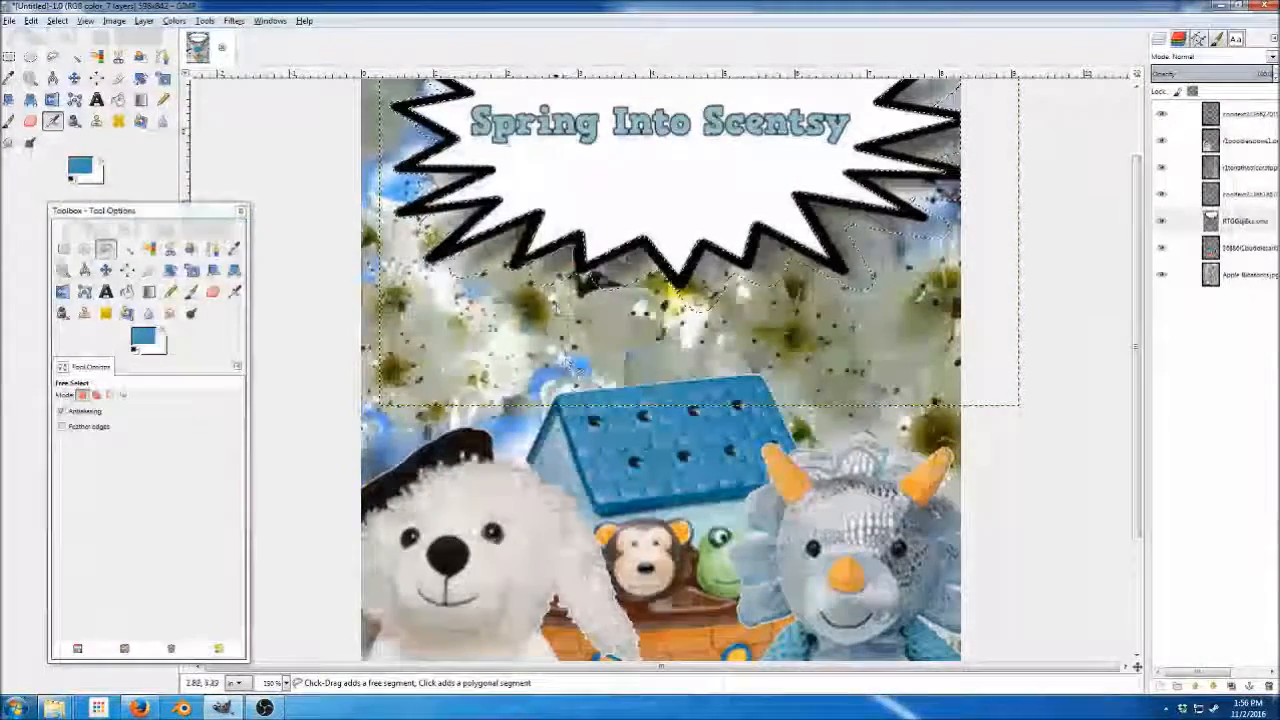
pyautogui.press('u')
pyautogui.scroll(3, 508, 200)
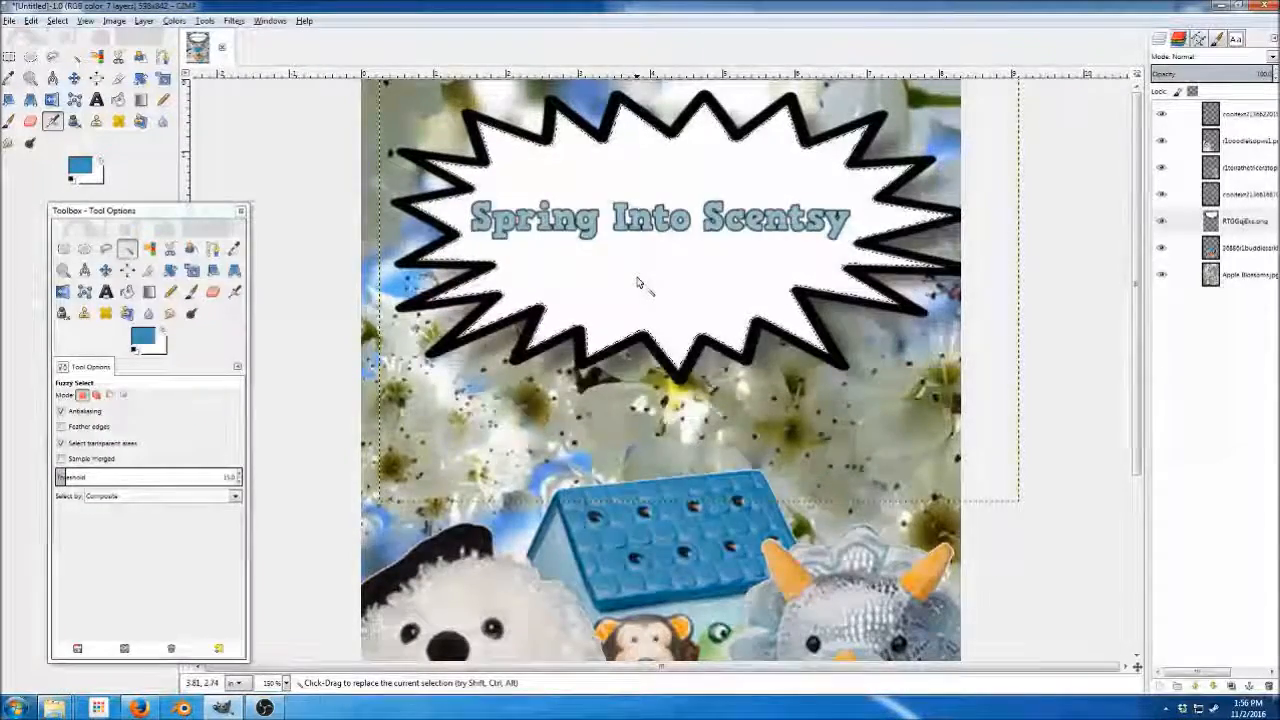
pyautogui.click(191, 291)
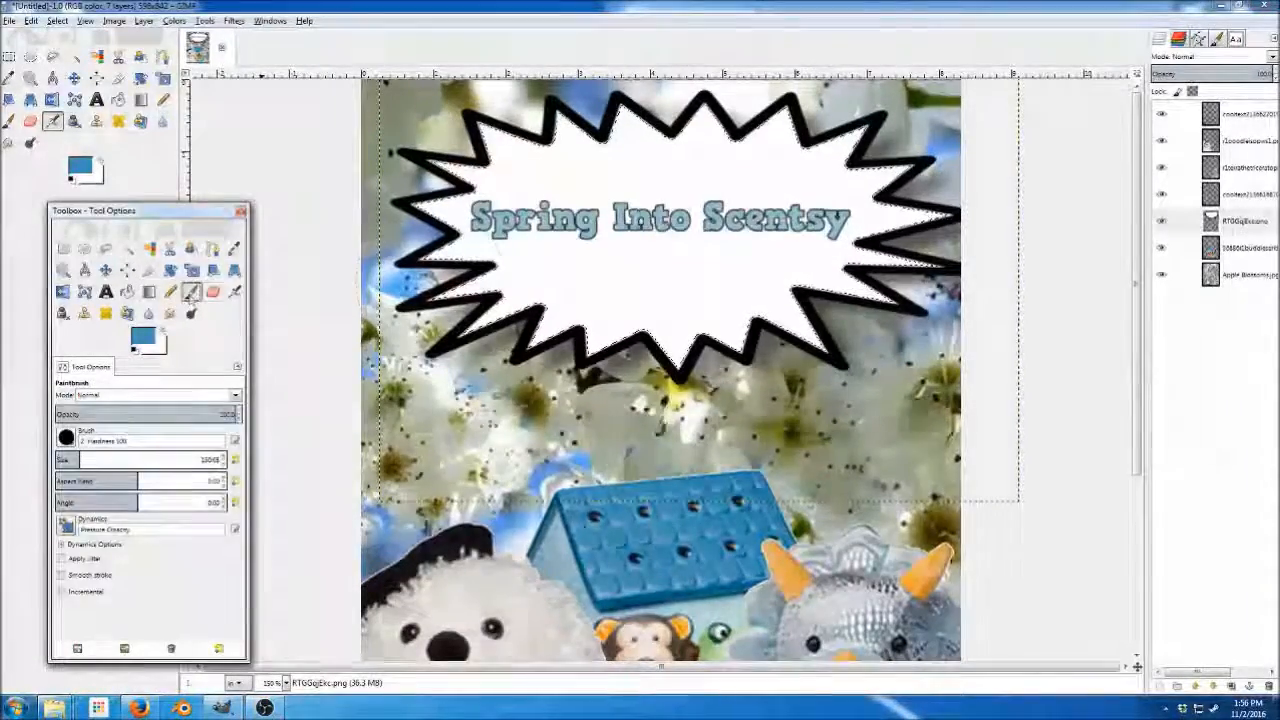
pyautogui.moveTo(430, 225)
pyautogui.mouseDown()
pyautogui.moveTo(860, 265)
pyautogui.moveTo(848, 224)
pyautogui.moveTo(560, 200)
pyautogui.moveTo(700, 250)
pyautogui.mouseUp()
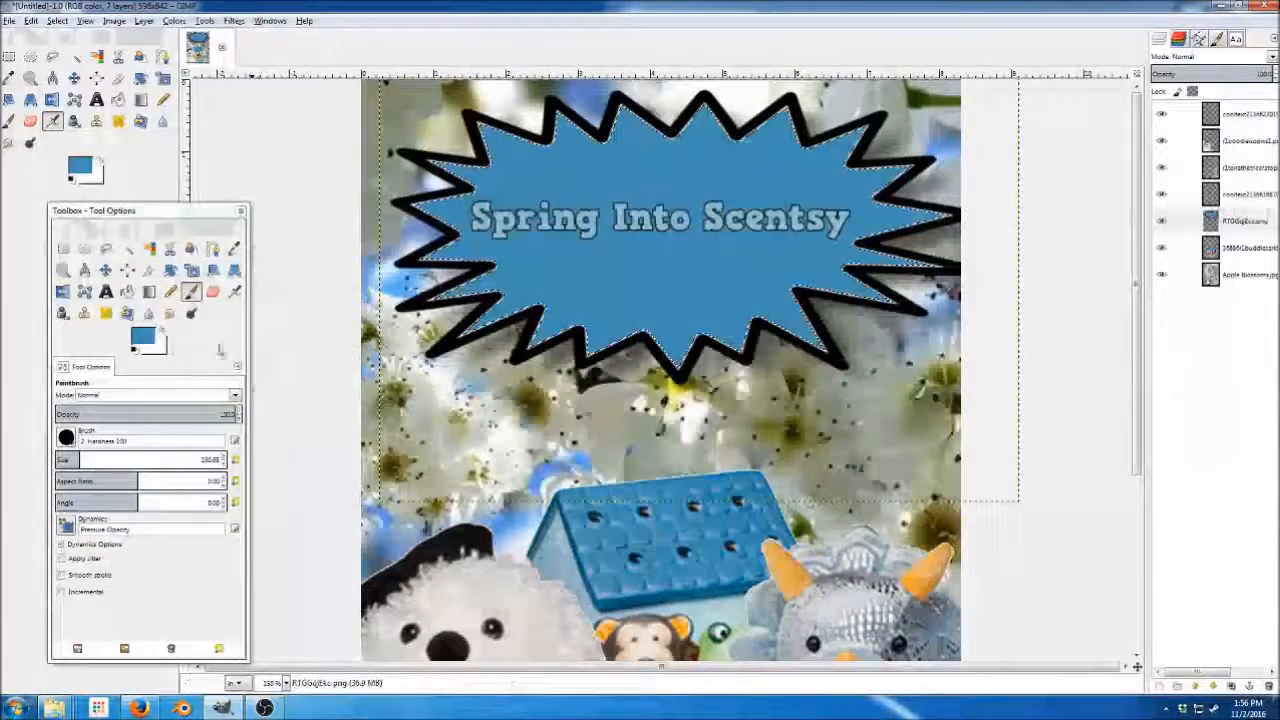
# Set the background colour to light pink for a foreground-to-background gradient with the Blend tool.
pyautogui.click(148, 291)
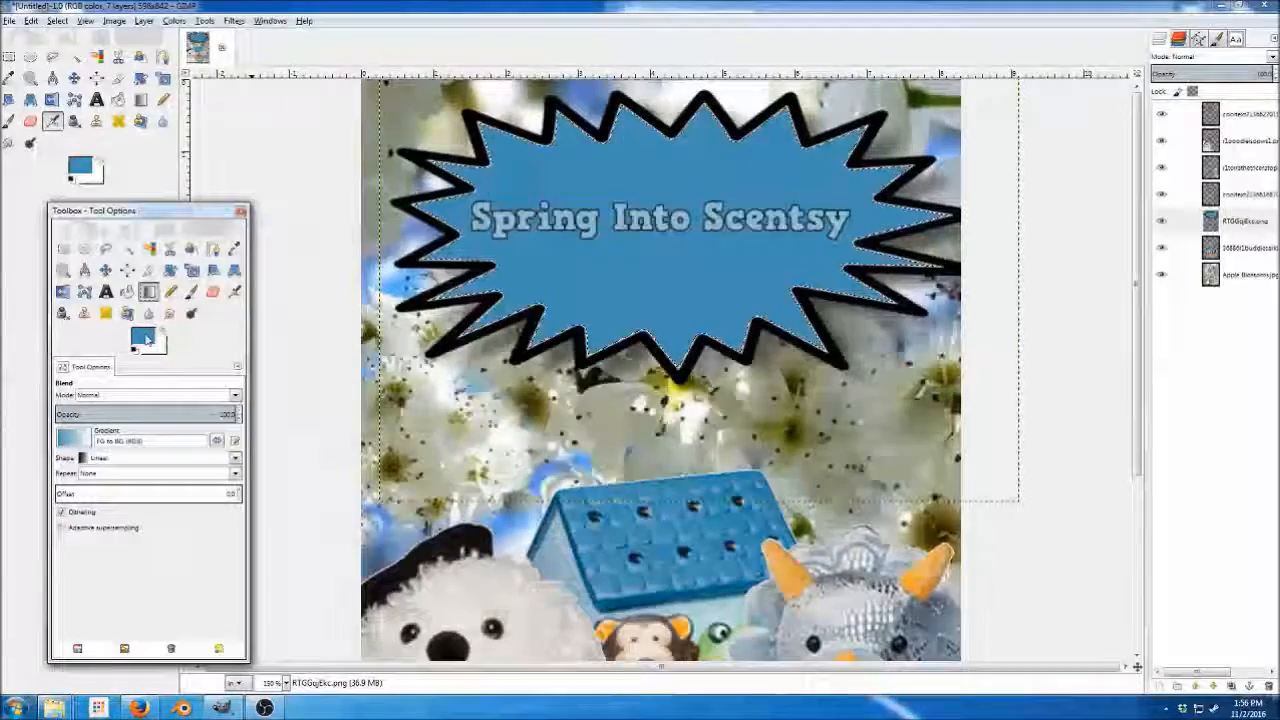
pyautogui.click(161, 347)
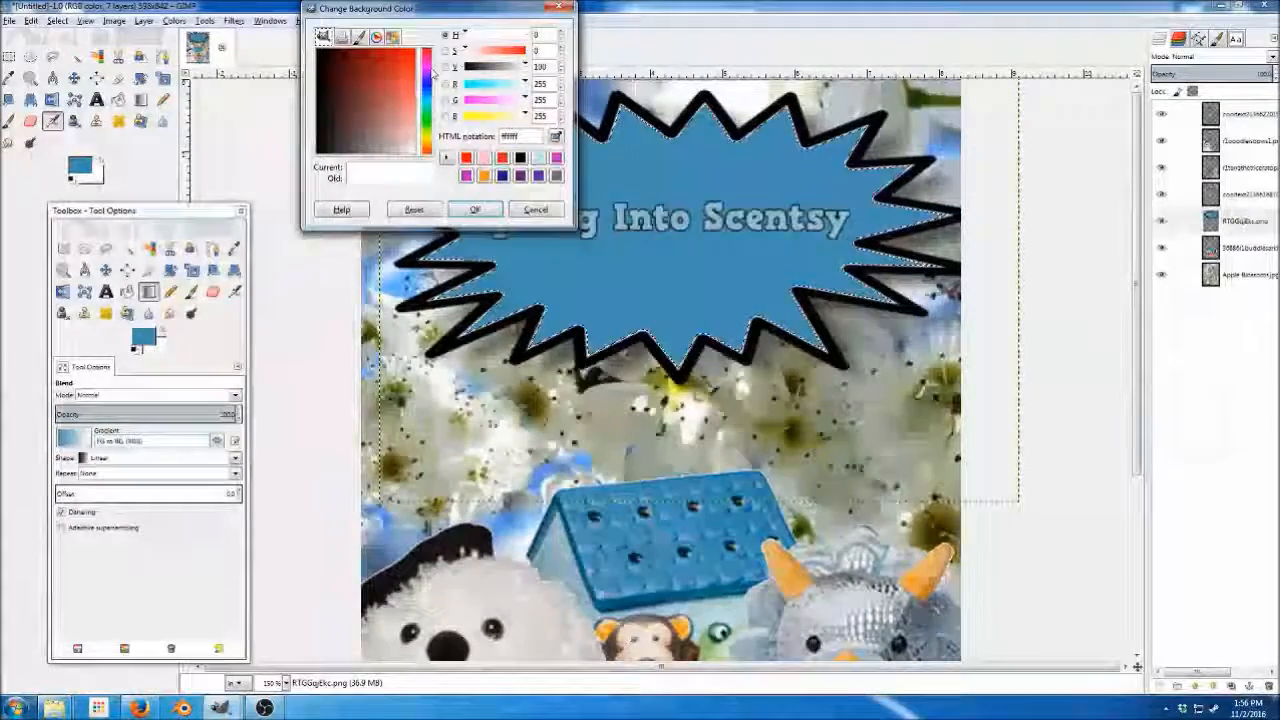
pyautogui.click(426, 64)
pyautogui.click(407, 122)
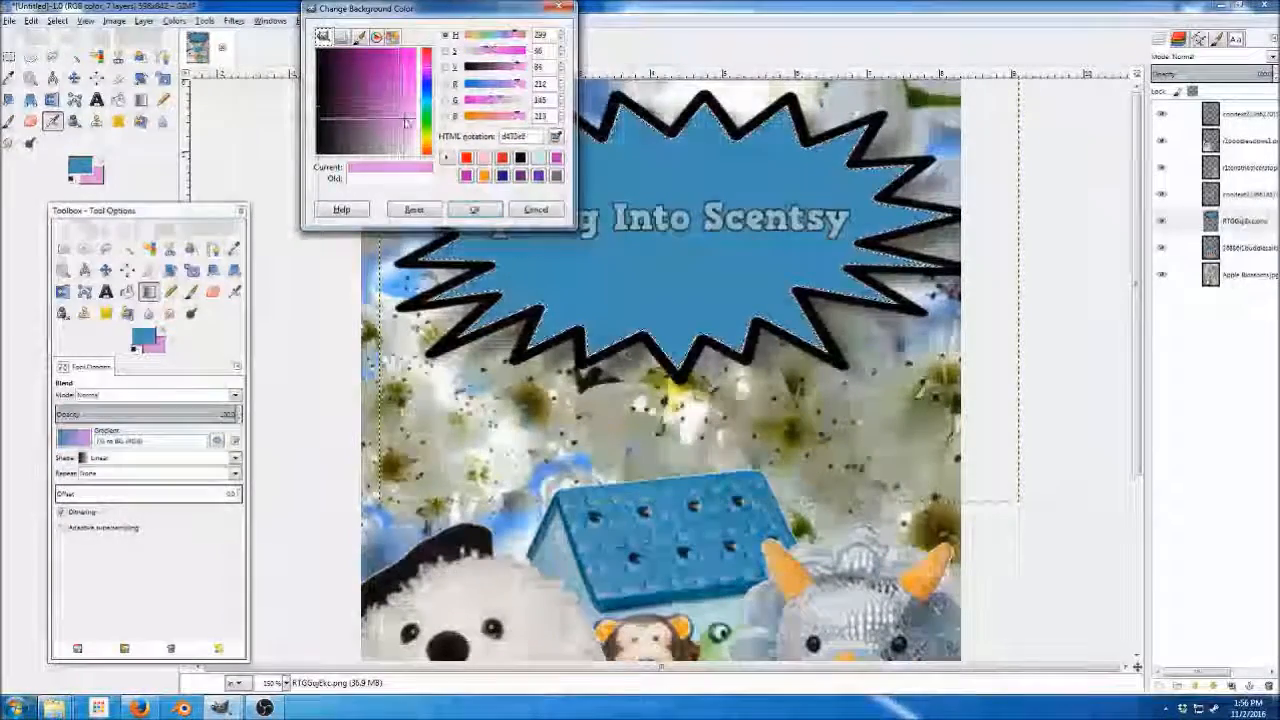
pyautogui.click(474, 209)
# Try linear blue-to-pink gradients across the starburst's interior in vertical and diagonal directions with the Blend tool.
pyautogui.moveTo(660, 233); pyautogui.dragTo(665, 276)
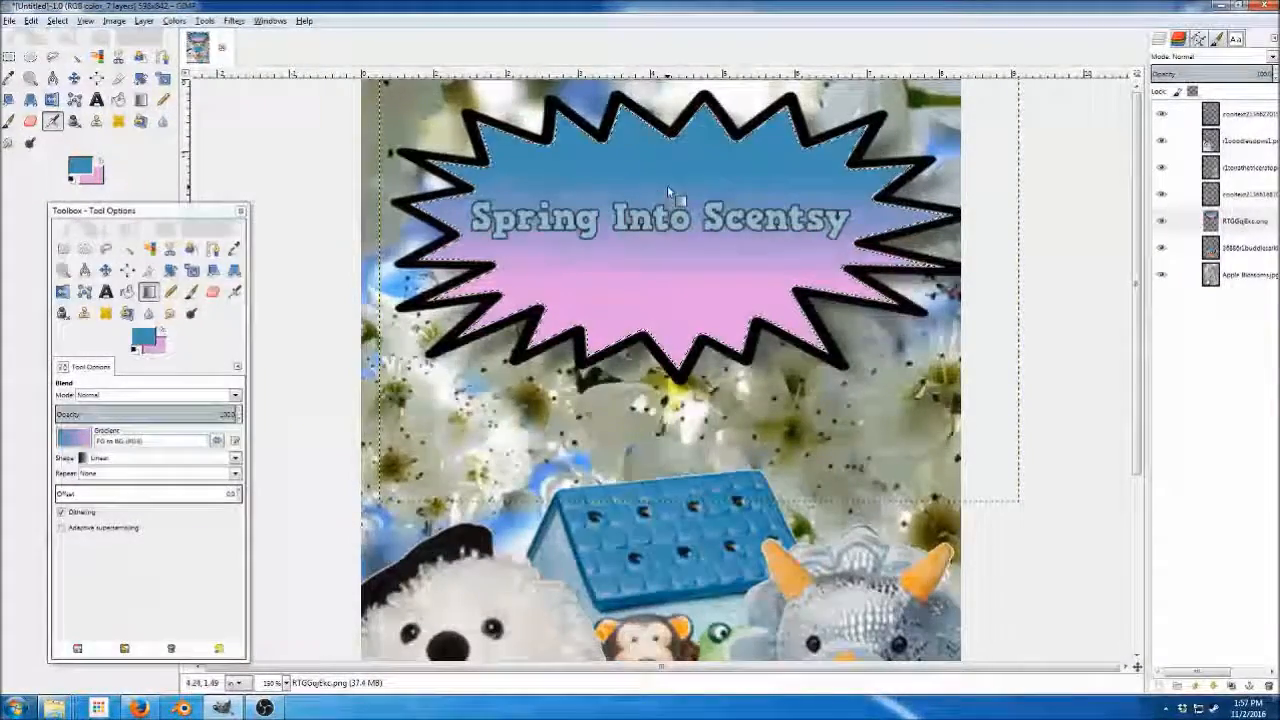
pyautogui.moveTo(731, 158); pyautogui.dragTo(594, 269)
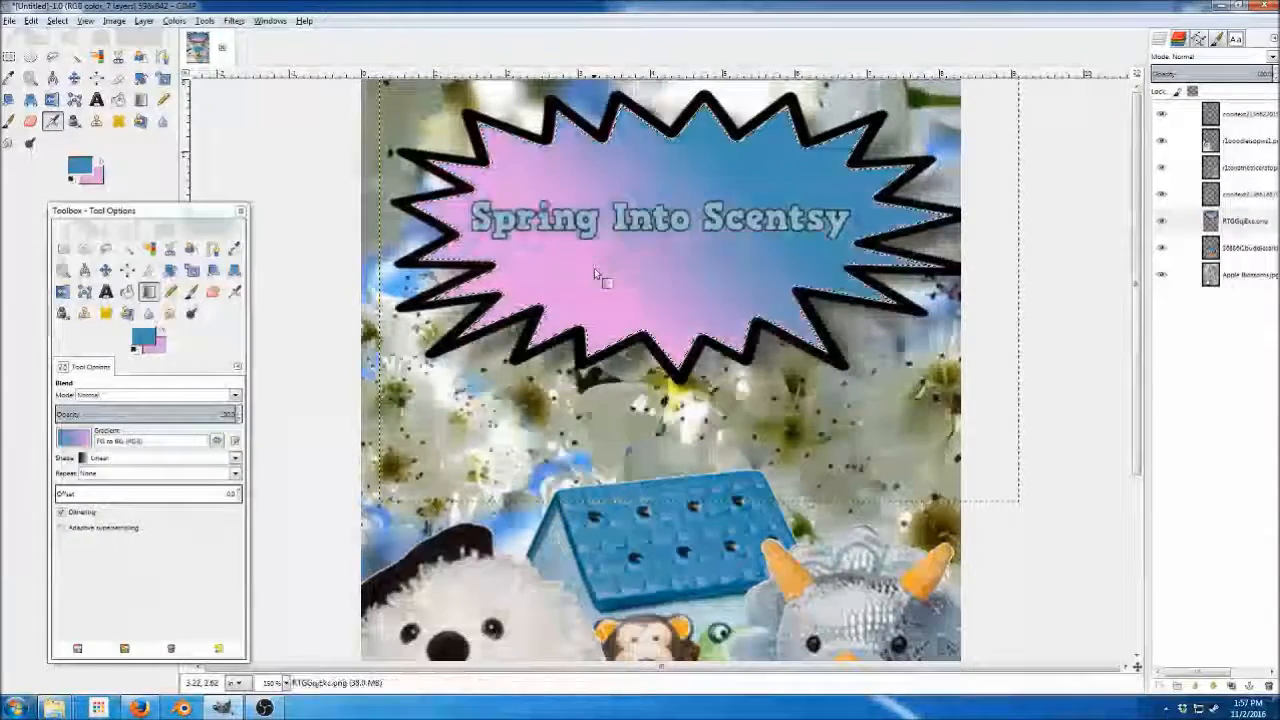
pyautogui.moveTo(778, 139); pyautogui.dragTo(577, 261)
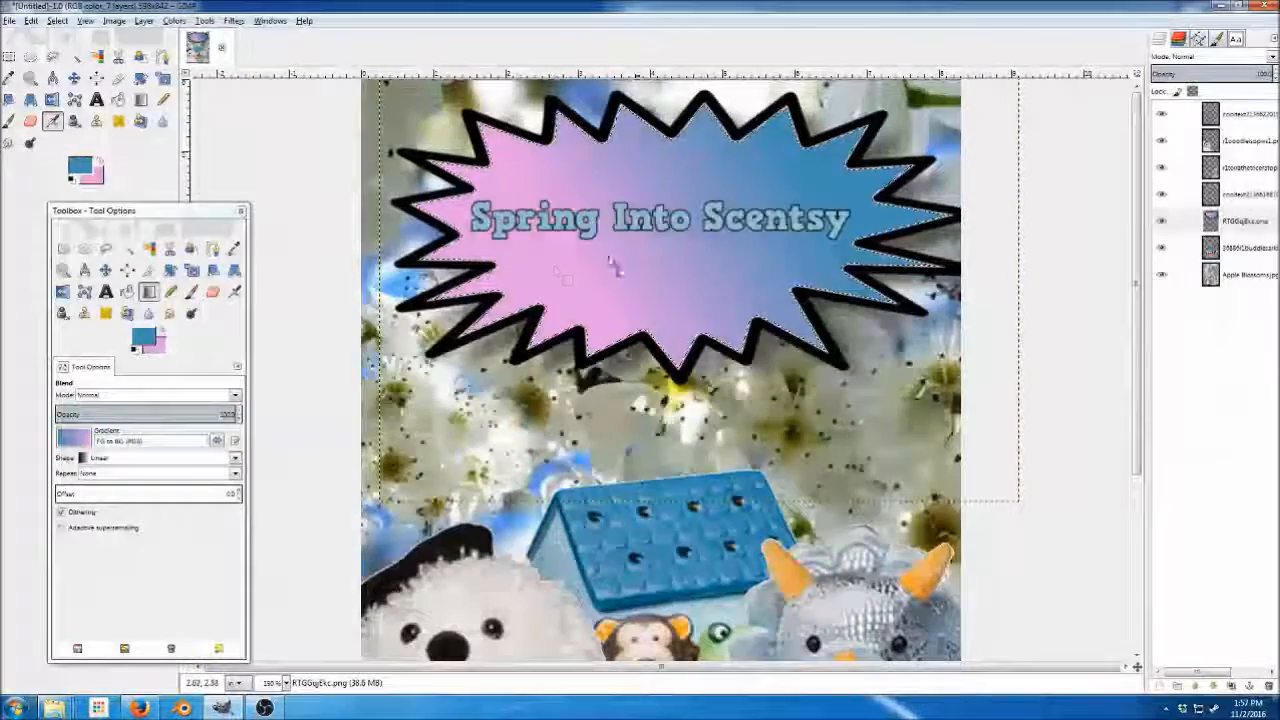
pyautogui.moveTo(560, 170); pyautogui.dragTo(742, 258)
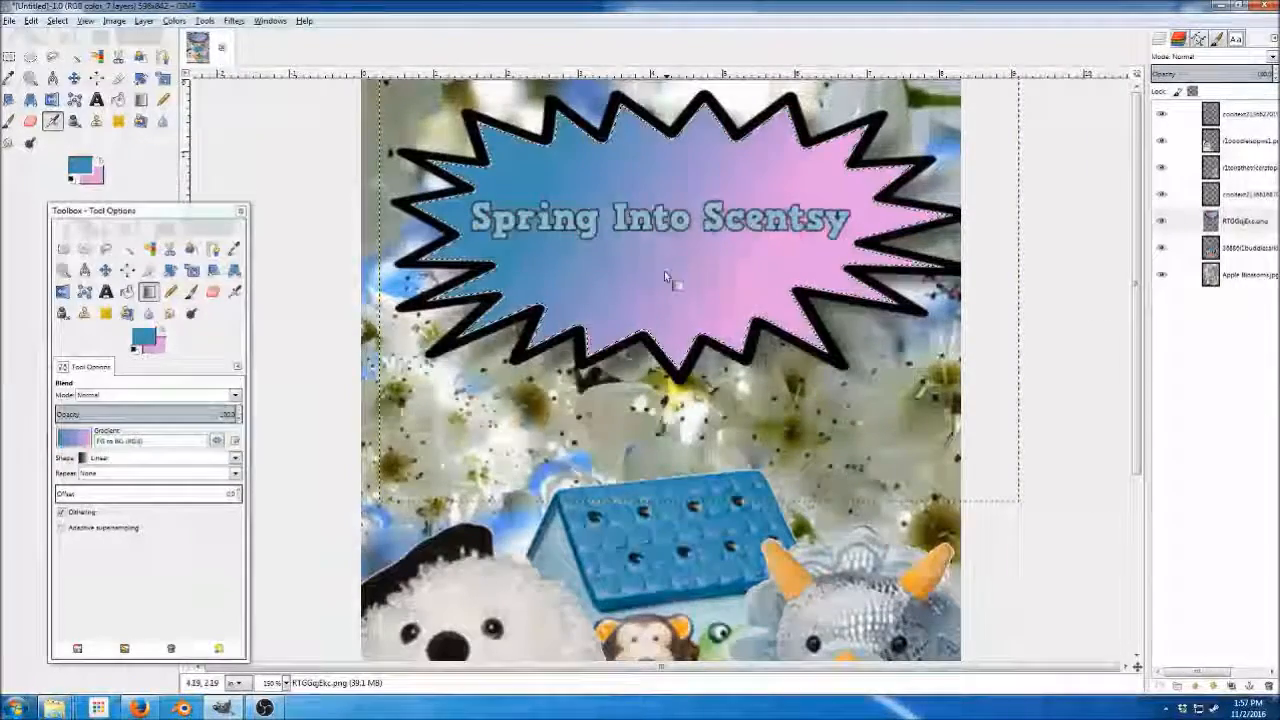
pyautogui.moveTo(650, 309); pyautogui.dragTo(652, 166)
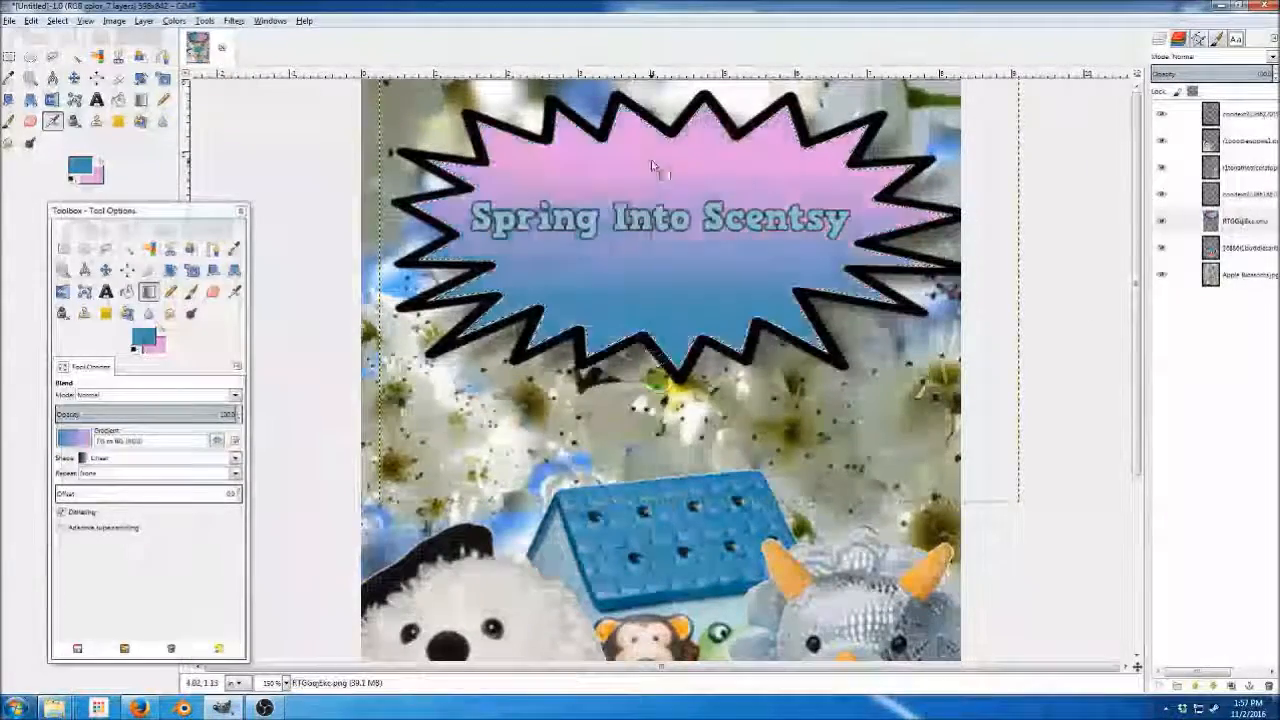
# Try very short downward gradients that split the starburst's interior sharply into blue above and pink below.
pyautogui.moveTo(691, 164); pyautogui.dragTo(691, 168)
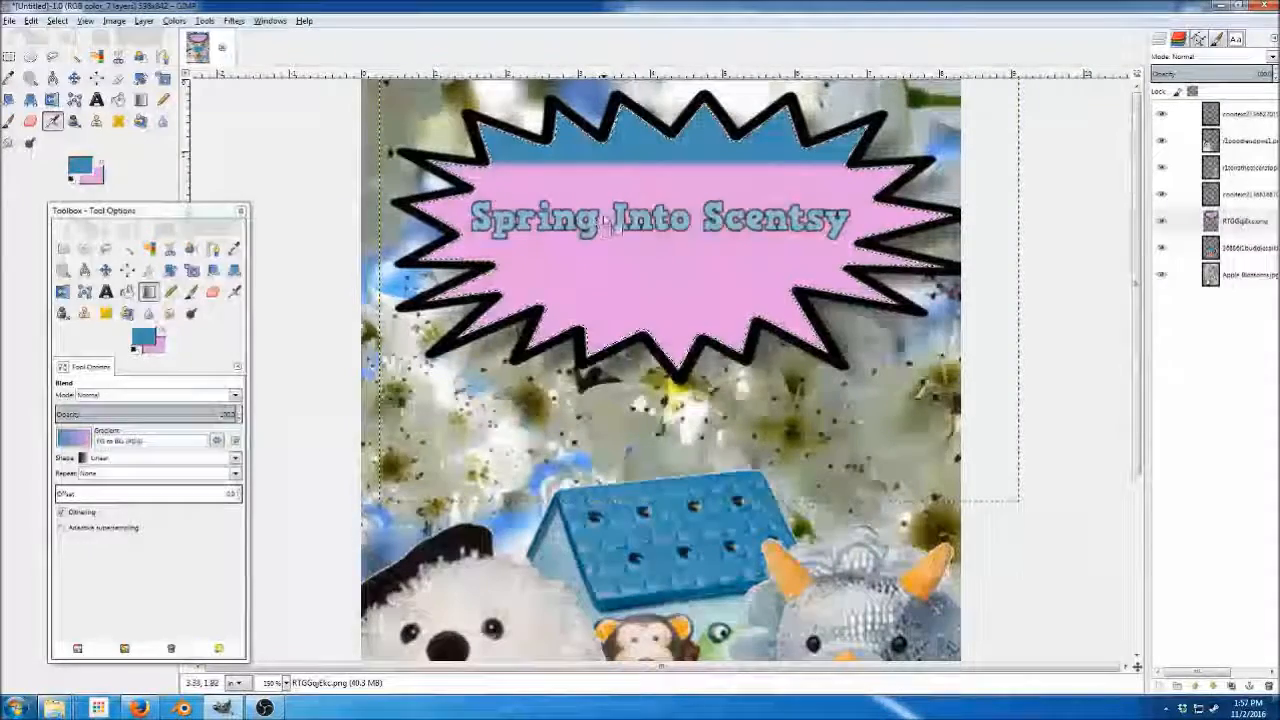
pyautogui.moveTo(606, 216); pyautogui.dragTo(604, 226)
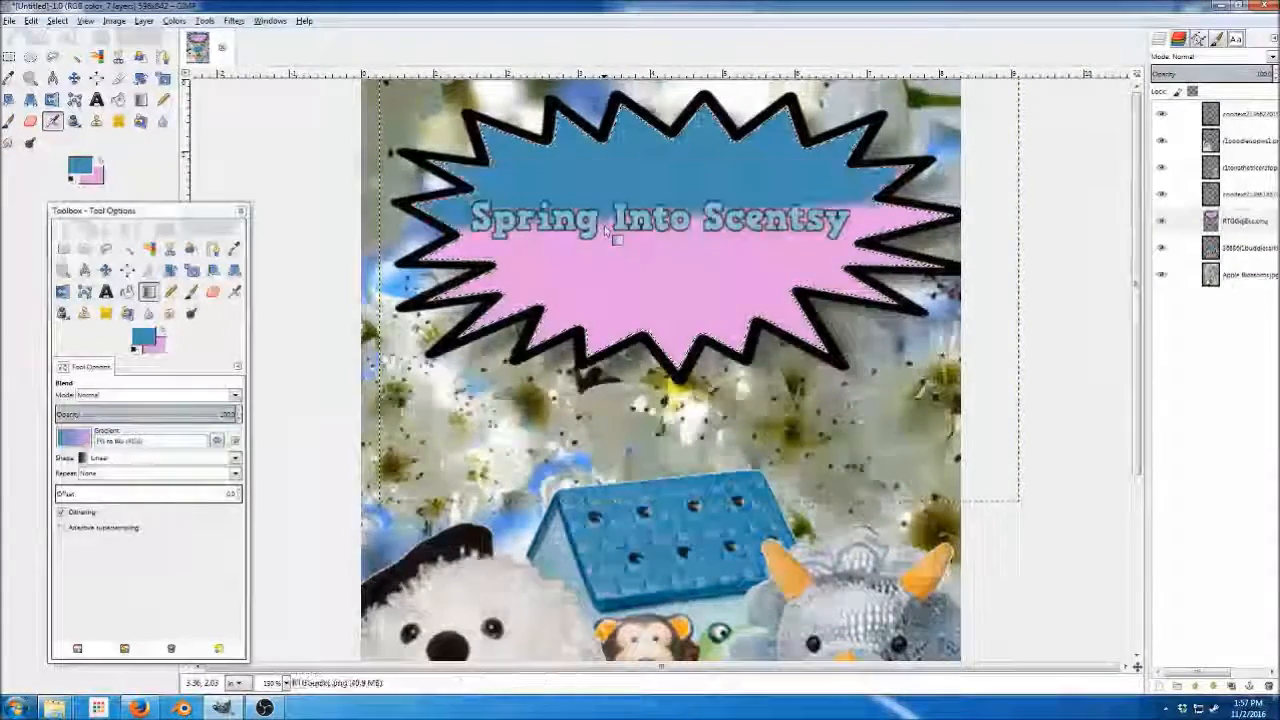
pyautogui.moveTo(669, 219); pyautogui.dragTo(668, 228)
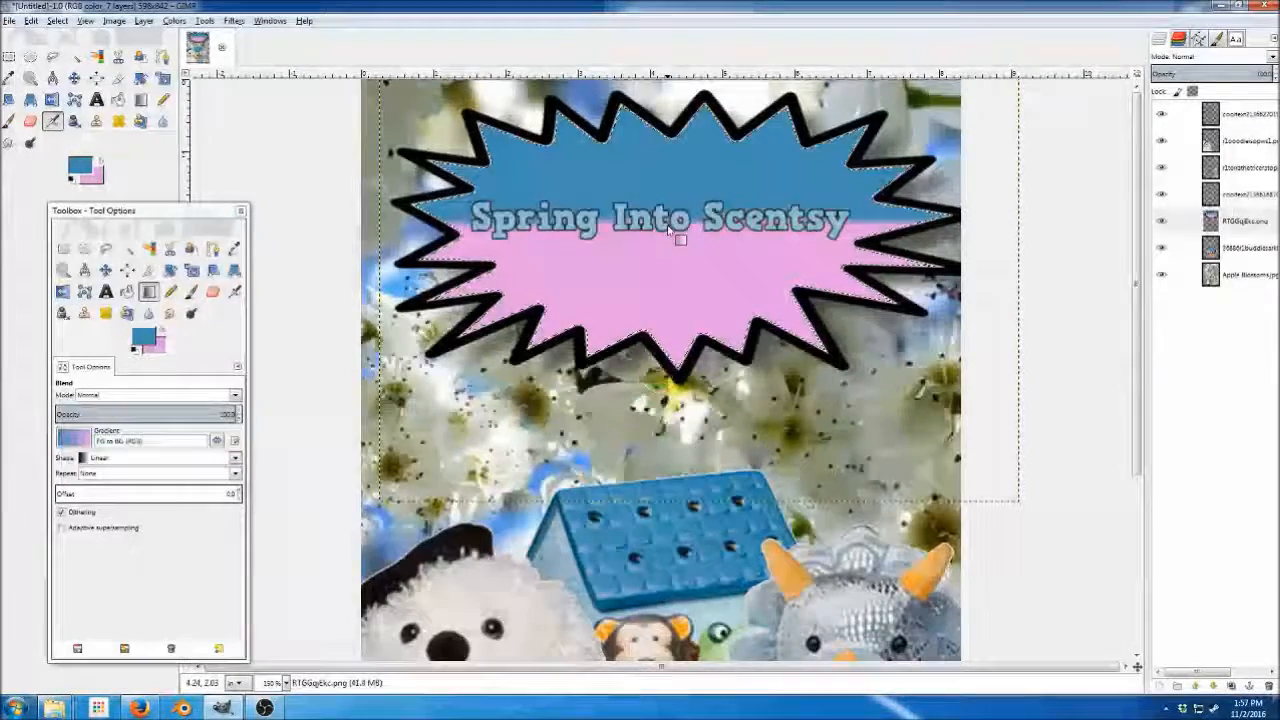
# Fill the starburst's interior with a smooth vertical gradient from blue at its top to pink at its bottom.
pyautogui.moveTo(681, 175); pyautogui.dragTo(690, 291)
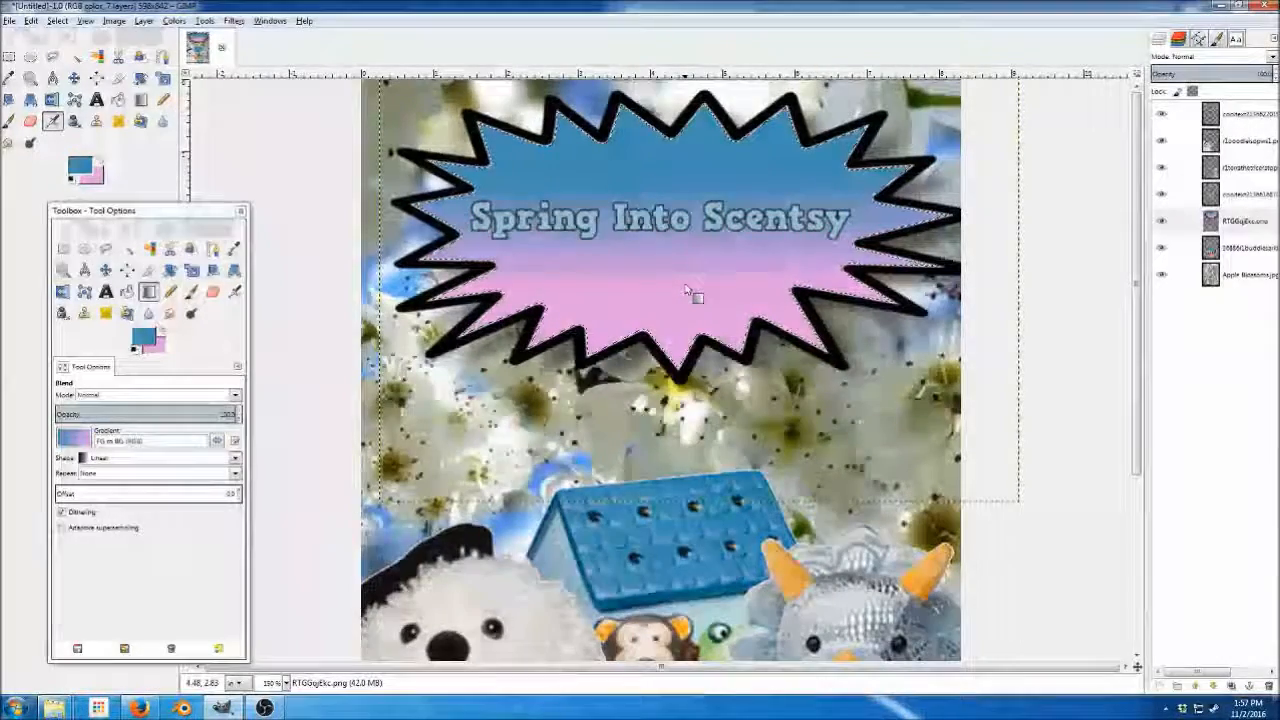
pyautogui.moveTo(672, 135); pyautogui.dragTo(672, 338)
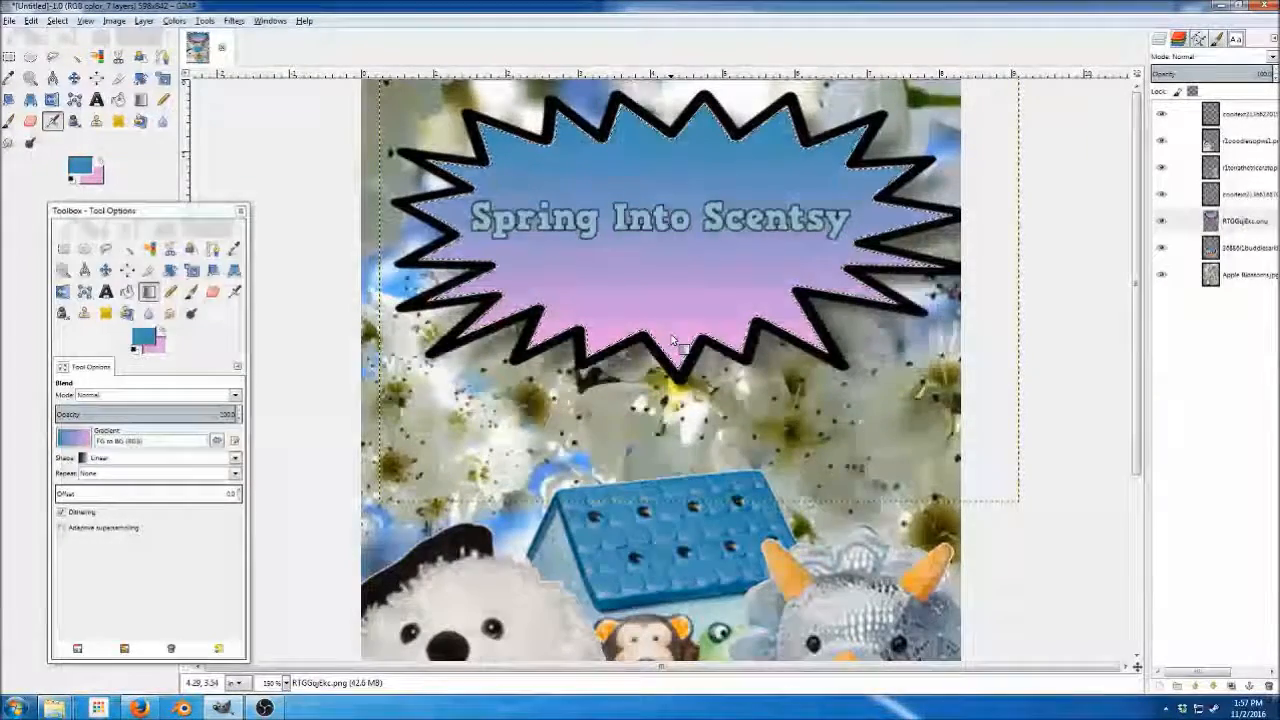
# Delete the starburst layer from the flyer and switch to the Fuzzy Select tool.
pyautogui.scroll(-3, 672, 341)
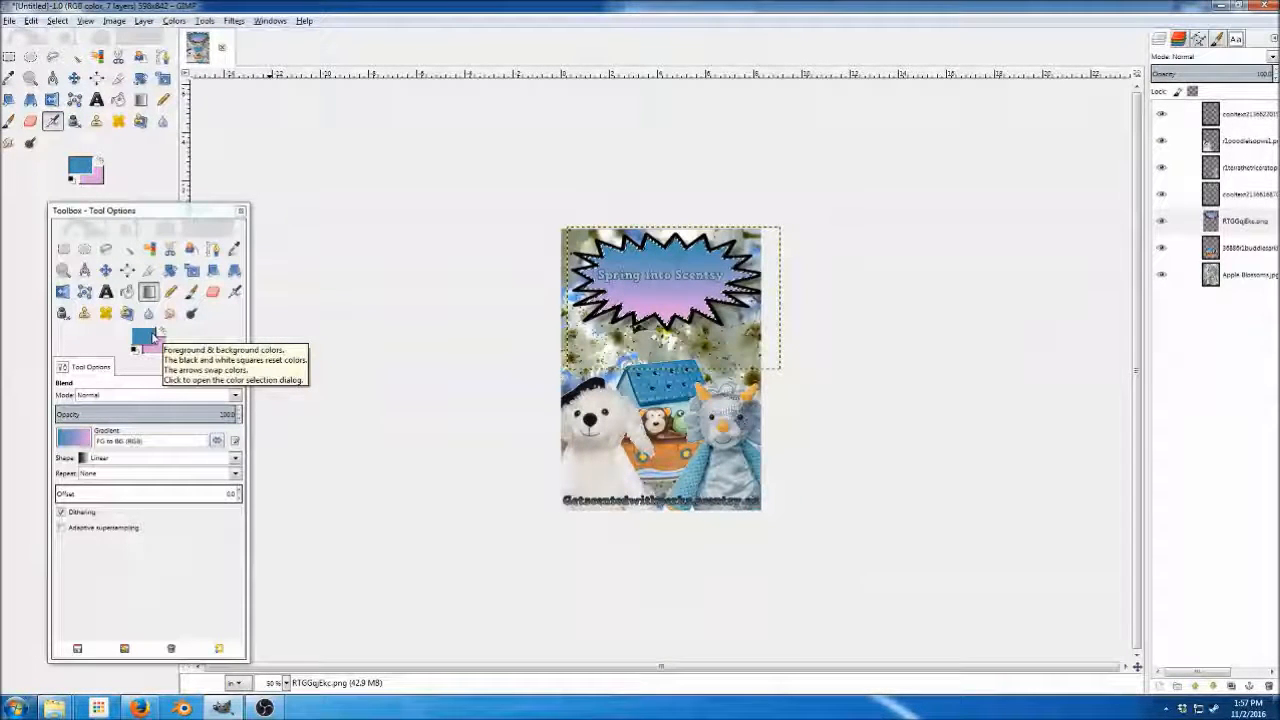
pyautogui.rightClick(1233, 219)
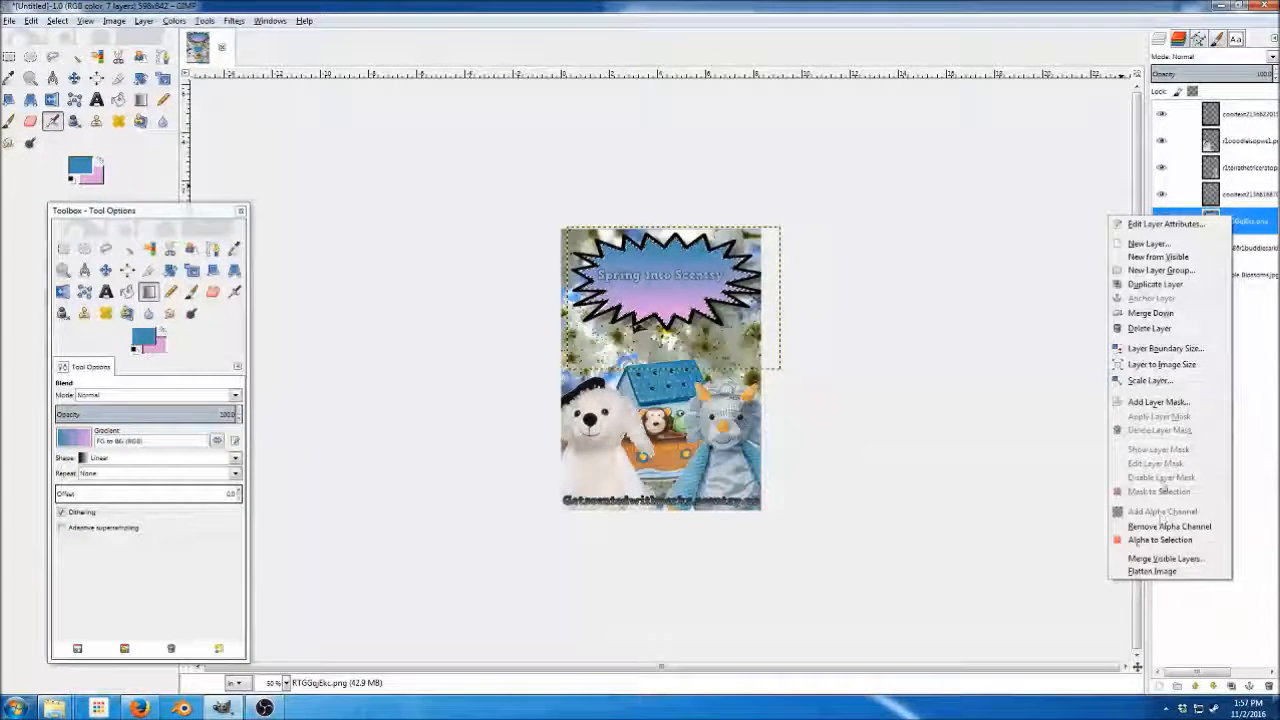
pyautogui.click(1156, 333)
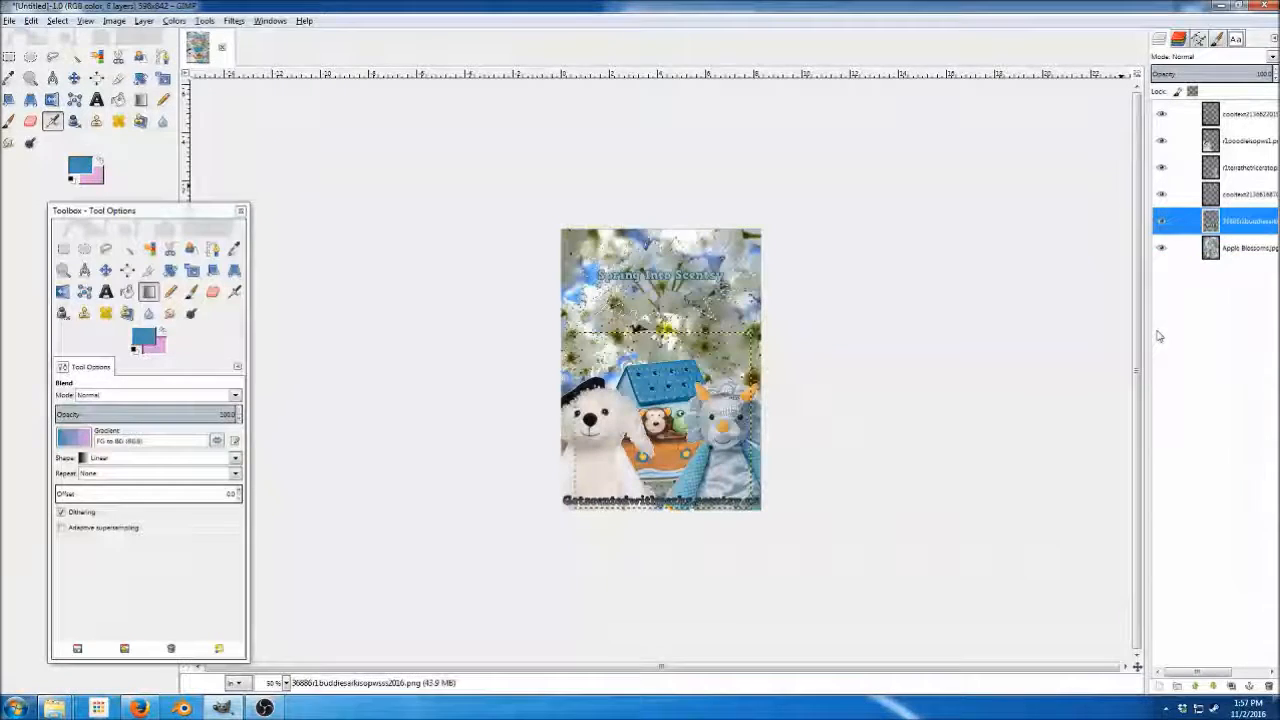
pyautogui.click(127, 248)
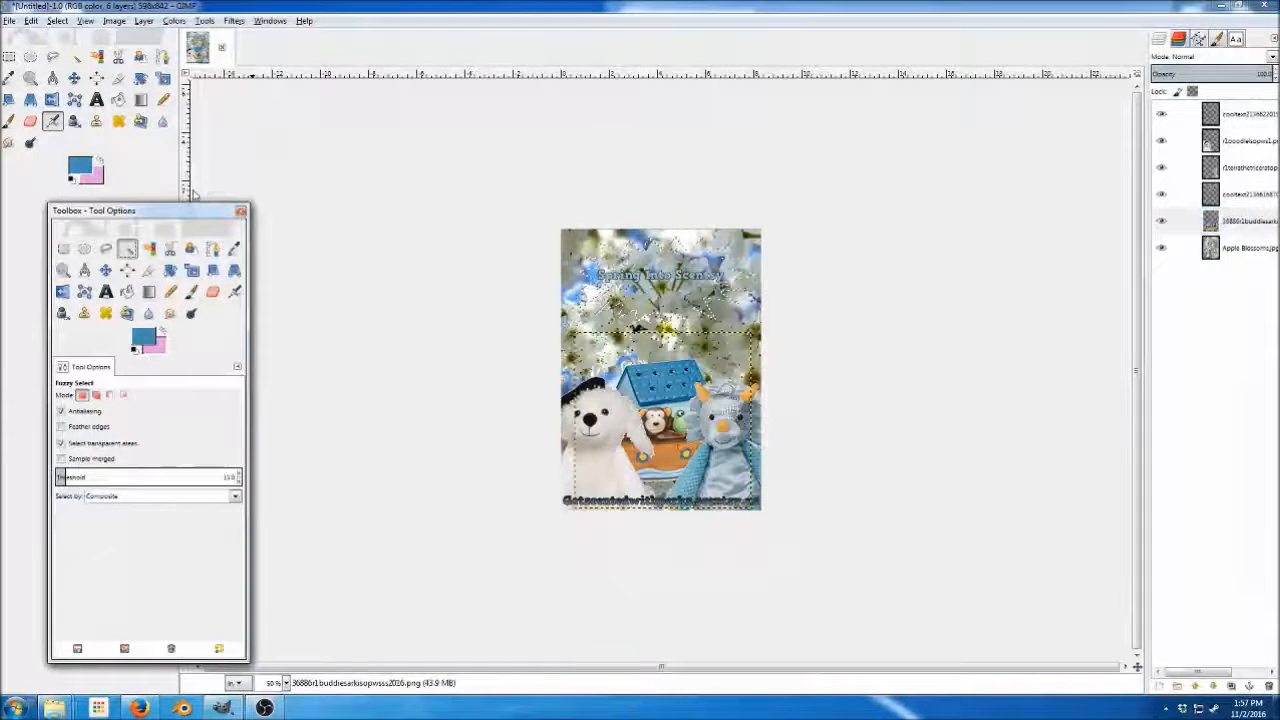
# Enlarge the "Spring Into Scentsy" title proportionally to about 7.15 in wide and centre it near the page's upper edge.
pyautogui.click(1247, 200)
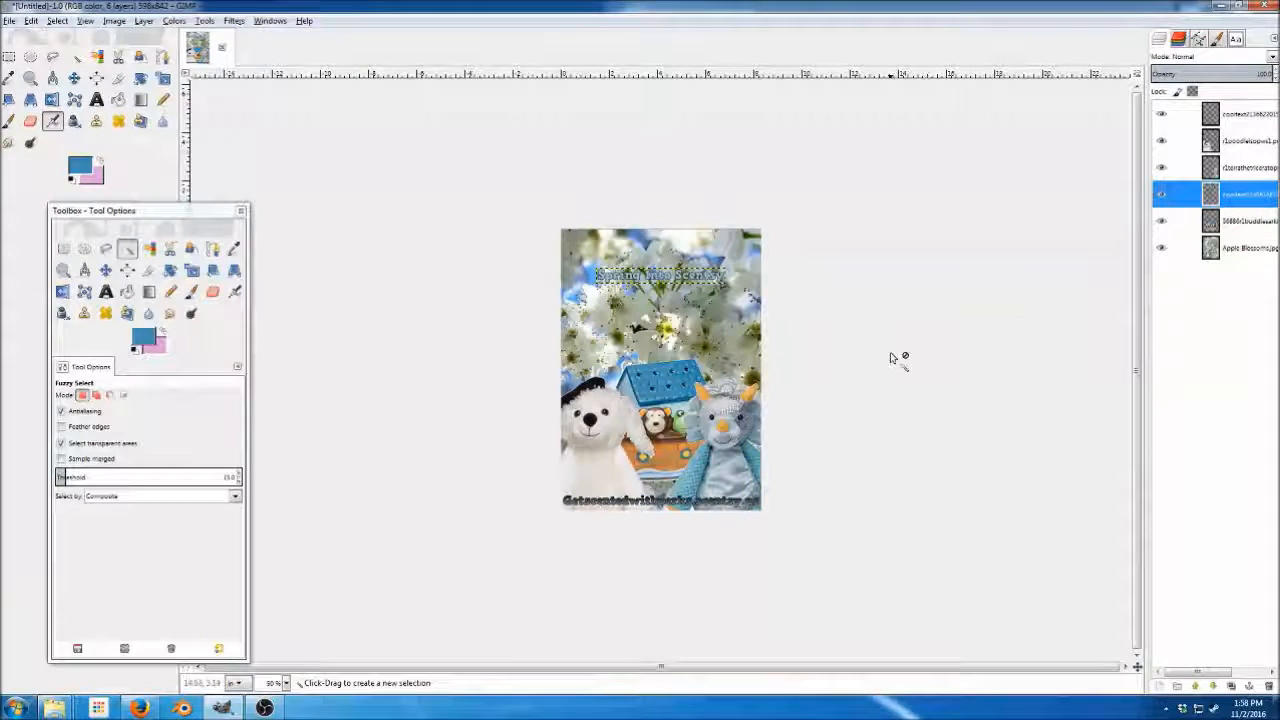
pyautogui.hotkey('shift', 't')
pyautogui.click(655, 278)
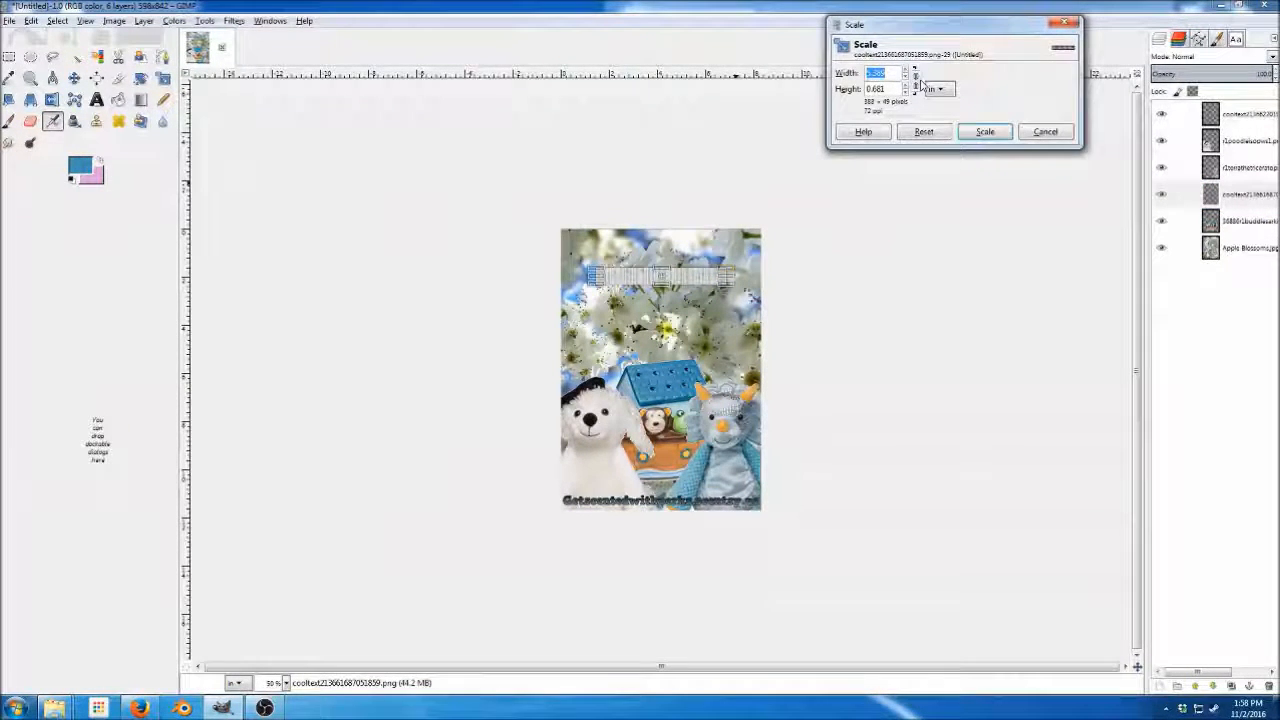
pyautogui.moveTo(616, 270); pyautogui.dragTo(580, 259)
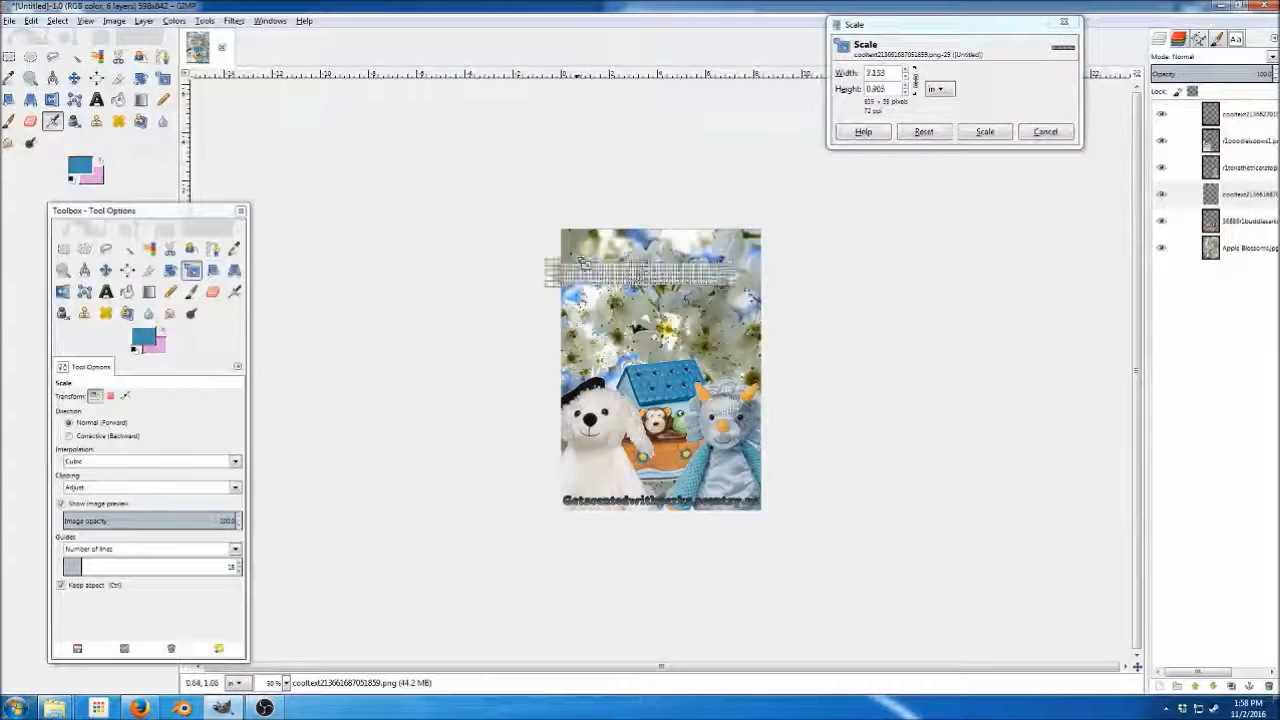
pyautogui.click(985, 131)
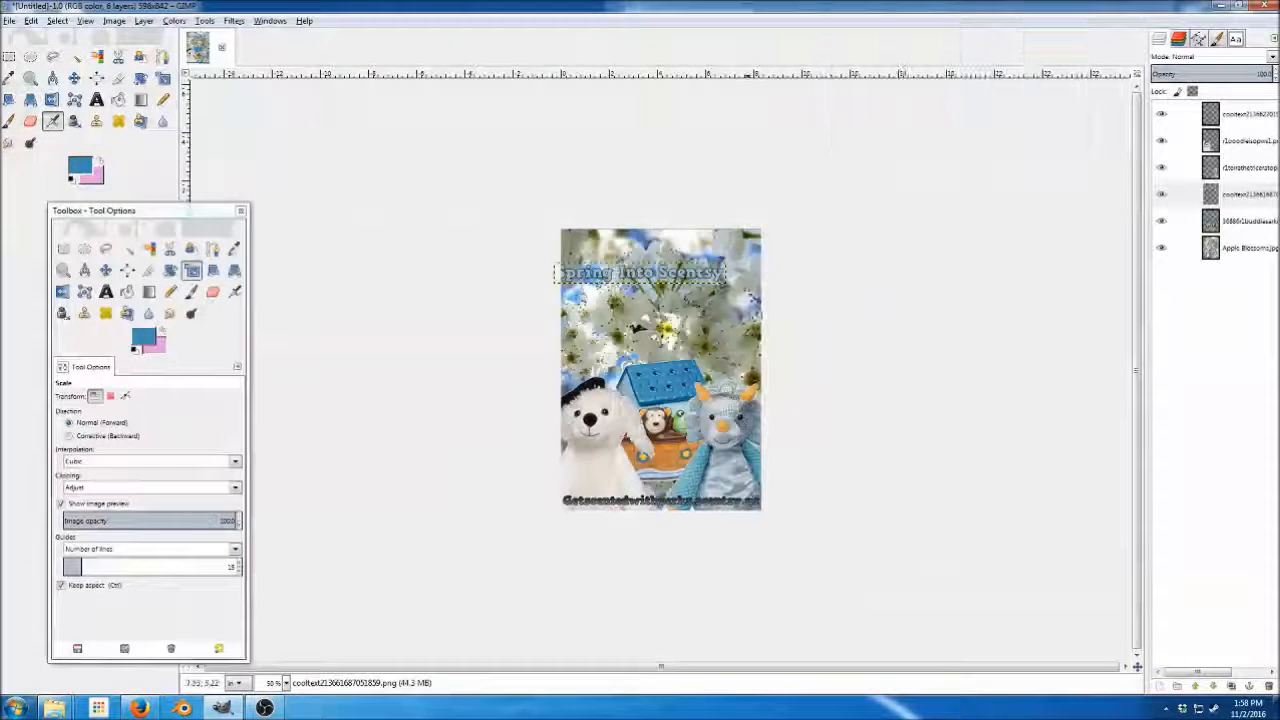
pyautogui.press('m')
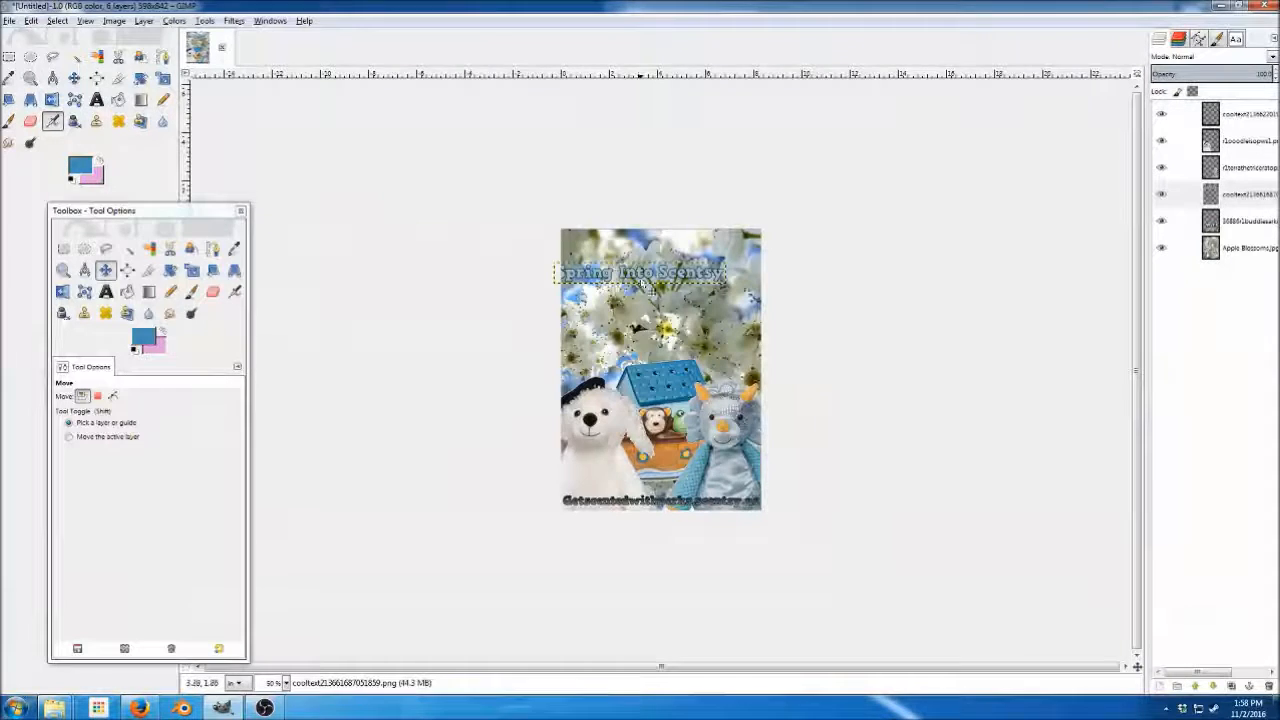
pyautogui.moveTo(672, 268); pyautogui.dragTo(658, 260)
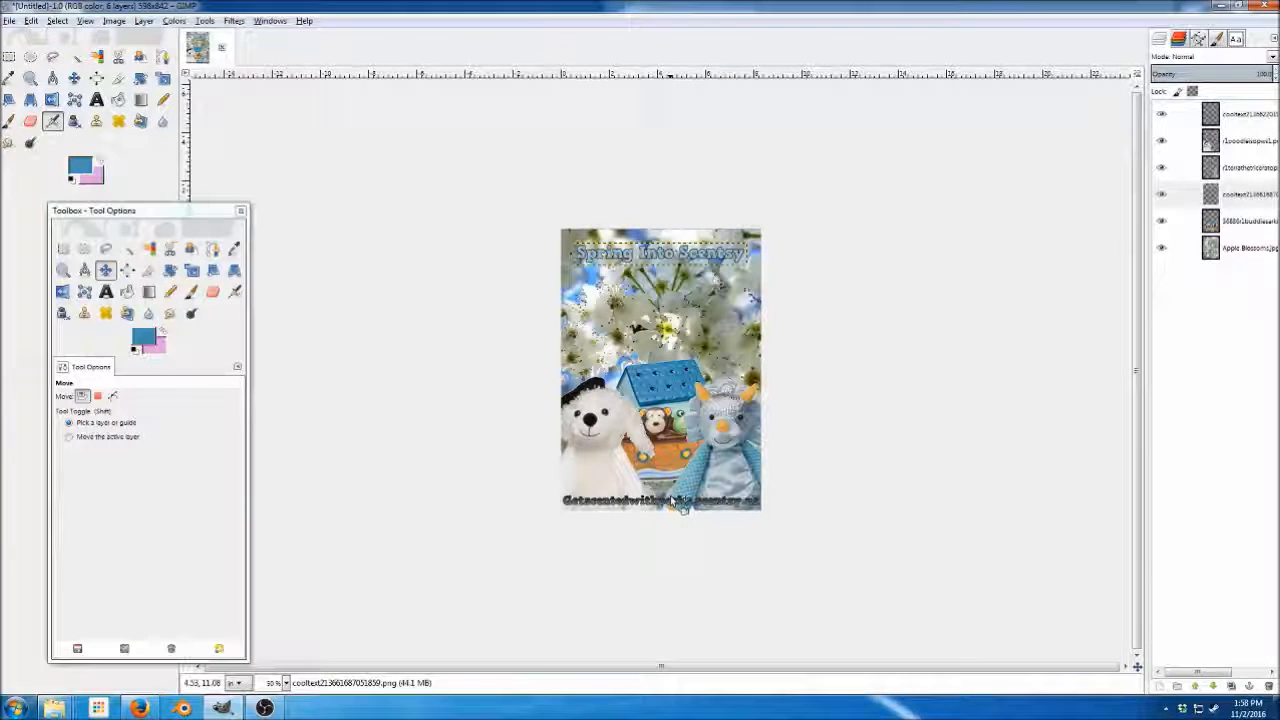
# Move the ark picture down by about 0.78 in and slightly to the left, between the two stuffed animals.
pyautogui.click(675, 436)
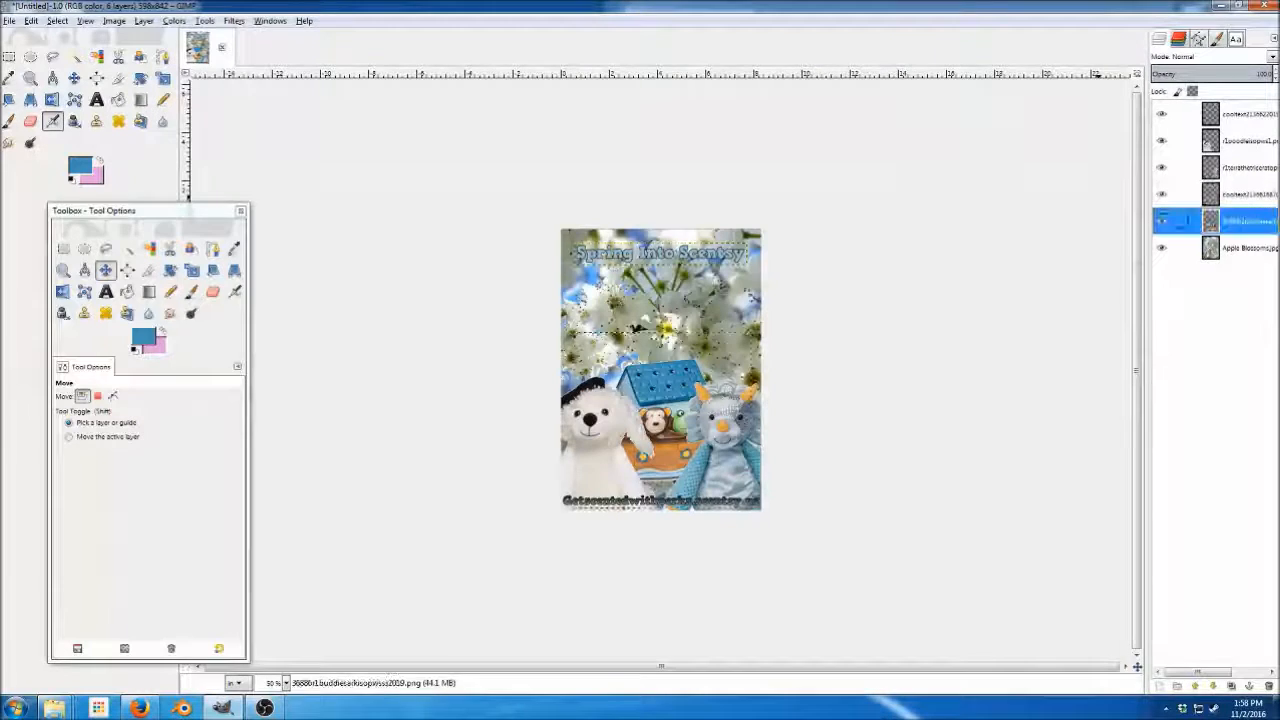
pyautogui.moveTo(675, 436); pyautogui.dragTo(668, 430)
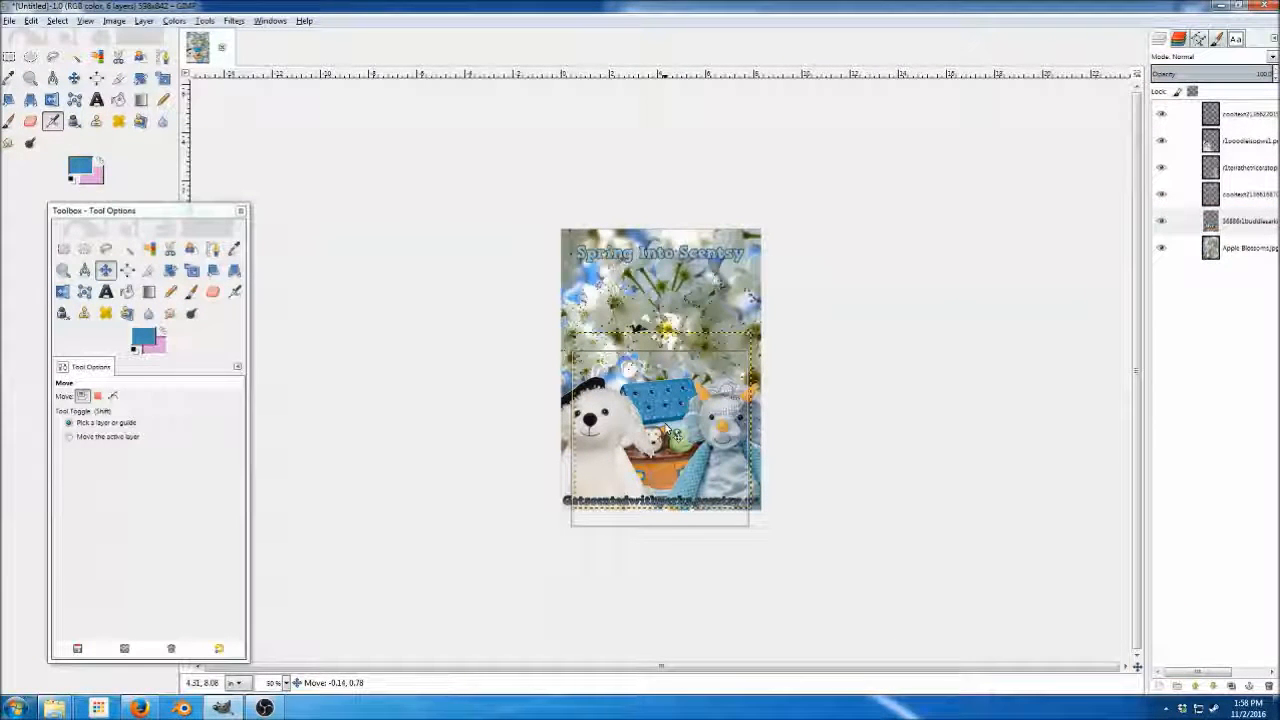
pyautogui.moveTo(668, 430); pyautogui.dragTo(670, 436)
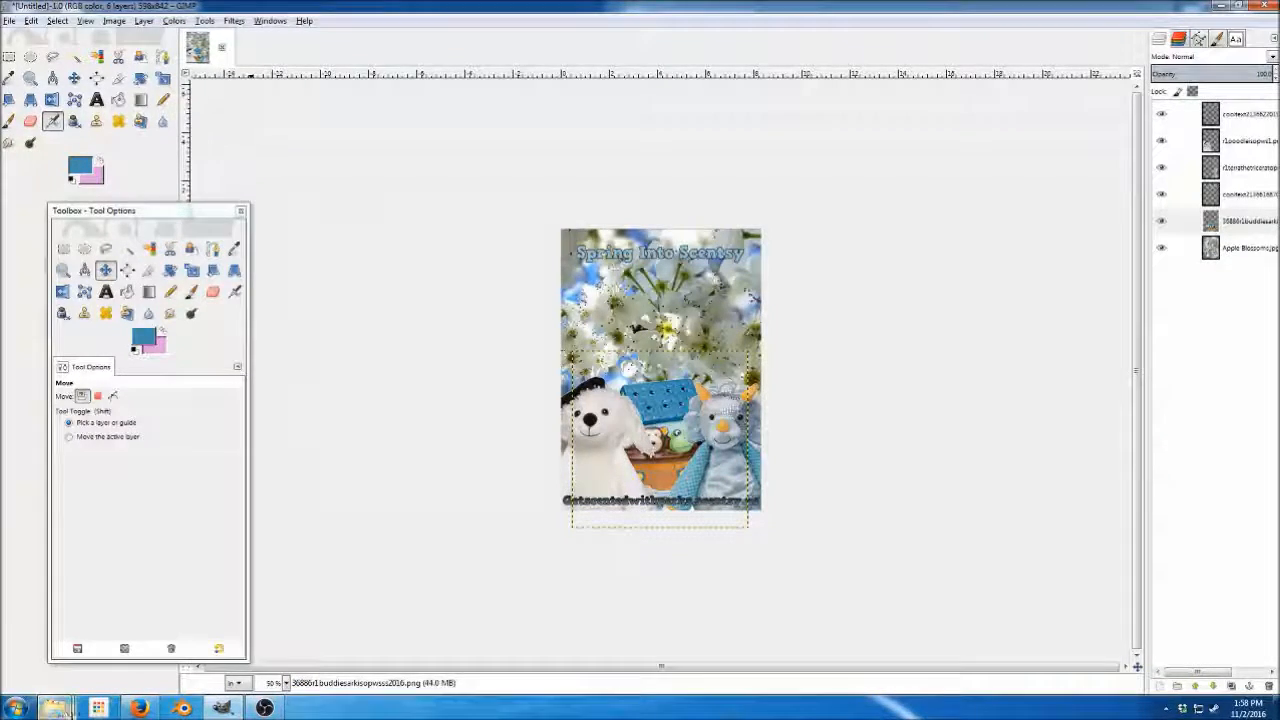
# Add the peach diffuser picture from the Scentsy folder to the flyer as a new layer.
pyautogui.moveTo(56, 708)
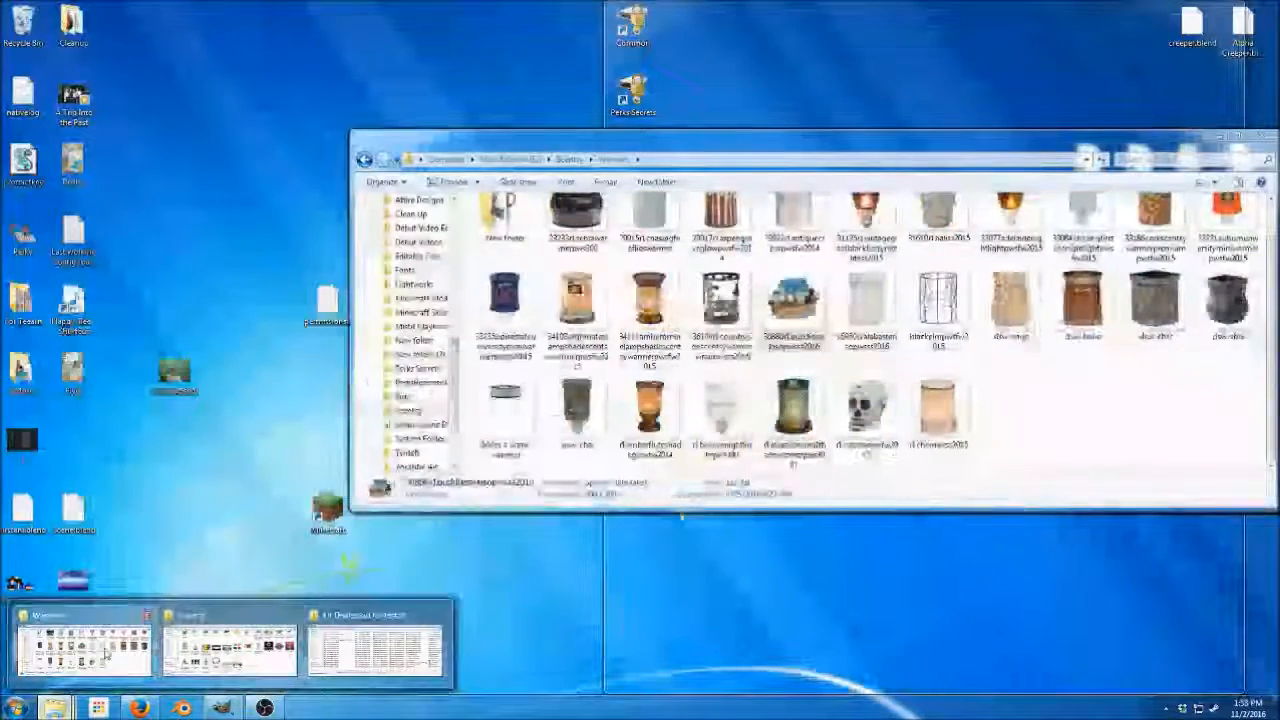
pyautogui.click(85, 650)
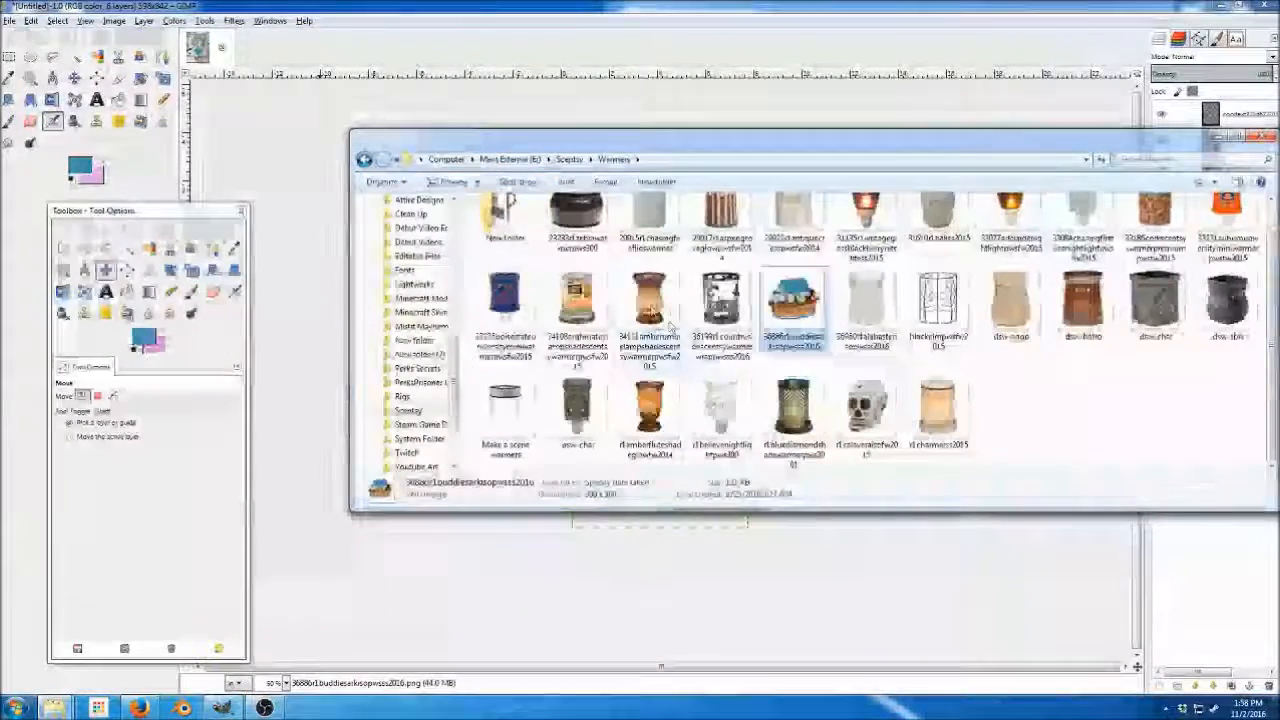
pyautogui.scroll(1, 775, 385)
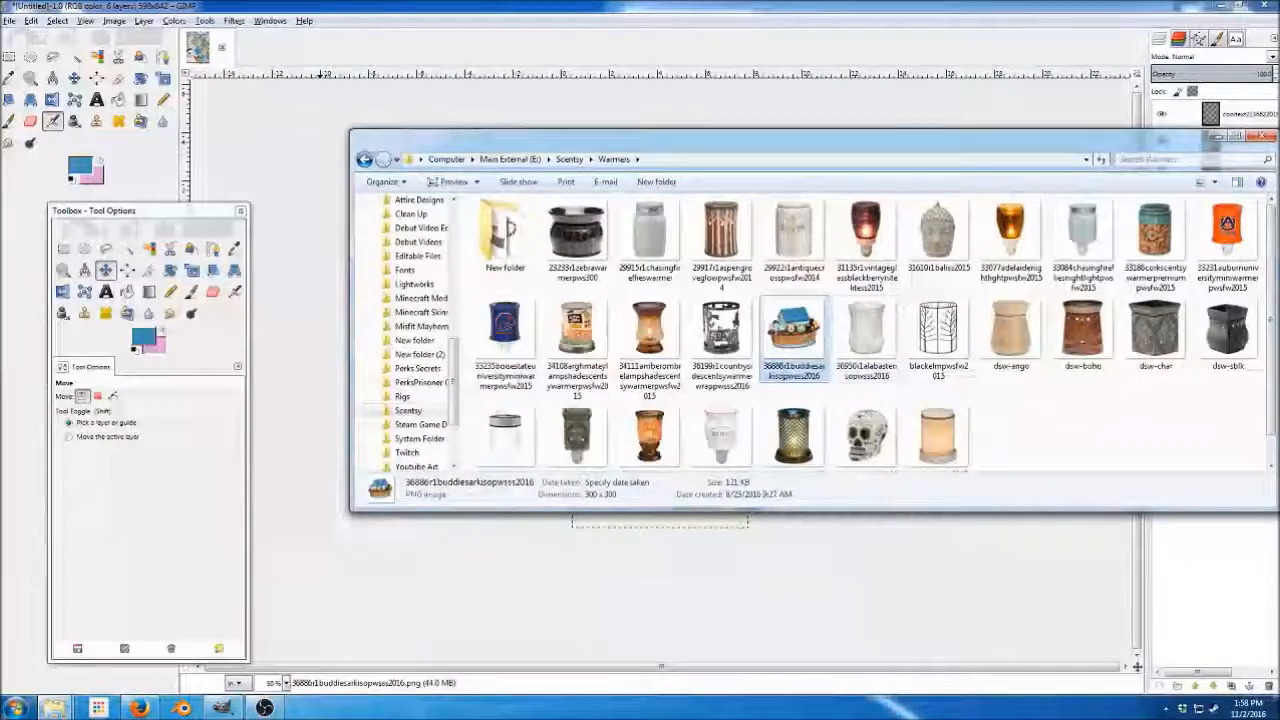
pyautogui.click(585, 164)
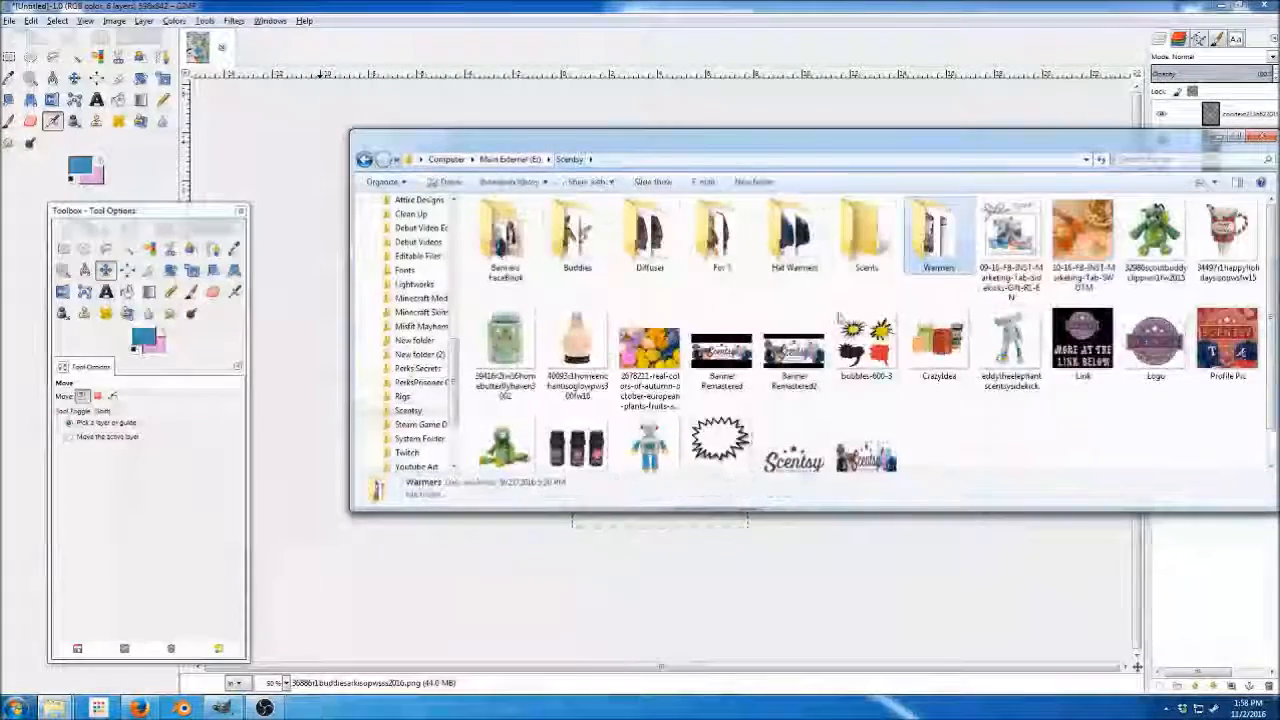
pyautogui.moveTo(577, 350); pyautogui.dragTo(548, 540)
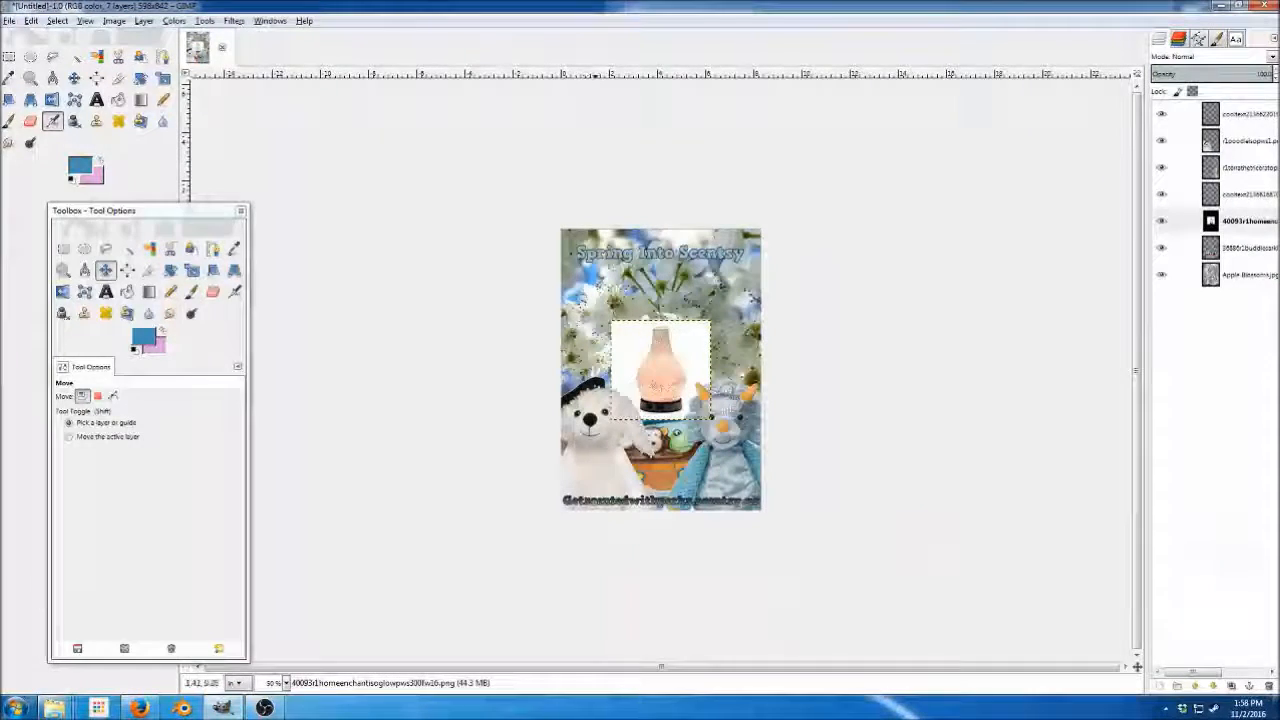
# Scale the diffuser layer up proportionally to about 7.083 × 7.083 in, extending it towards the page's upper left.
pyautogui.hotkey('shift', 't')
pyautogui.click(597, 448)
pyautogui.moveTo(611, 320); pyautogui.dragTo(491, 249)
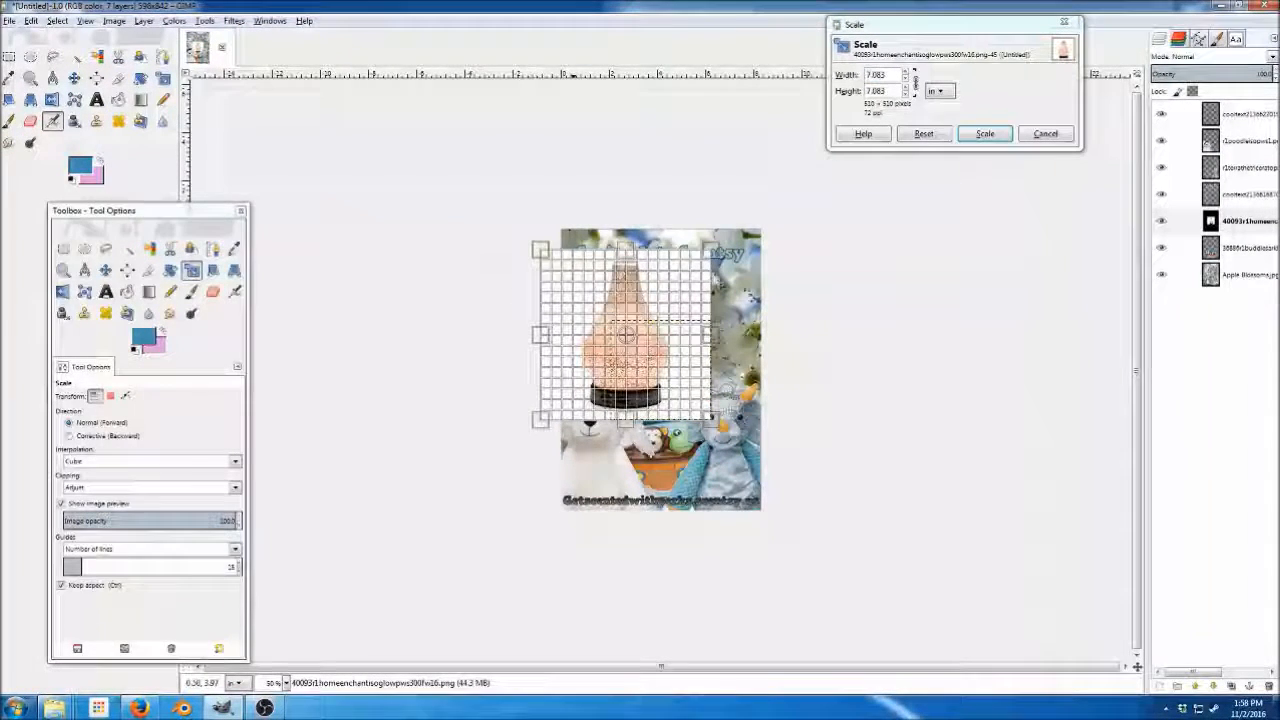
pyautogui.click(985, 134)
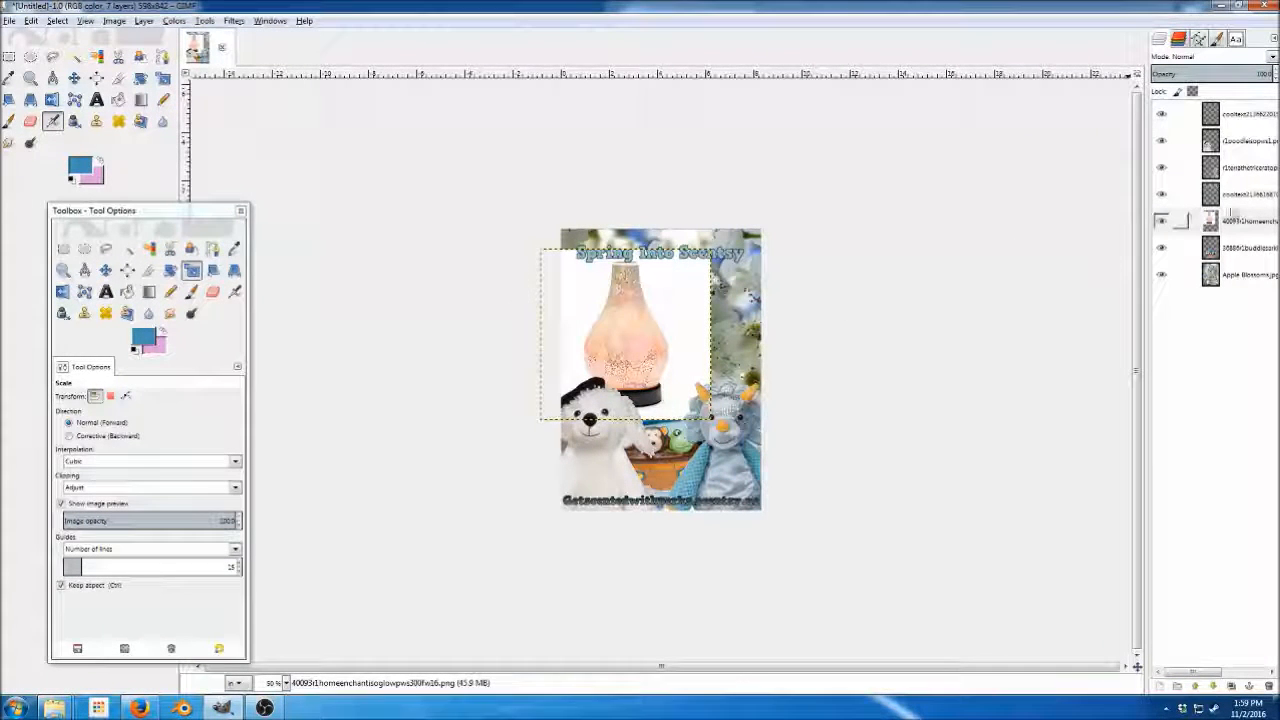
# Try erasing the diffuser layer with a selection made from its alpha channel, and undo the eraser stroke.
pyautogui.rightClick(1243, 219)
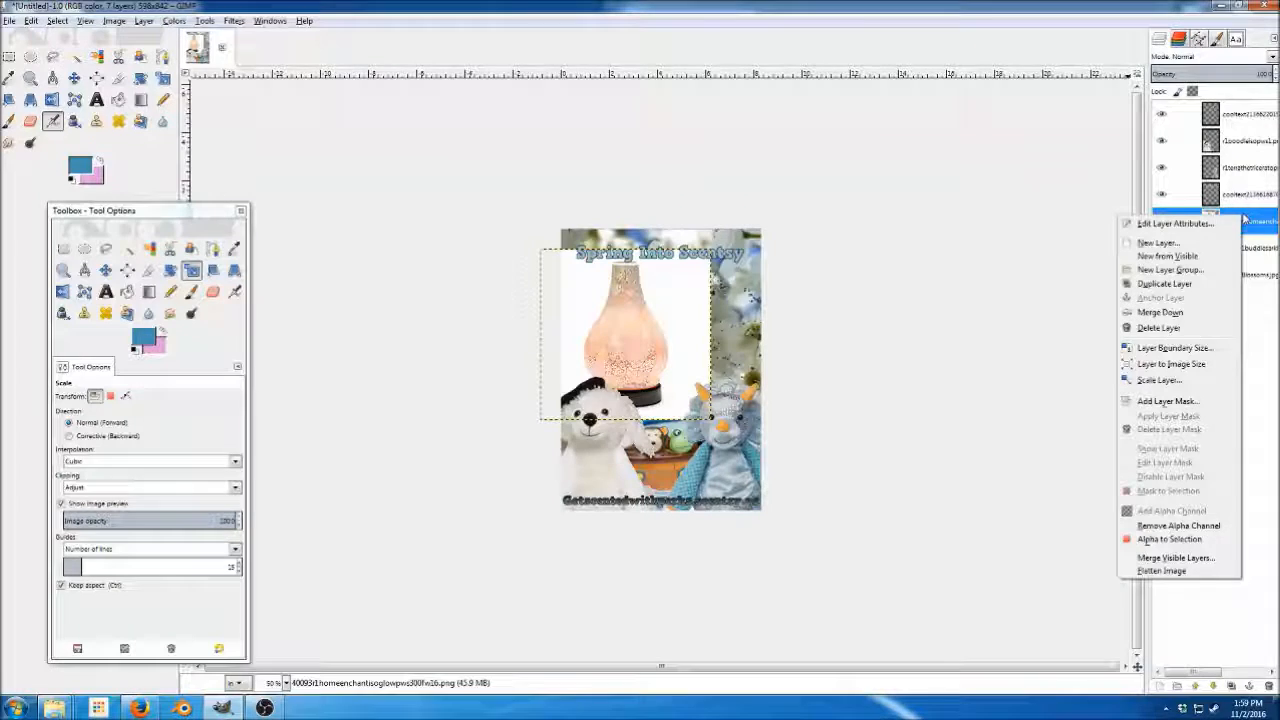
pyautogui.click(1170, 540)
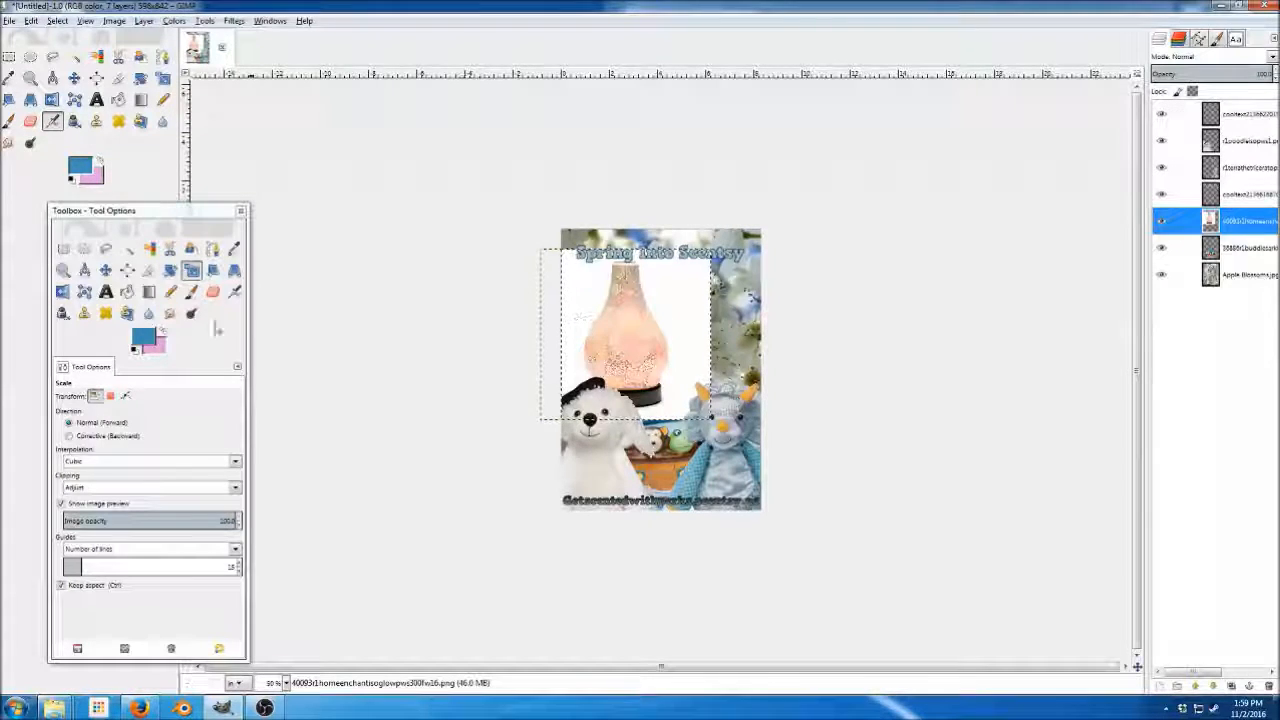
pyautogui.click(212, 291)
pyautogui.moveTo(557, 309); pyautogui.dragTo(757, 313)
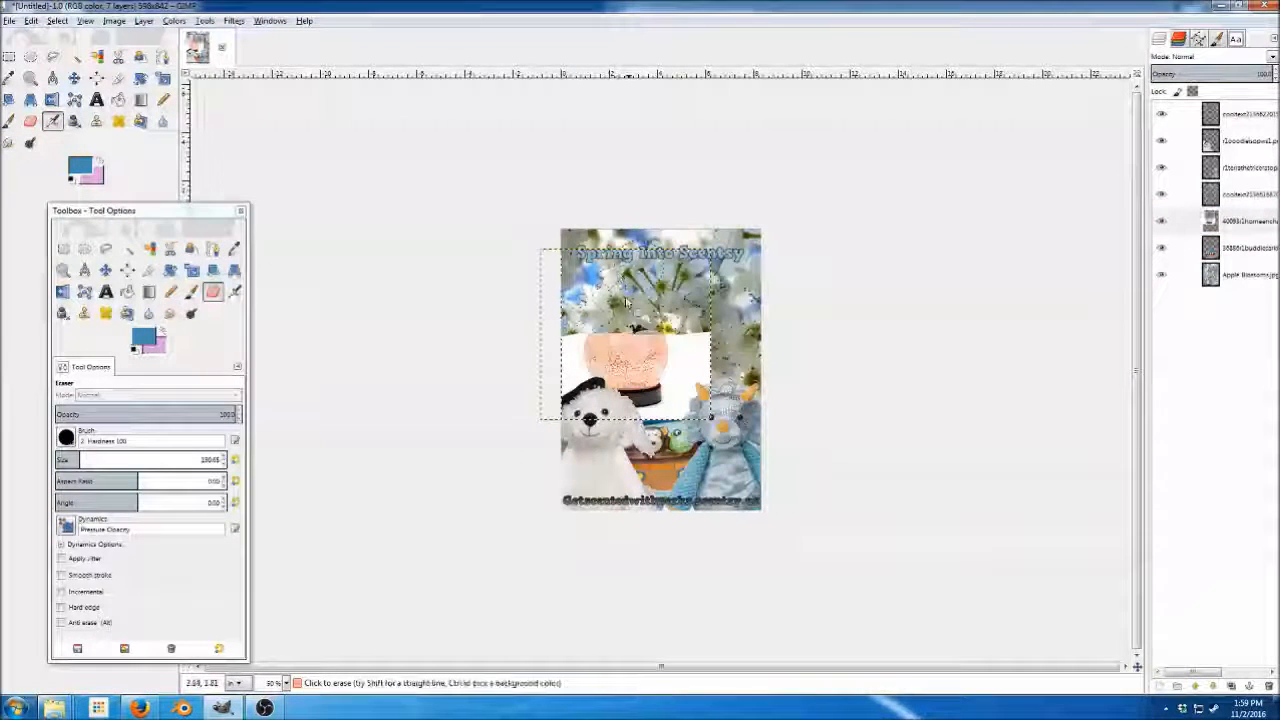
pyautogui.press('ctrl')
pyautogui.hotkey('ctrl', 'z')
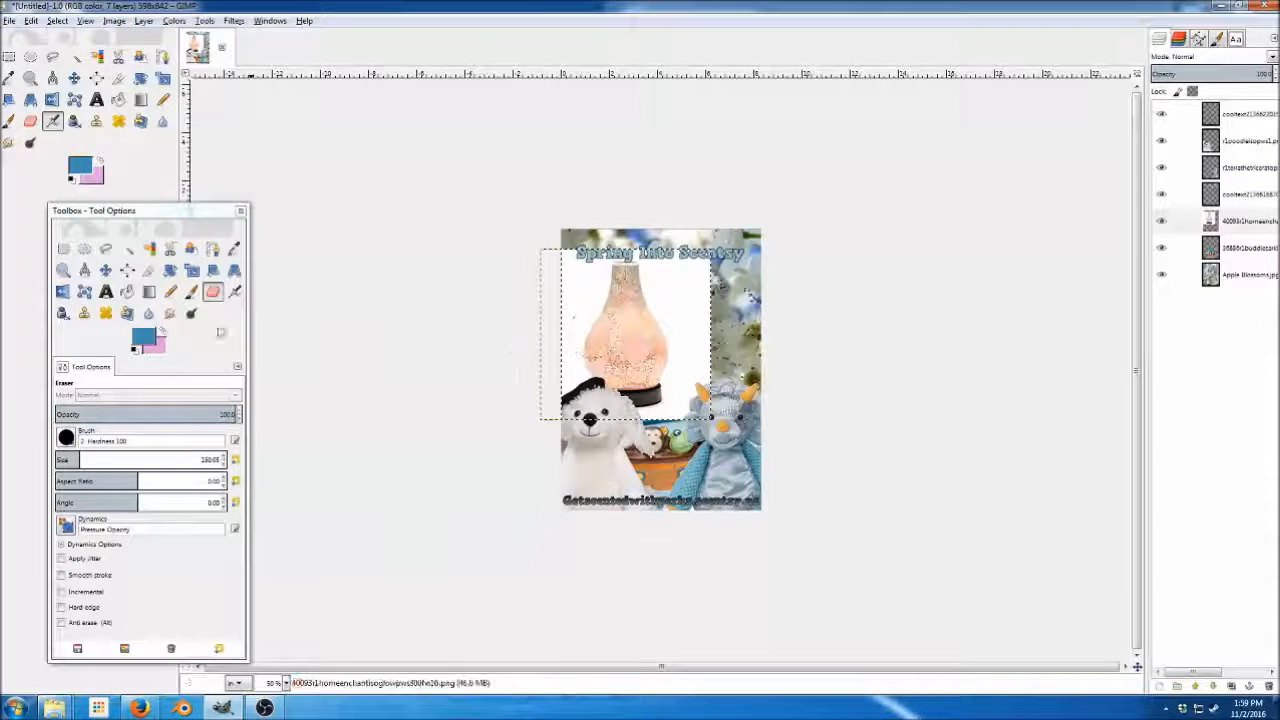
# Select the white background around the diffuser with Fuzzy Select.
pyautogui.click(127, 248)
pyautogui.click(686, 347)
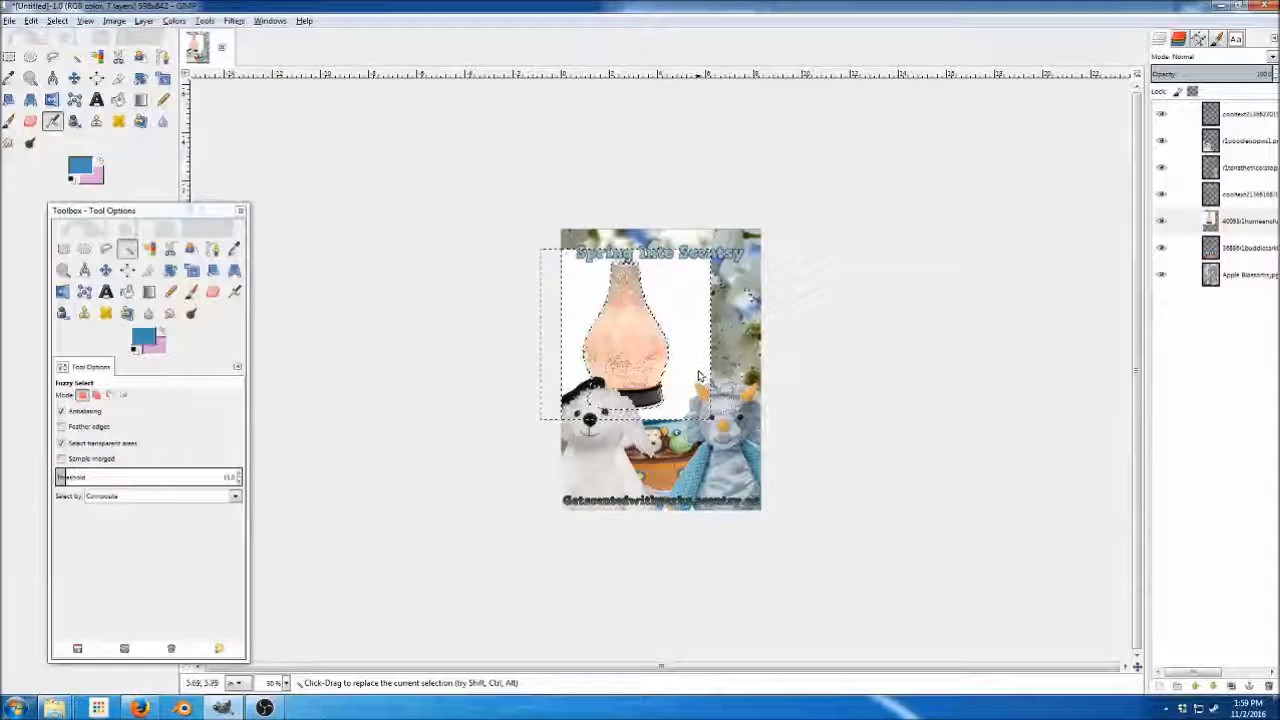
# Create a separate 598 × 842 px test image whose Background layer is replaced by the diffuser picture.
pyautogui.hotkey('ctrl', 'n')
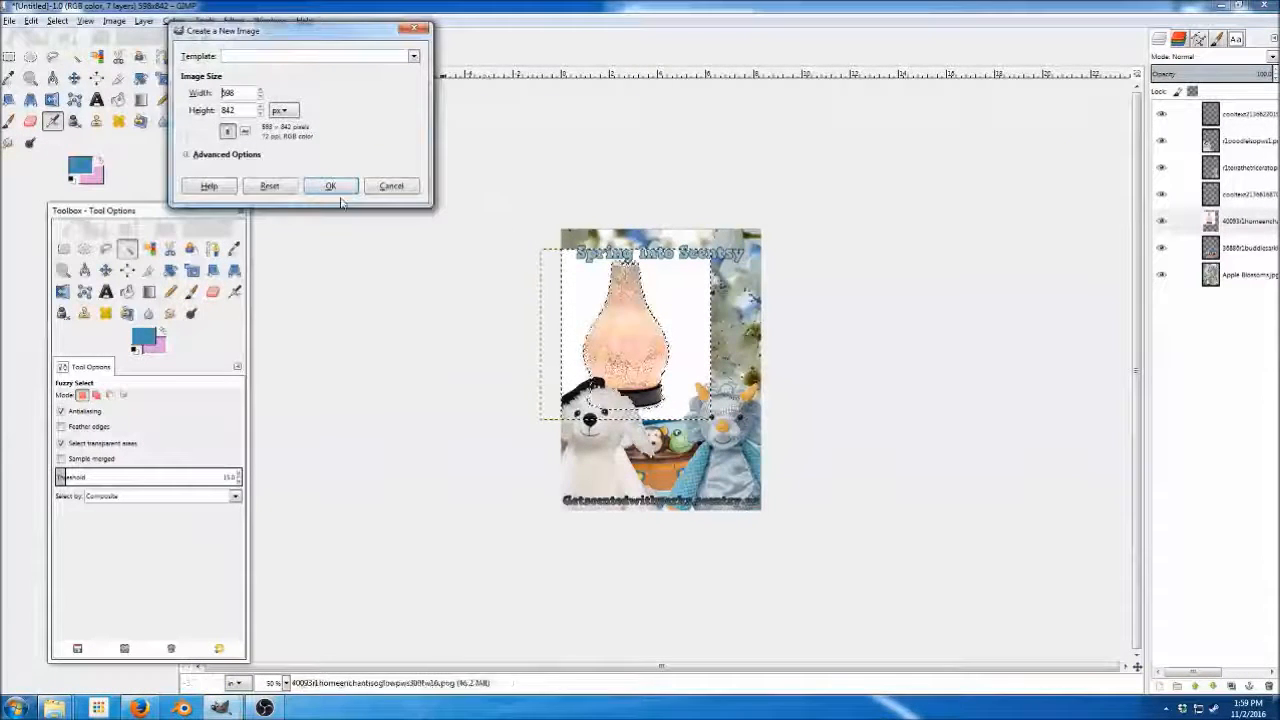
pyautogui.click(331, 187)
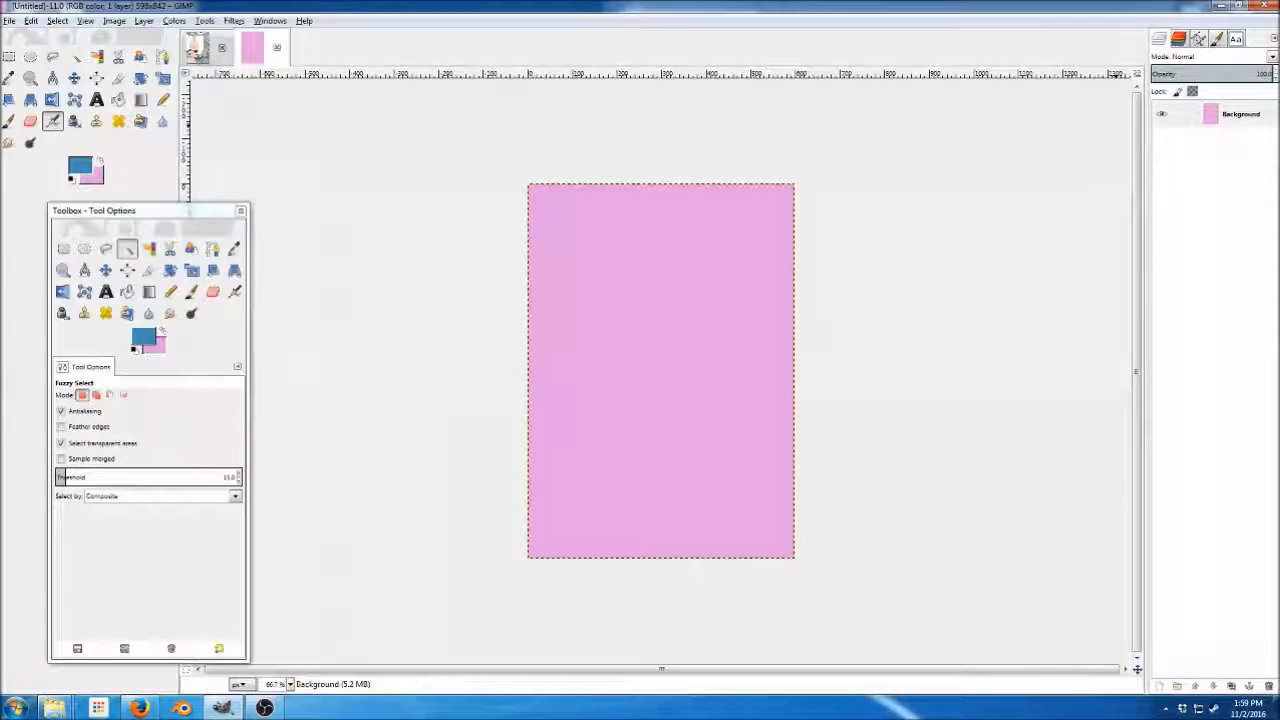
pyautogui.rightClick(1250, 108)
pyautogui.click(1158, 222)
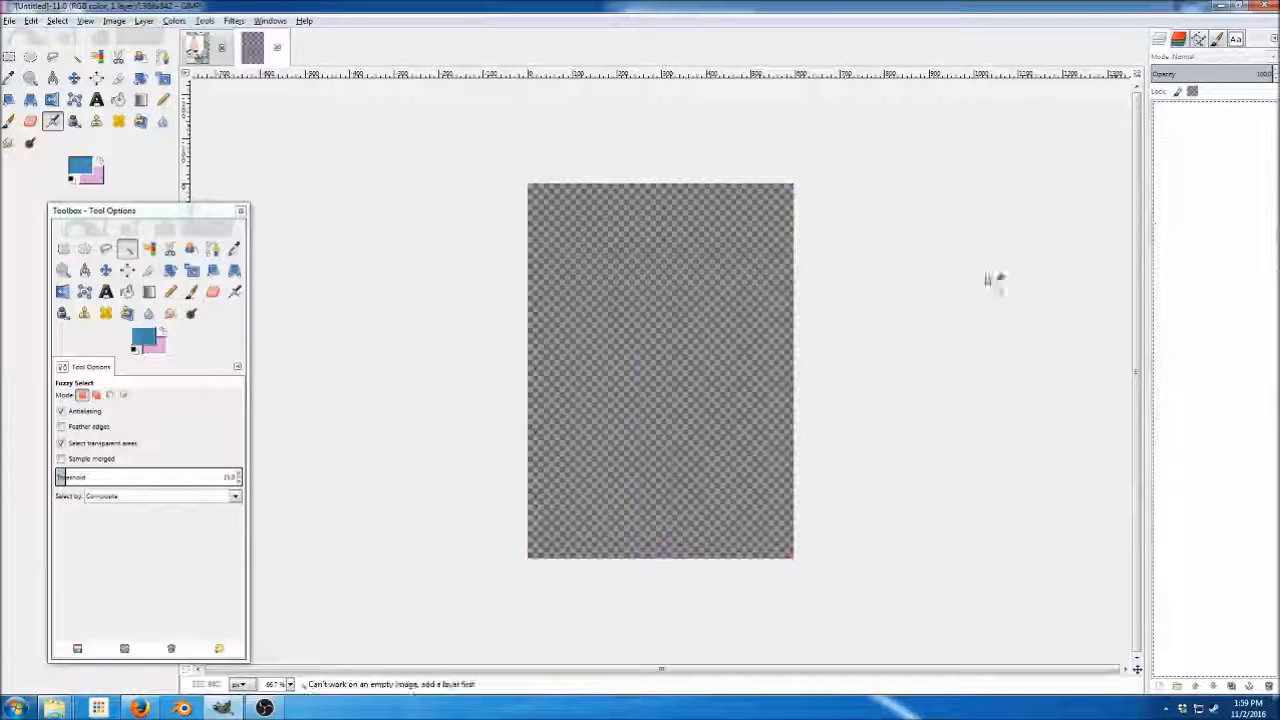
pyautogui.click(57, 708)
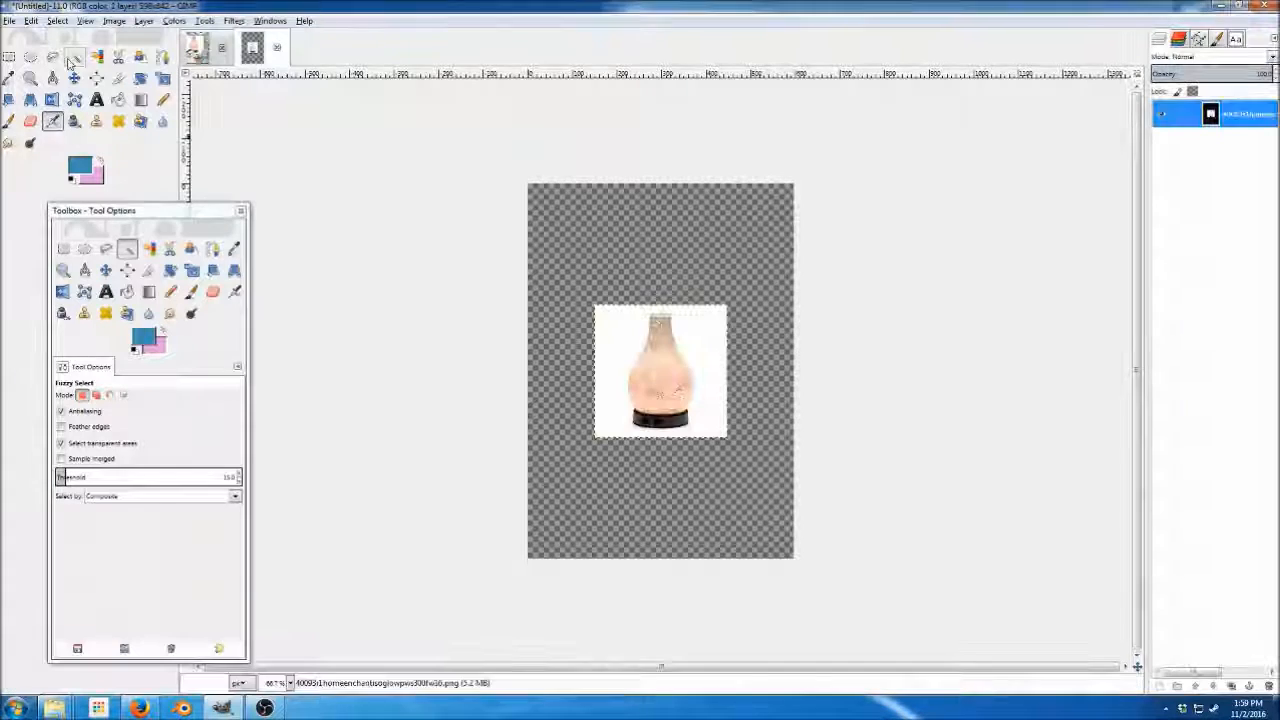
# Fuzzy-select the white area around the diffuser in the test image and erase most of it.
pyautogui.click(706, 345)
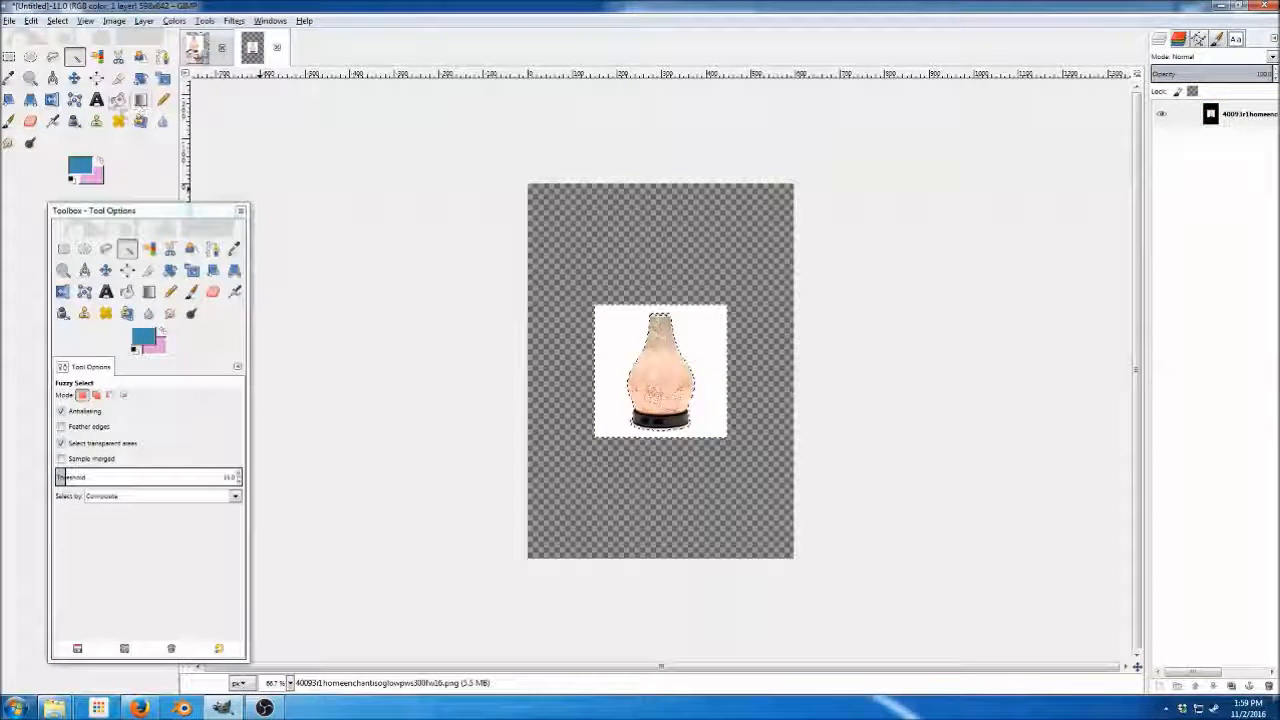
pyautogui.click(213, 292)
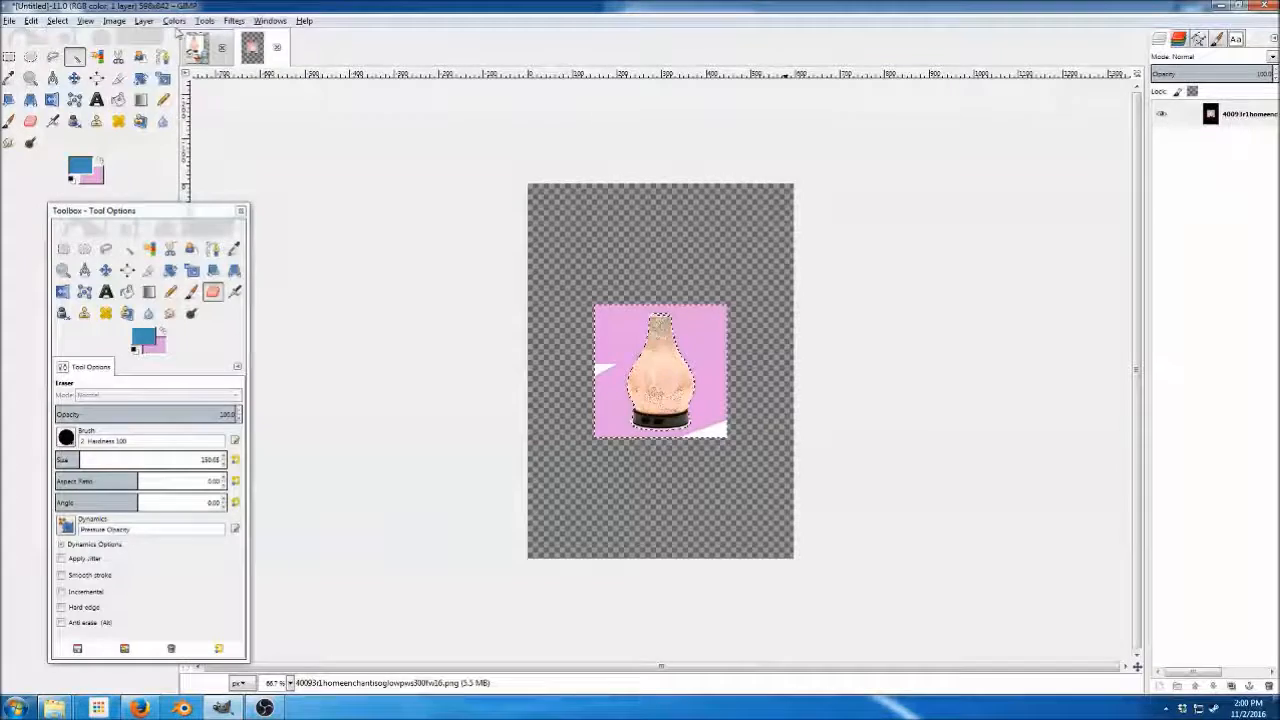
# Add a transparent layer to the test image and merge it down into the diffuser layer.
pyautogui.click(144, 21)
pyautogui.click(165, 34)
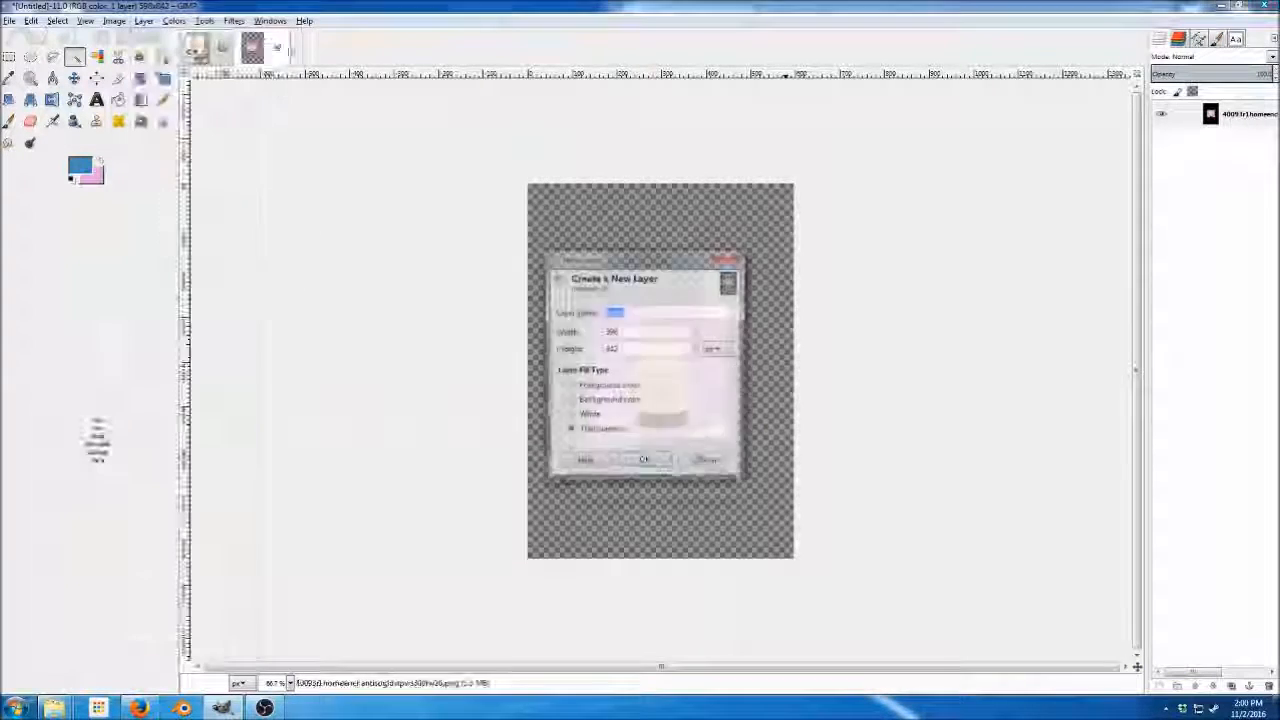
pyautogui.click(645, 466)
pyautogui.rightClick(1225, 113)
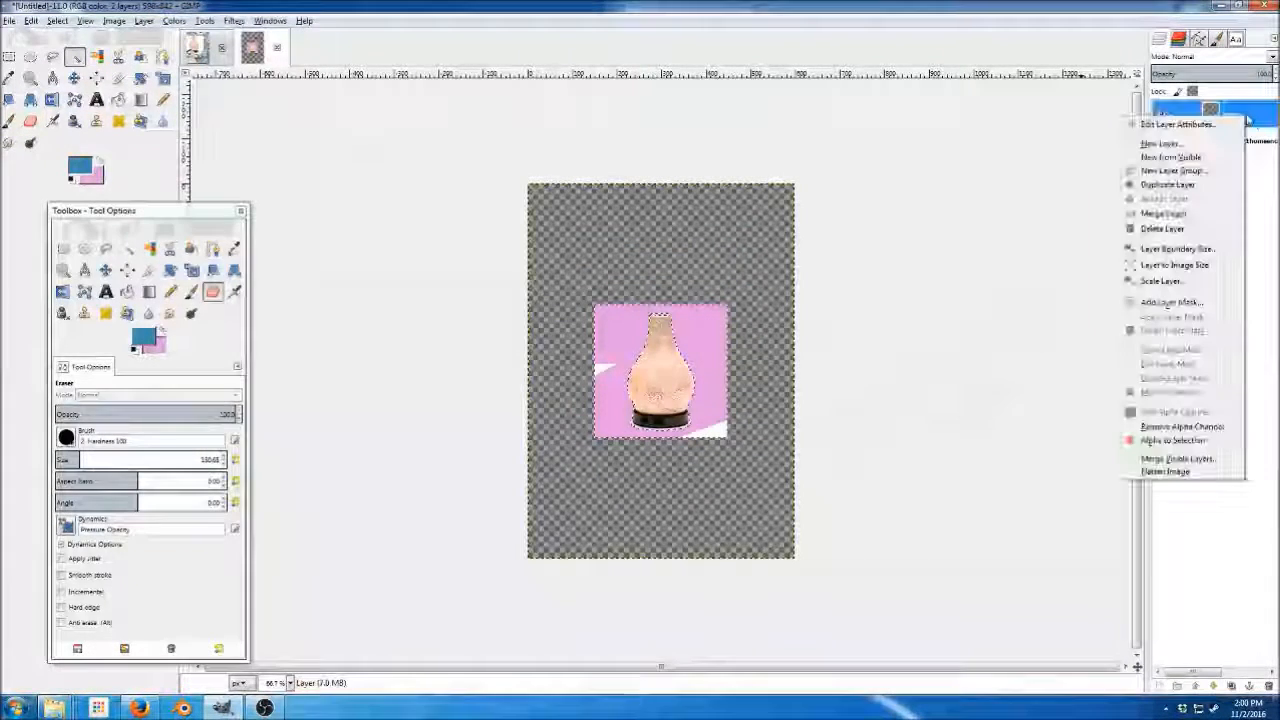
pyautogui.press('Escape')
# Erase the test diffuser's selected background to transparency and close the test image.
pyautogui.moveTo(716, 333); pyautogui.dragTo(566, 330)
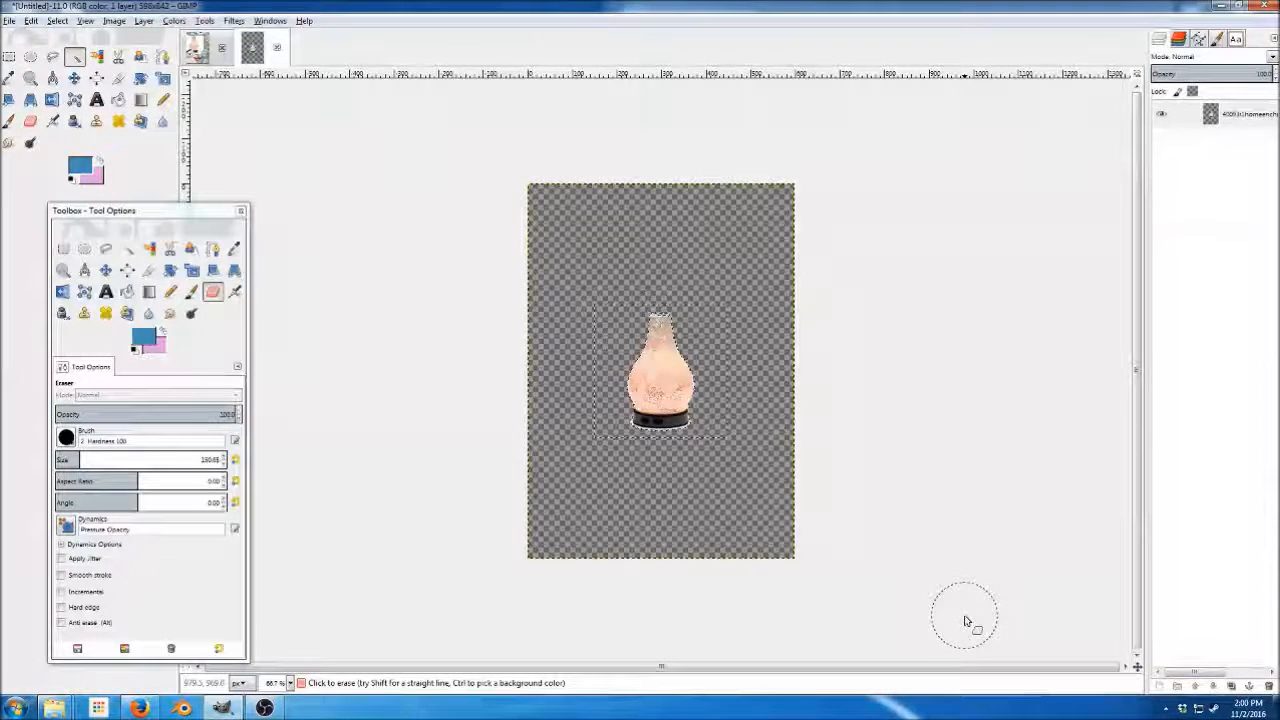
pyautogui.click(277, 47)
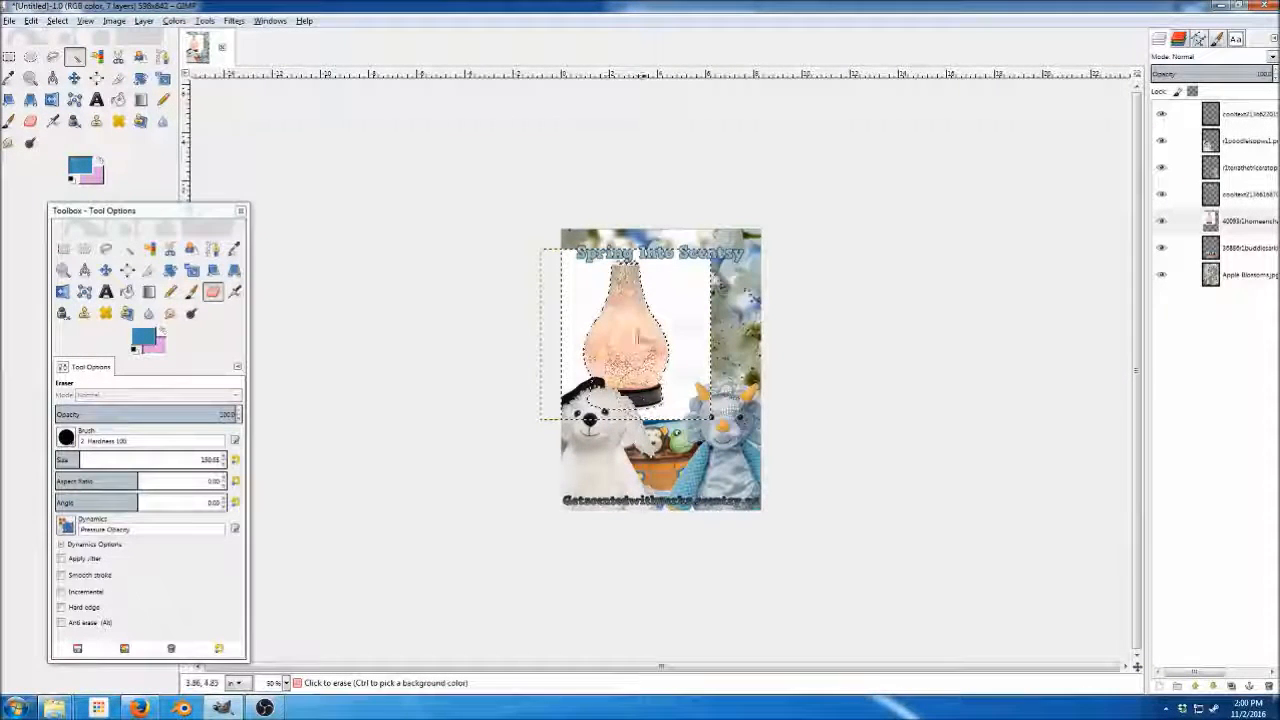
# Try erasing part of the selected white background around the flyer's diffuser, and undo the strokes.
pyautogui.moveTo(772, 422)
pyautogui.mouseDown()
pyautogui.moveTo(463, 421)
pyautogui.moveTo(746, 371)
pyautogui.moveTo(667, 371)
pyautogui.moveTo(716, 348)
pyautogui.moveTo(561, 339)
pyautogui.moveTo(586, 319)
pyautogui.moveTo(597, 291)
pyautogui.mouseUp()
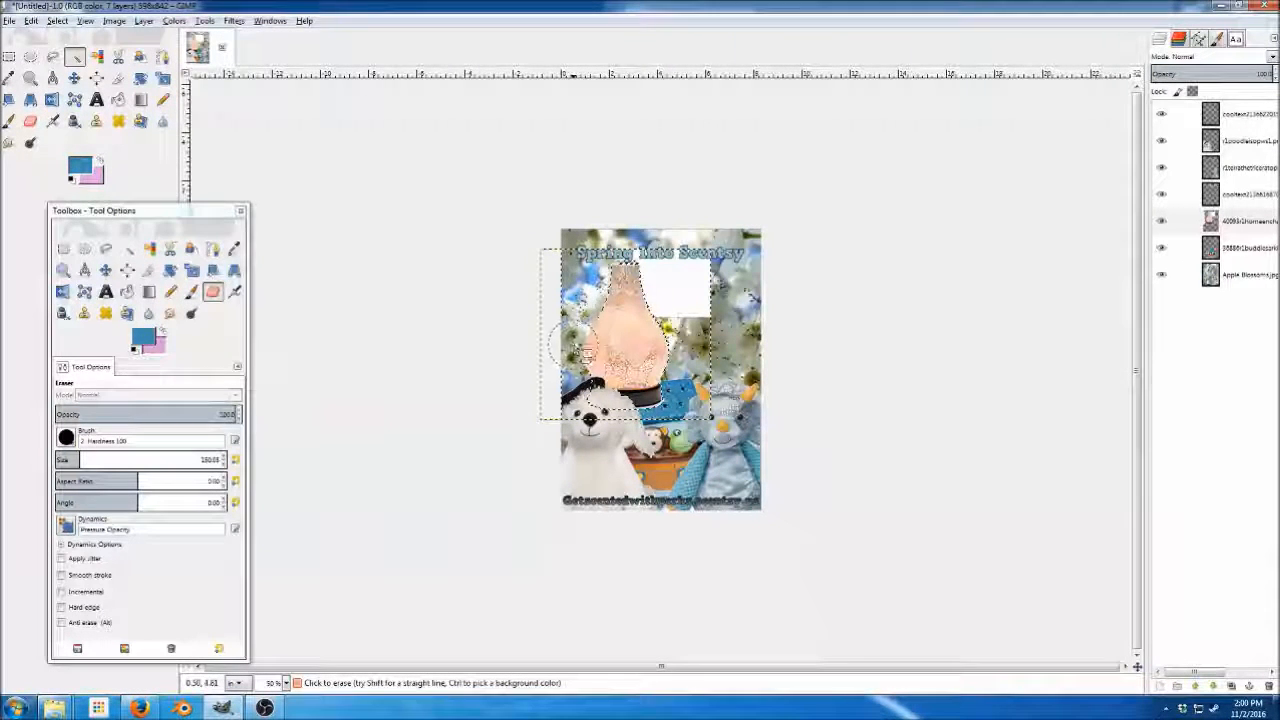
pyautogui.scroll(4, 576, 342)
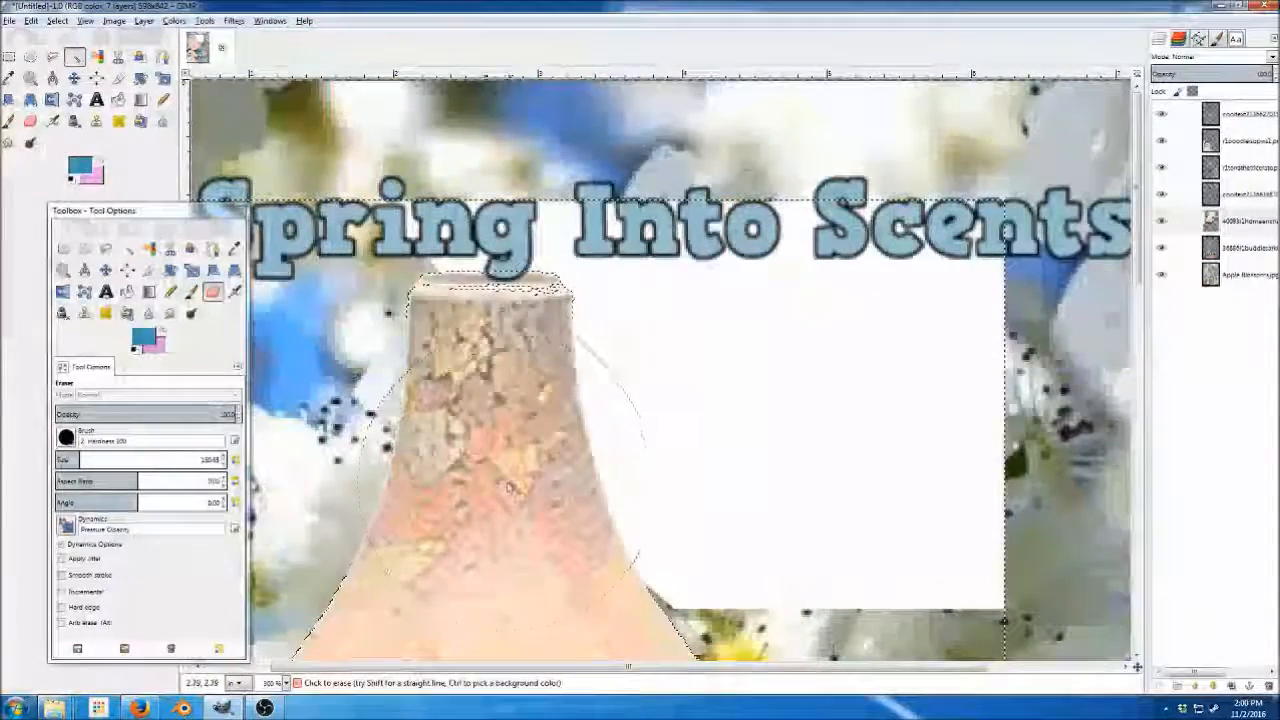
pyautogui.hotkey('ctrl', 'z')
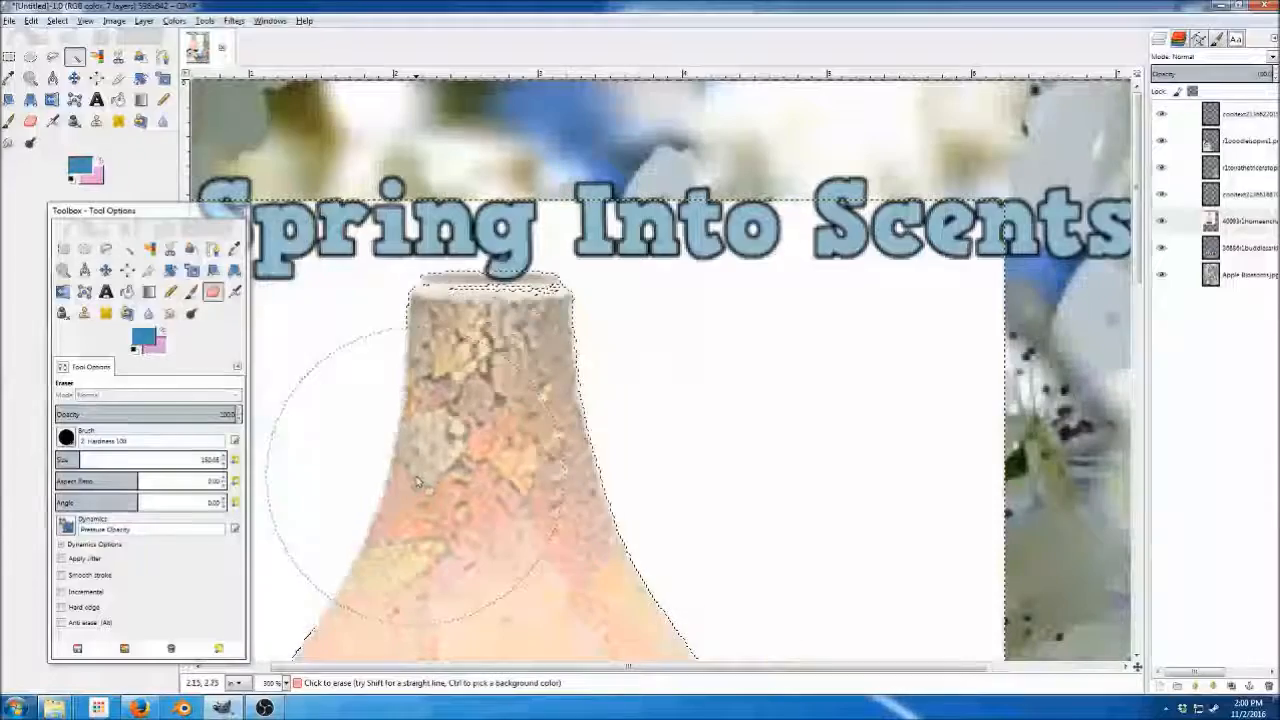
# Erase part of the selected white background on the right side of the diffuser's neck, undoing the extra strokes.
pyautogui.moveTo(757, 437)
pyautogui.mouseDown()
pyautogui.moveTo(839, 370)
pyautogui.moveTo(827, 362)
pyautogui.moveTo(940, 365)
pyautogui.moveTo(931, 468)
pyautogui.moveTo(810, 580)
pyautogui.moveTo(535, 608)
pyautogui.moveTo(702, 514)
pyautogui.moveTo(792, 483)
pyautogui.moveTo(684, 404)
pyautogui.mouseUp()
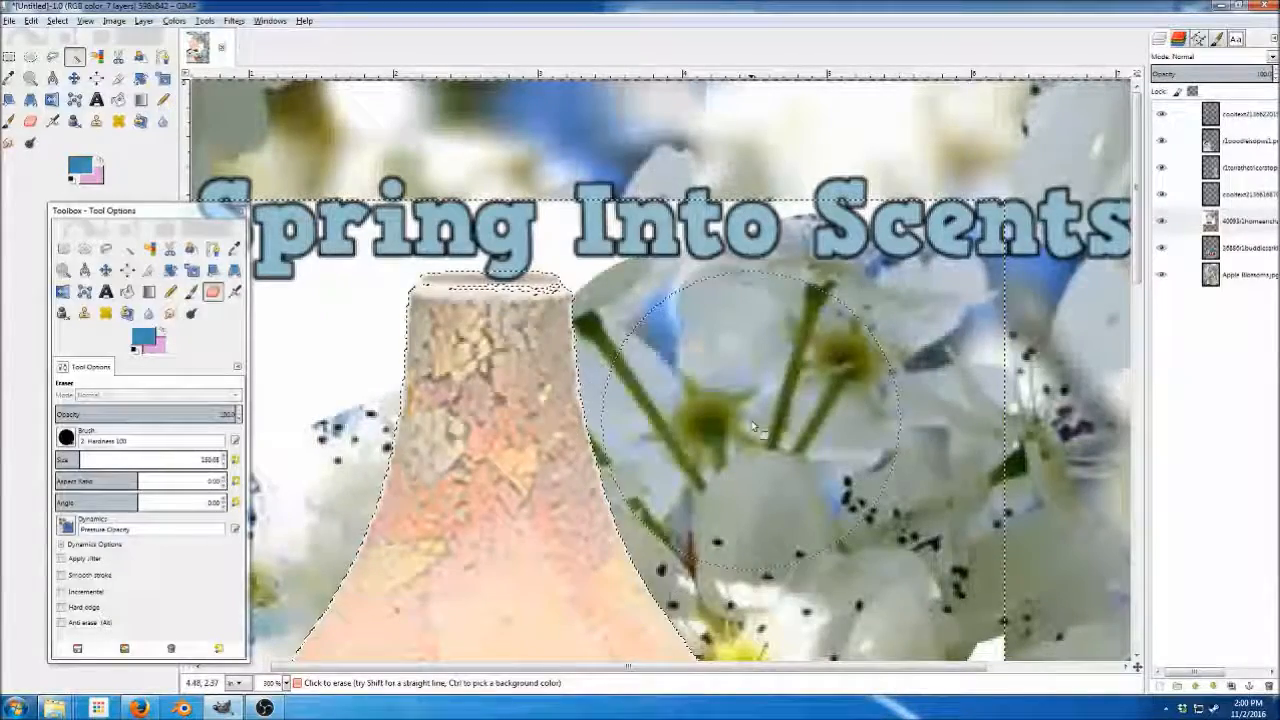
pyautogui.hotkey('ctrl', 'z')
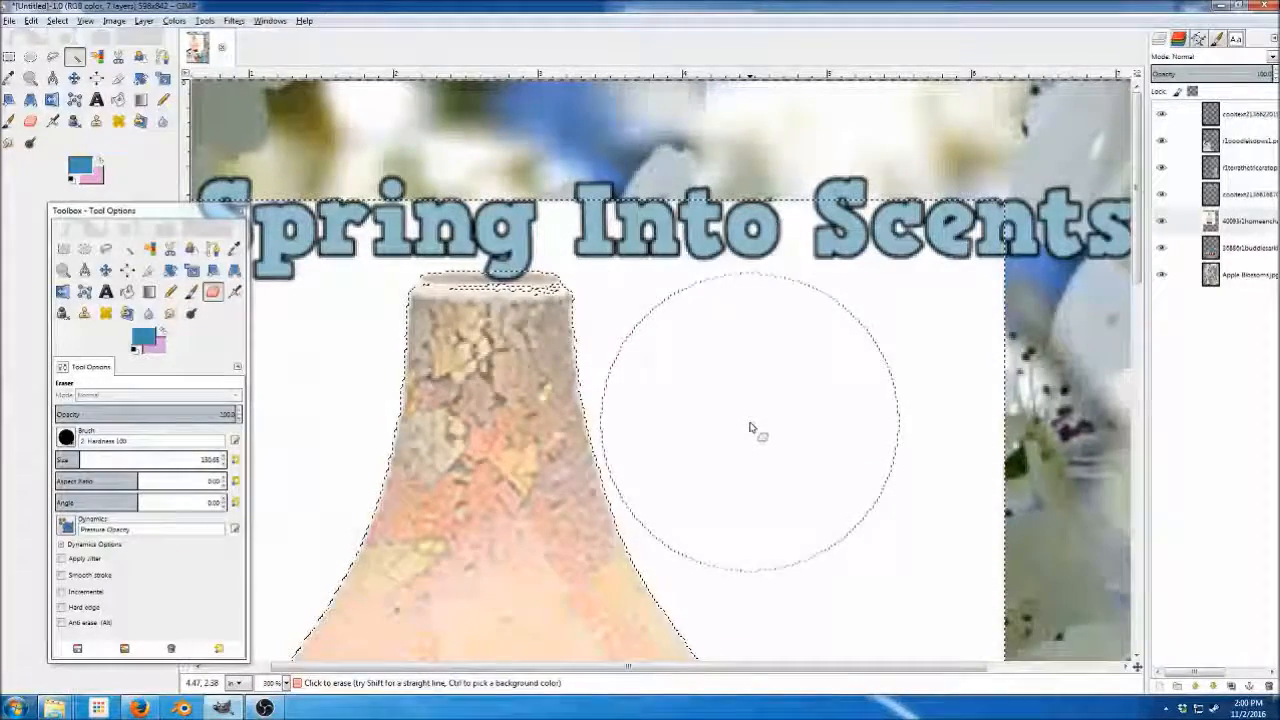
pyautogui.moveTo(703, 449)
pyautogui.mouseDown()
pyautogui.moveTo(709, 434)
pyautogui.moveTo(968, 305)
pyautogui.mouseUp()
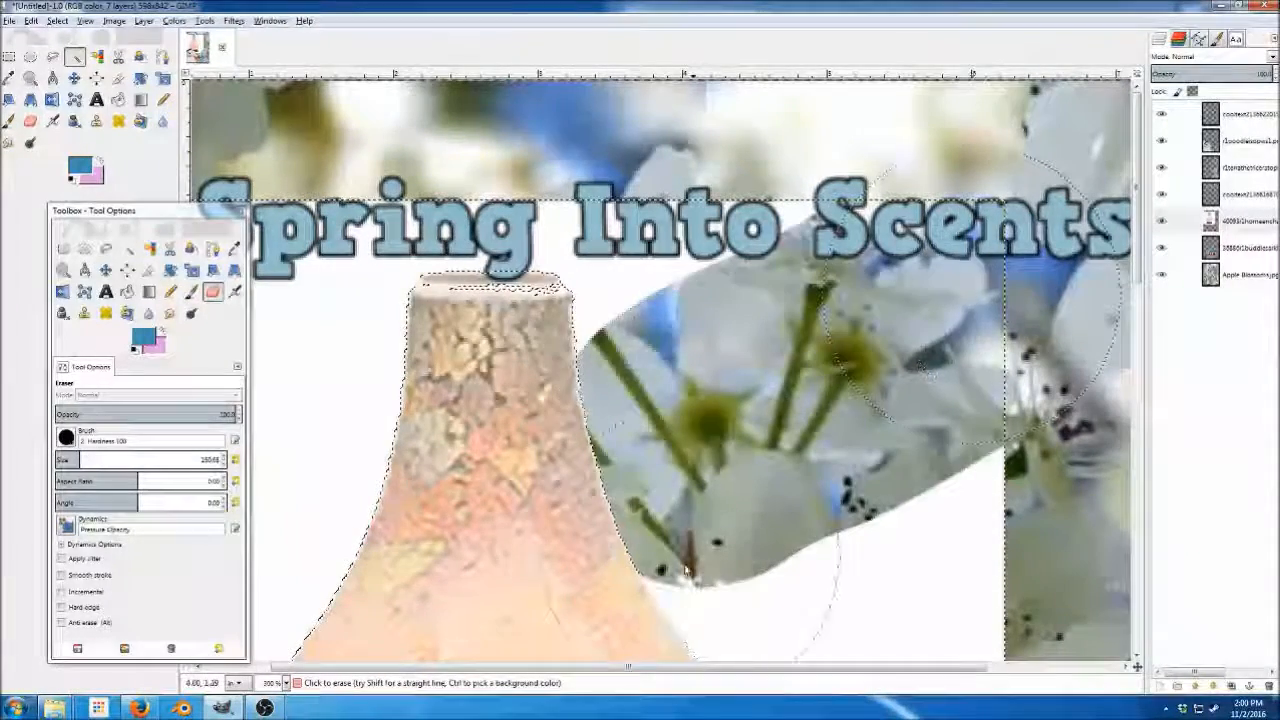
pyautogui.moveTo(686, 570); pyautogui.dragTo(810, 595)
pyautogui.hotkey('ctrl', 'z')
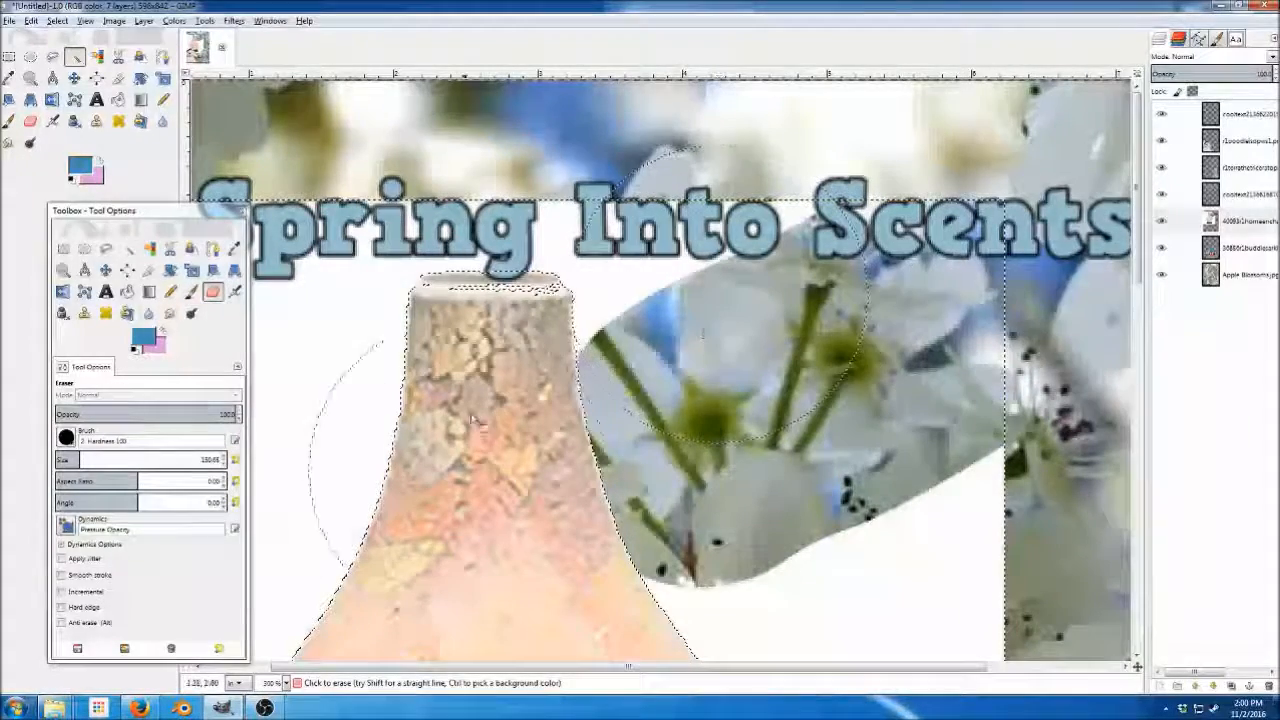
pyautogui.click(511, 290)
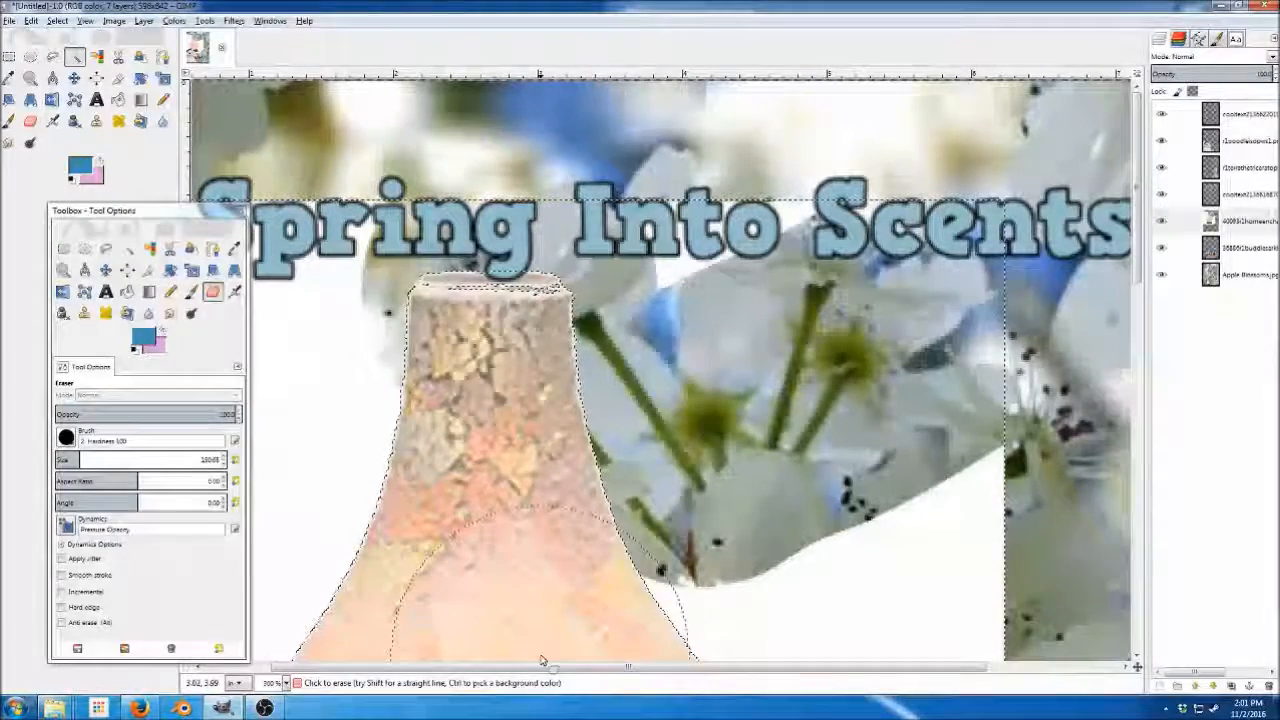
pyautogui.hotkey('ctrl', 'z')
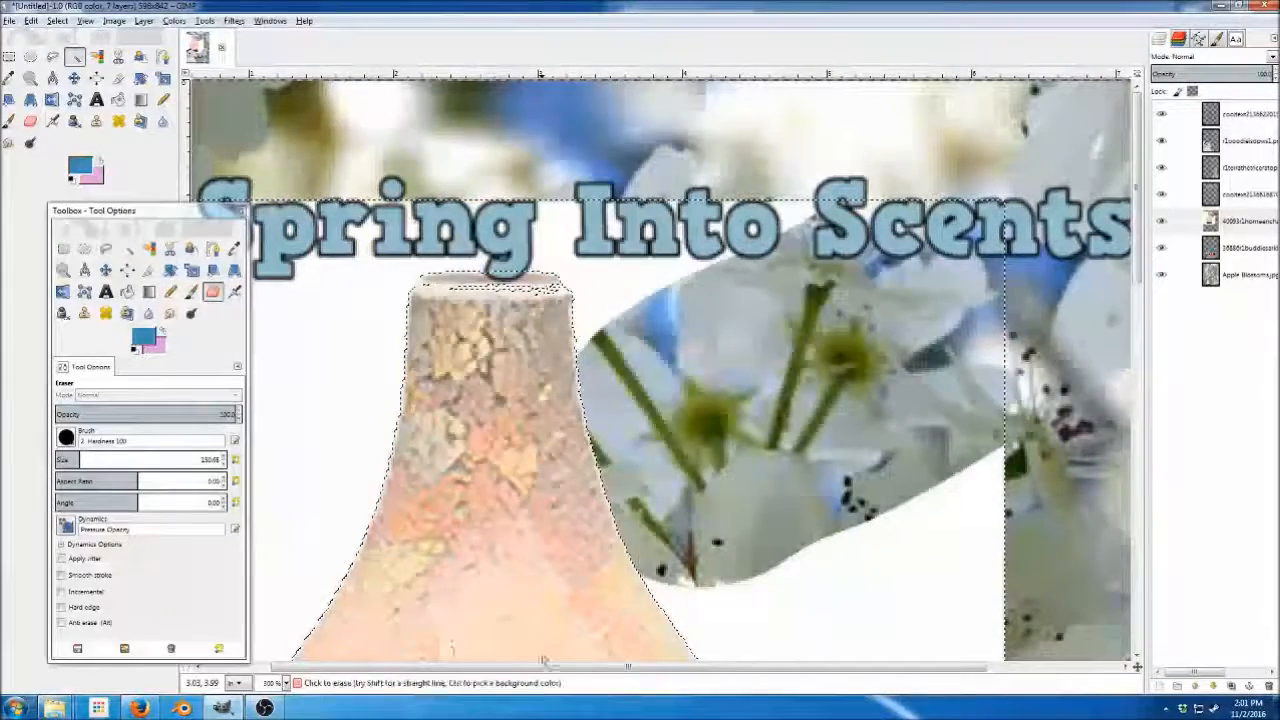
# Erase more of the selected white background around the diffuser's neck, including a patch on its left side.
pyautogui.click(705, 285)
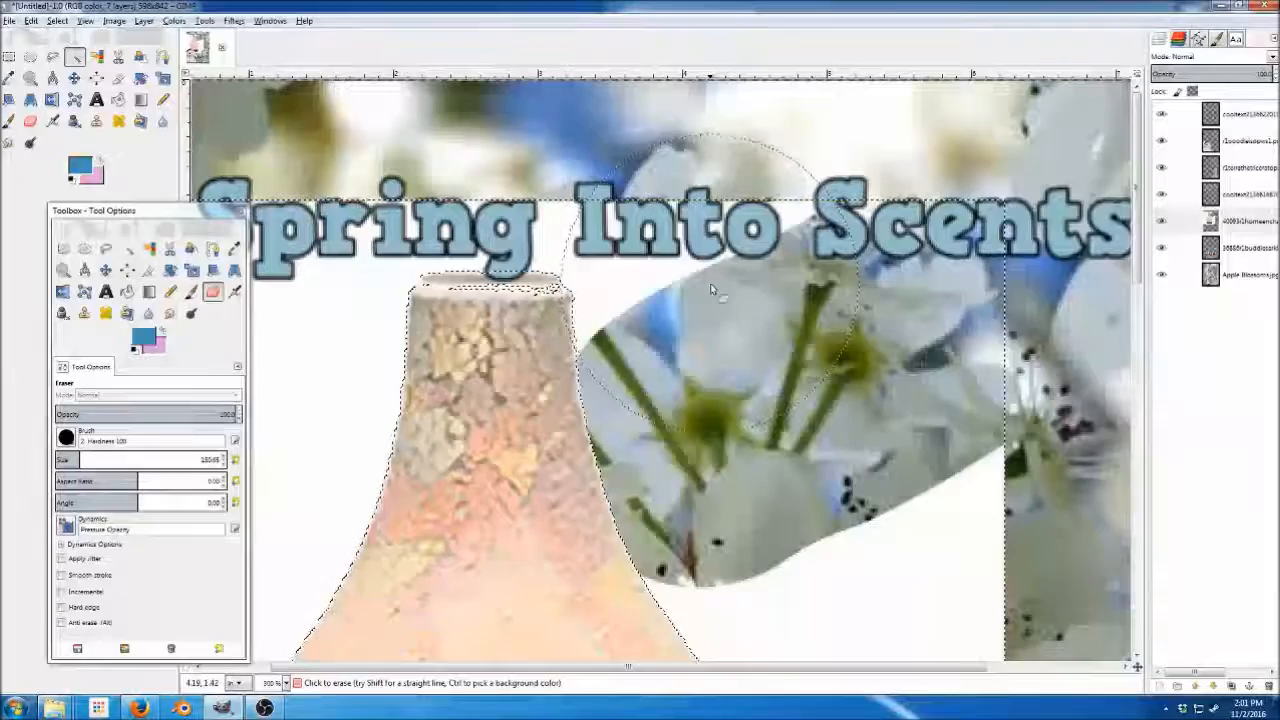
pyautogui.moveTo(737, 523); pyautogui.dragTo(890, 550)
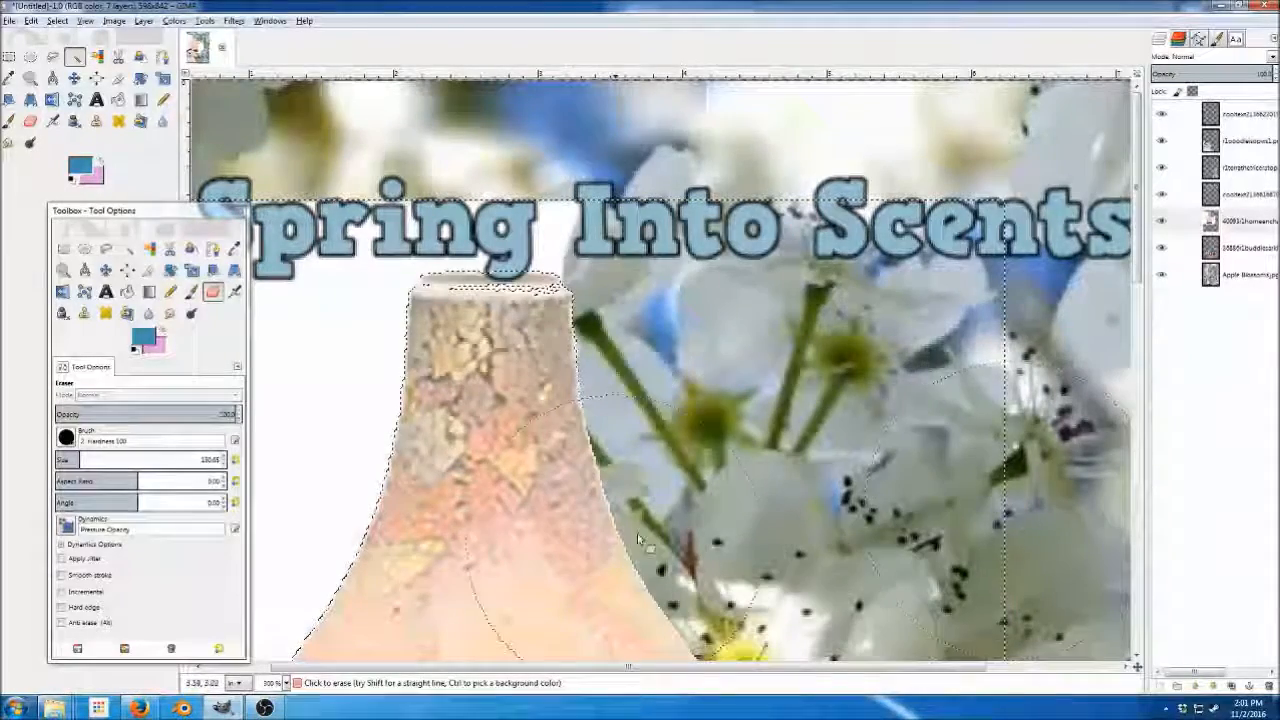
pyautogui.scroll(-2, 450, 558)
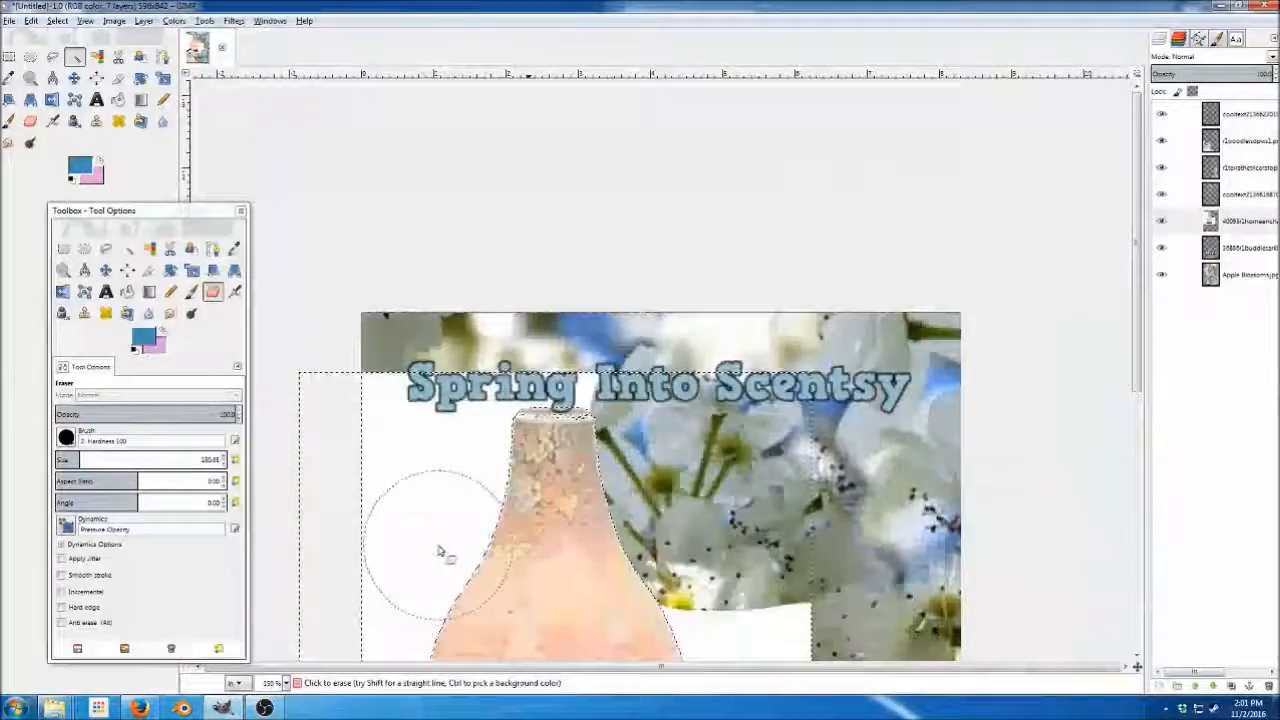
pyautogui.scroll(-3, 449, 551)
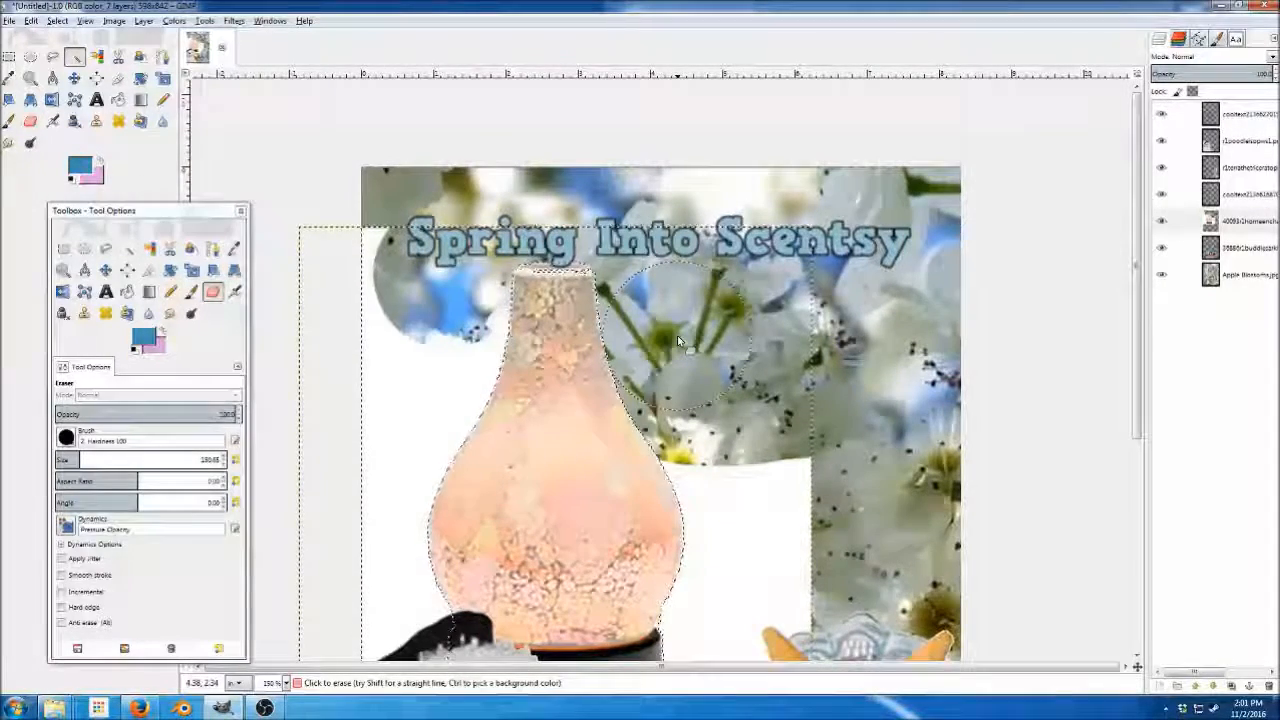
# Move the diffuser down and to the right behind the blue dinosaur, and place its layer below the buddies ark layer.
pyautogui.press('m')
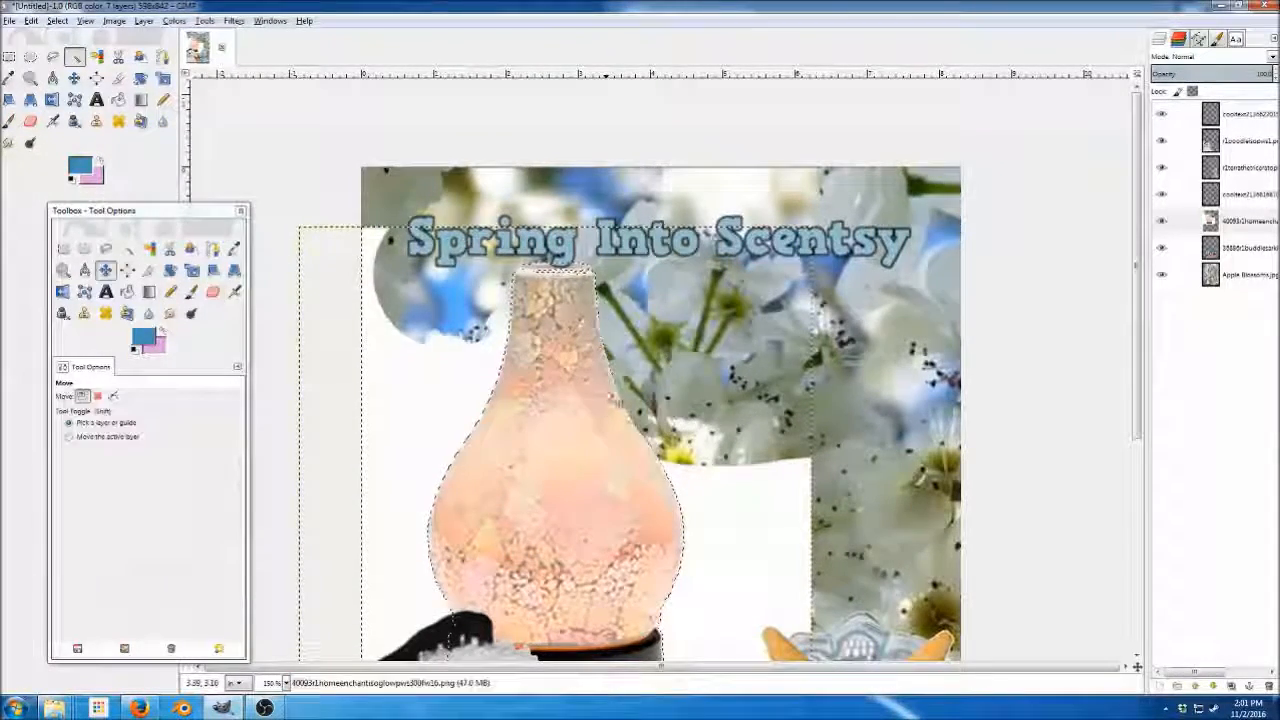
pyautogui.scroll(-3, 578, 410)
pyautogui.moveTo(576, 370); pyautogui.dragTo(812, 462)
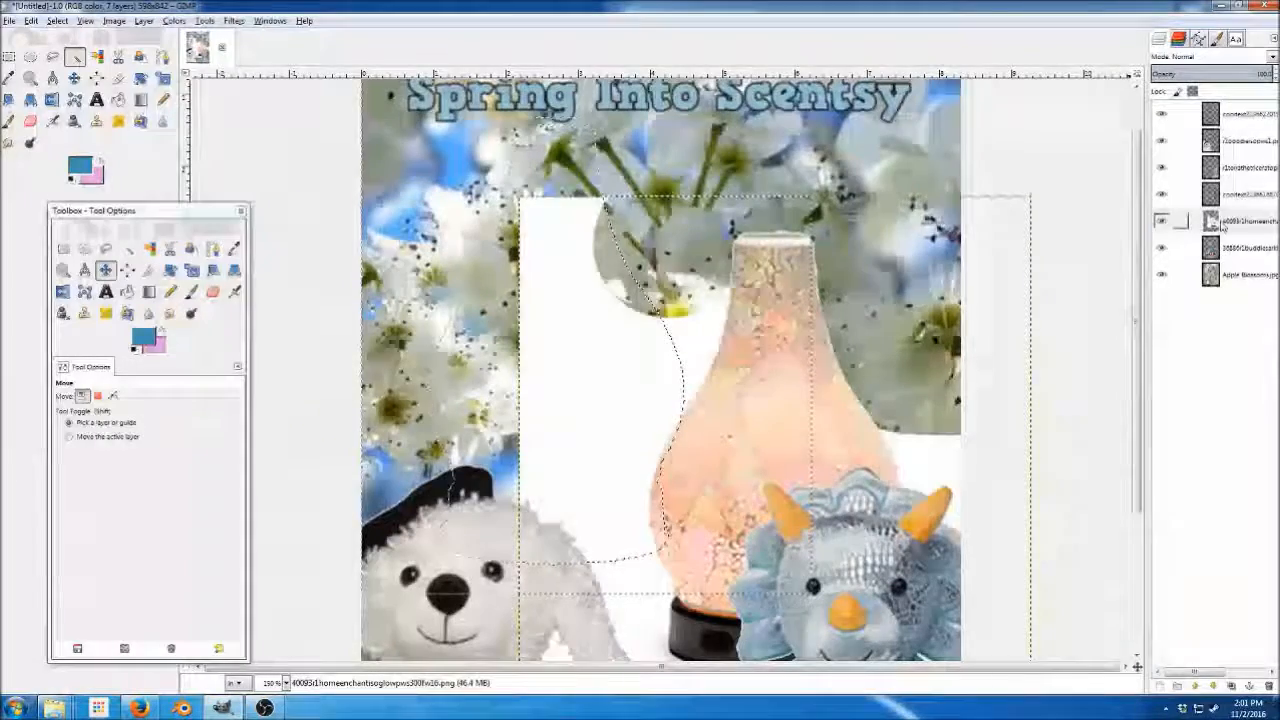
pyautogui.click(1212, 221)
pyautogui.moveTo(1226, 233); pyautogui.dragTo(1230, 267)
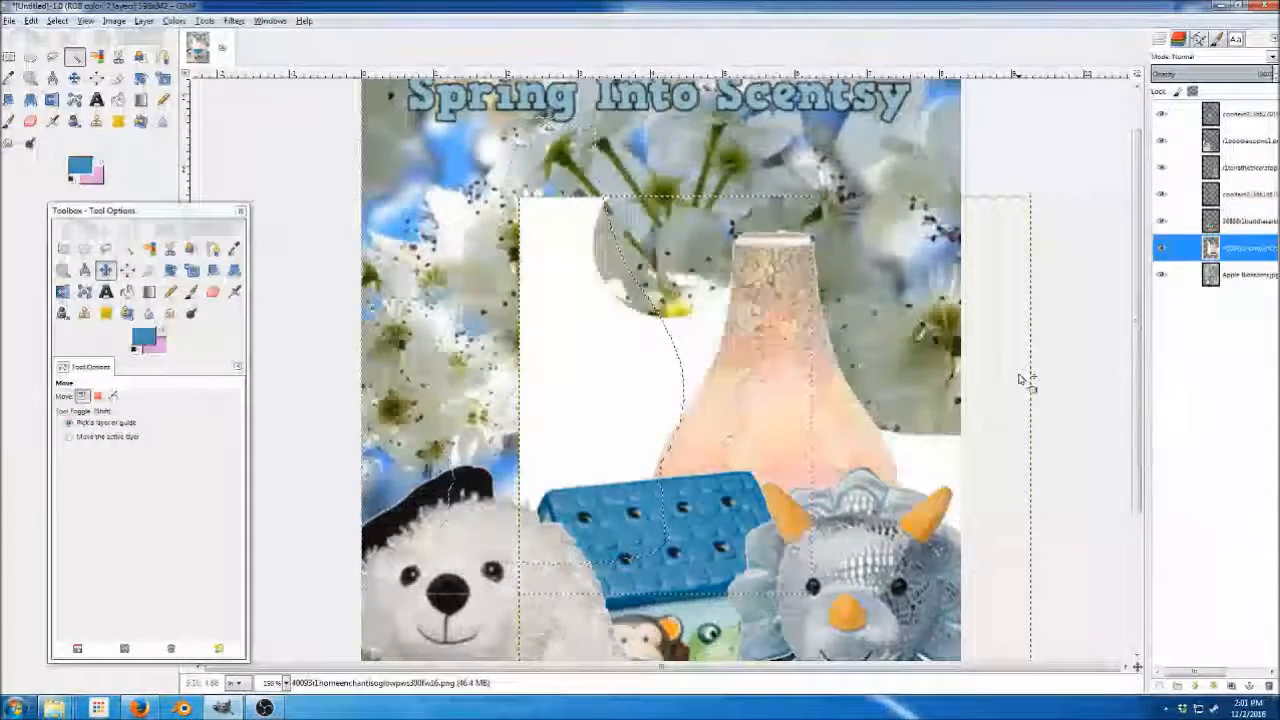
# Erase the rest of the selected white background around the repositioned diffuser with the Eraser.
pyautogui.press('1')
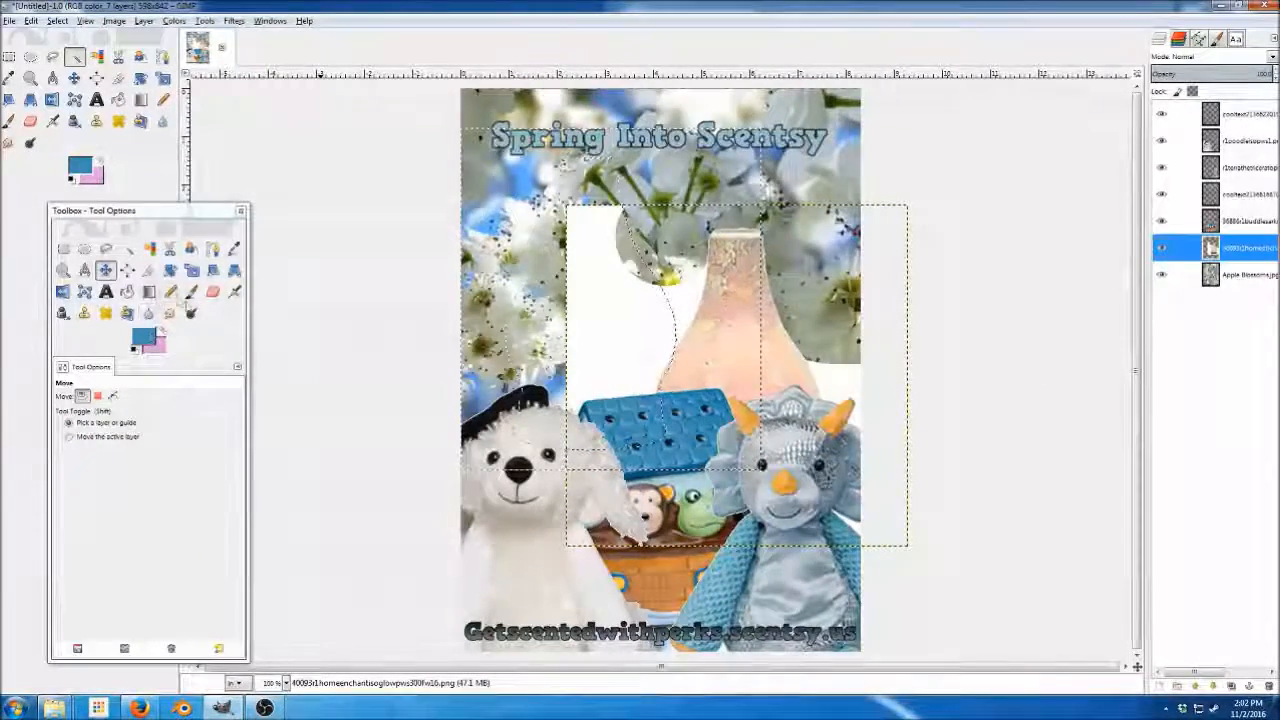
pyautogui.click(128, 249)
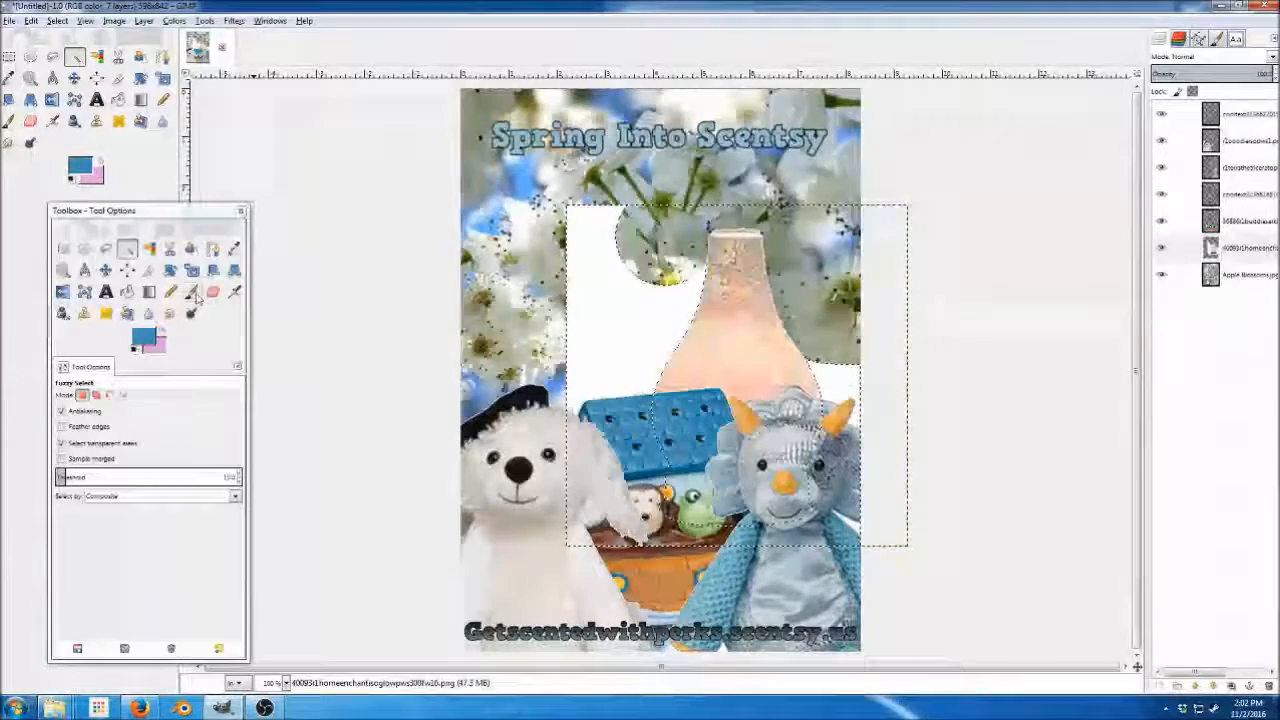
pyautogui.click(211, 293)
pyautogui.moveTo(640, 232)
pyautogui.mouseDown()
pyautogui.moveTo(595, 228)
pyautogui.moveTo(650, 348)
pyautogui.mouseUp()
pyautogui.moveTo(691, 402)
pyautogui.mouseDown()
pyautogui.moveTo(980, 372)
pyautogui.moveTo(1007, 513)
pyautogui.mouseUp()
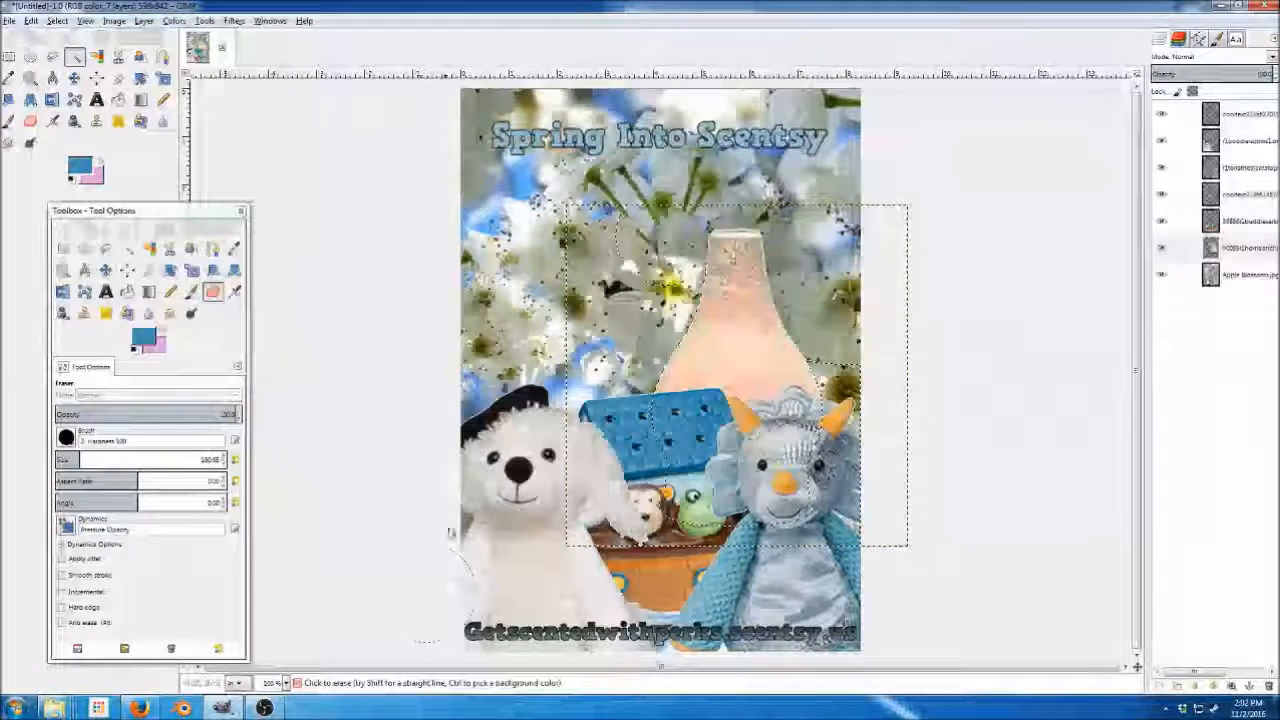
# Add the oil bottles picture r1oilsholidaysetfw16.png from the Scentsy folder as a layer and clear the old selection.
pyautogui.press('-')
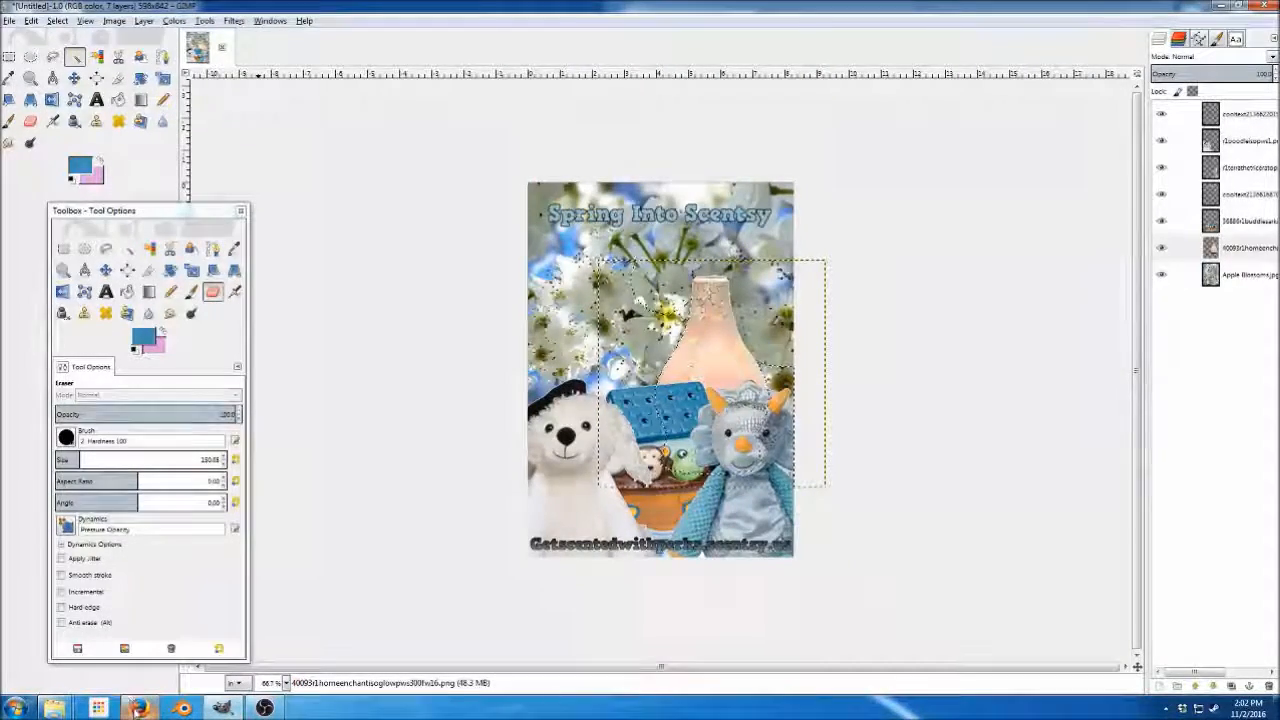
pyautogui.moveTo(54, 708)
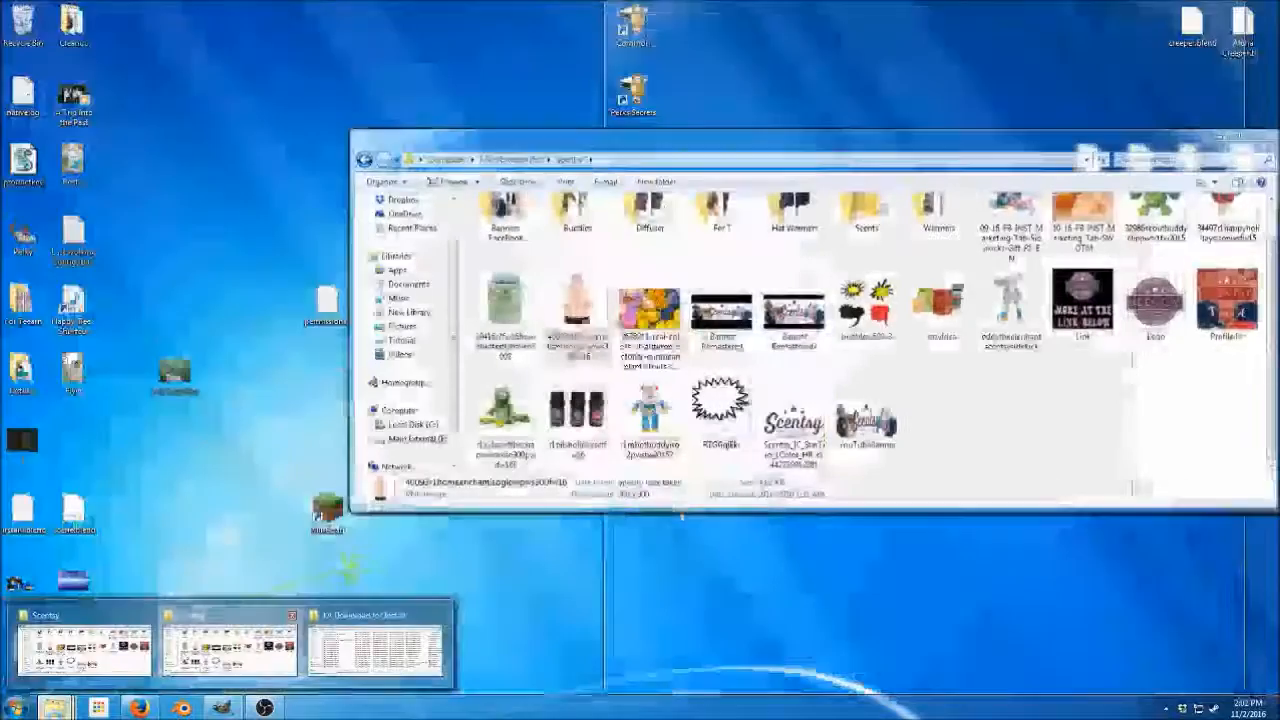
pyautogui.click(203, 667)
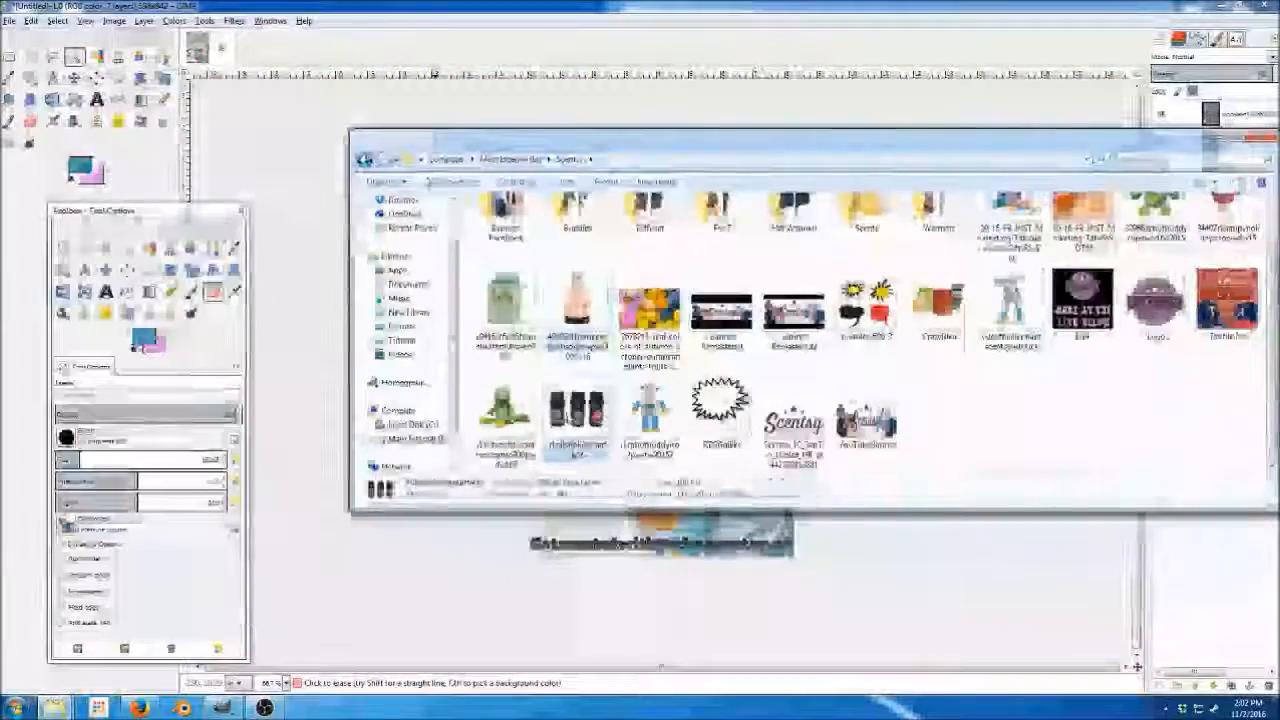
pyautogui.click(492, 578)
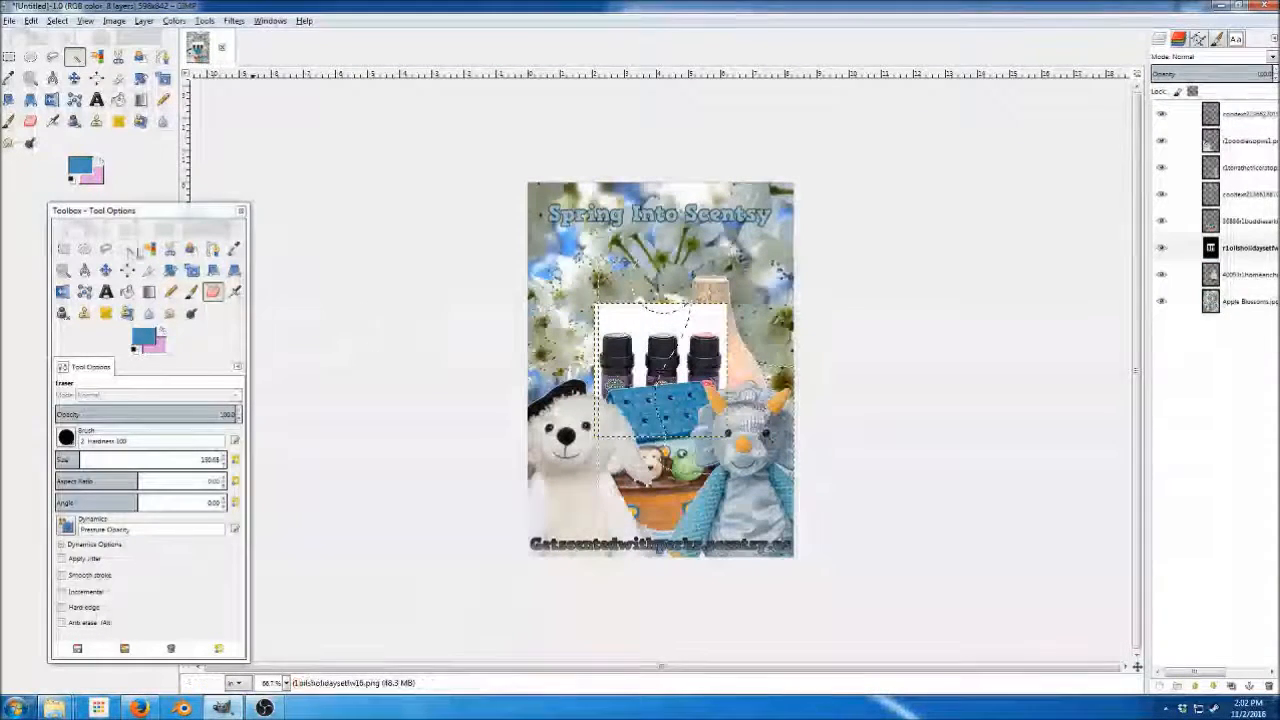
pyautogui.click(127, 249)
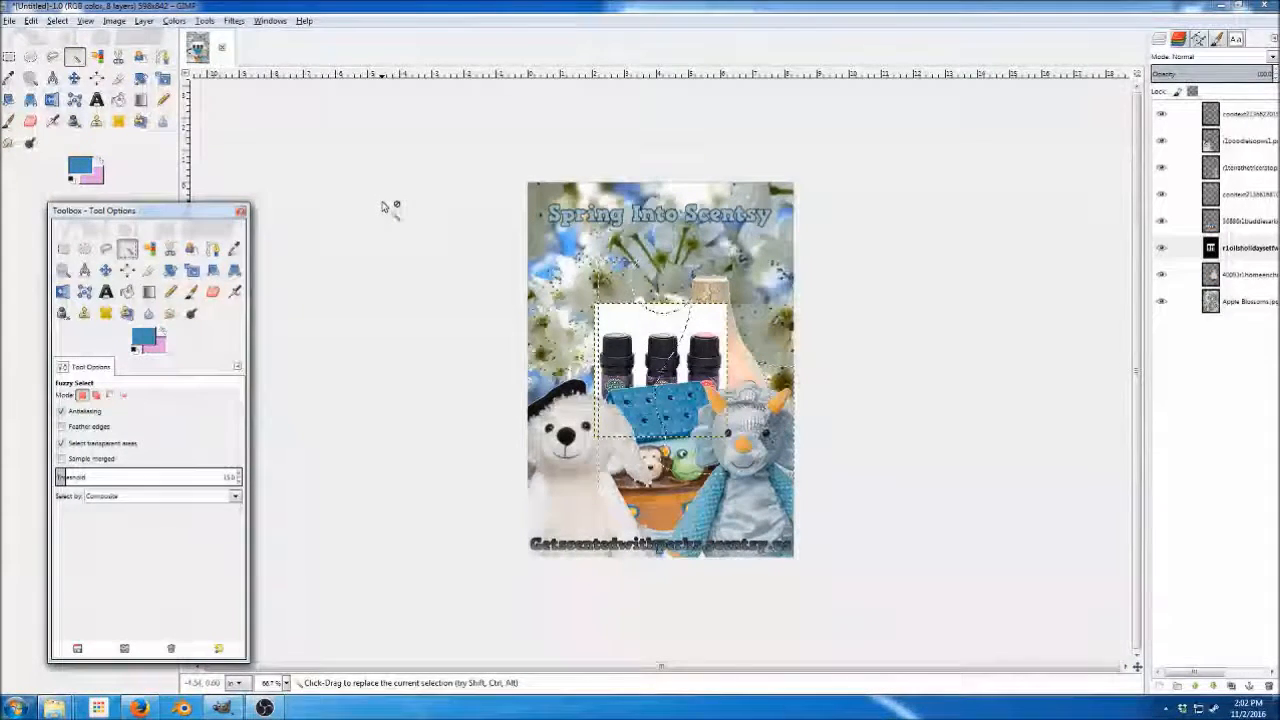
pyautogui.click(382, 207)
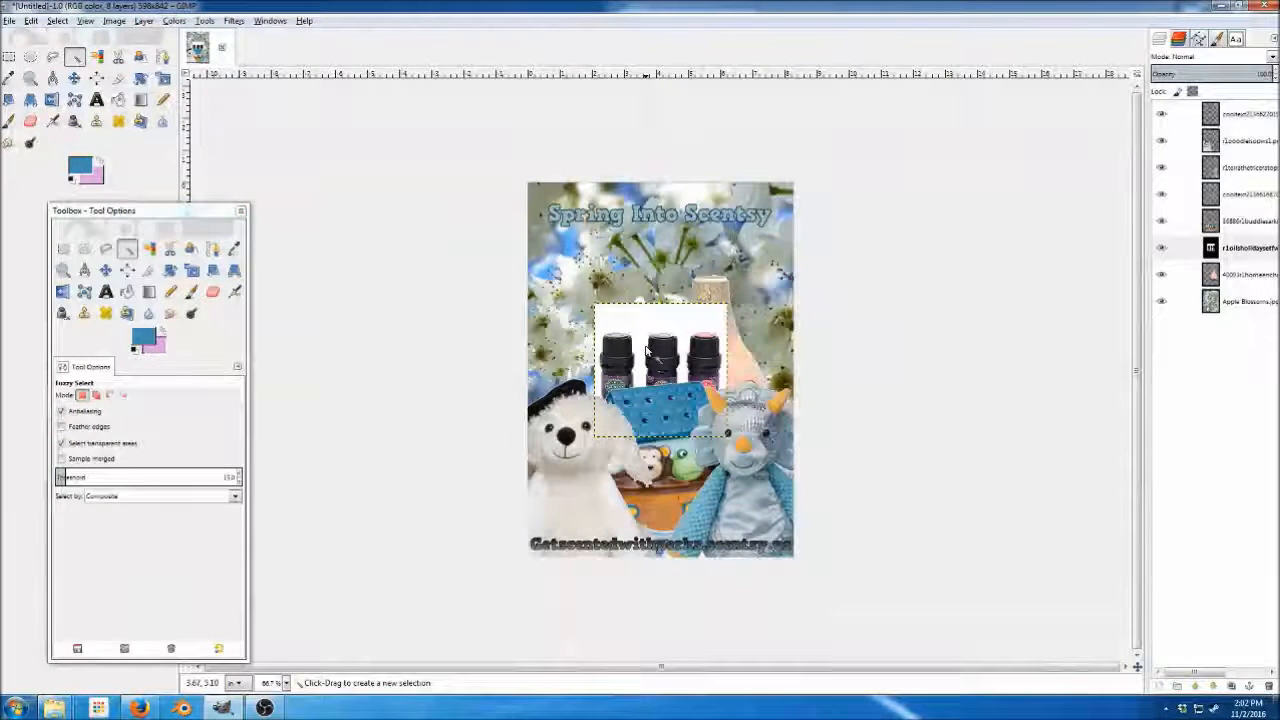
# Try moving a picture with the Move tool set to pick a layer or guide, and undo the dinosaur's move.
pyautogui.press('m')
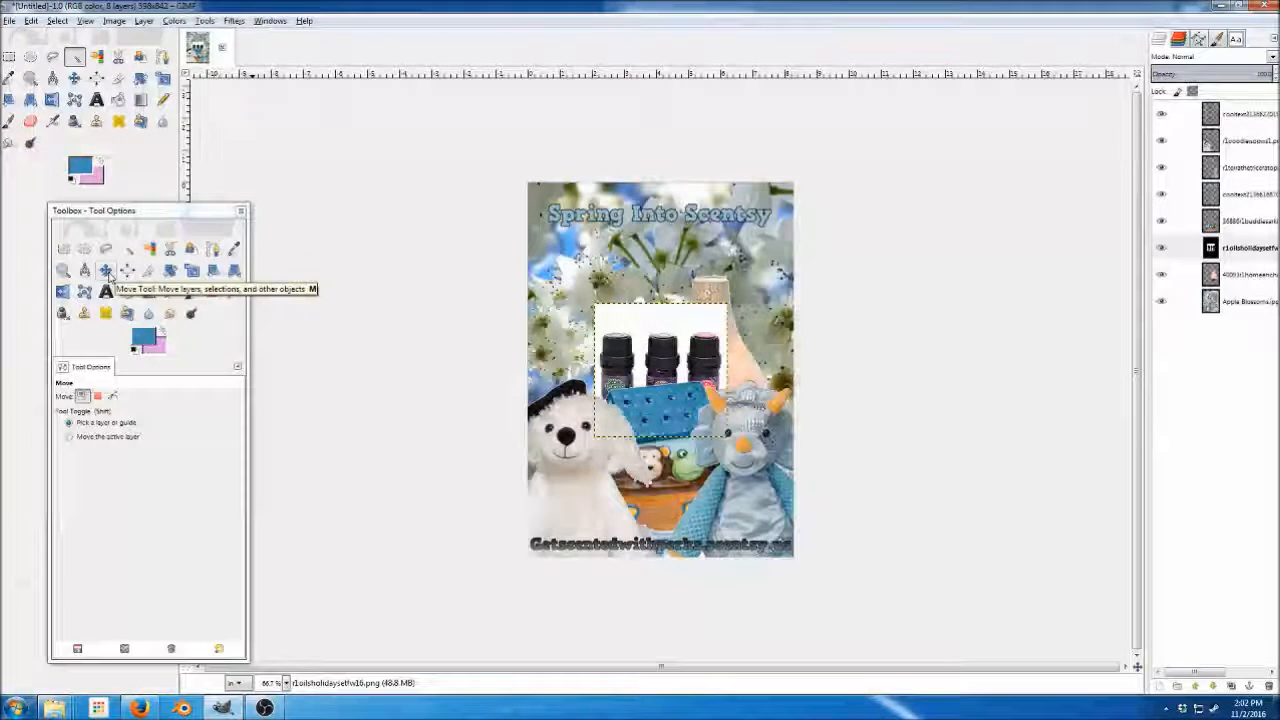
pyautogui.click(70, 423)
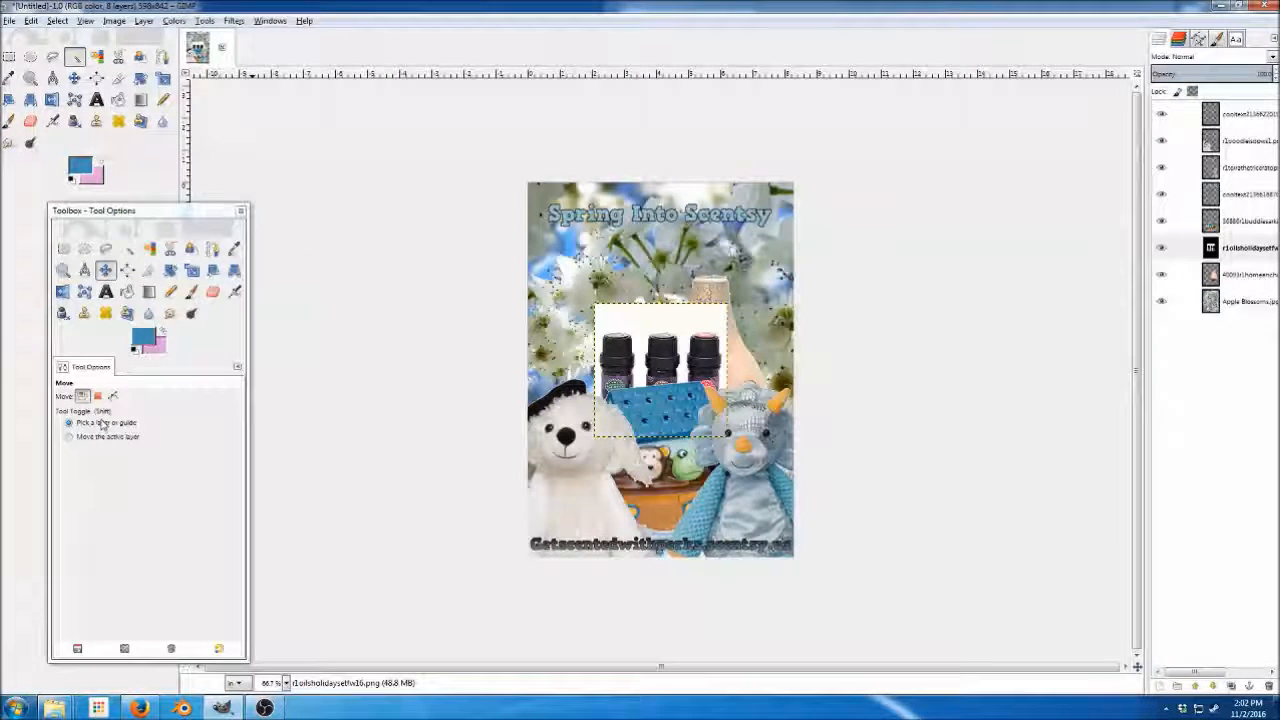
pyautogui.moveTo(763, 420); pyautogui.dragTo(735, 235)
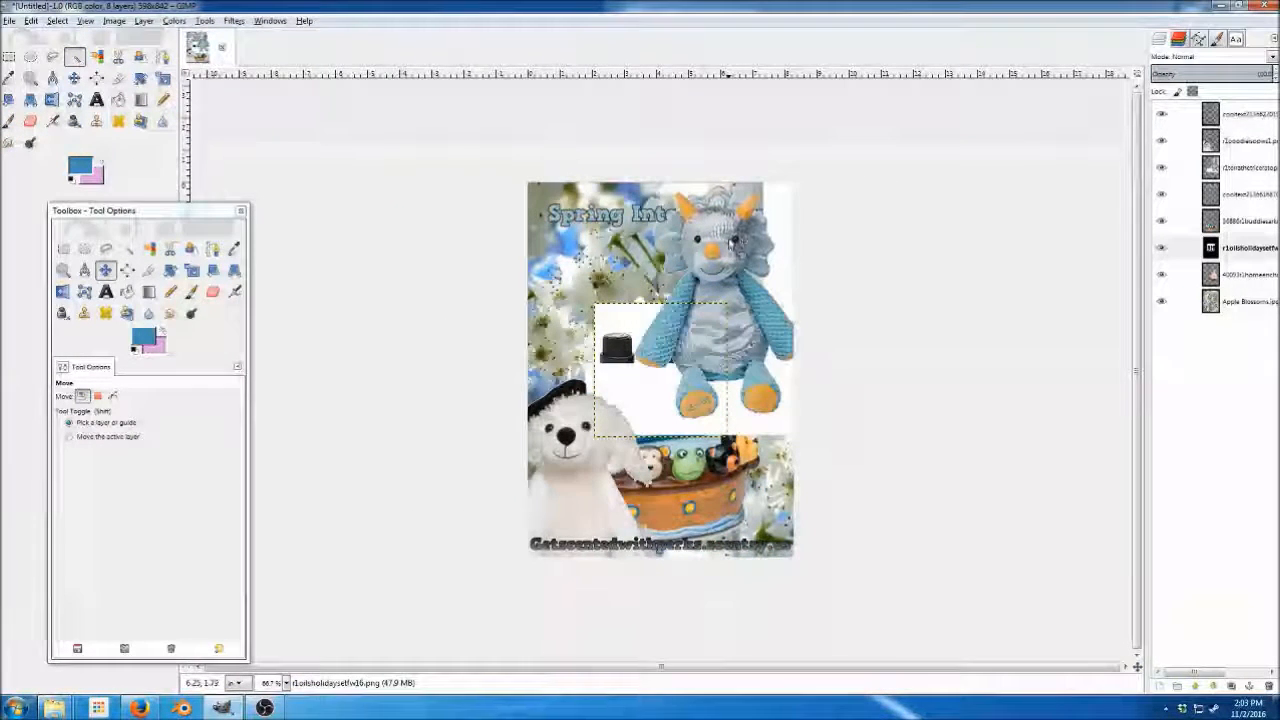
pyautogui.hotkey('ctrl', 'z')
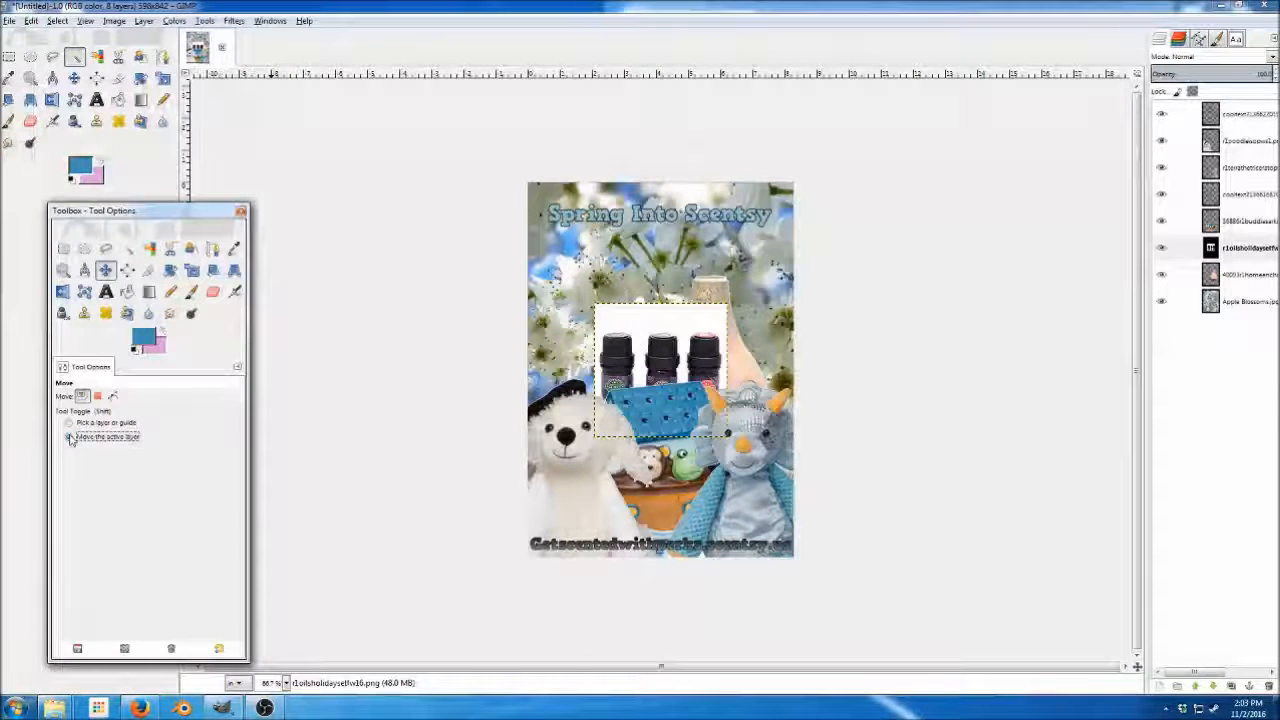
# Set the Move tool to move the active layer and shift the oil bottles left, above the white dog.
pyautogui.click(69, 437)
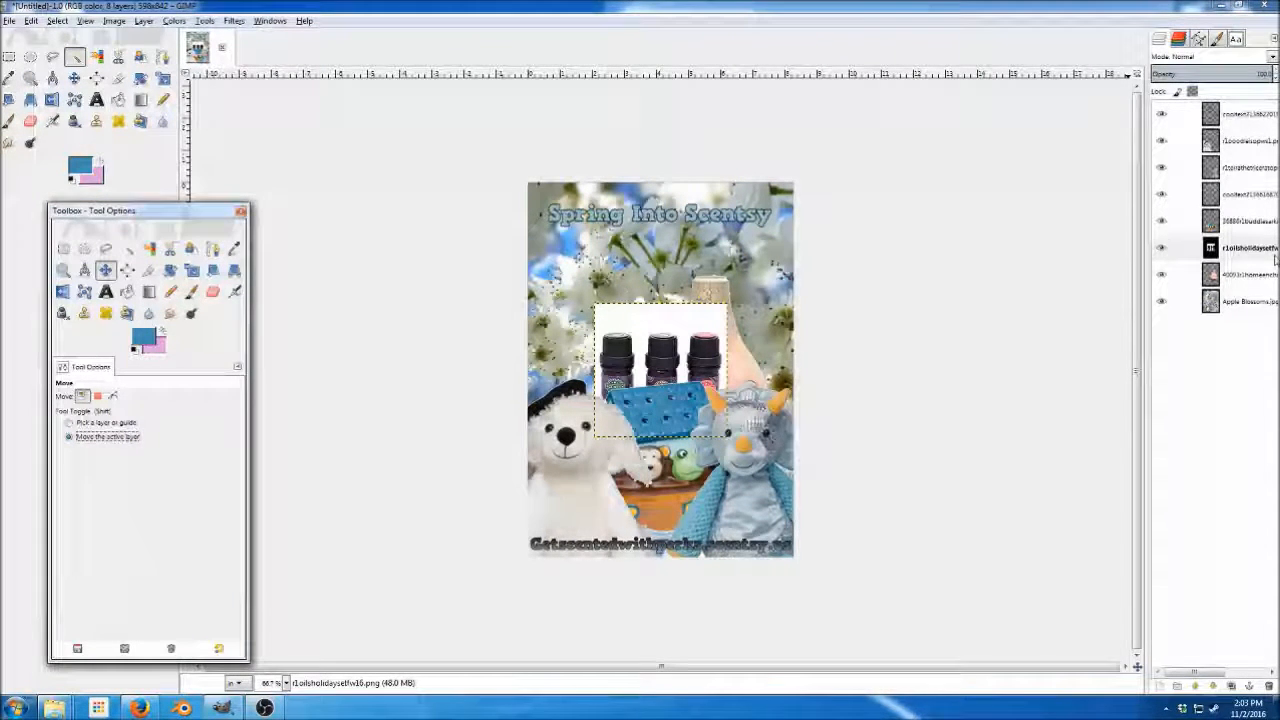
pyautogui.moveTo(730, 286); pyautogui.dragTo(691, 213)
pyautogui.moveTo(727, 141); pyautogui.dragTo(783, 177)
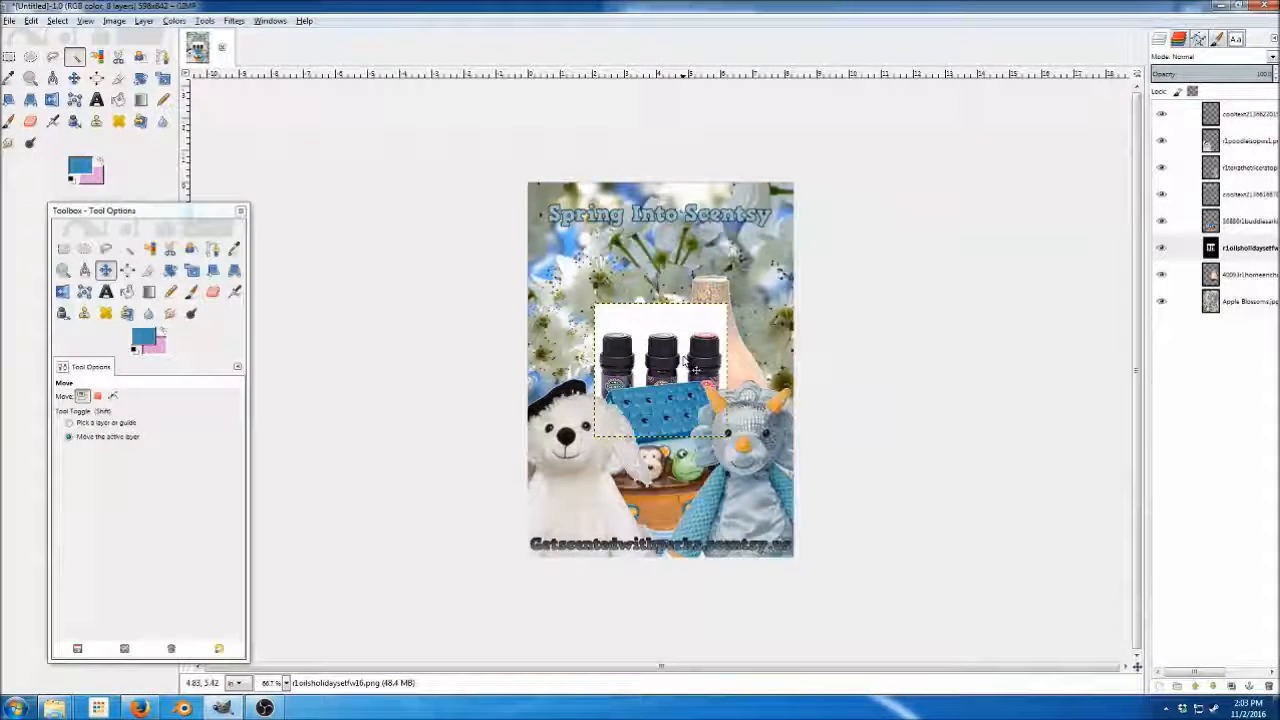
pyautogui.moveTo(695, 370); pyautogui.dragTo(600, 354)
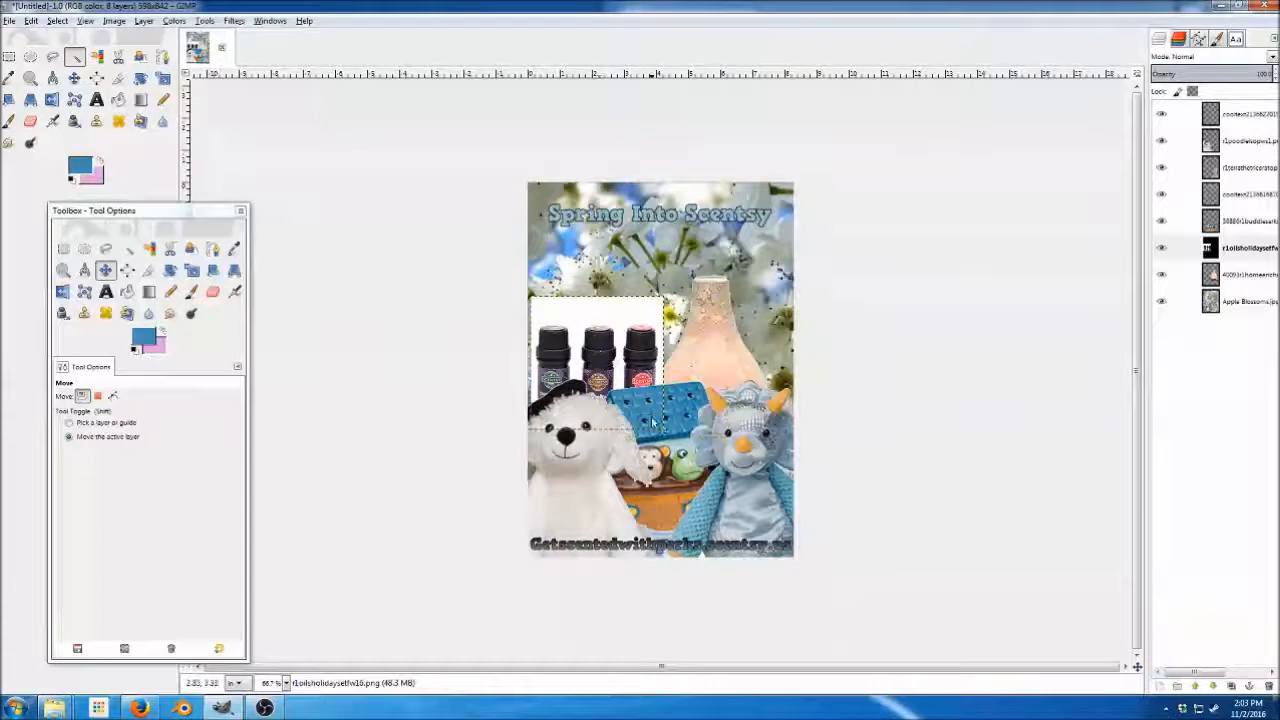
# Fuzzy-select the white area around the oil bottles and erase its upper part.
pyautogui.click(128, 250)
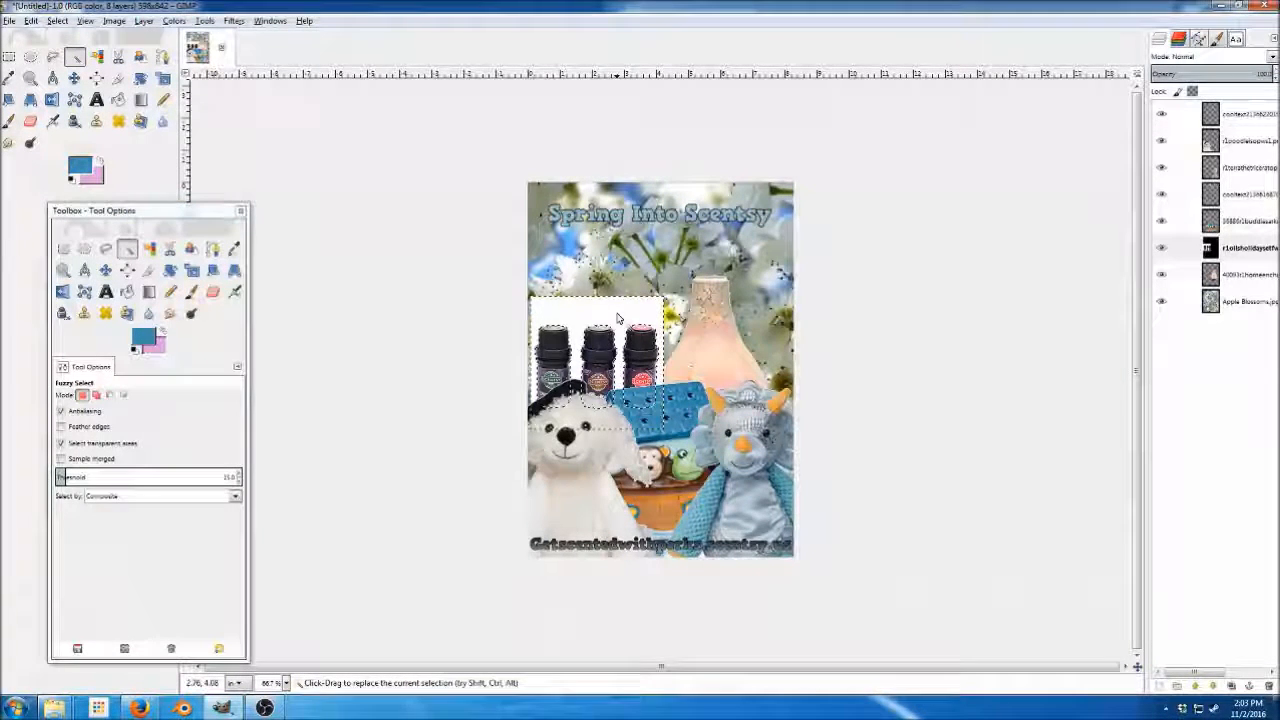
pyautogui.click(214, 293)
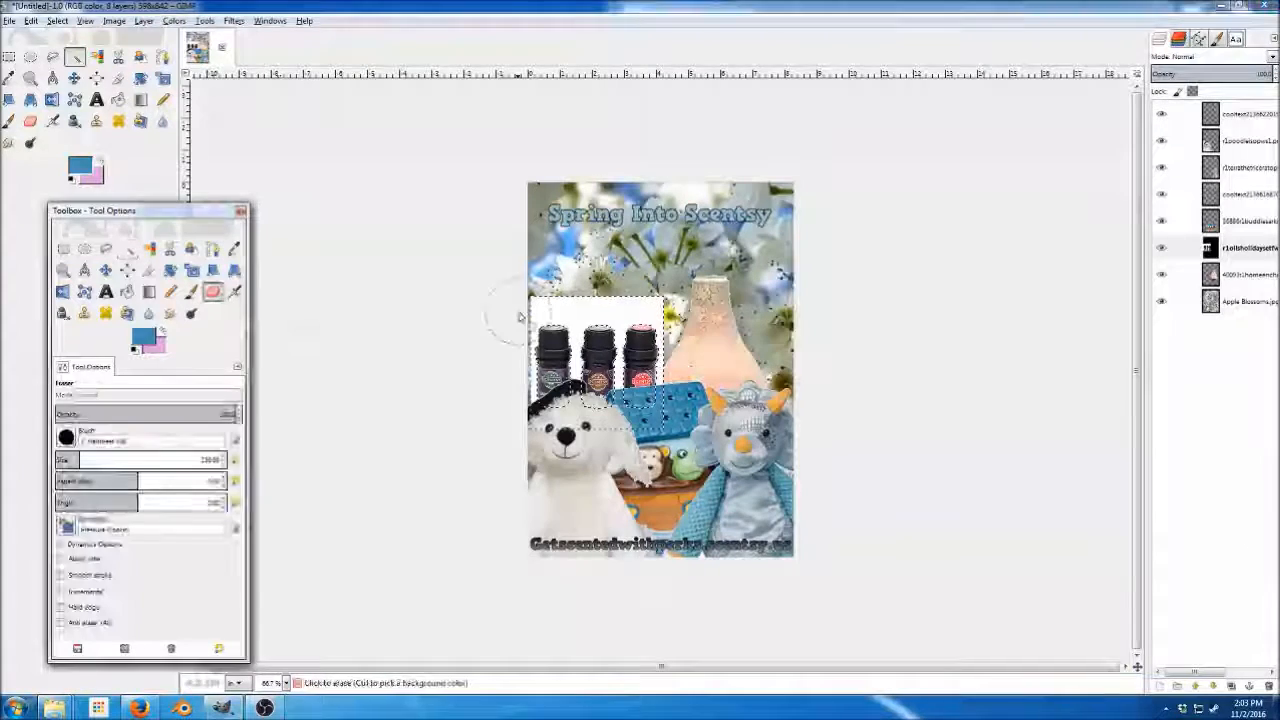
pyautogui.moveTo(522, 312); pyautogui.dragTo(680, 307)
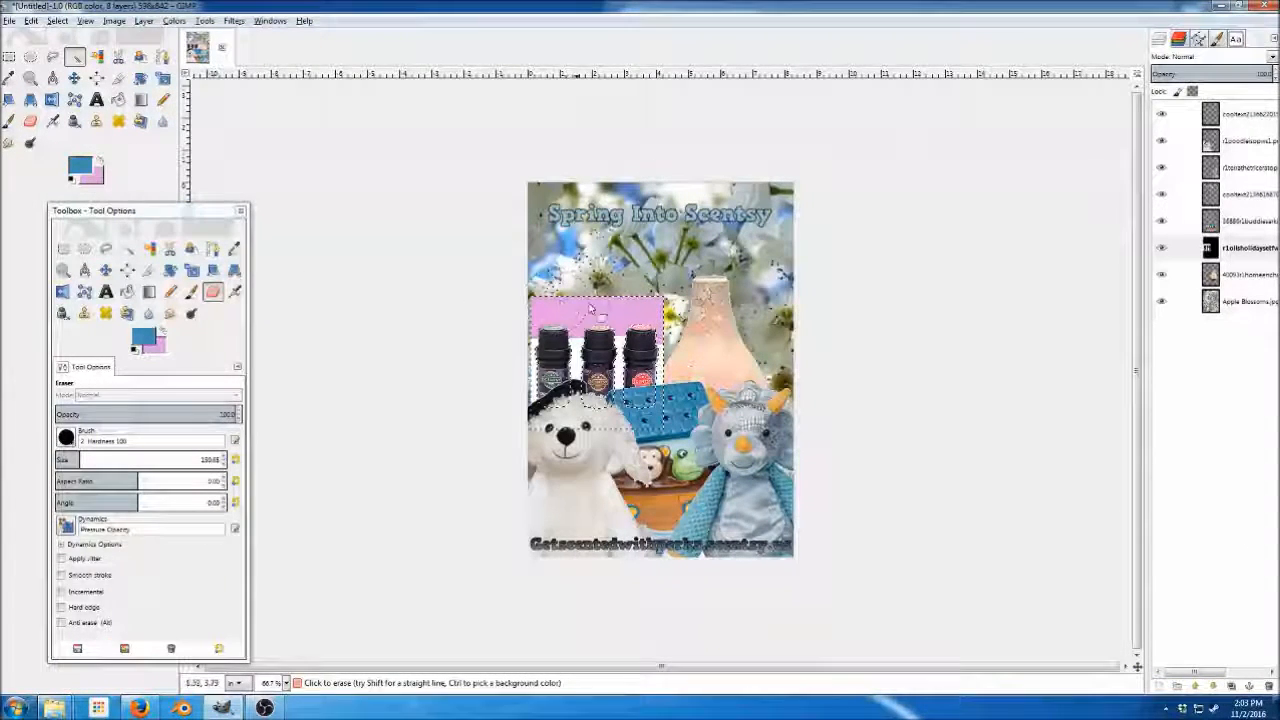
# Try Alpha to Selection on the oil bottles layer, erase across the bottle tops, and undo the changes.
pyautogui.rightClick(1253, 249)
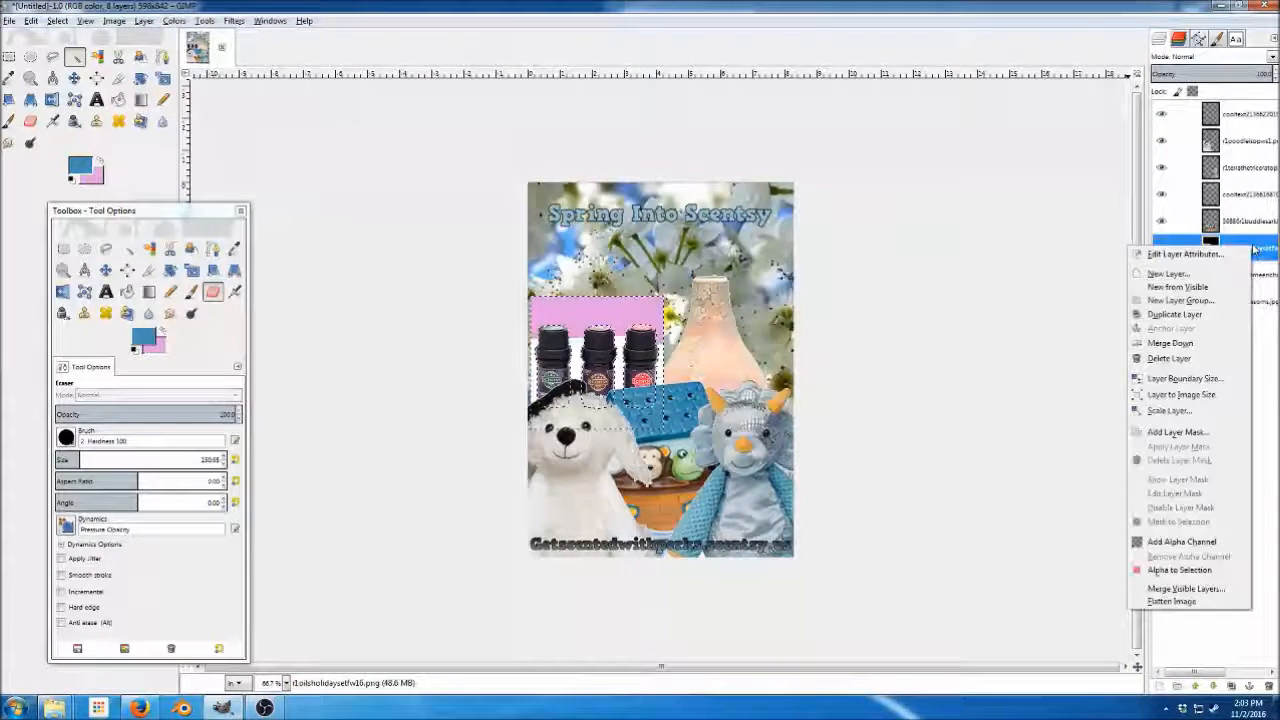
pyautogui.click(1165, 570)
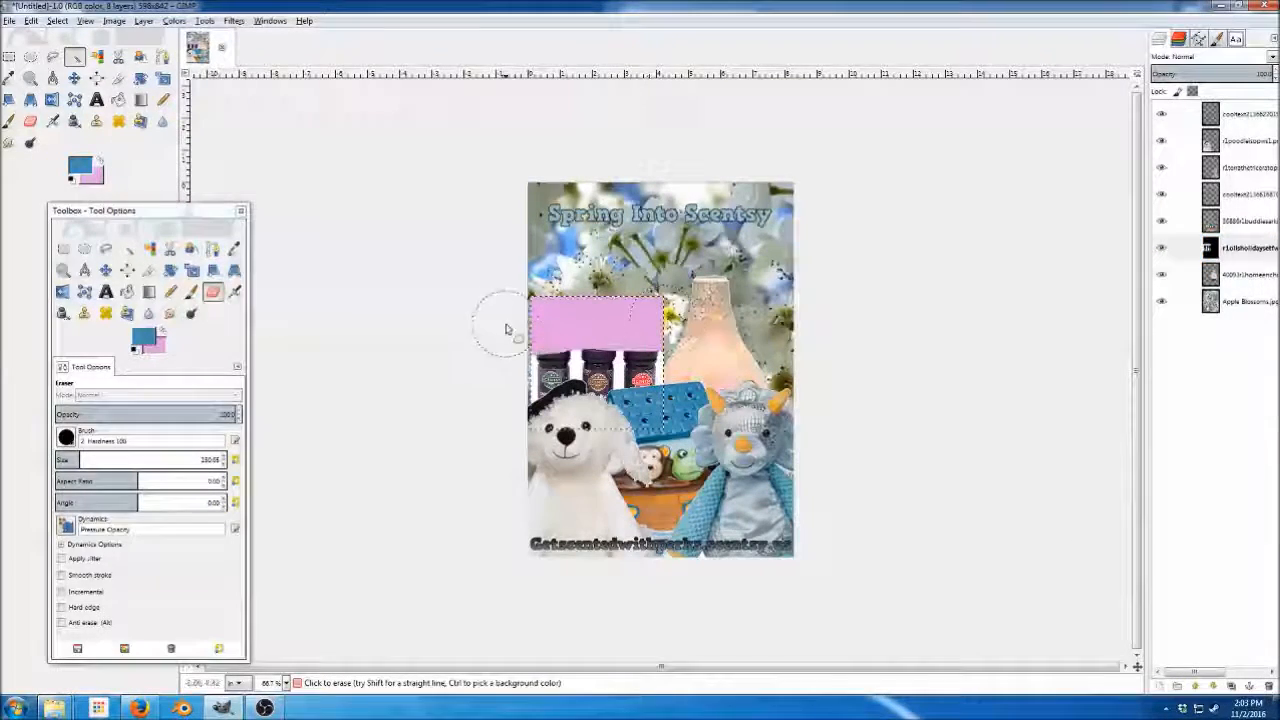
pyautogui.press('u')
pyautogui.hotkey('shift', 'e')
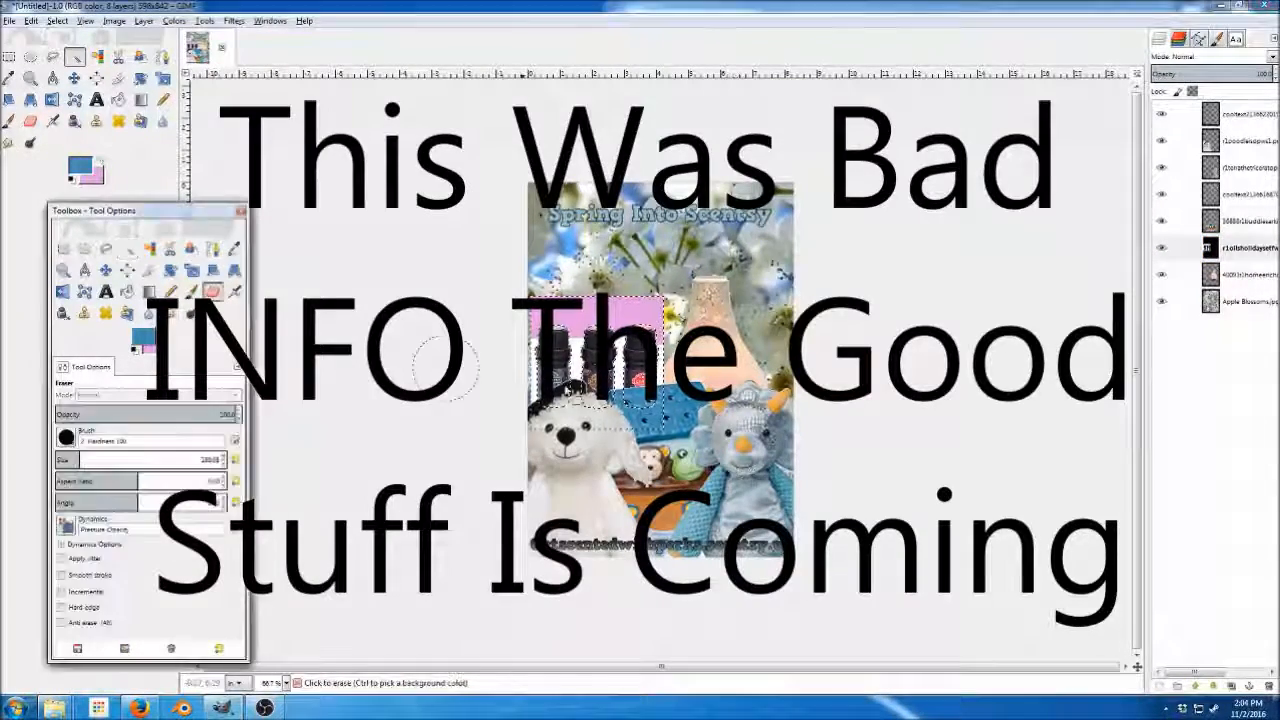
# Undo the earlier erasing and move of the oil bottles layer.
pyautogui.click(1240, 248)
pyautogui.press('u')
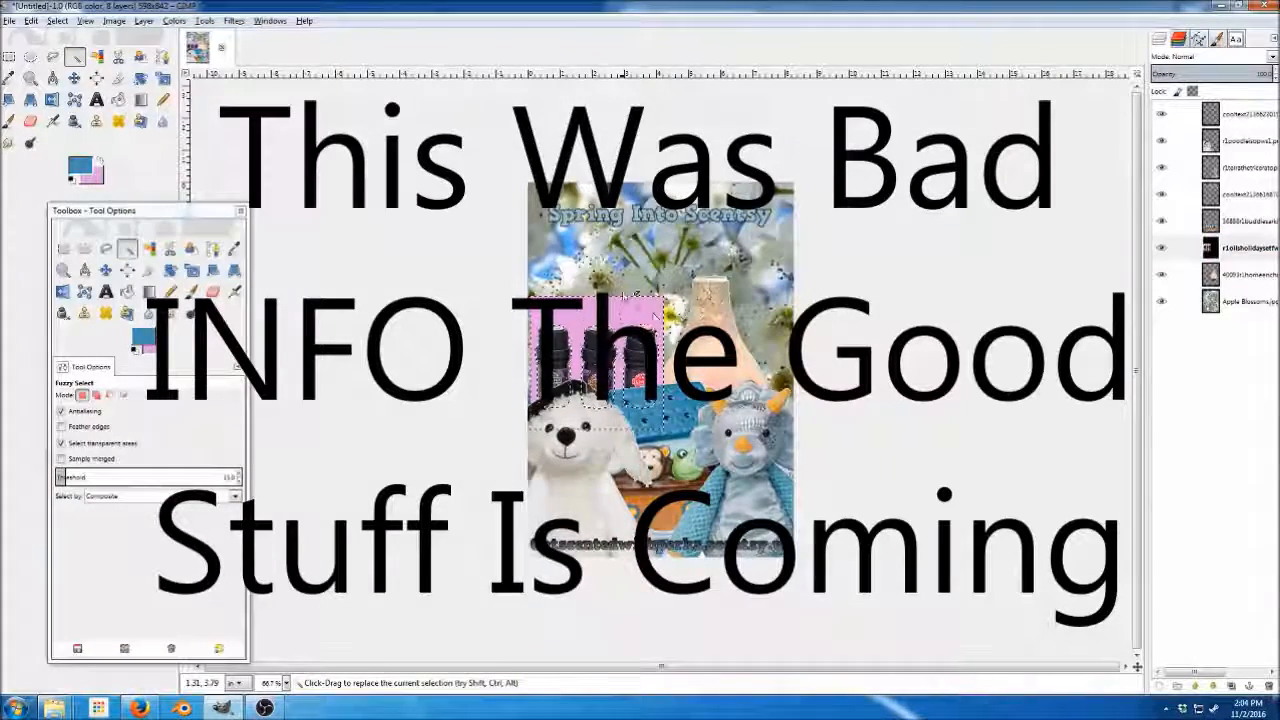
pyautogui.hotkey('shift', 'e')
pyautogui.hotkey('ctrl', 'z')
pyautogui.hotkey('ctrl', 'z')
pyautogui.hotkey('ctrl', 'z')
pyautogui.hotkey('ctrl', 'z')
# Add an alpha channel to the oil bottles layer.
pyautogui.click(1222, 254)
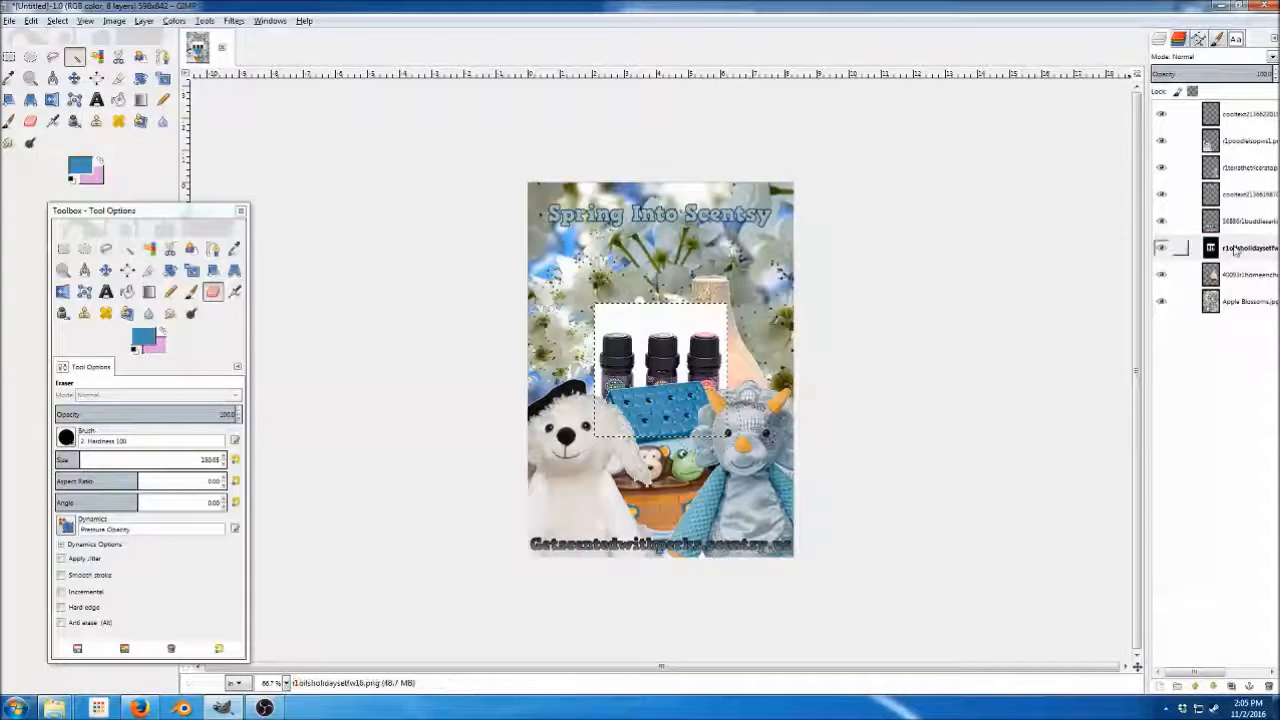
pyautogui.rightClick(1242, 248)
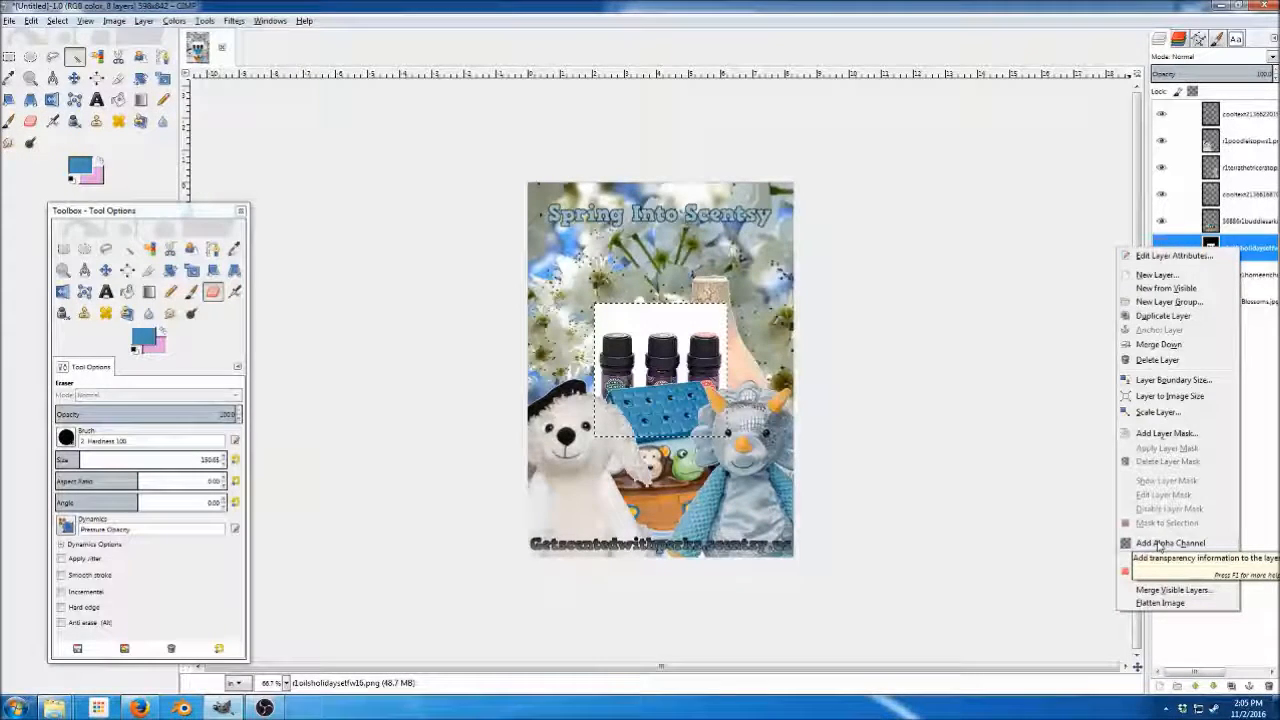
pyautogui.click(1160, 545)
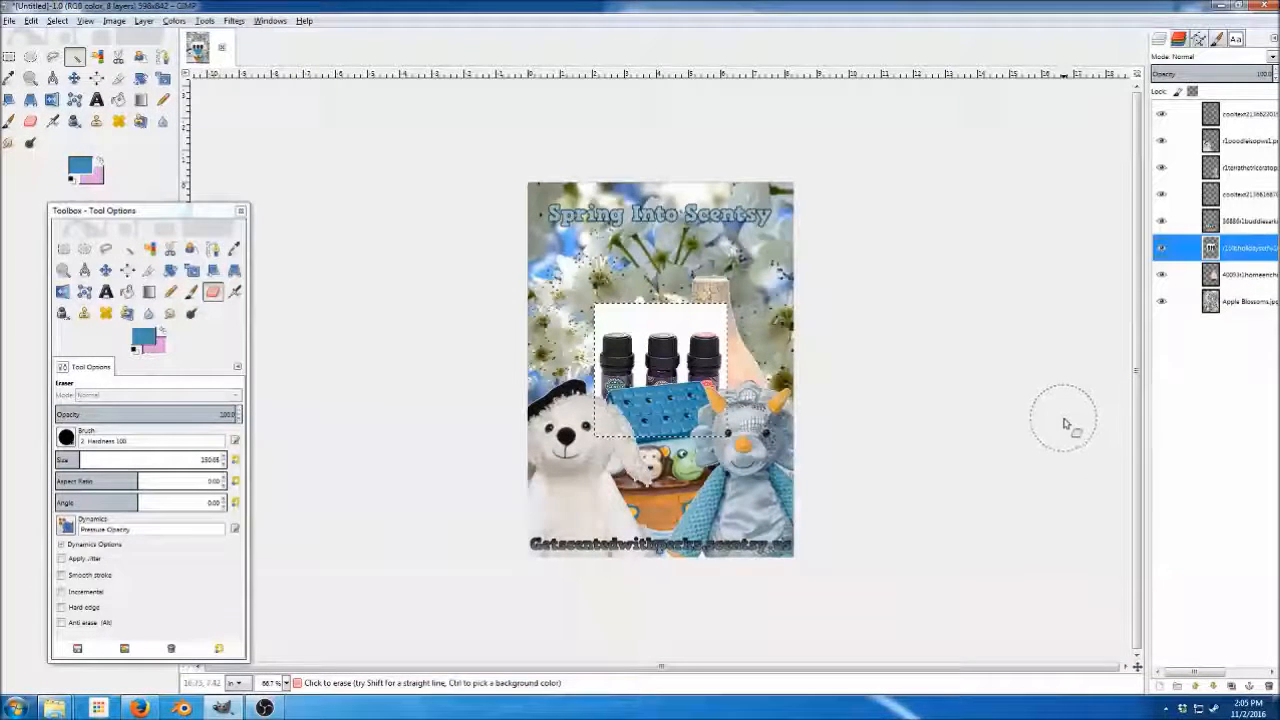
# Try erasing across the white area above the oil bottles and undo the stroke.
pyautogui.moveTo(746, 324); pyautogui.dragTo(605, 325)
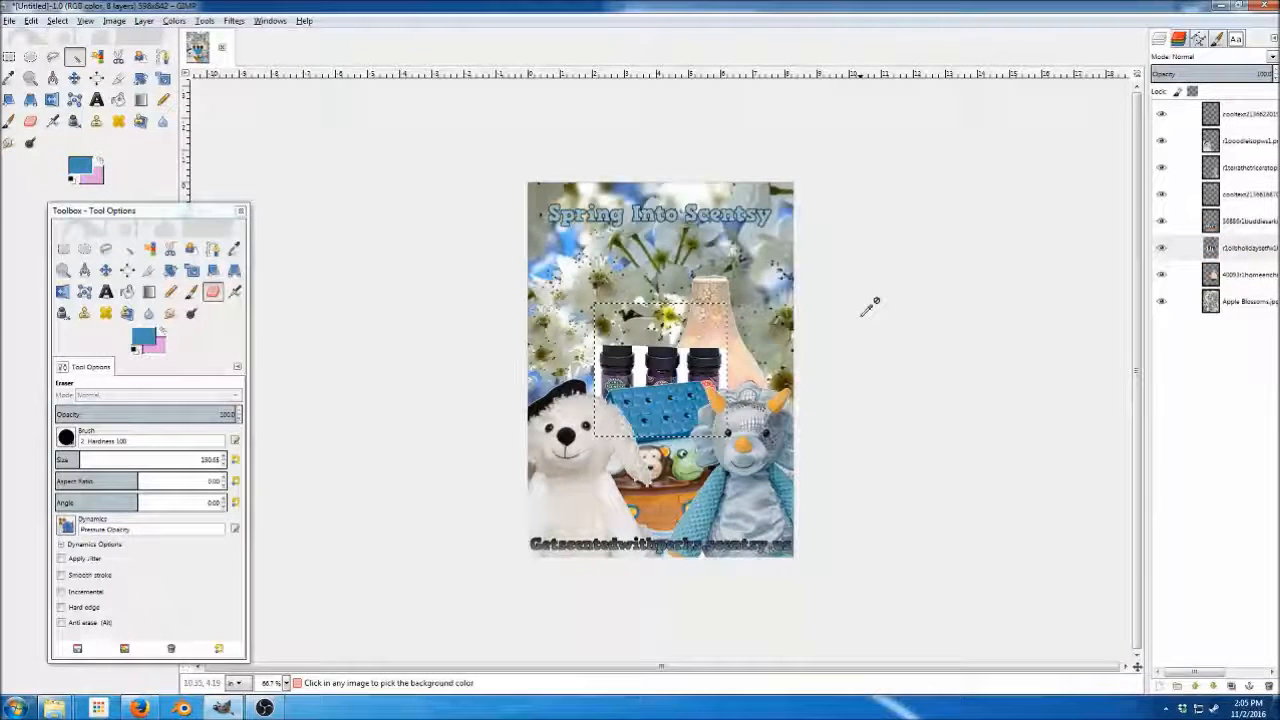
pyautogui.hotkey('ctrl', 'z')
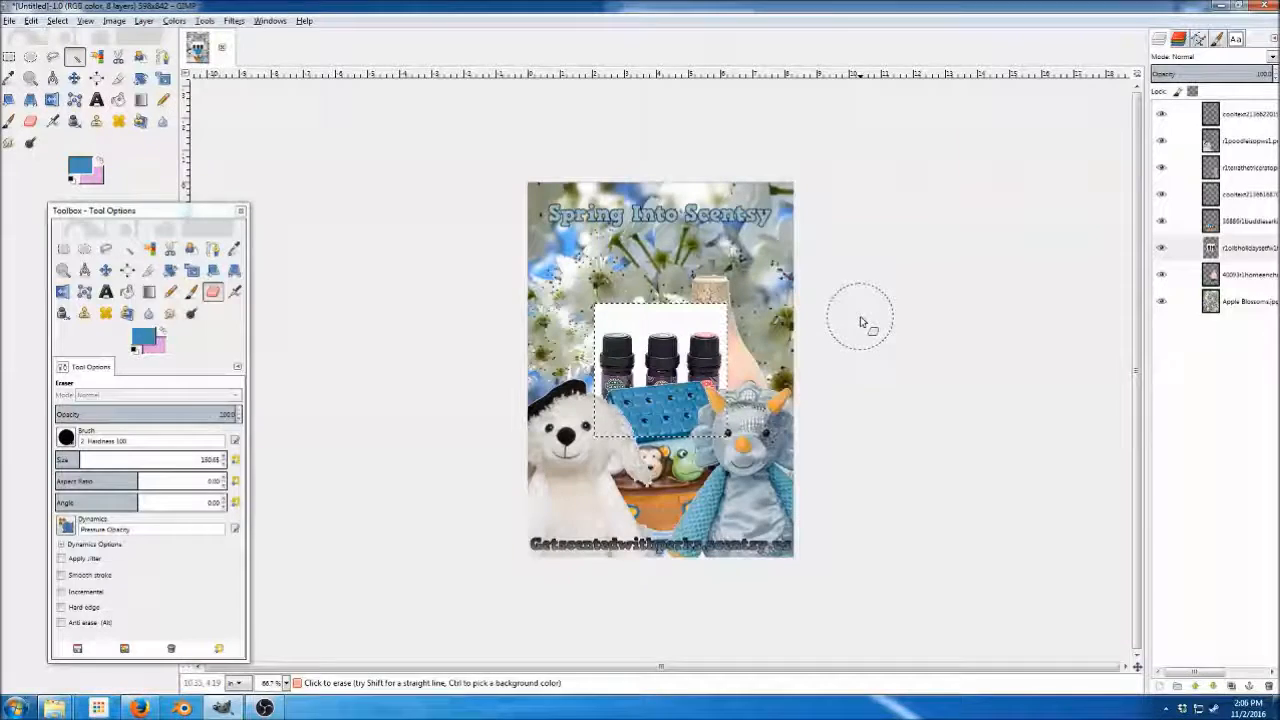
pyautogui.rightClick(1160, 247)
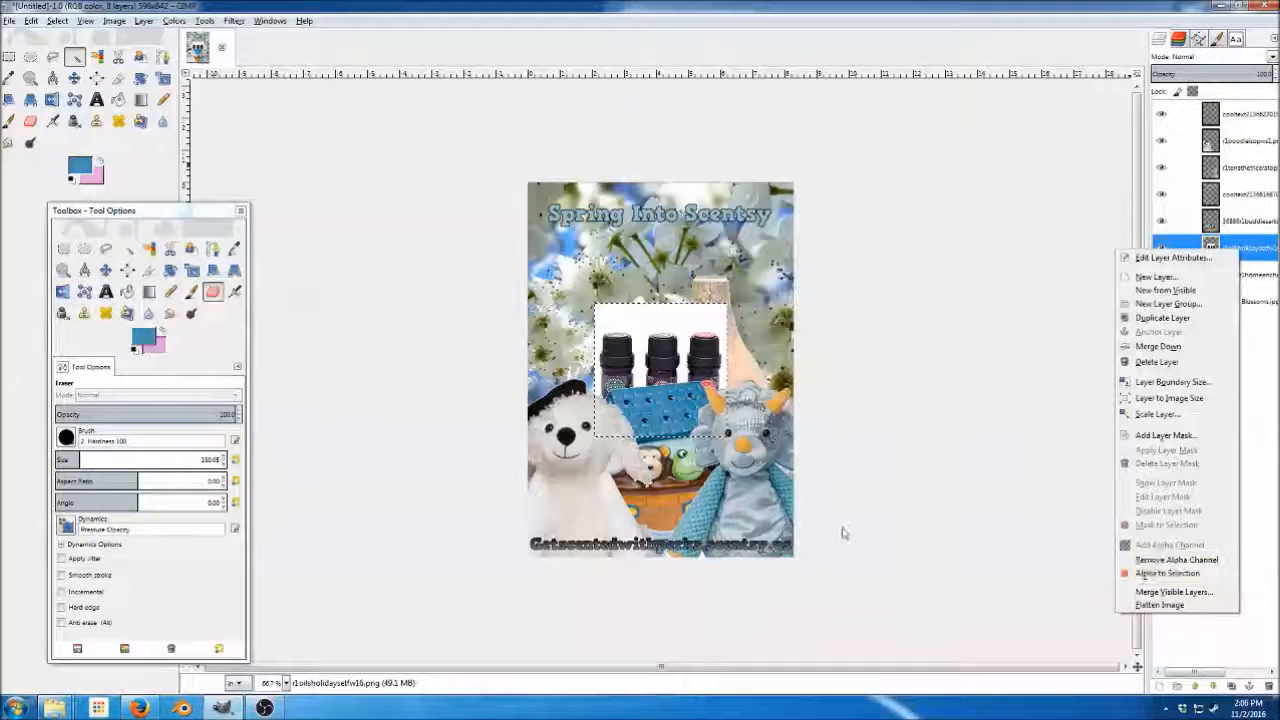
# Fuzzy-select the white background around the oil bottles and erase it.
pyautogui.click(128, 254)
pyautogui.click(127, 250)
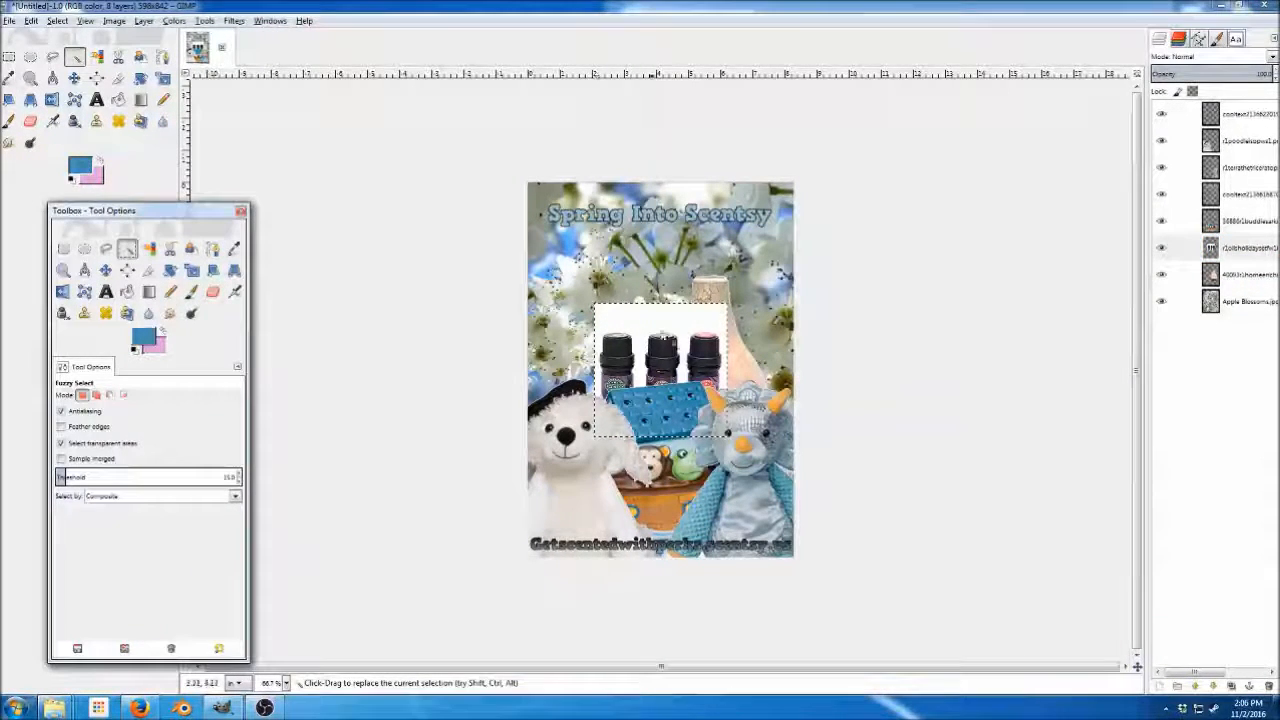
pyautogui.click(214, 292)
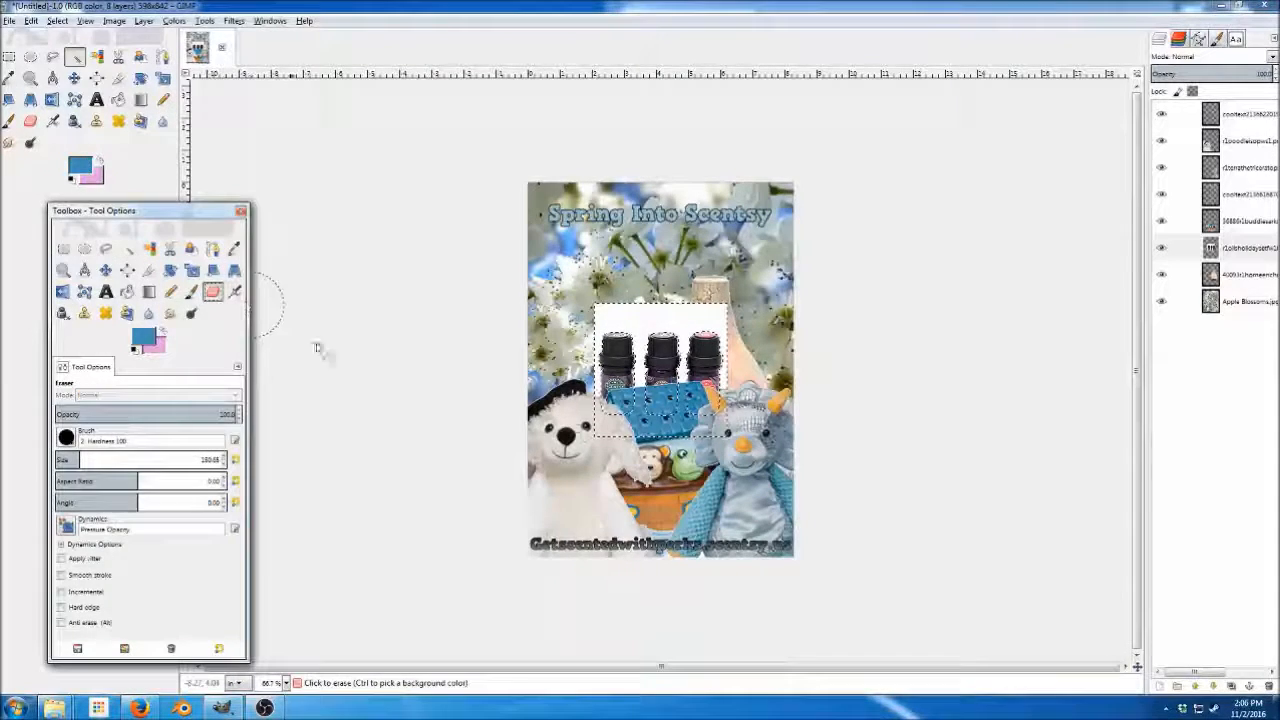
pyautogui.moveTo(690, 335); pyautogui.dragTo(580, 337)
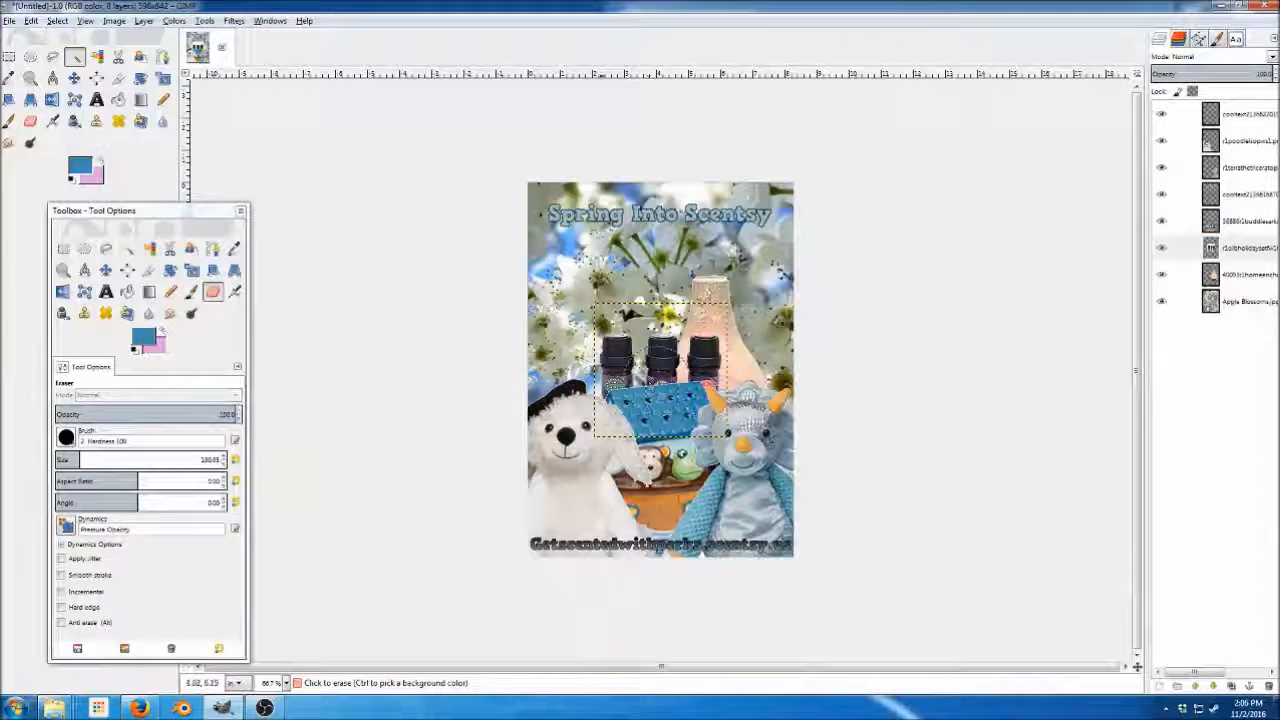
# Move the oil bottles left to sit above the white dog and clear the selection.
pyautogui.press('m')
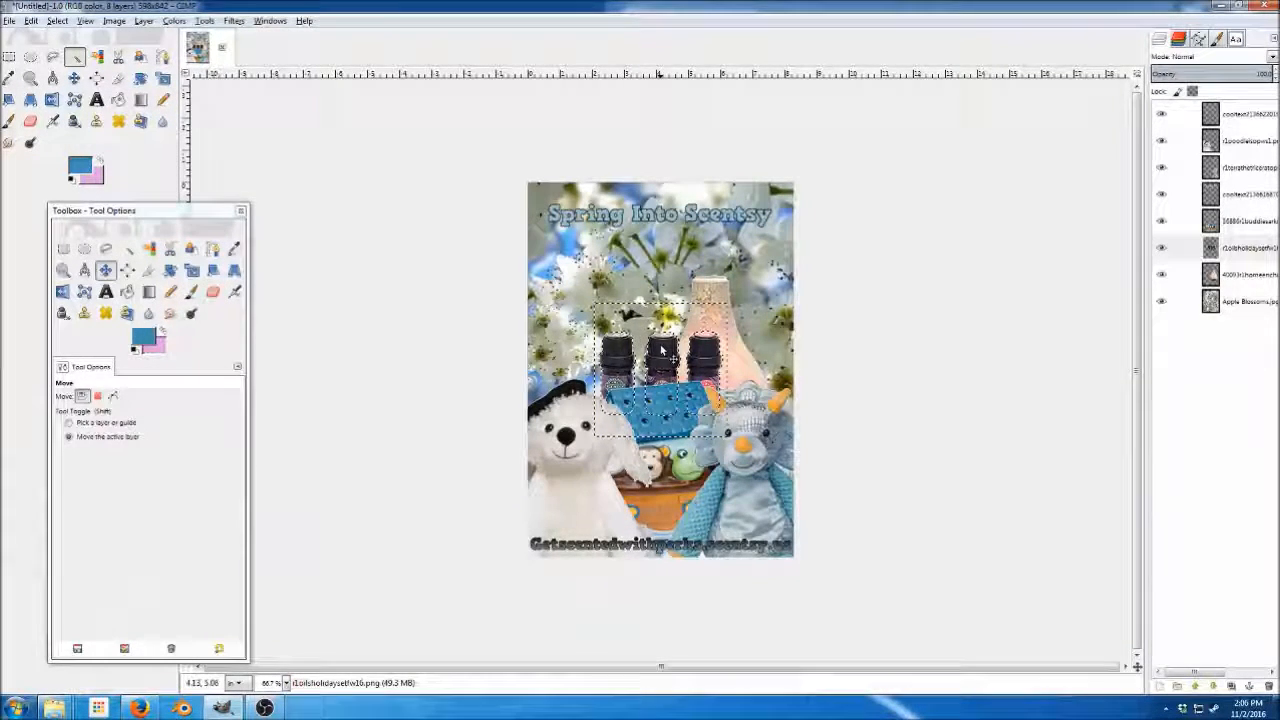
pyautogui.moveTo(661, 352); pyautogui.dragTo(591, 344)
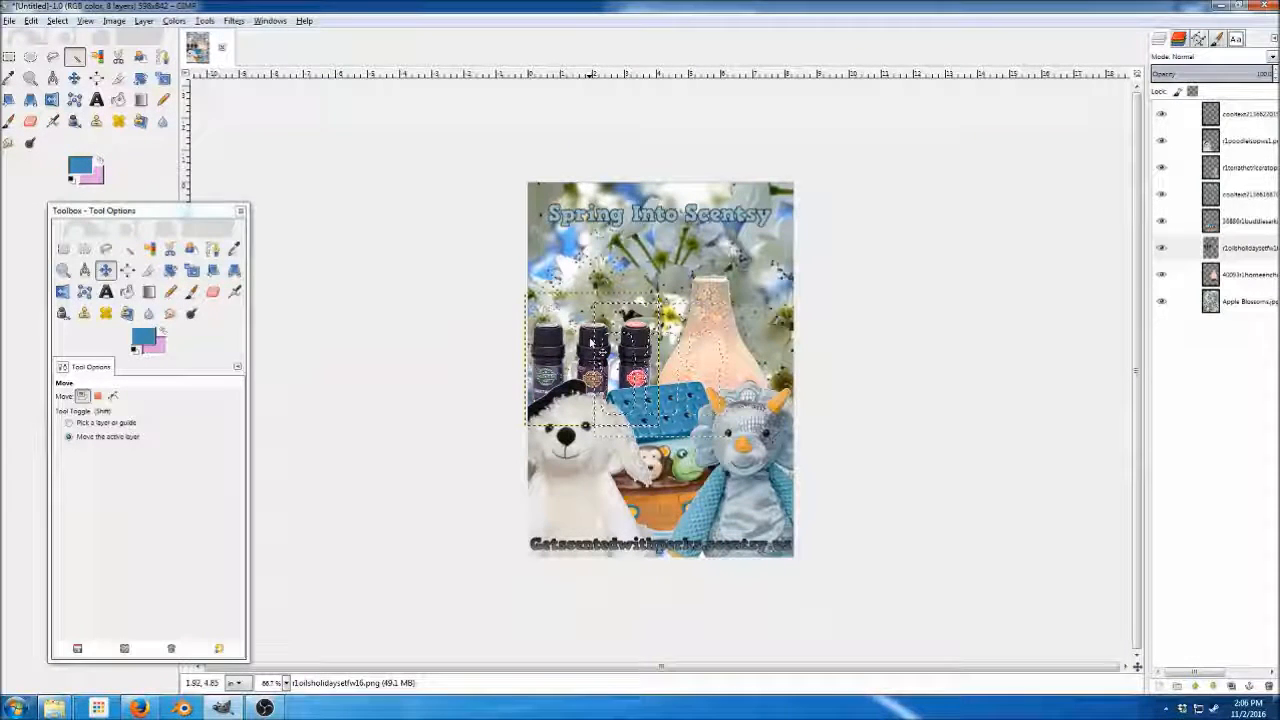
pyautogui.click(127, 250)
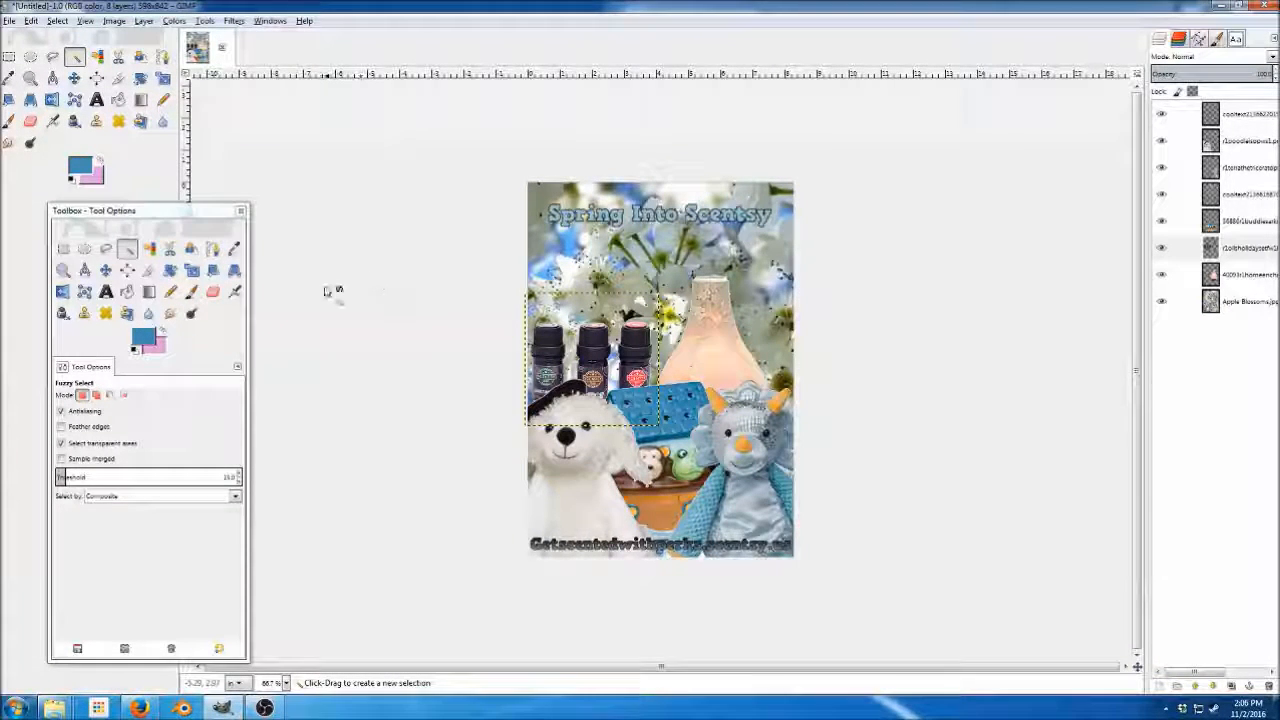
# Select the middle oil bottle with a rectangle, then cut it and paste it as a floating selection.
pyautogui.click(63, 249)
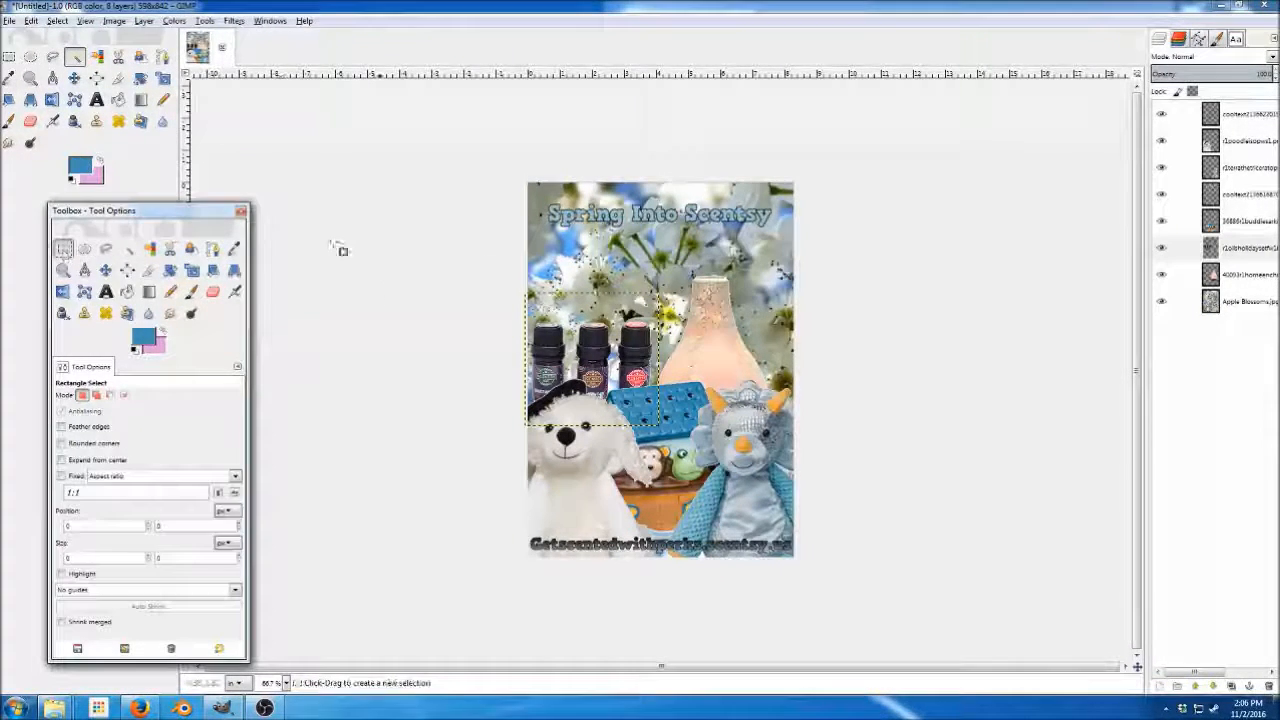
pyautogui.moveTo(568, 292); pyautogui.dragTo(616, 427)
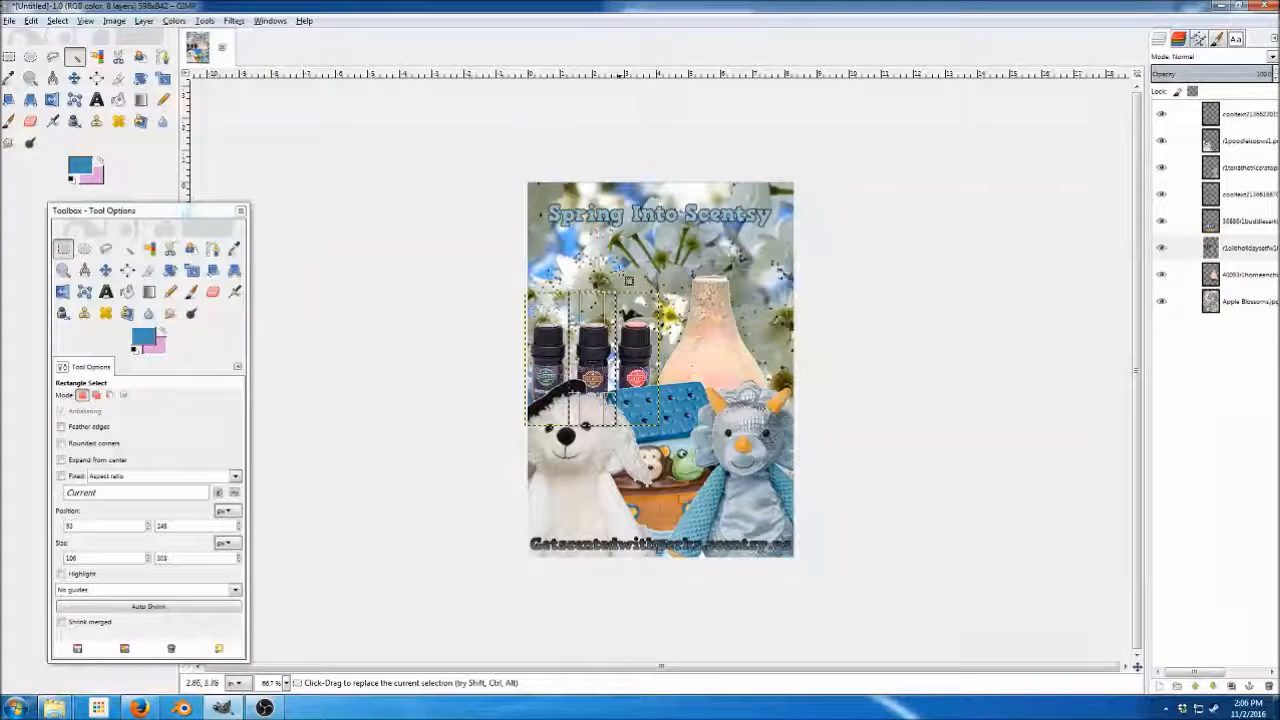
pyautogui.press('ctrl')
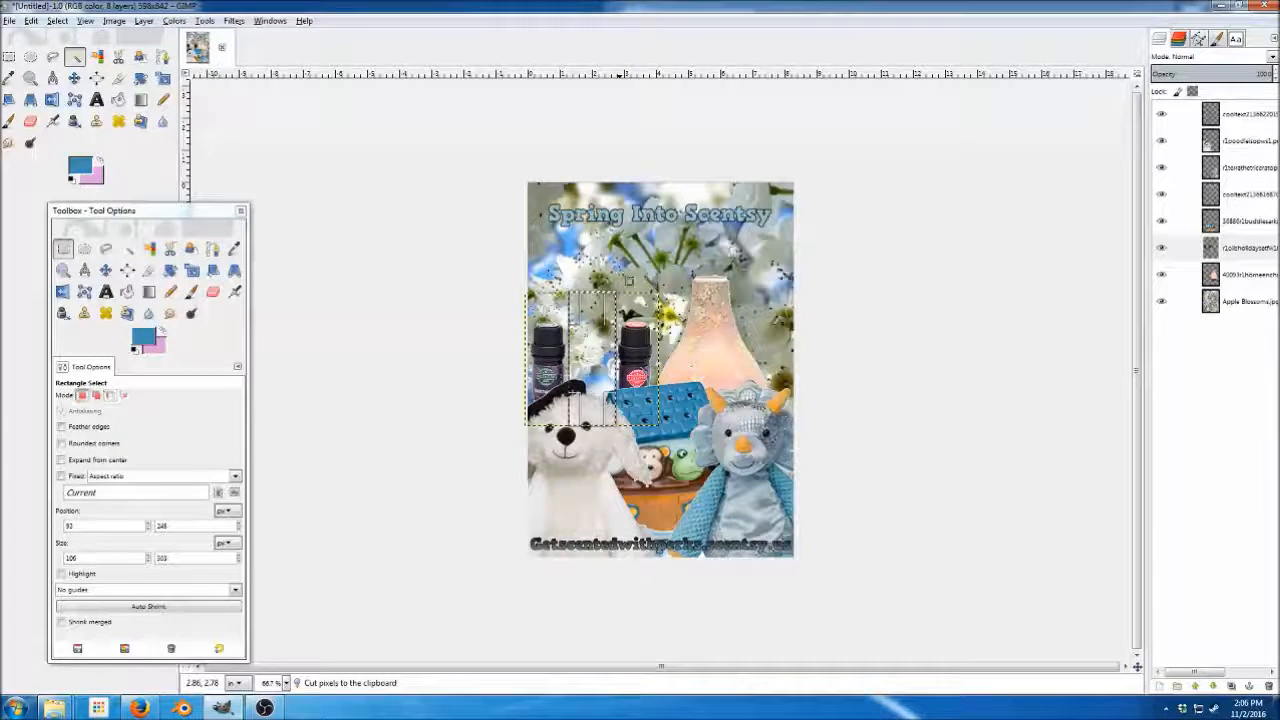
pyautogui.hotkey('ctrl', 'v')
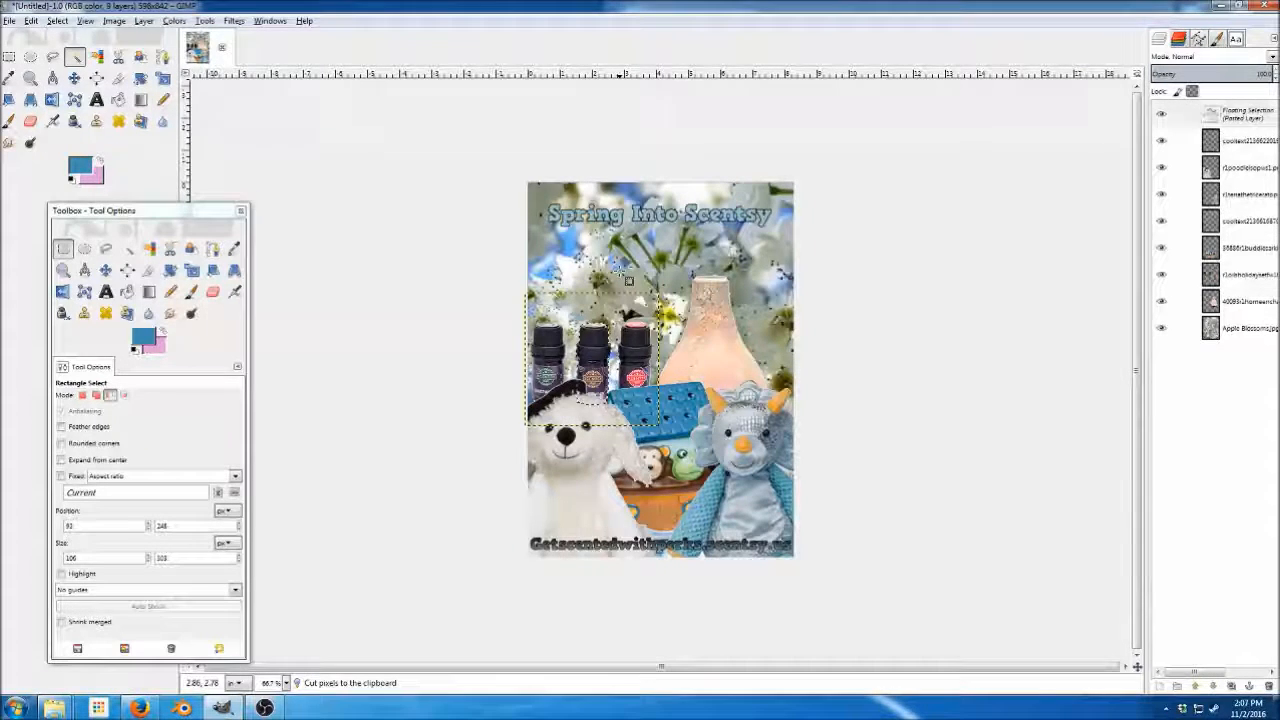
# Raise the pasted middle bottle above its neighbours and turn the floating selection into a new layer.
pyautogui.press('m')
pyautogui.moveTo(623, 343); pyautogui.dragTo(597, 334)
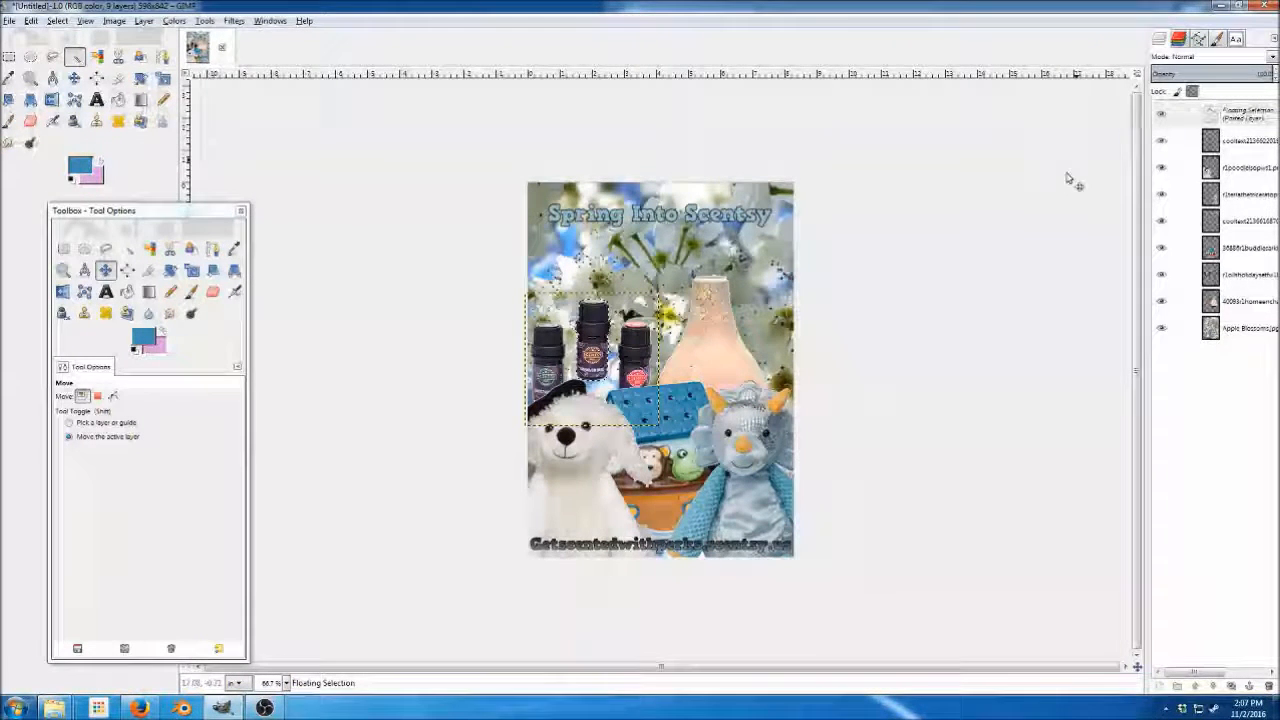
pyautogui.rightClick(1247, 121)
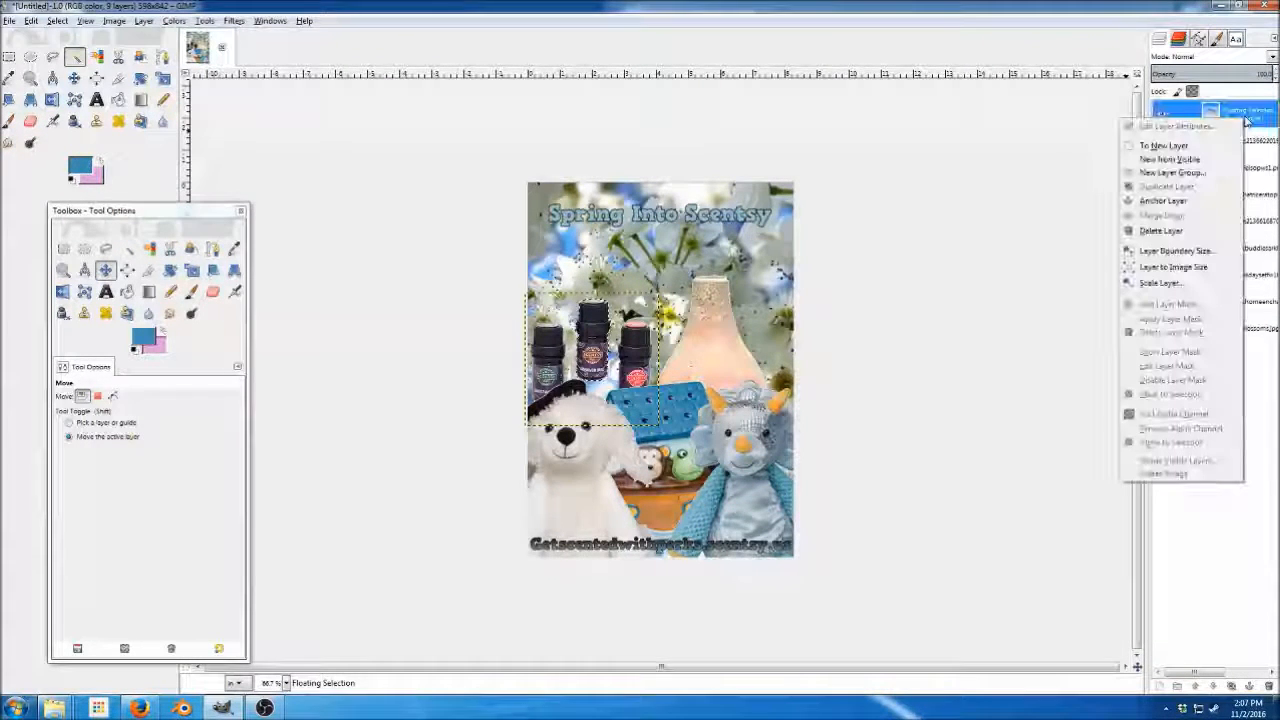
pyautogui.click(1182, 146)
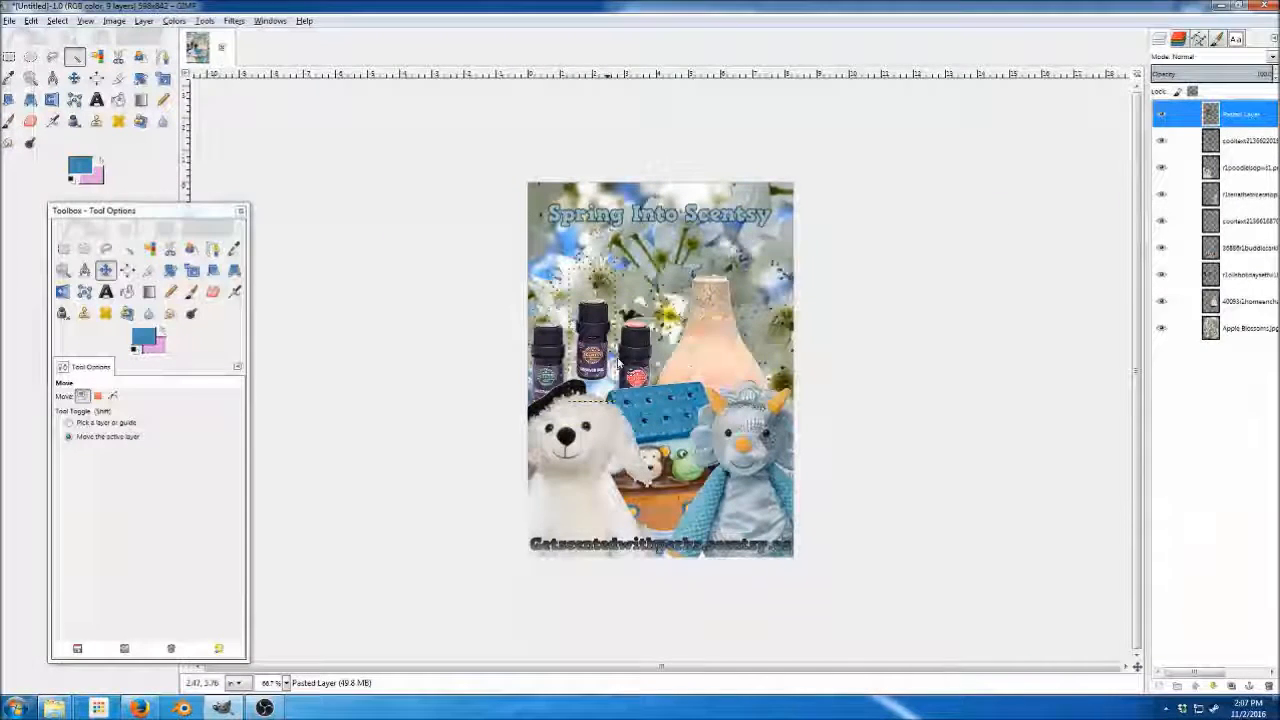
# Shift the middle bottle slightly up and left, and nudge the layer with the two outer bottles slightly down and left.
pyautogui.moveTo(594, 346); pyautogui.dragTo(632, 348)
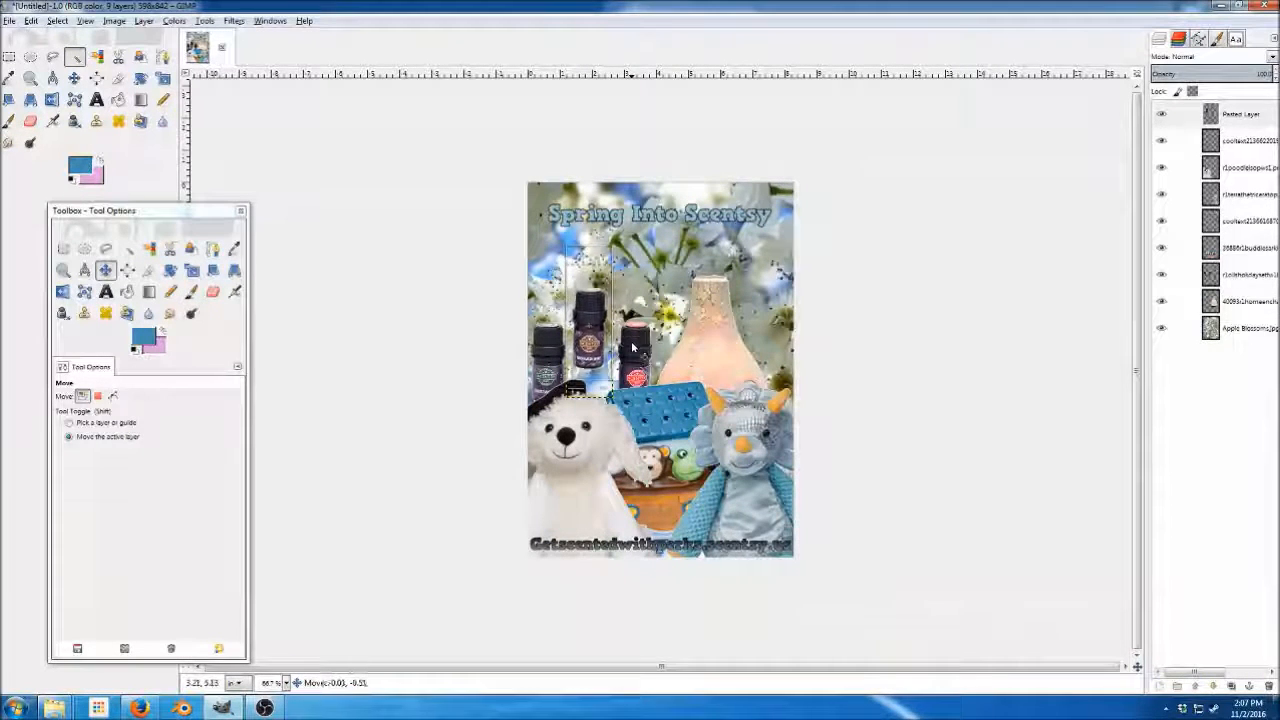
pyautogui.click(1248, 274)
pyautogui.moveTo(646, 351); pyautogui.dragTo(642, 352)
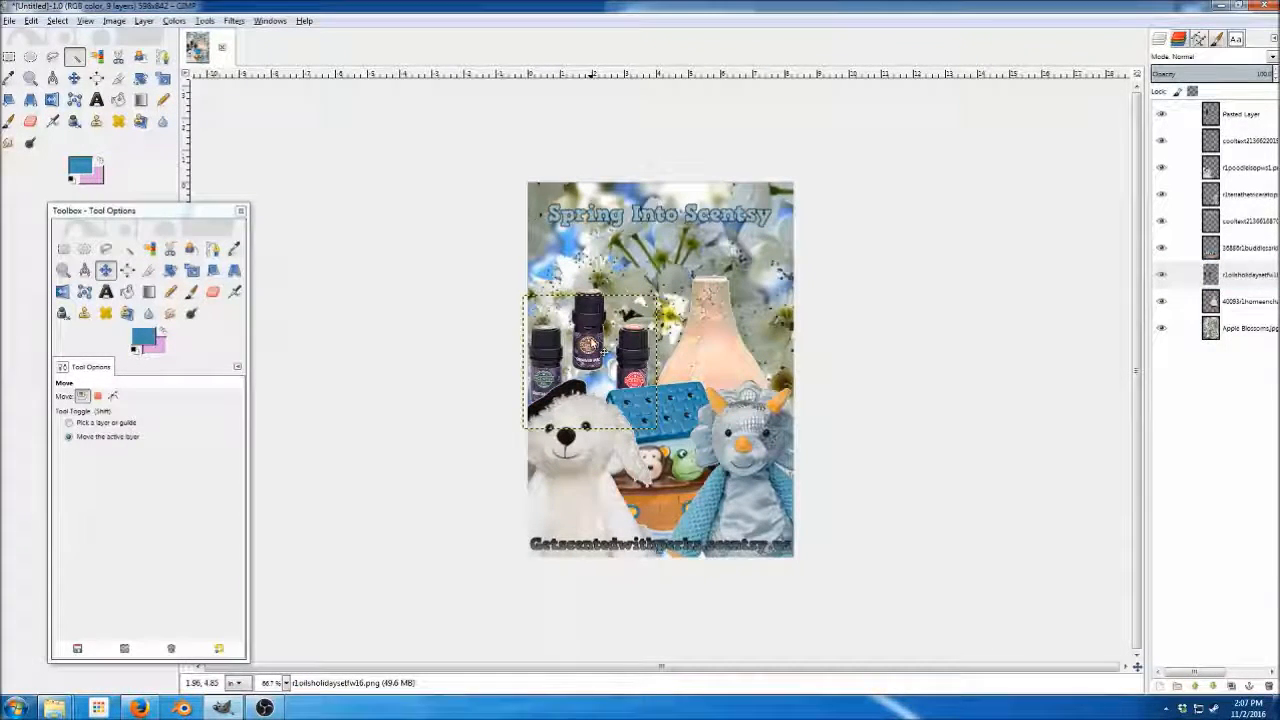
# Lower the middle bottle between the outer two and place its layer directly above the Apple Blossoms background.
pyautogui.click(1240, 118)
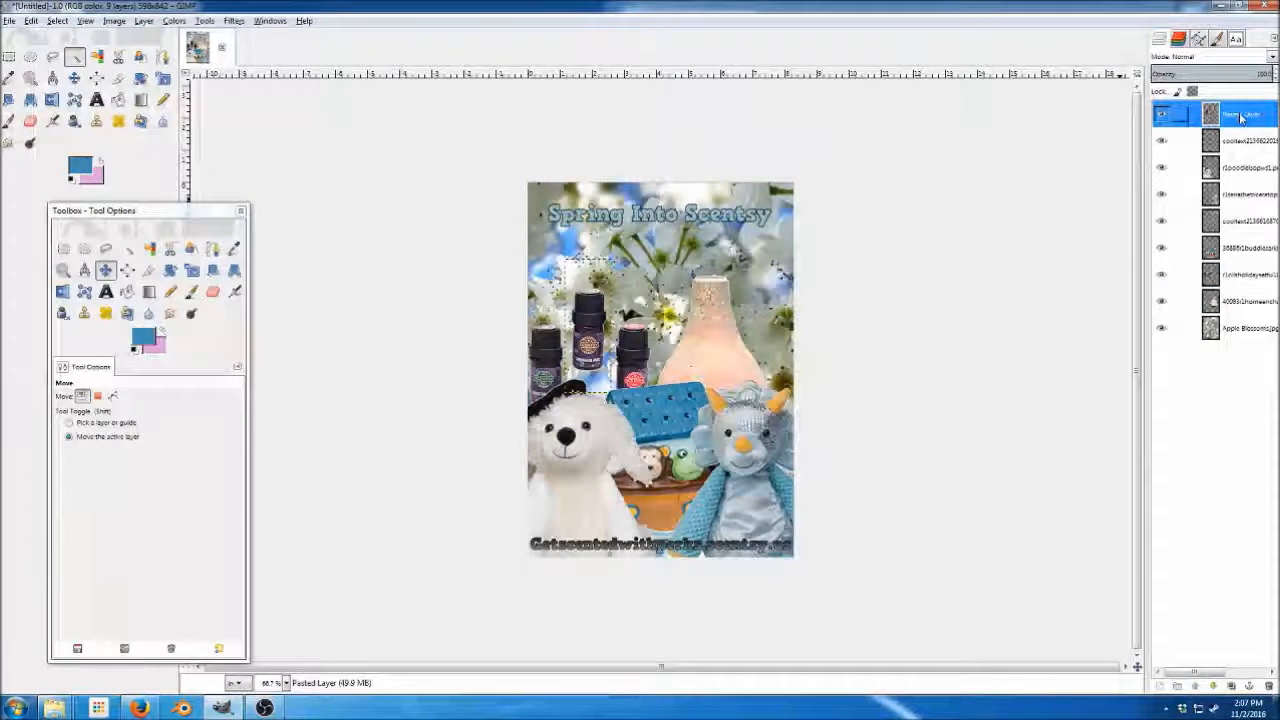
pyautogui.moveTo(579, 335); pyautogui.dragTo(581, 367)
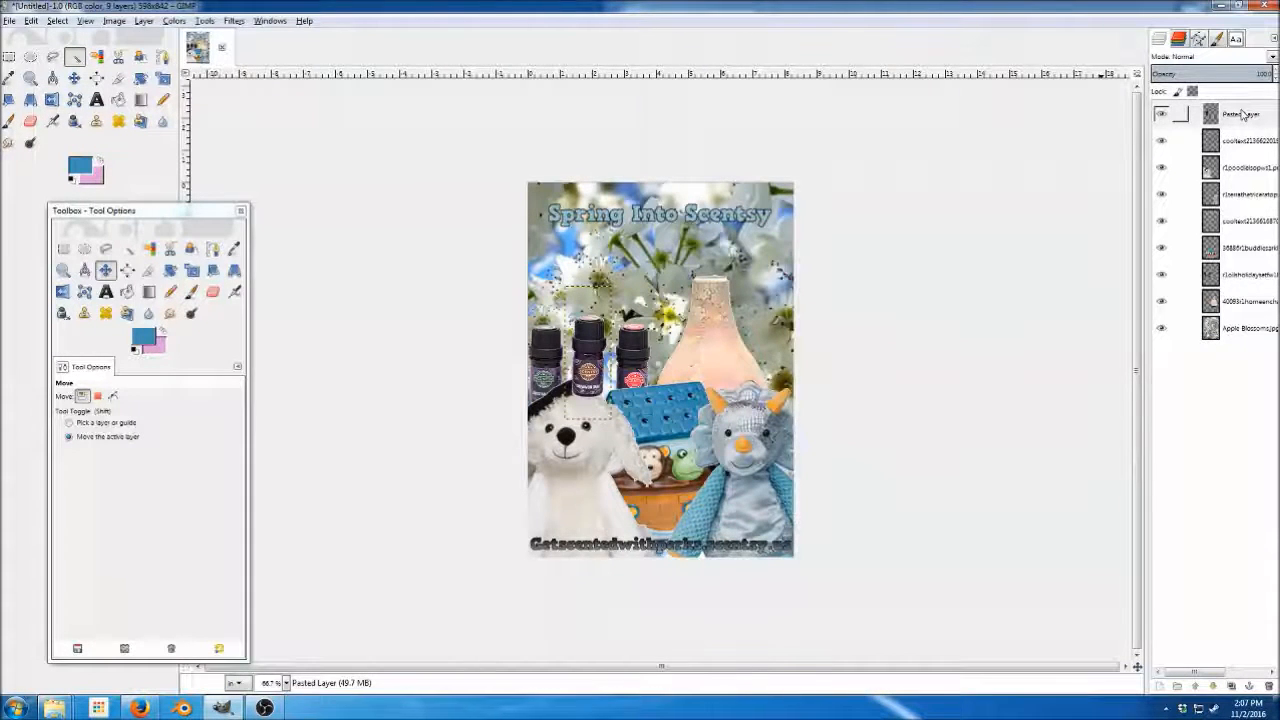
pyautogui.moveTo(1250, 118); pyautogui.dragTo(1247, 316)
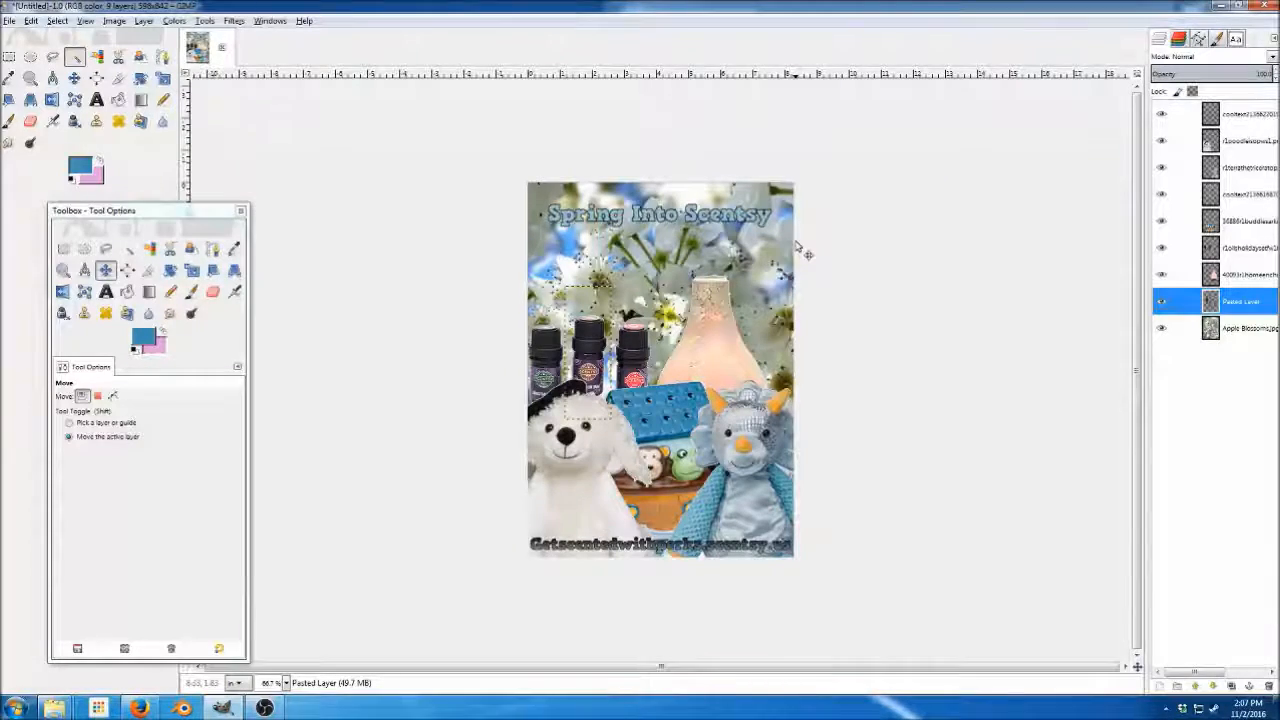
# Switch to Firefox, search for "qr code generator with clear background" and open the QR Code and 2D Code Generator form.
pyautogui.click(145, 707)
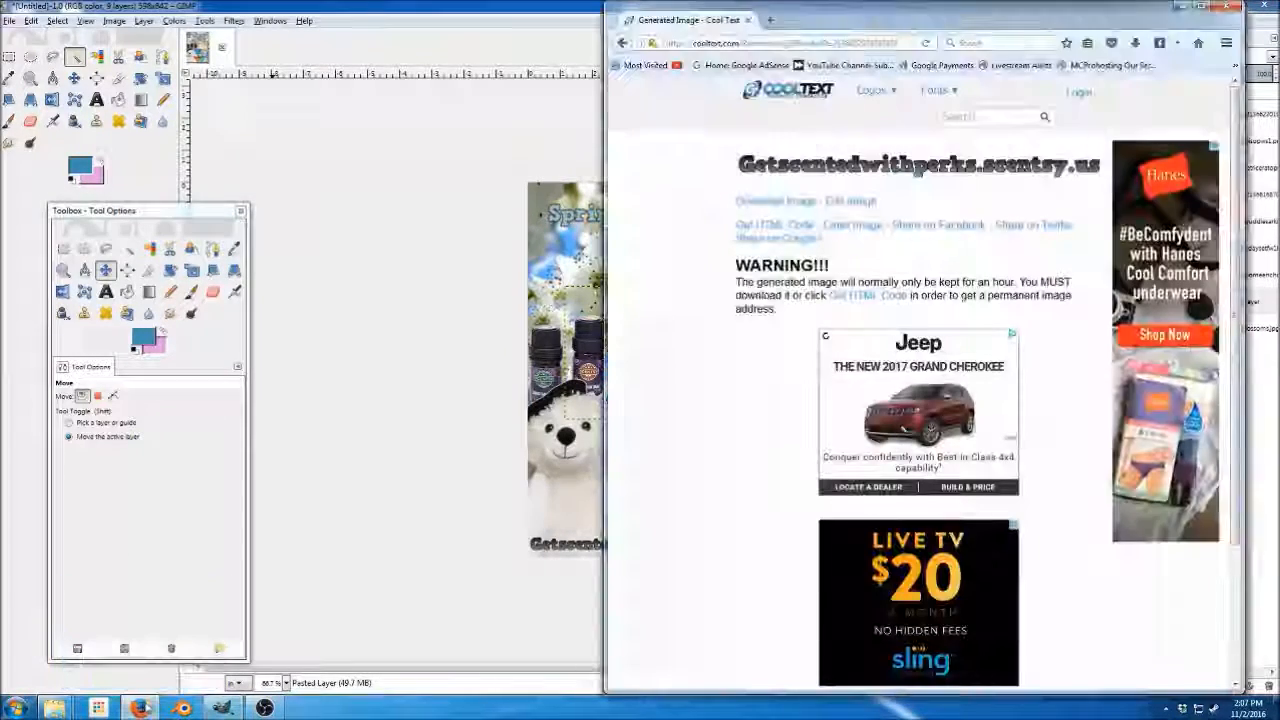
pyautogui.click(721, 44)
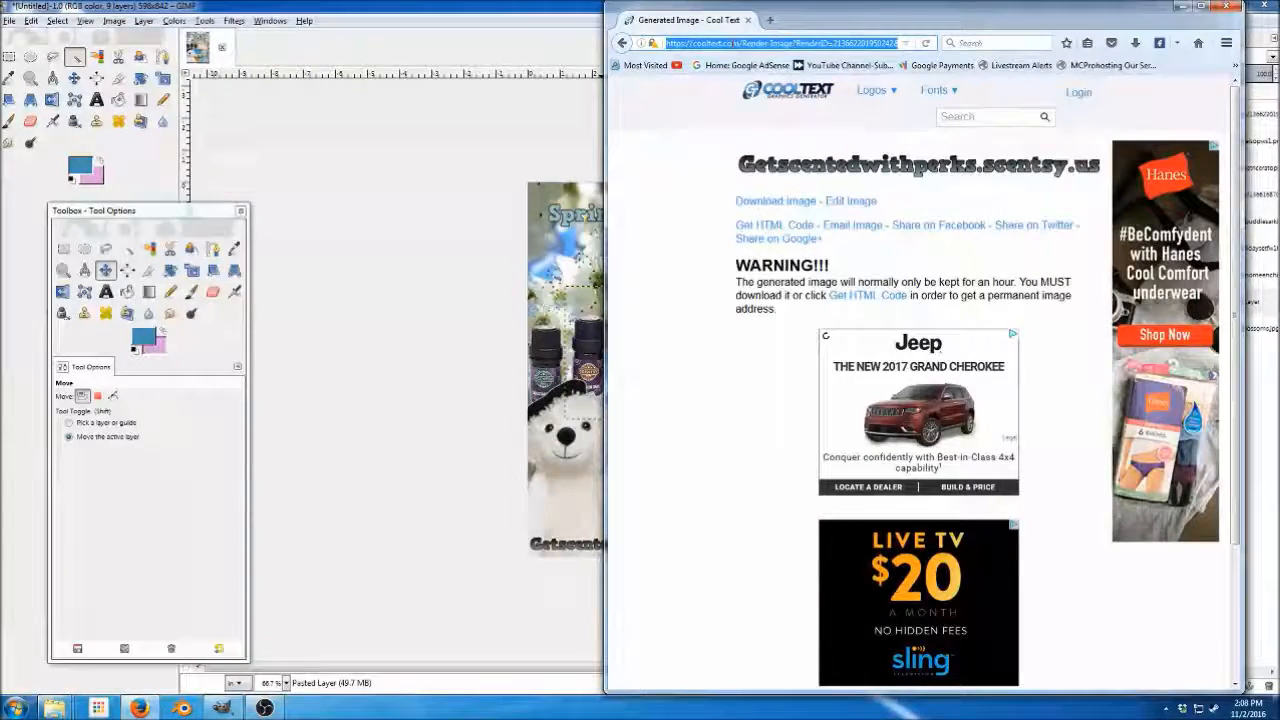
pyautogui.write('qr code')
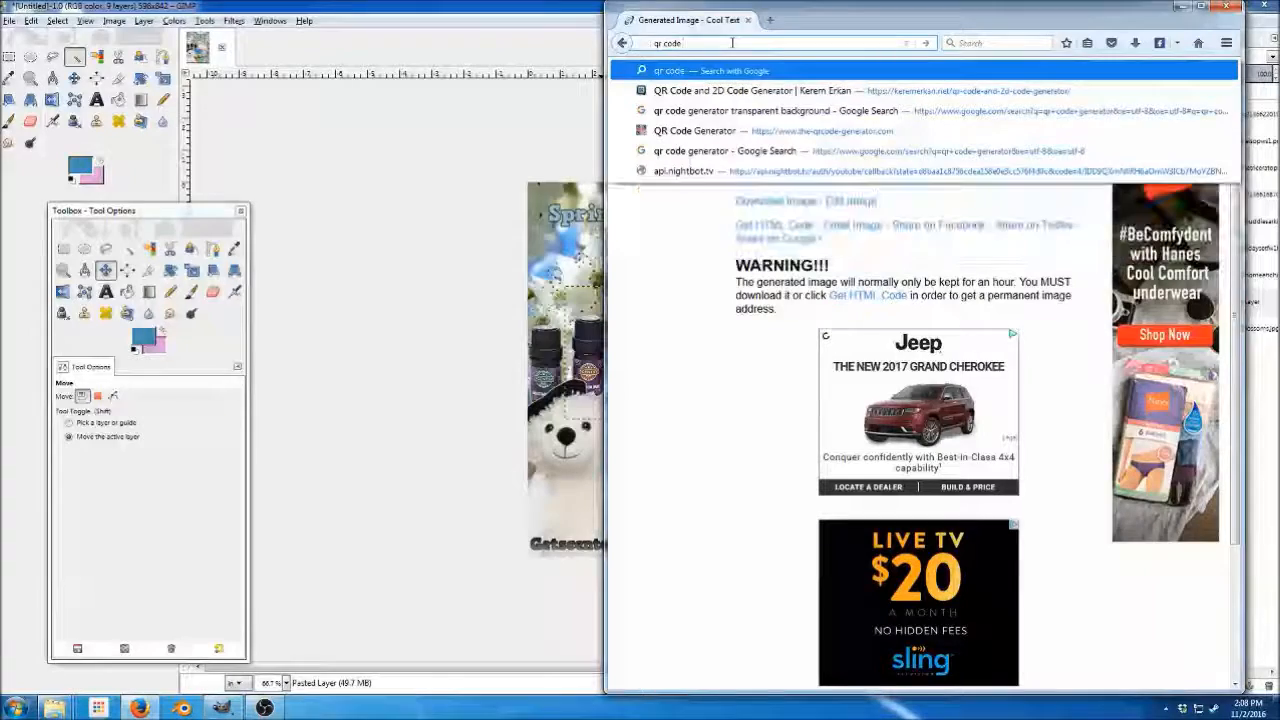
pyautogui.write(' gcenerator with')
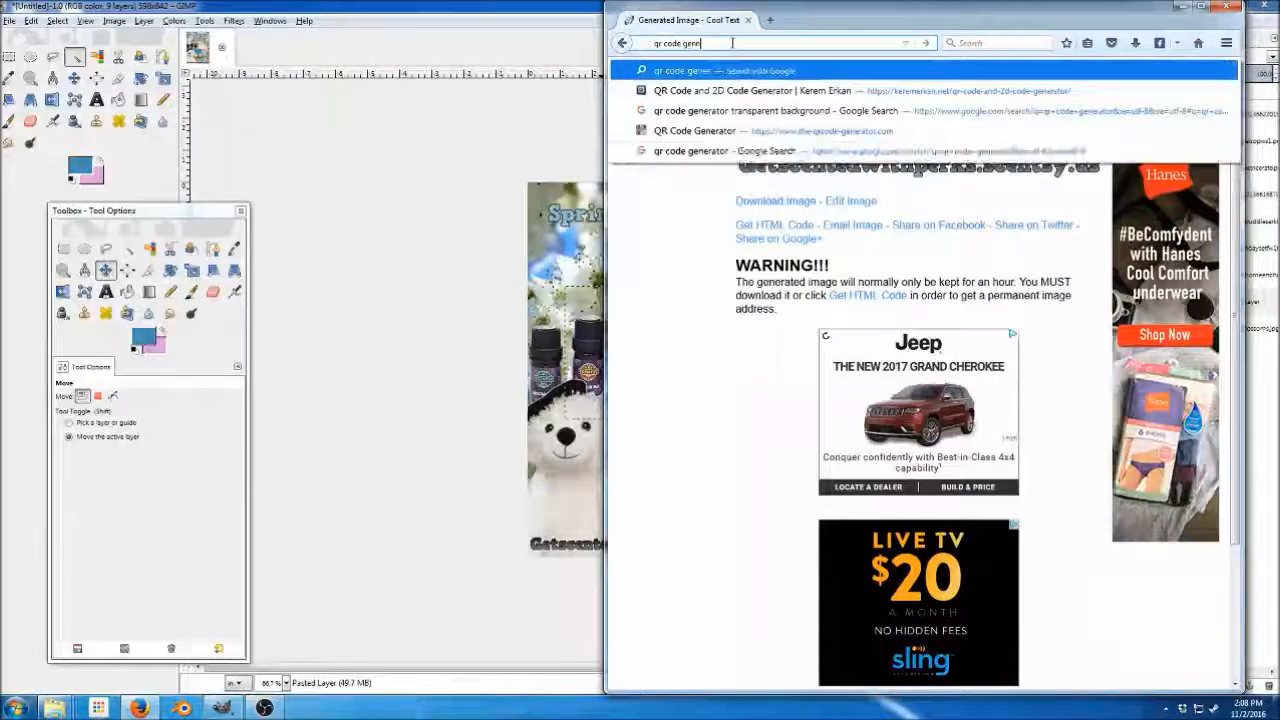
pyautogui.write(' clear background')
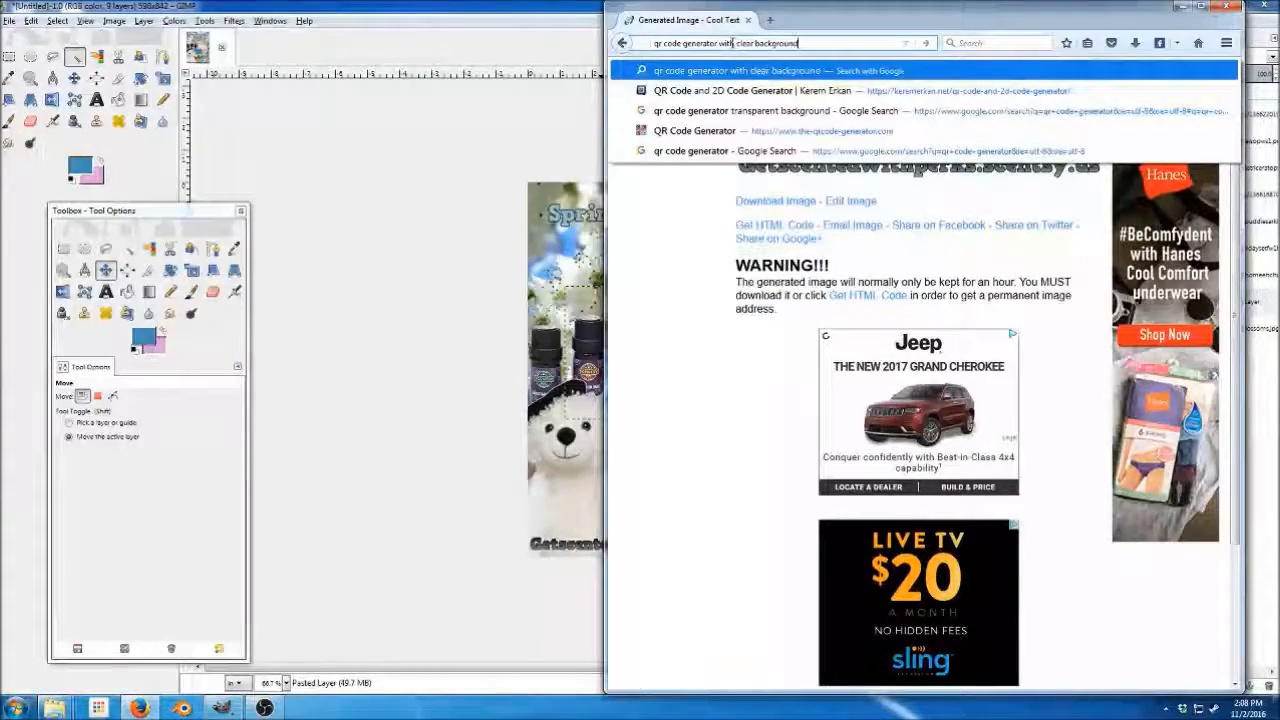
pyautogui.press('Return')
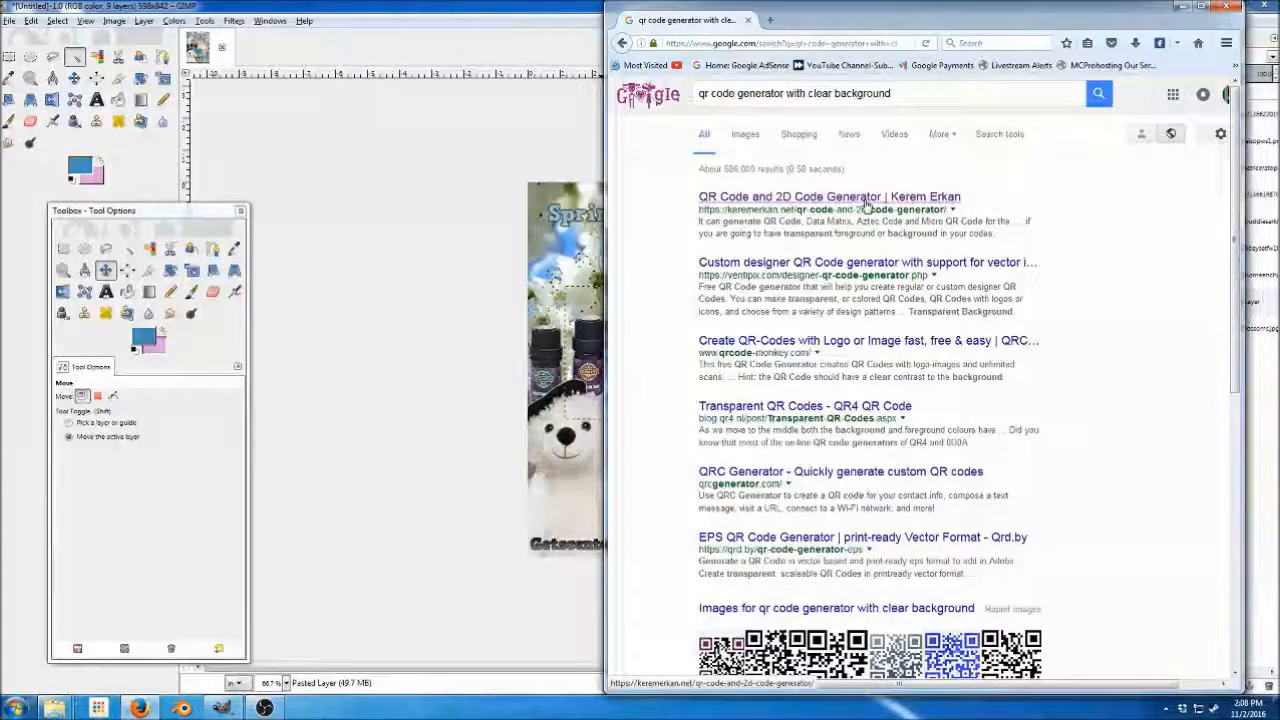
pyautogui.click(815, 198)
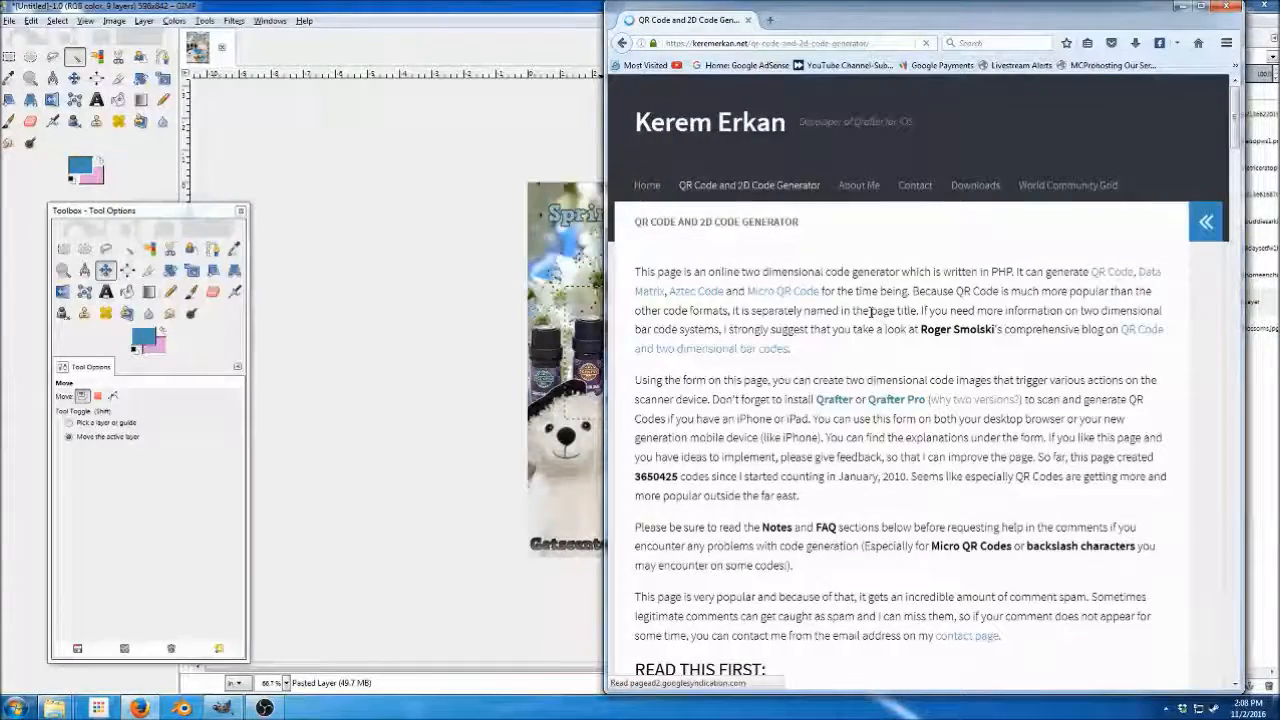
pyautogui.scroll(-10, 860, 325)
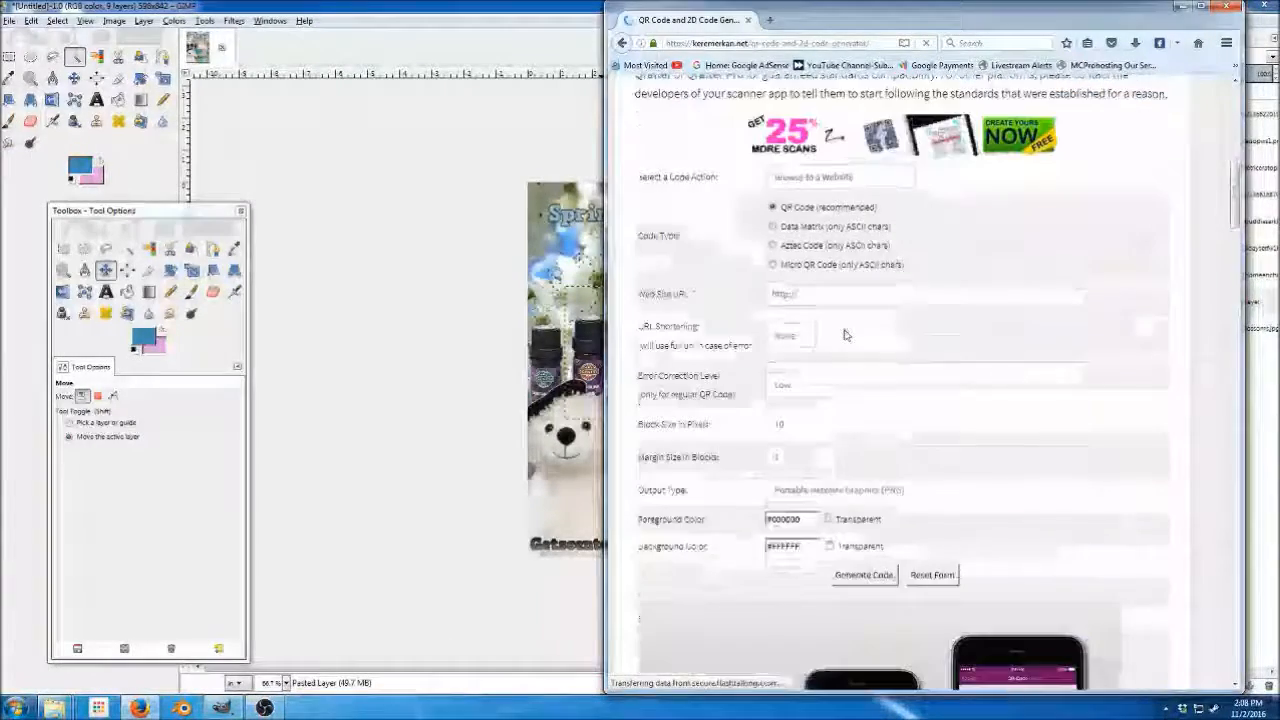
# Open getscentedwithperks.scentsy.us in a new browser tab and copy its full web address.
pyautogui.click(770, 20)
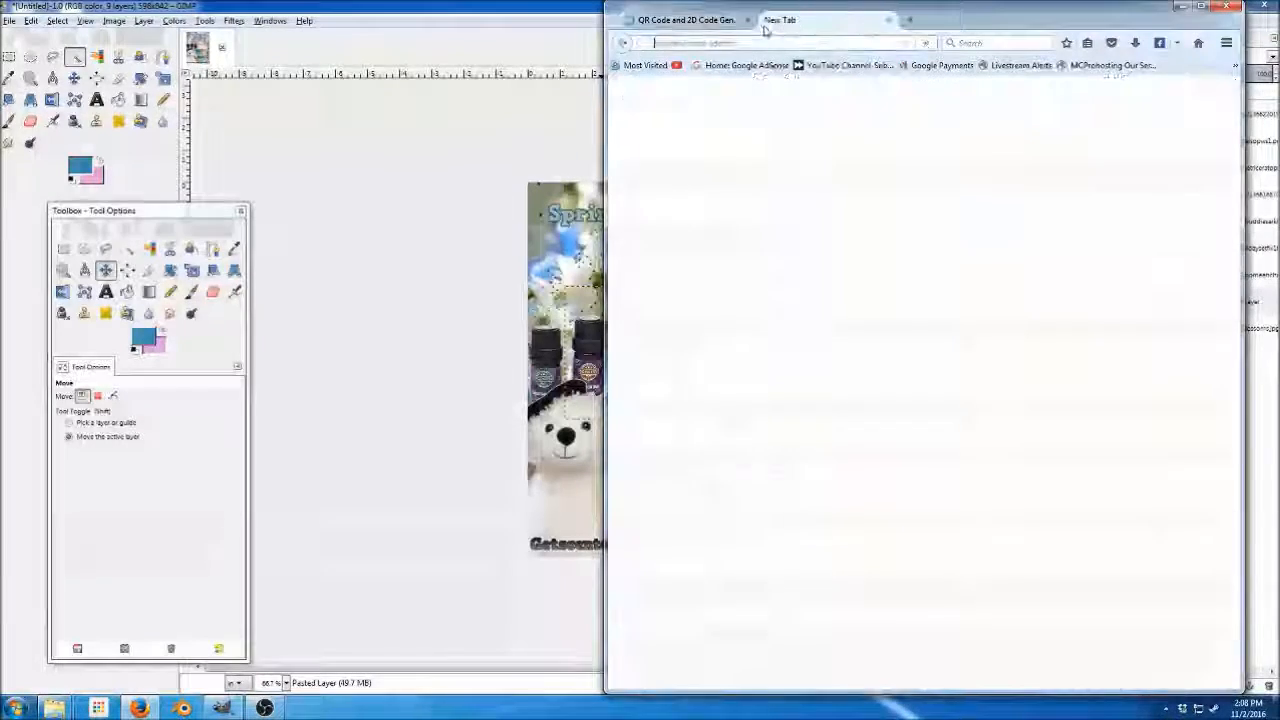
pyautogui.write('getscentedwithperks.scentsy.us/')
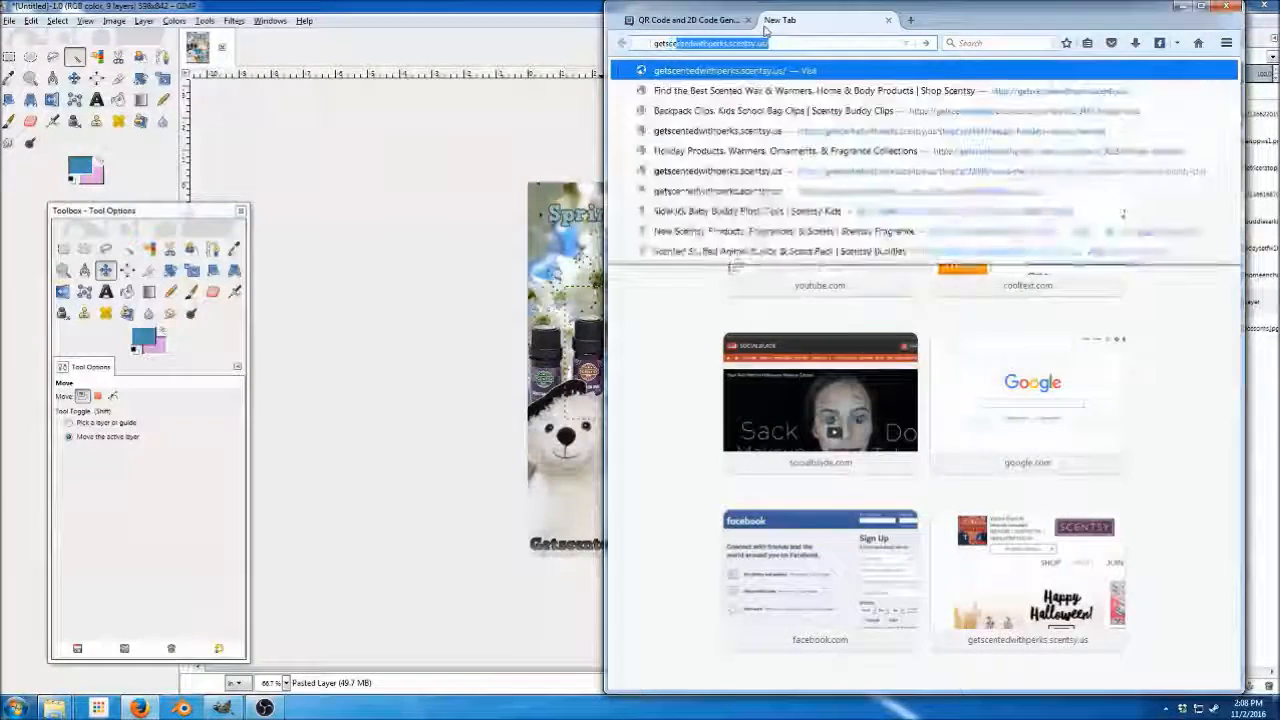
pyautogui.press('Return')
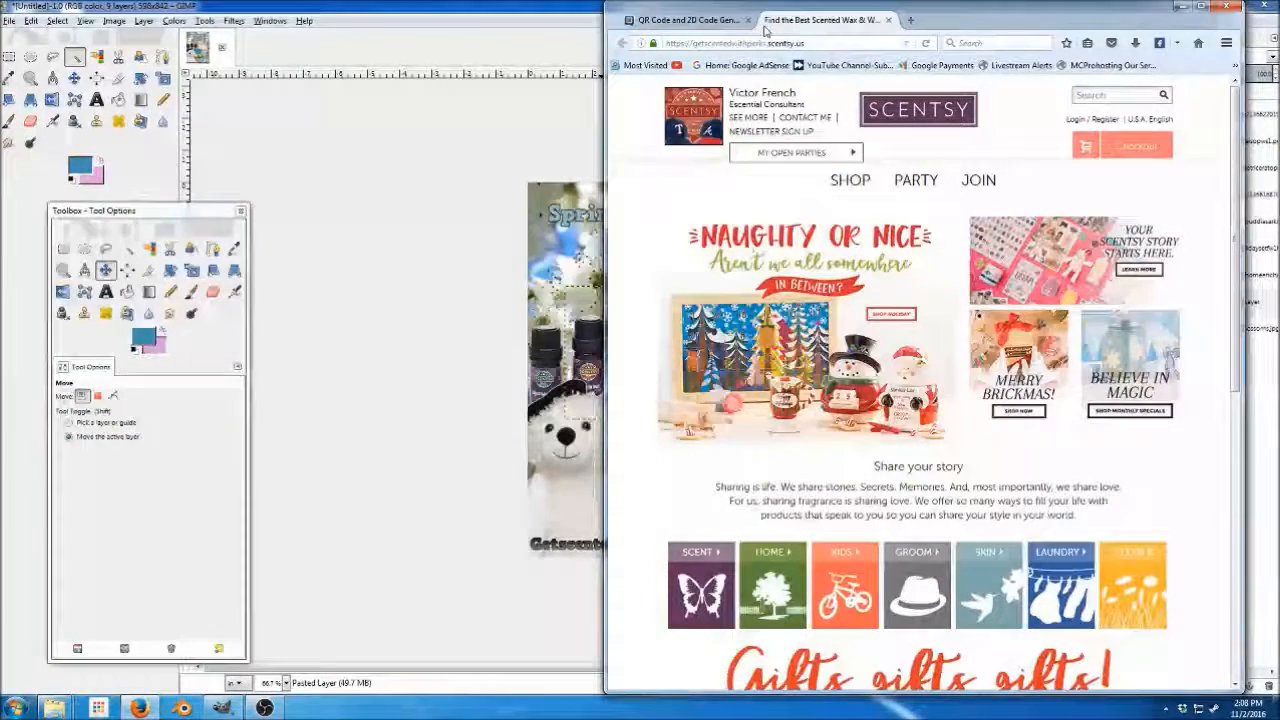
pyautogui.click(783, 43)
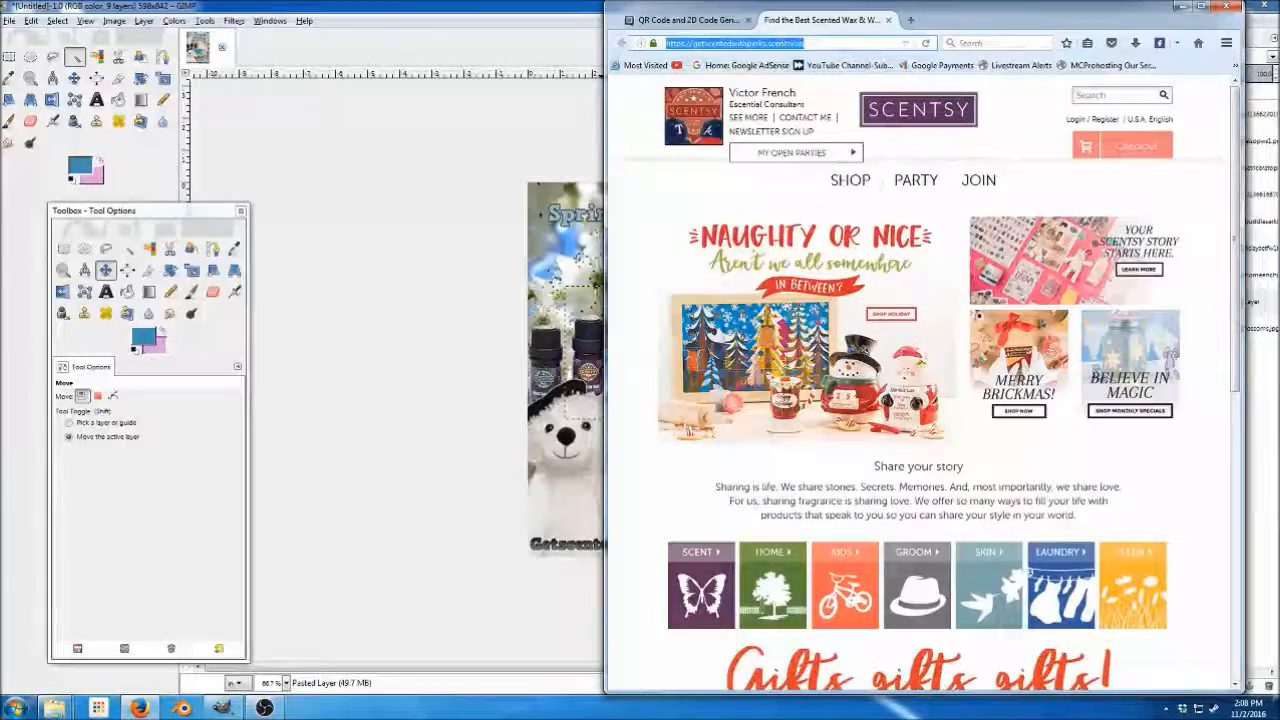
pyautogui.click(683, 20)
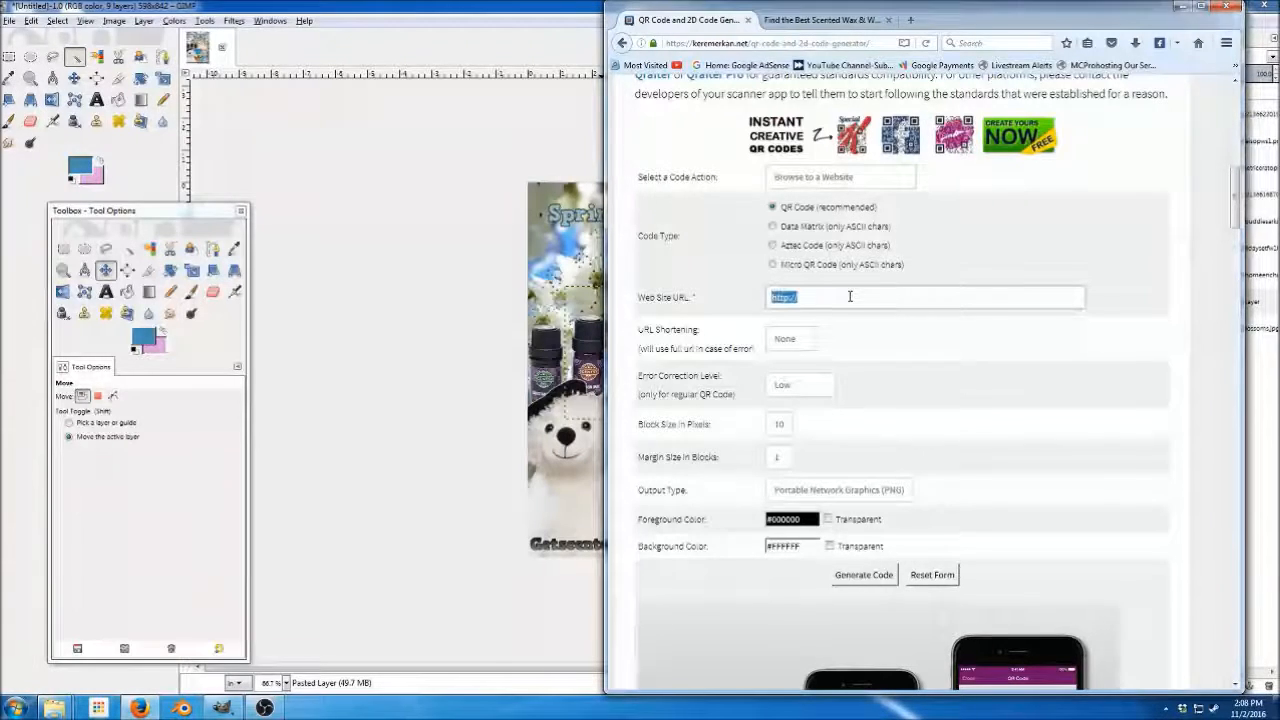
pyautogui.write('https://getscentedwithperks.scentsy.us/')
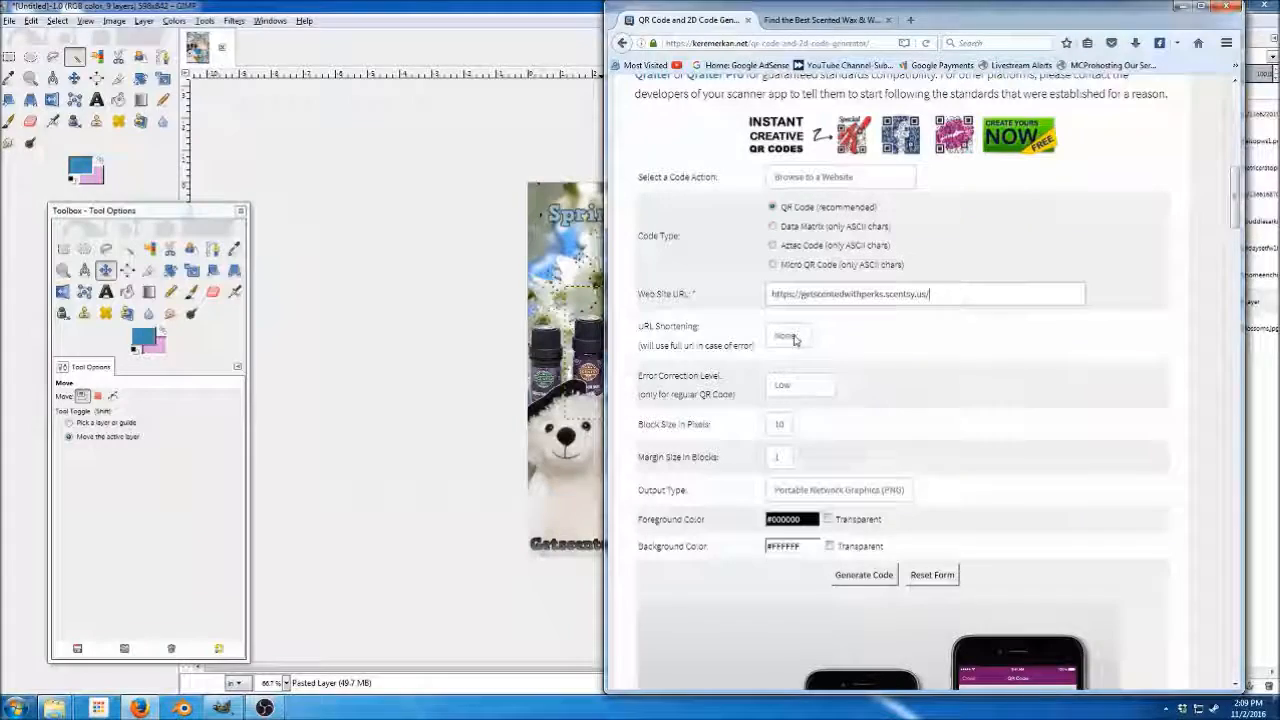
pyautogui.click(785, 377)
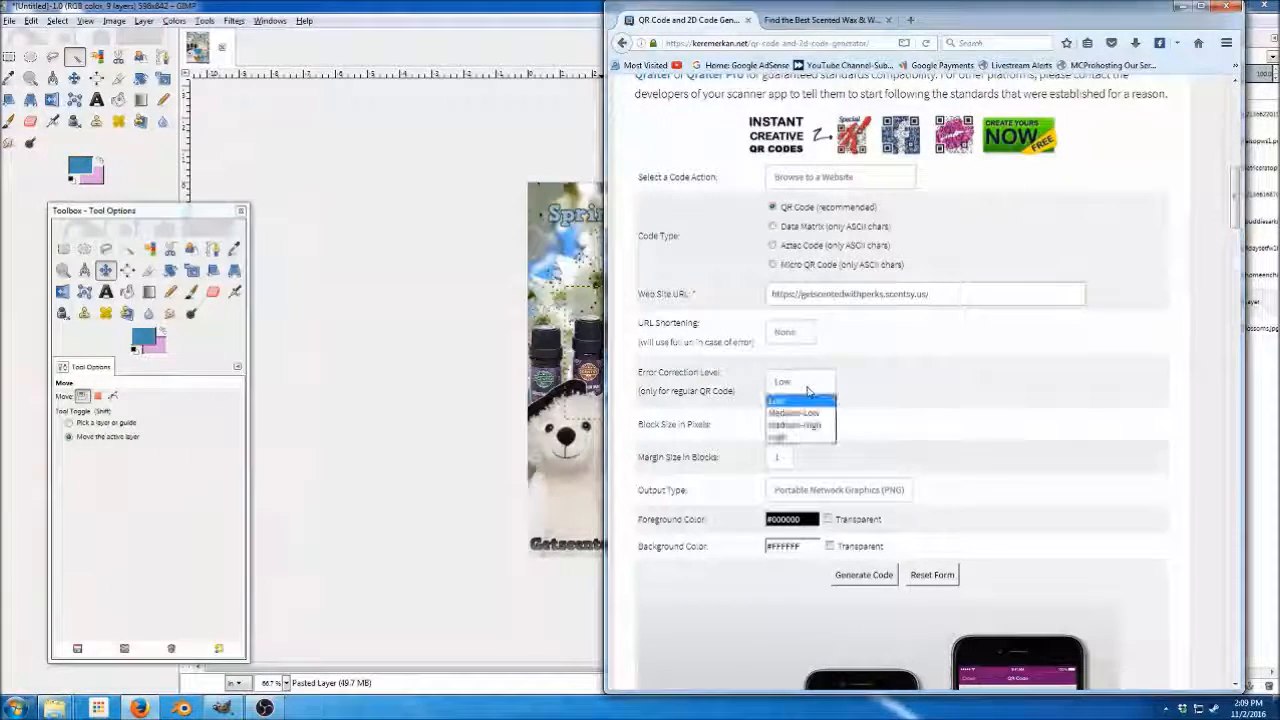
pyautogui.click(802, 427)
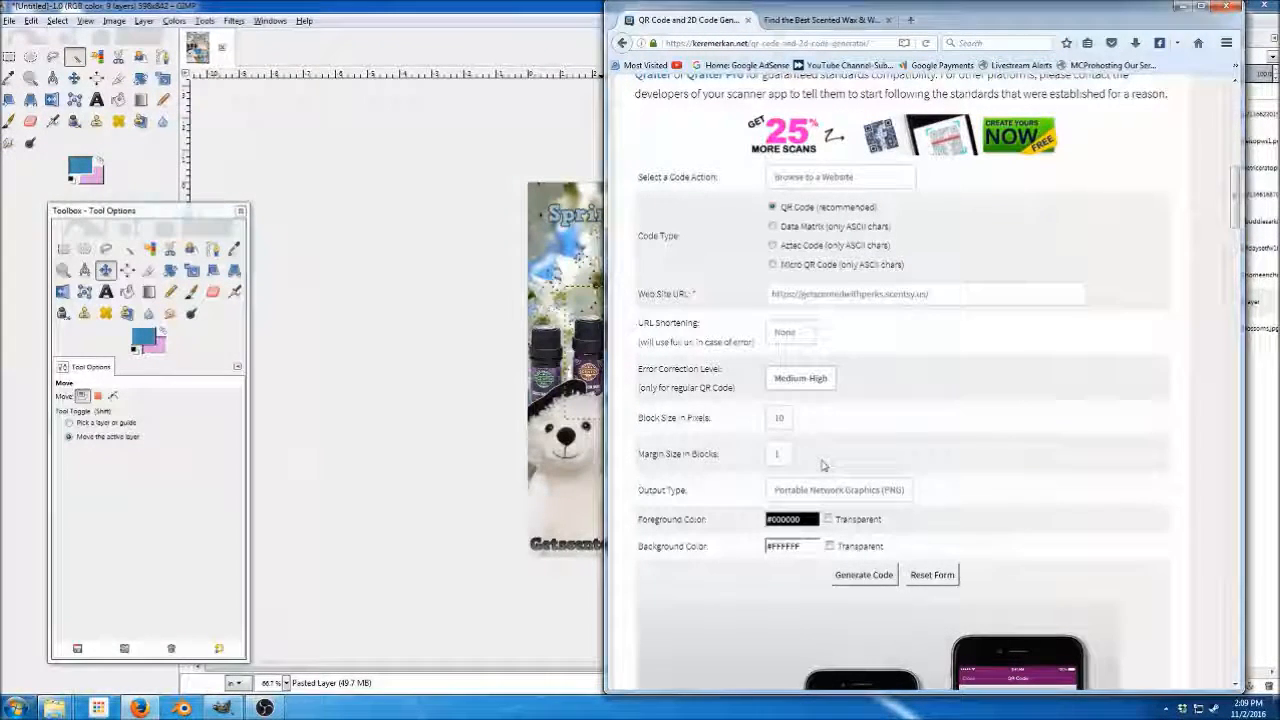
# Generate the QR code with a light blue foreground color and a transparent background.
pyautogui.click(816, 516)
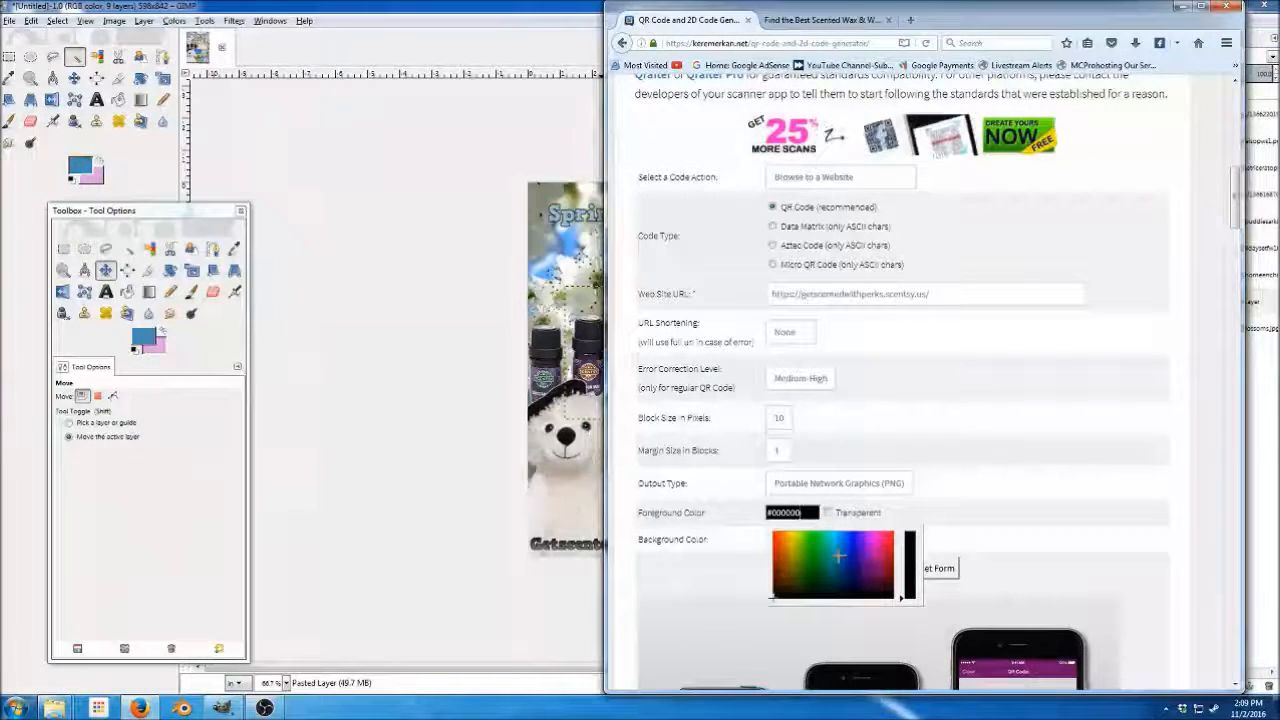
pyautogui.click(829, 543)
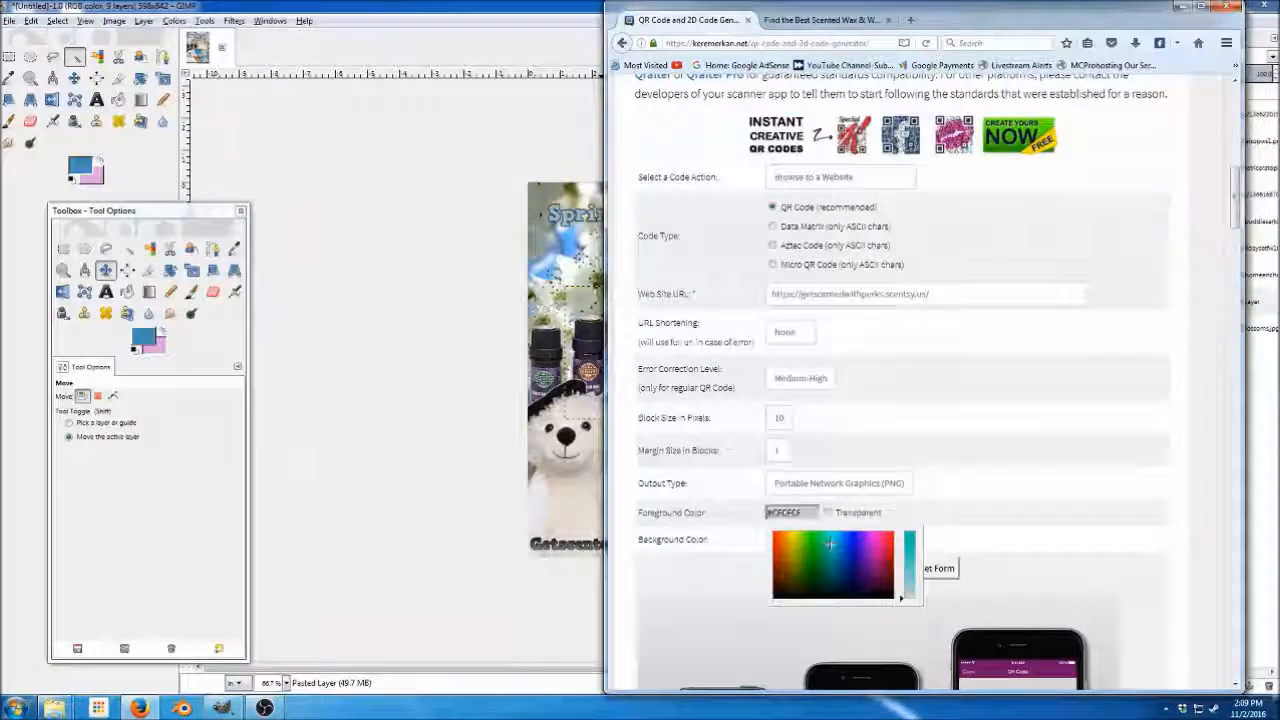
pyautogui.click(834, 545)
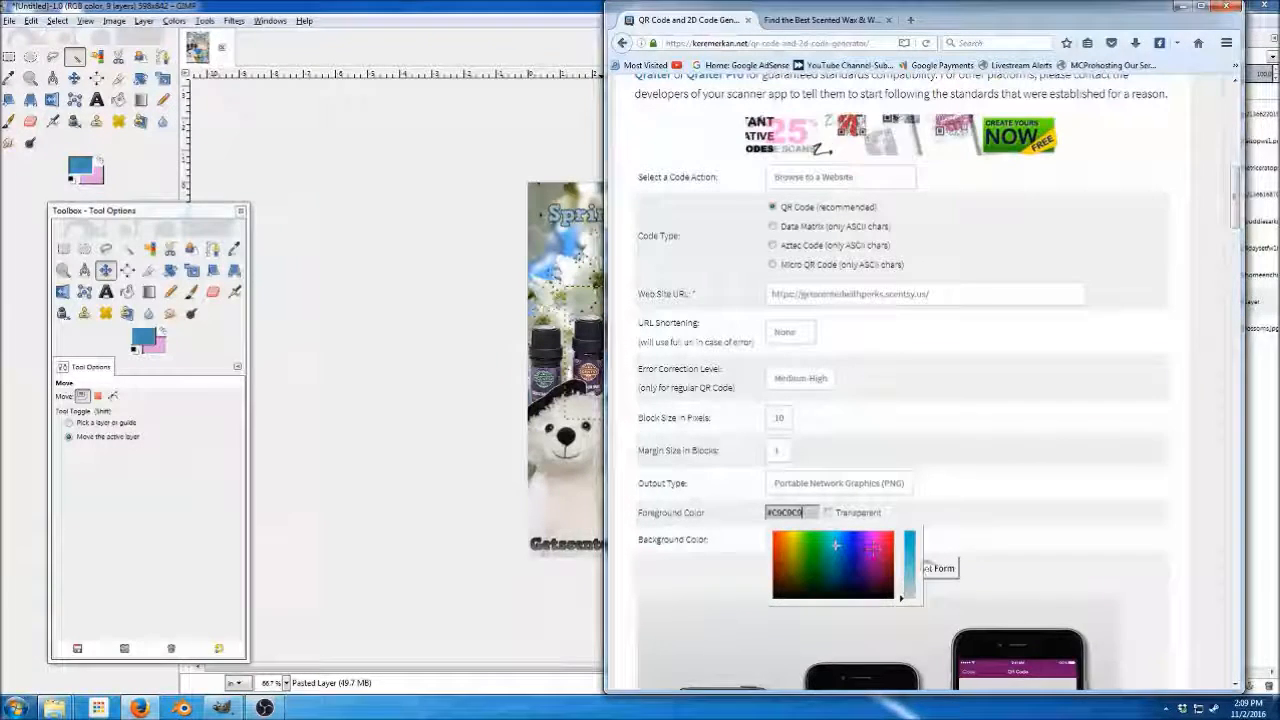
pyautogui.click(909, 554)
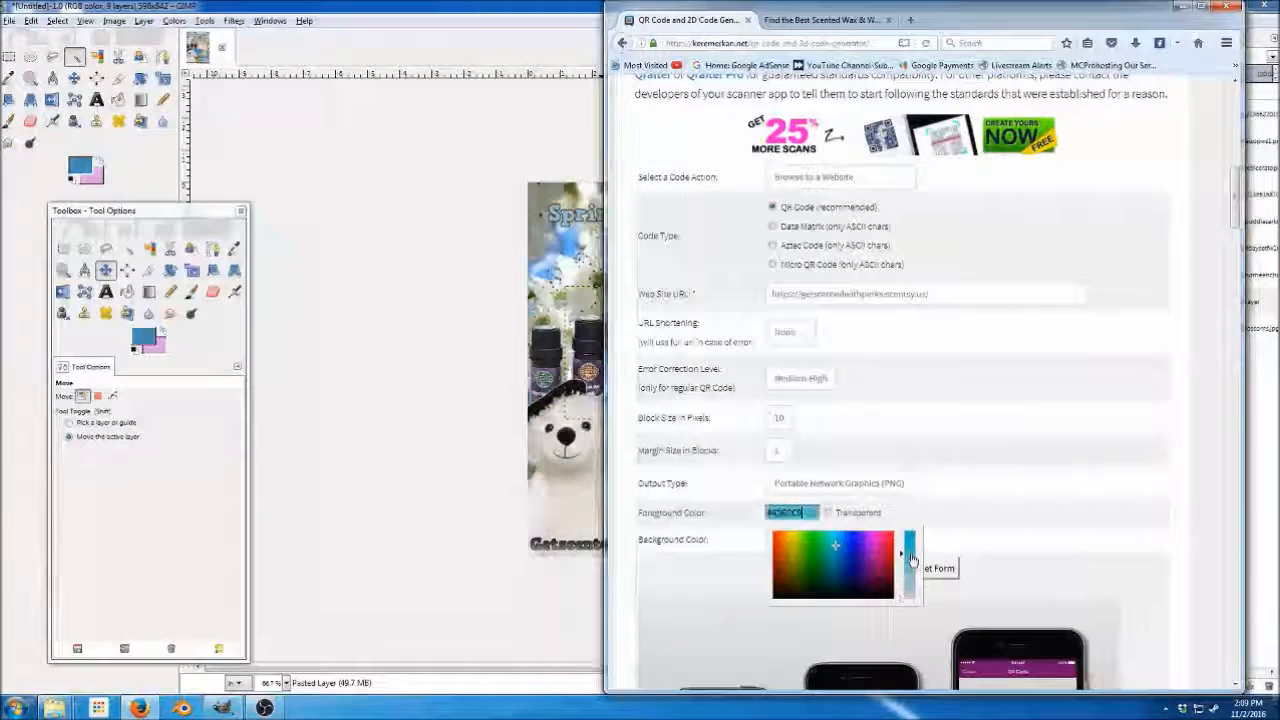
pyautogui.click(934, 510)
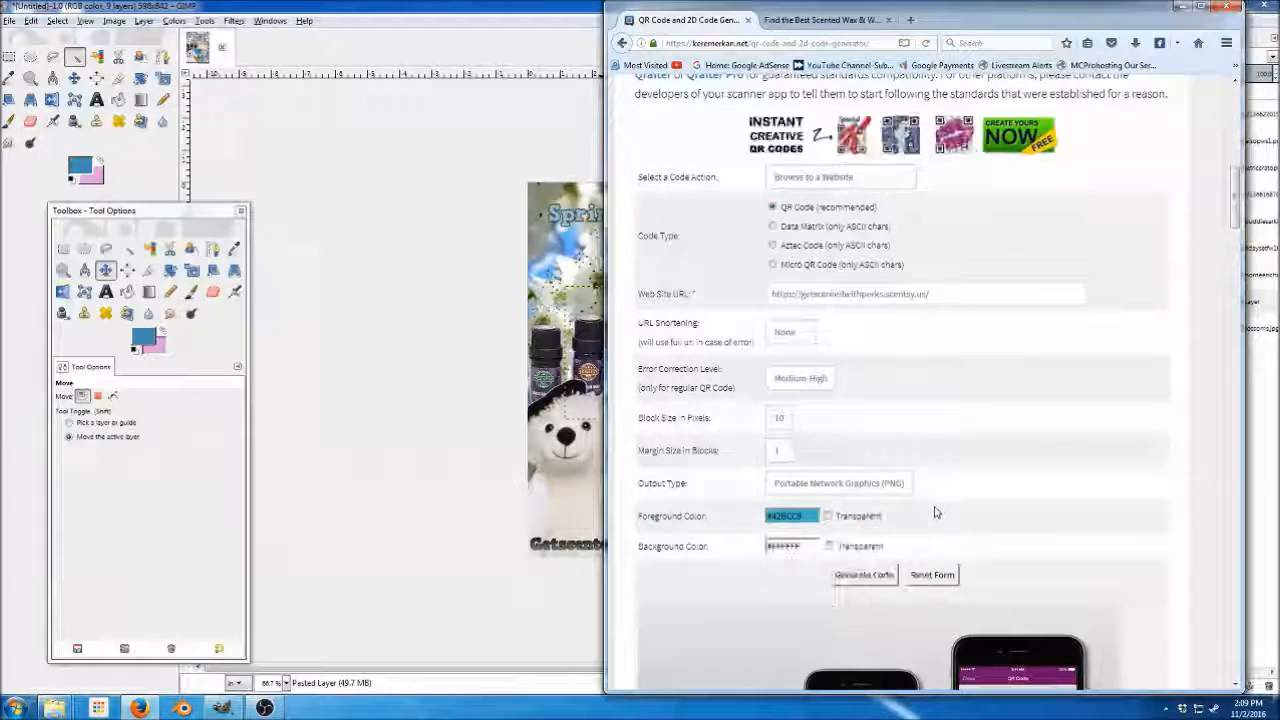
pyautogui.click(829, 543)
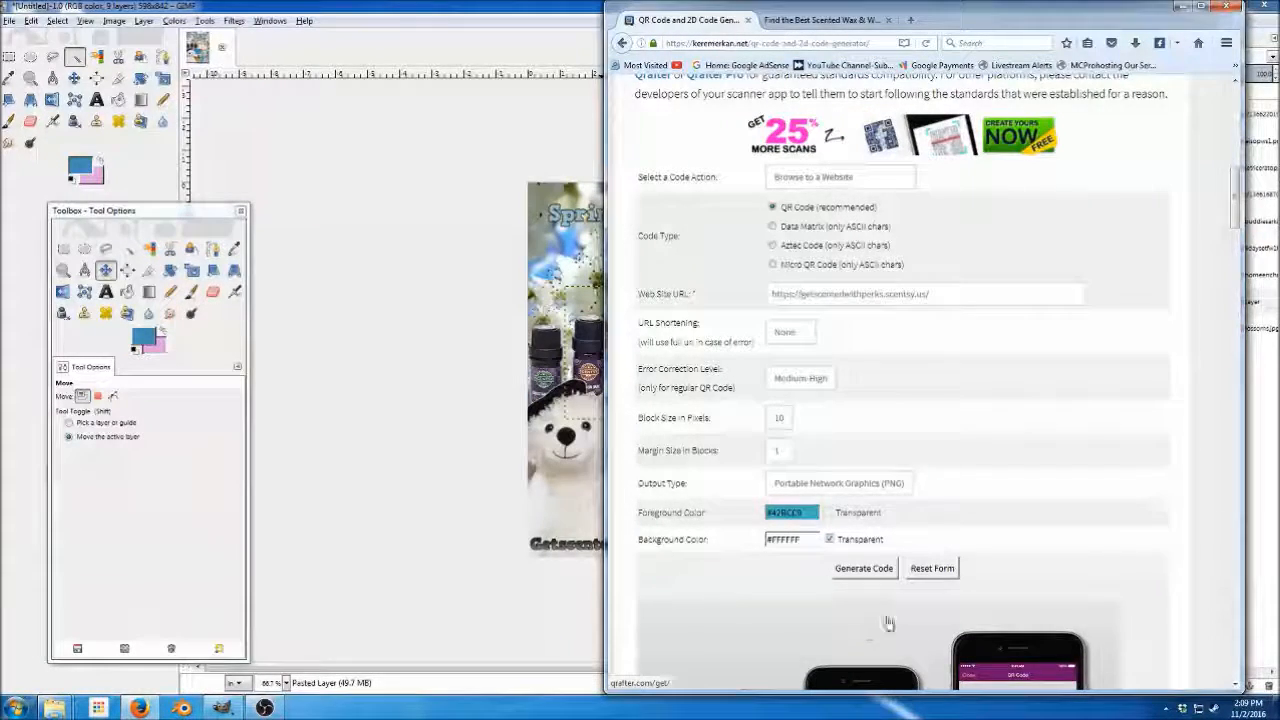
pyautogui.click(870, 571)
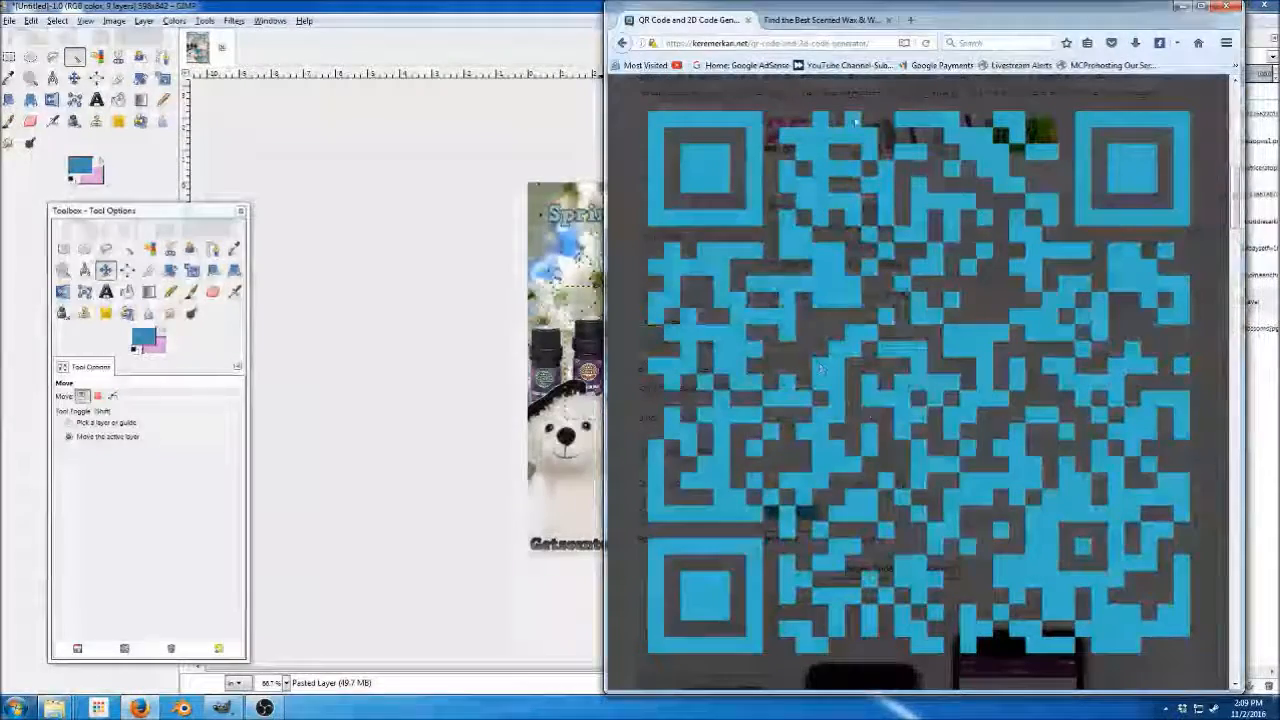
# Save the generated QR code as the PNG image "code" in the Scentsy folder on Main External (E:).
pyautogui.rightClick(1140, 180)
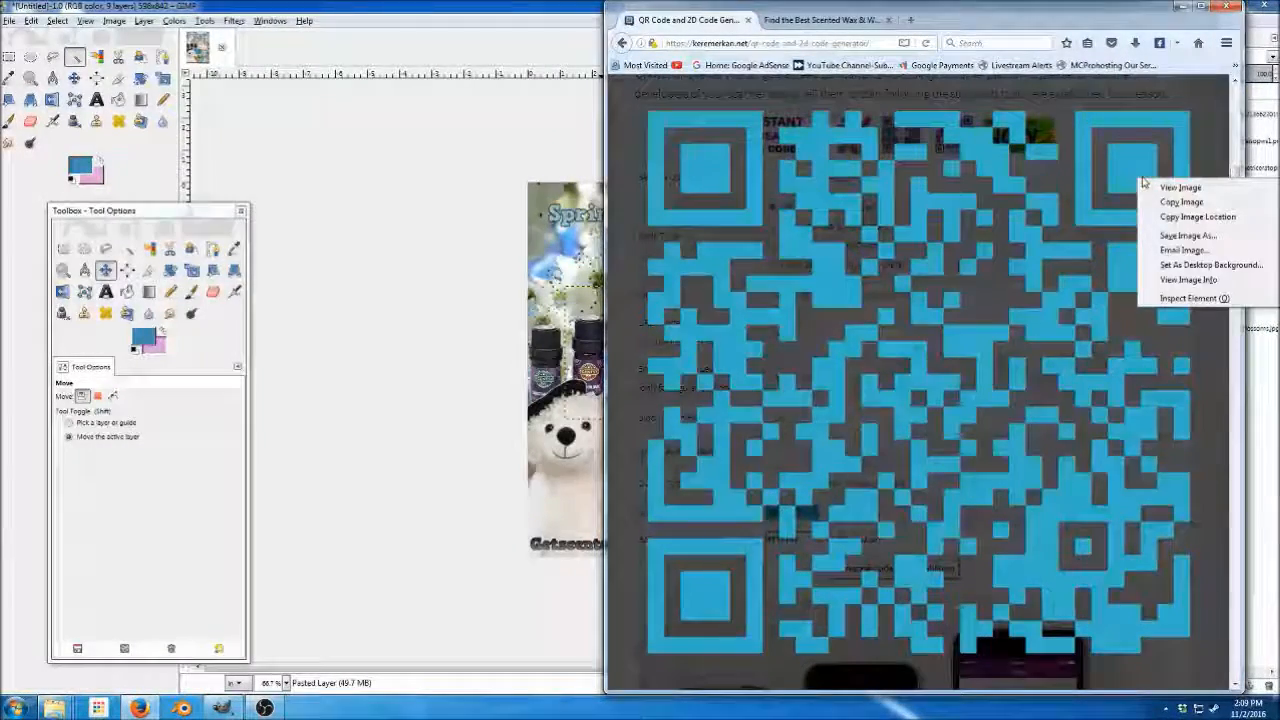
pyautogui.click(1180, 236)
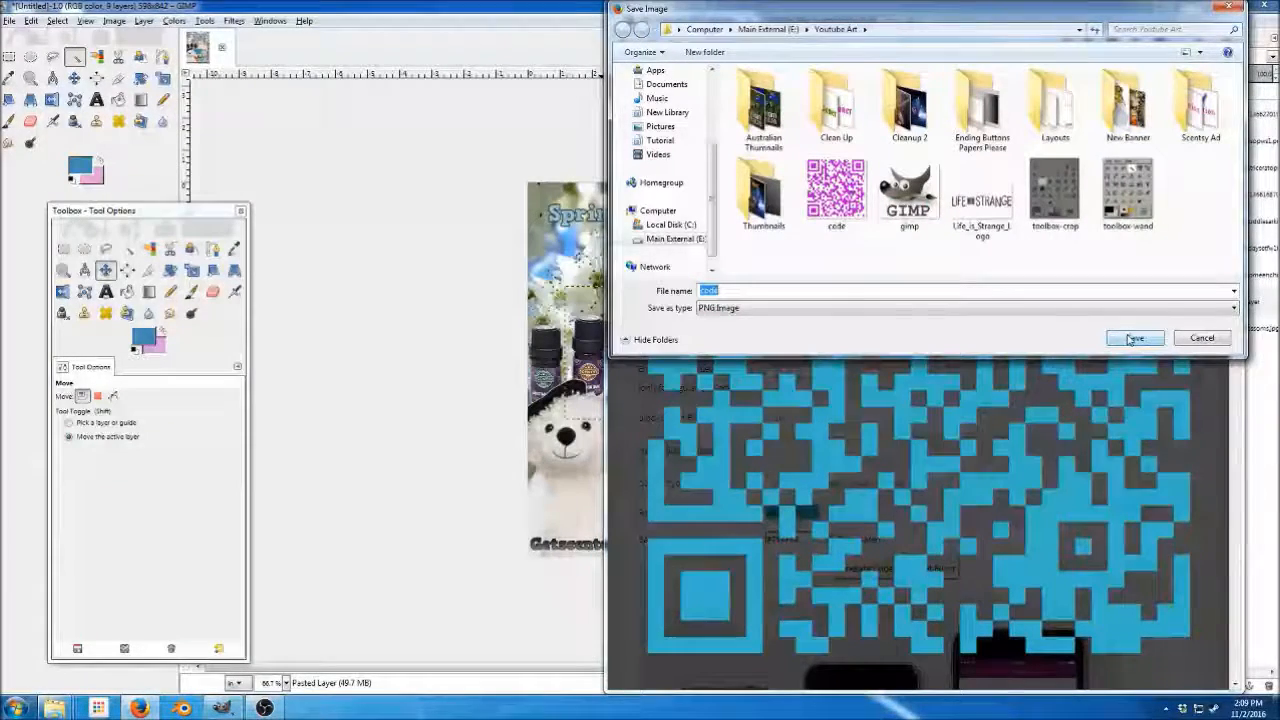
pyautogui.scroll(1, 711, 180)
pyautogui.scroll(-1, 711, 180)
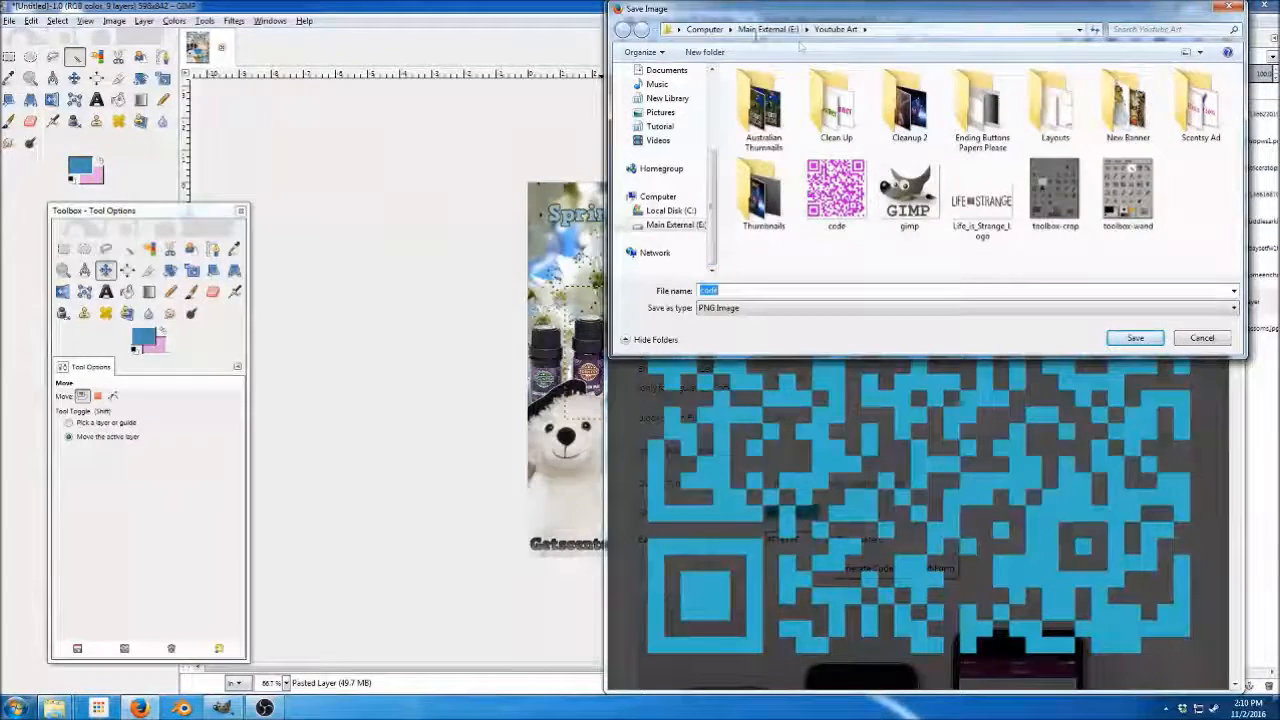
pyautogui.click(755, 30)
pyautogui.scroll(-5, 788, 258)
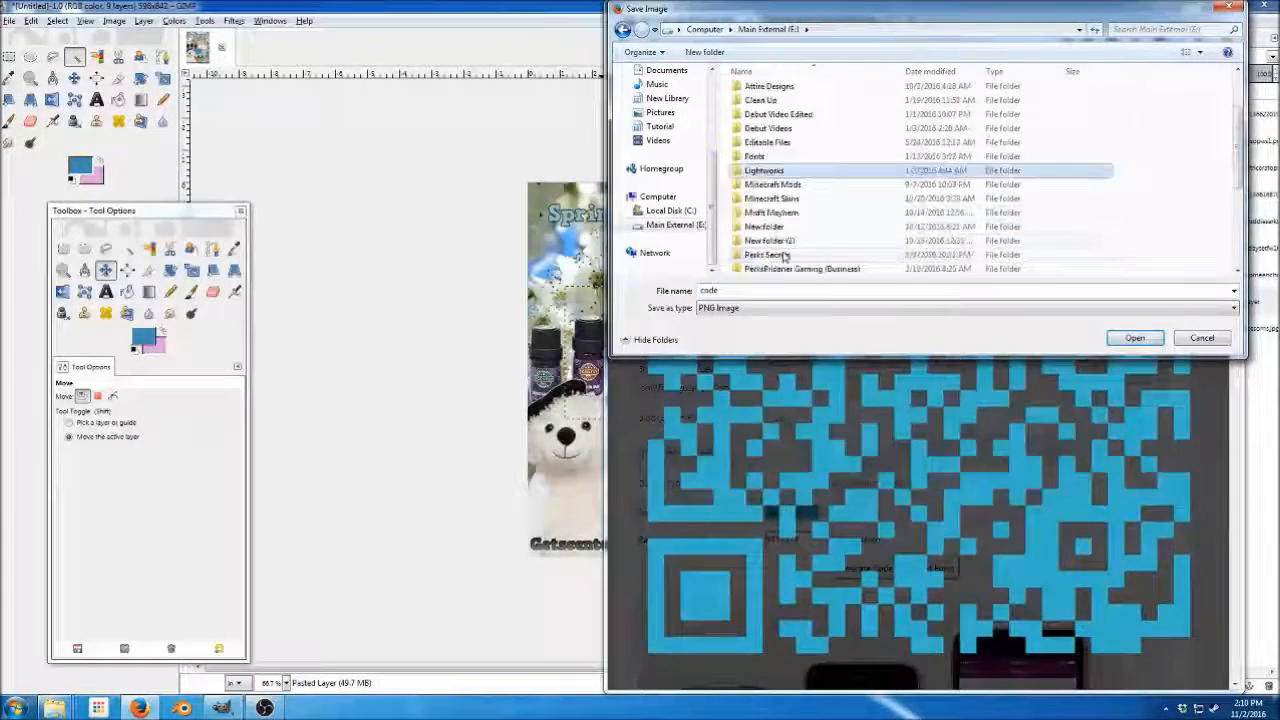
pyautogui.click(763, 215)
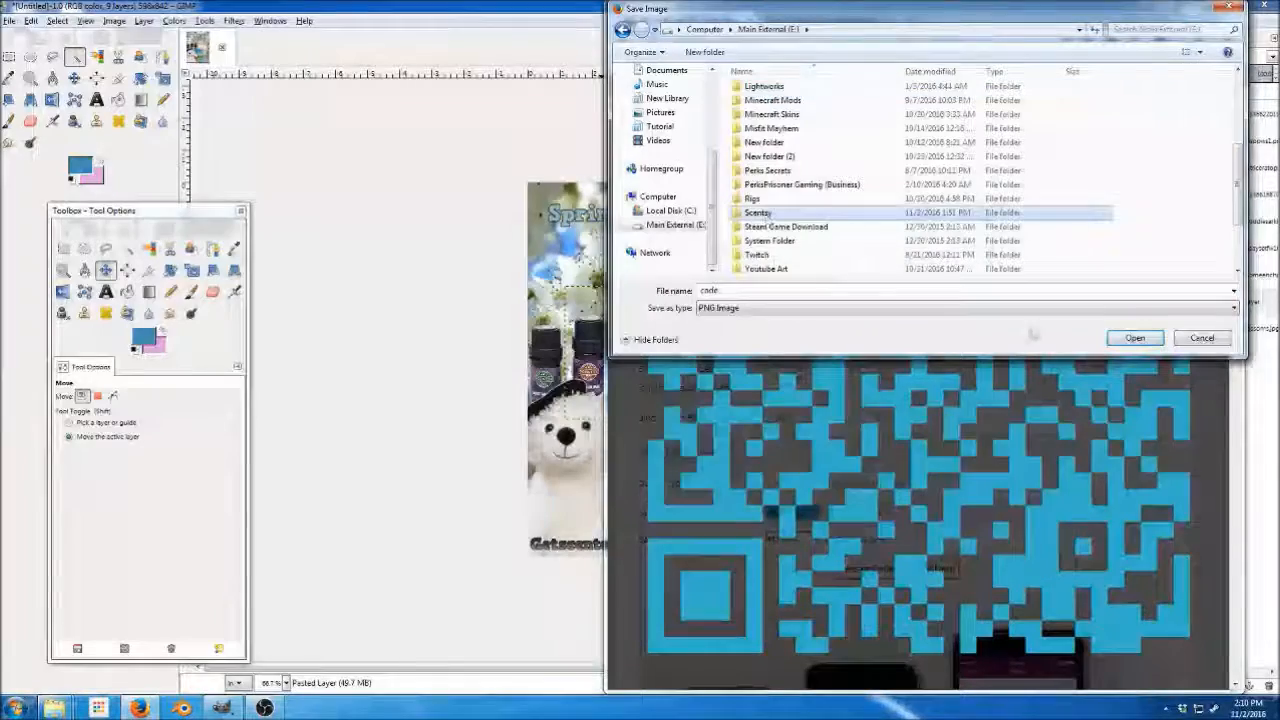
pyautogui.click(1148, 345)
pyautogui.click(1146, 343)
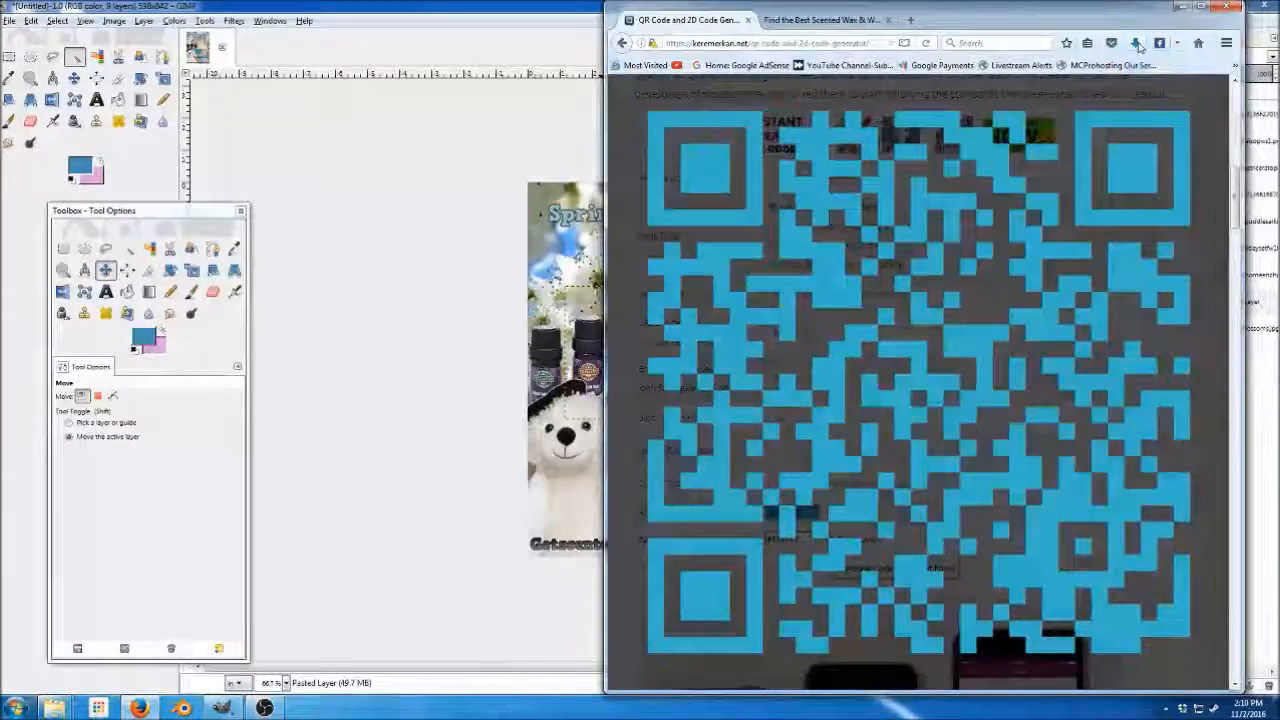
# Add the downloaded code.png to the GIMP flyer as a layer and place it at the top of the layer stack.
pyautogui.click(1136, 44)
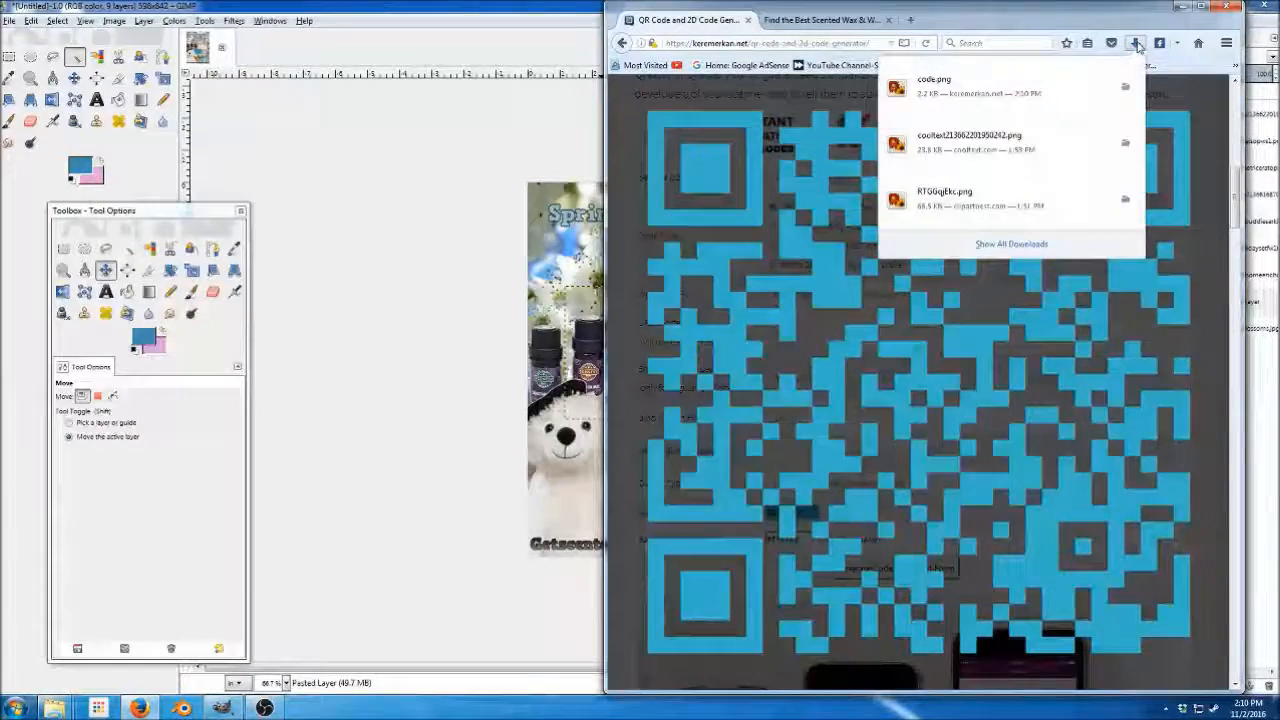
pyautogui.click(1130, 84)
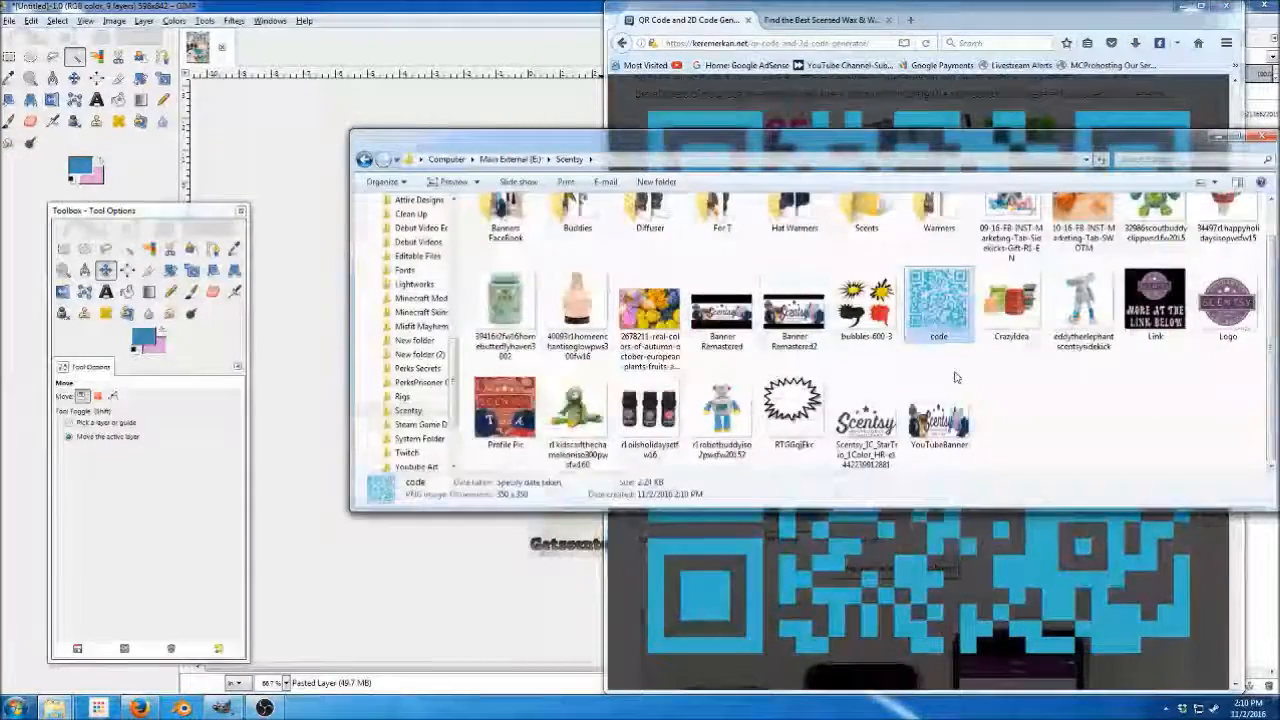
pyautogui.moveTo(908, 337); pyautogui.dragTo(565, 545)
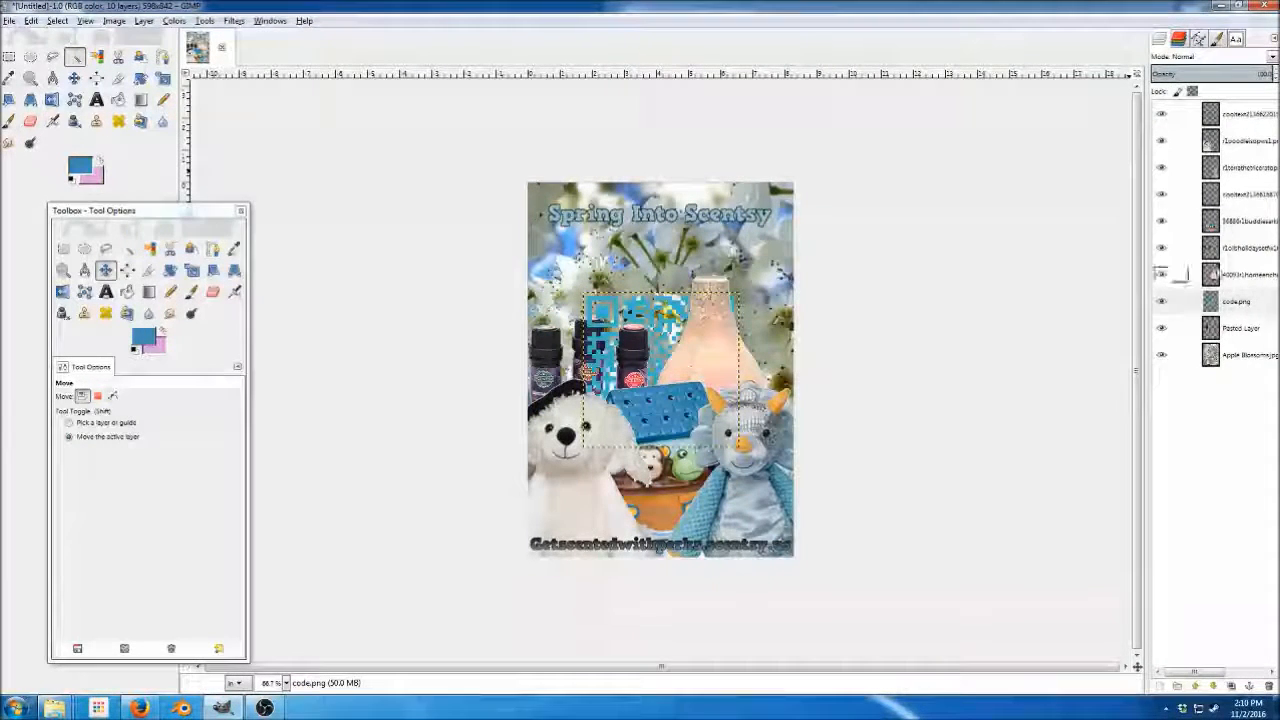
pyautogui.moveTo(1213, 305); pyautogui.dragTo(1213, 115)
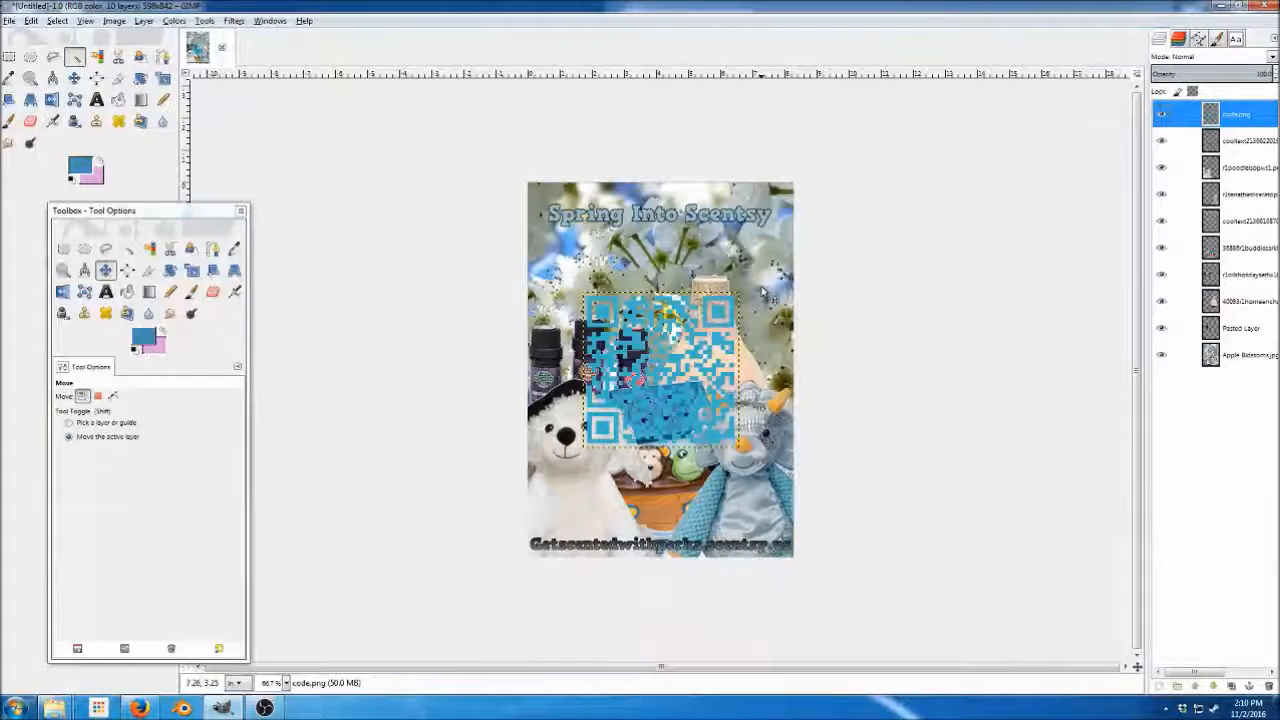
# Scale the QR code layer to about 2.44 in square and move it below the end of the "Spring Into Scentsy" title.
pyautogui.hotkey('shift', 't')
pyautogui.click(717, 305)
pyautogui.moveTo(586, 294); pyautogui.dragTo(665, 372)
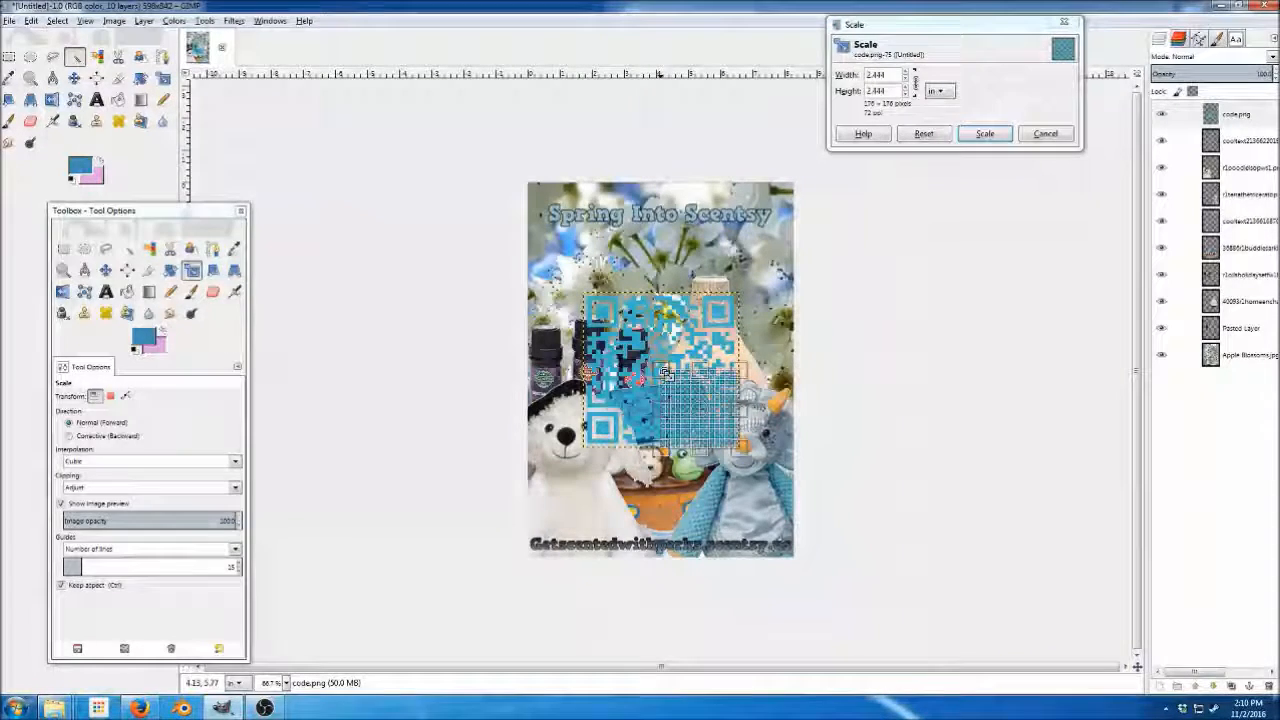
pyautogui.click(993, 138)
pyautogui.press('m')
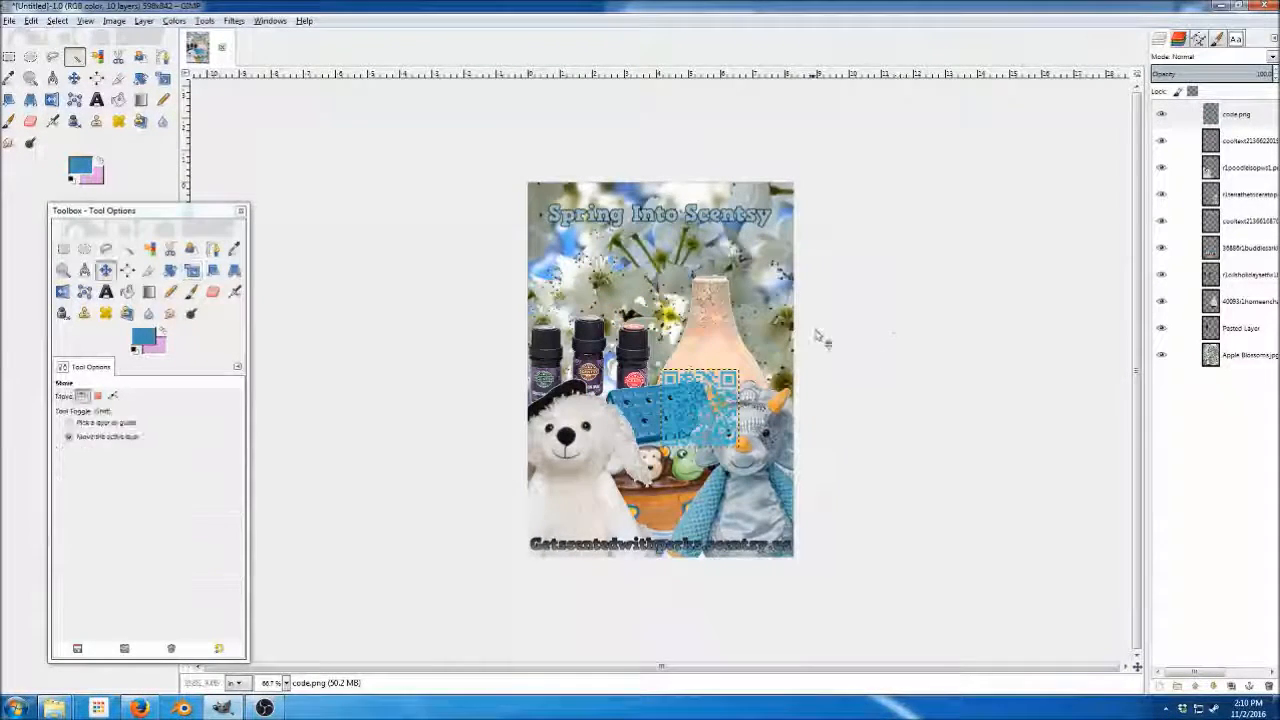
pyautogui.moveTo(725, 405); pyautogui.dragTo(774, 266)
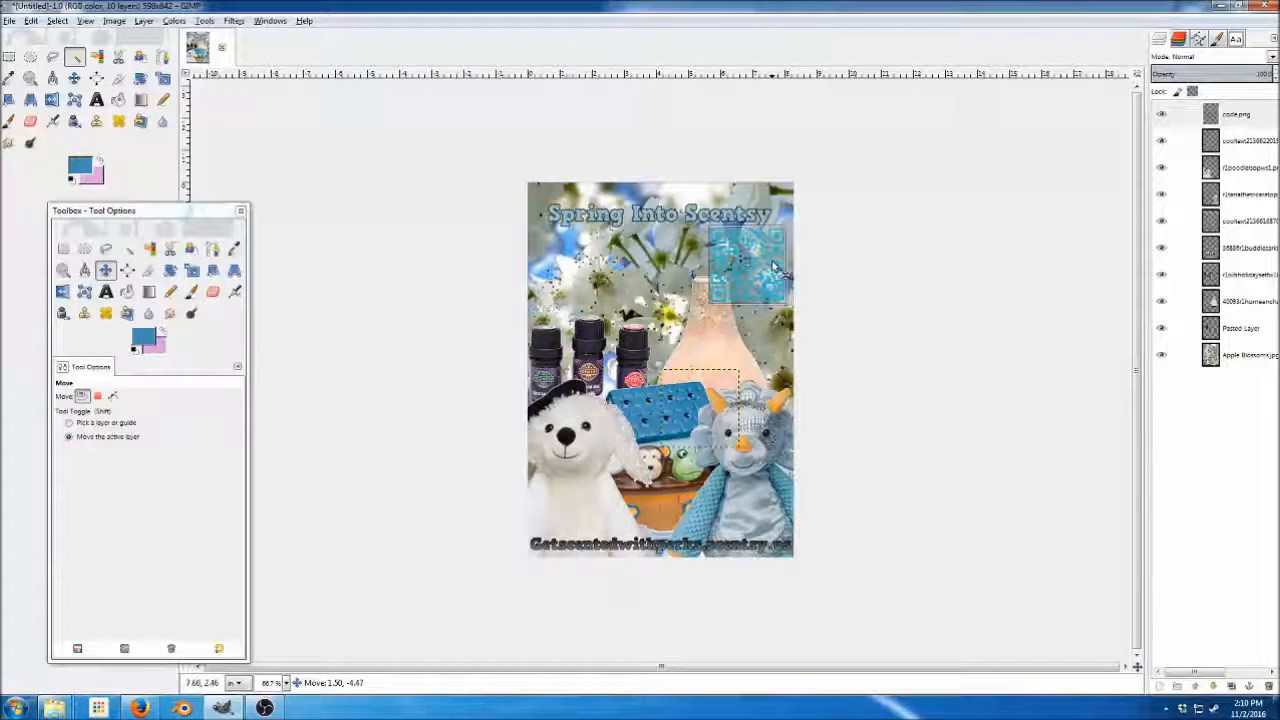
# Shrink the QR code to about 1.8 in square and move it onto the body of the pink diffuser.
pyautogui.press('shift')
pyautogui.hotkey('shift', 's')
pyautogui.click(731, 304)
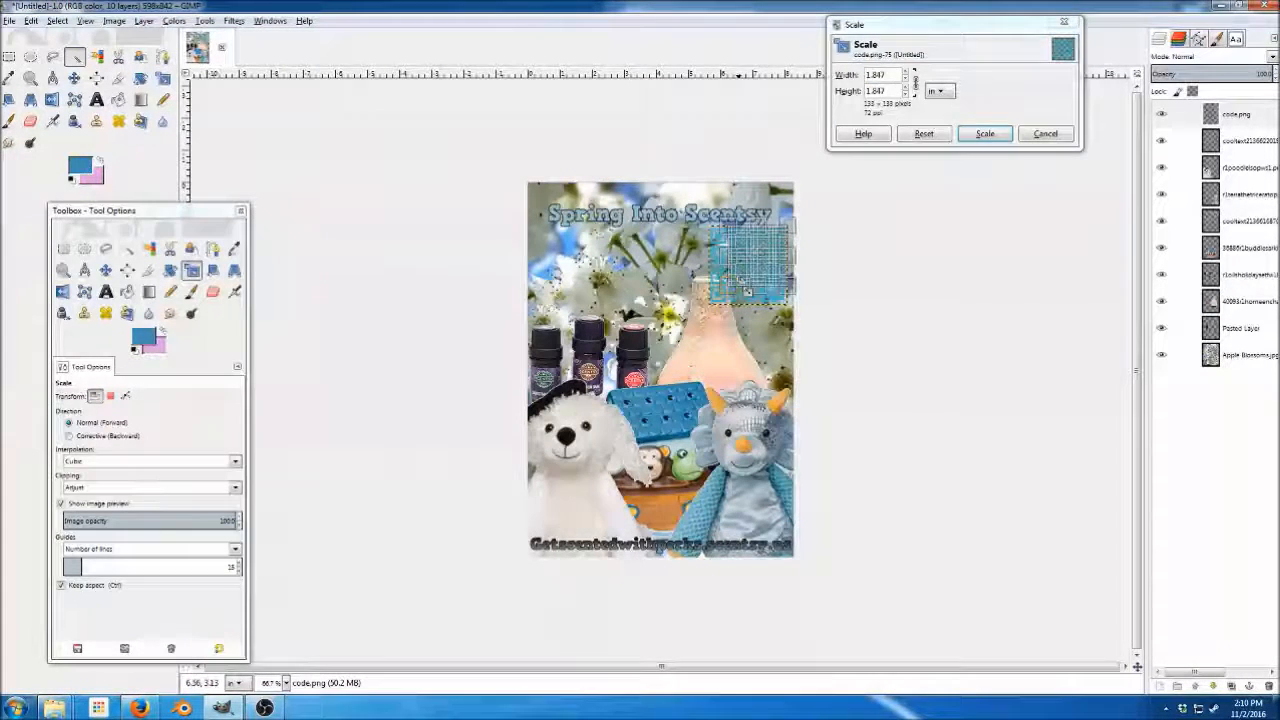
pyautogui.click(985, 133)
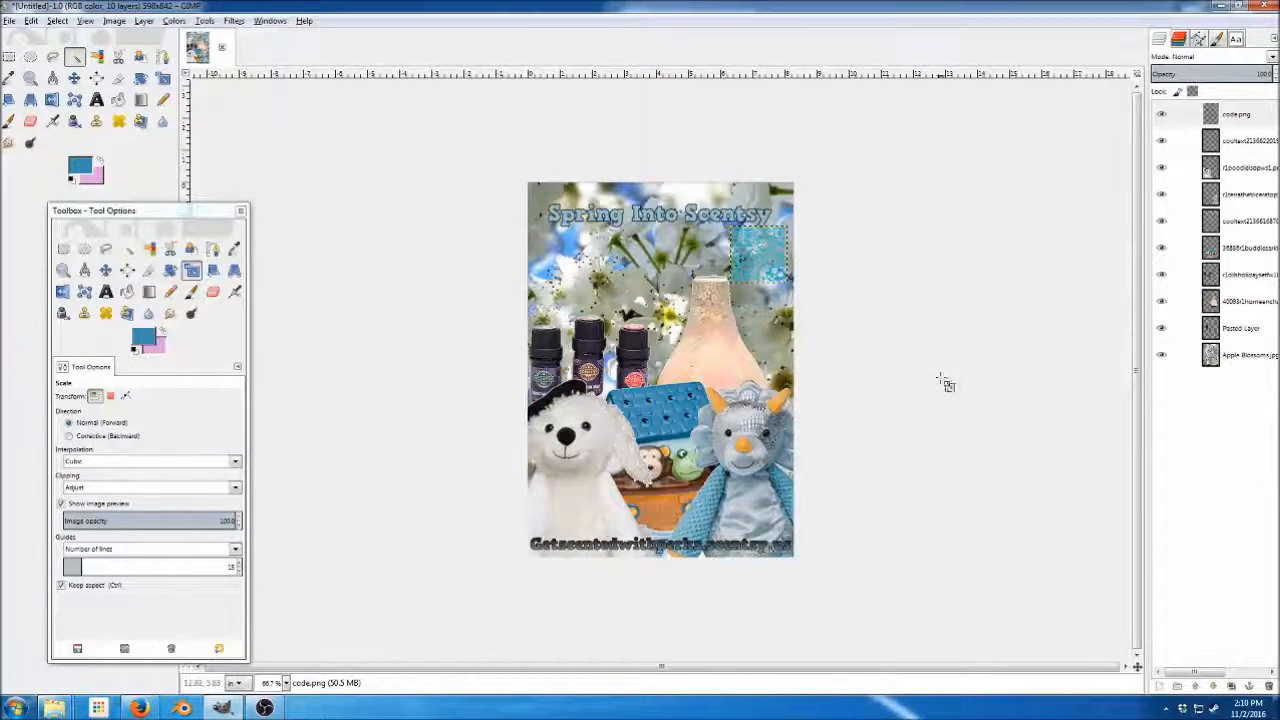
pyautogui.click(765, 262)
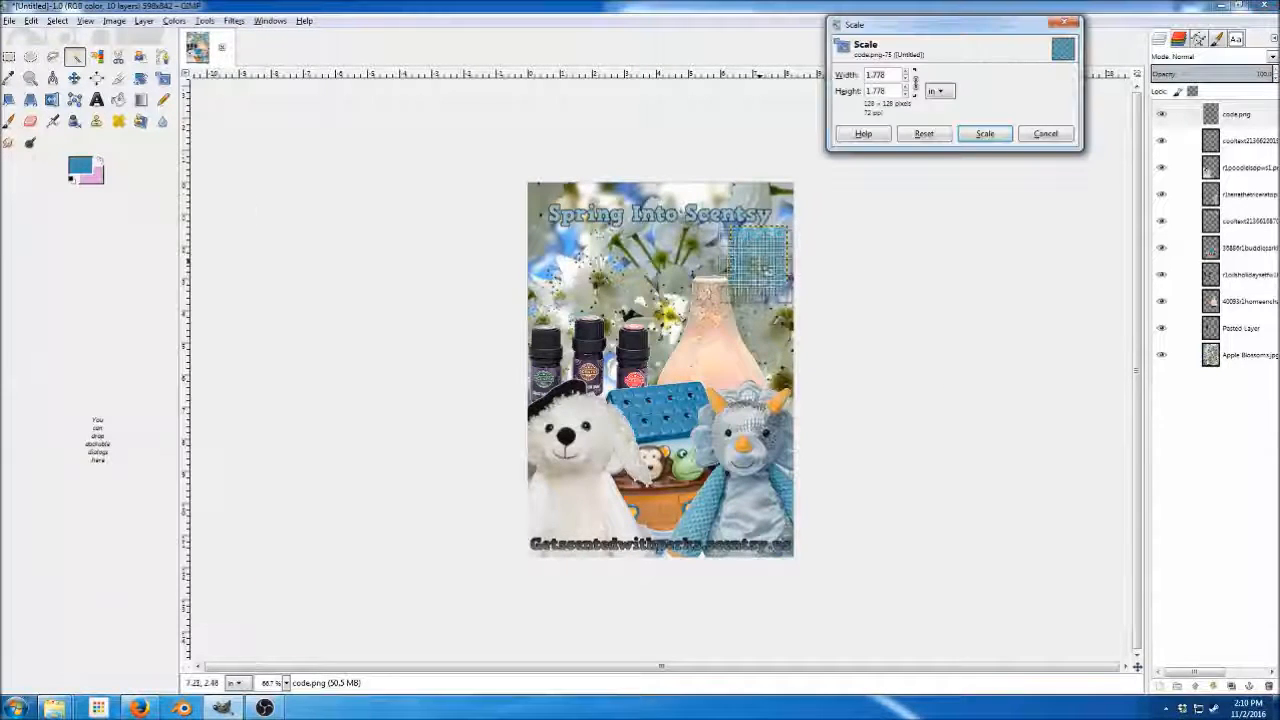
pyautogui.moveTo(740, 305); pyautogui.dragTo(736, 343)
pyautogui.press('m')
pyautogui.moveTo(762, 256); pyautogui.dragTo(715, 355)
# Scale the QR code down to about 1.44 in square and center it on the pink diffuser.
pyautogui.hotkey('shift', 's')
pyautogui.click(710, 350)
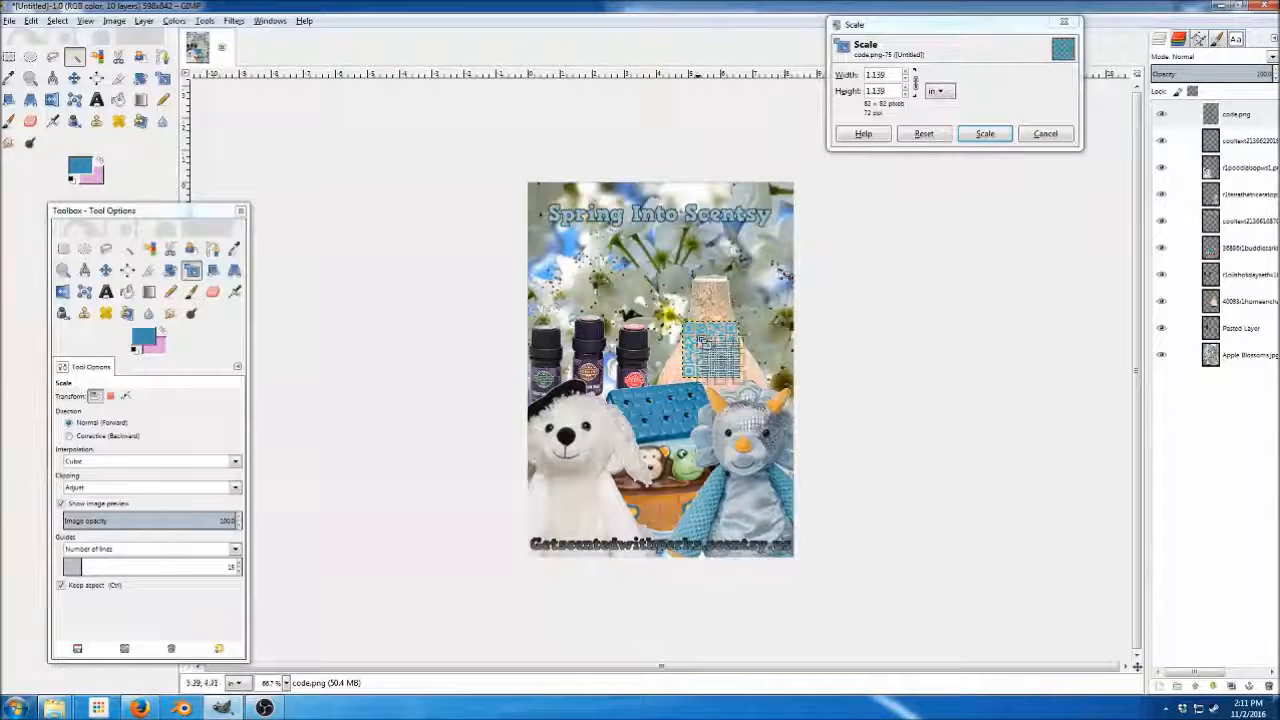
pyautogui.moveTo(738, 376); pyautogui.dragTo(752, 390)
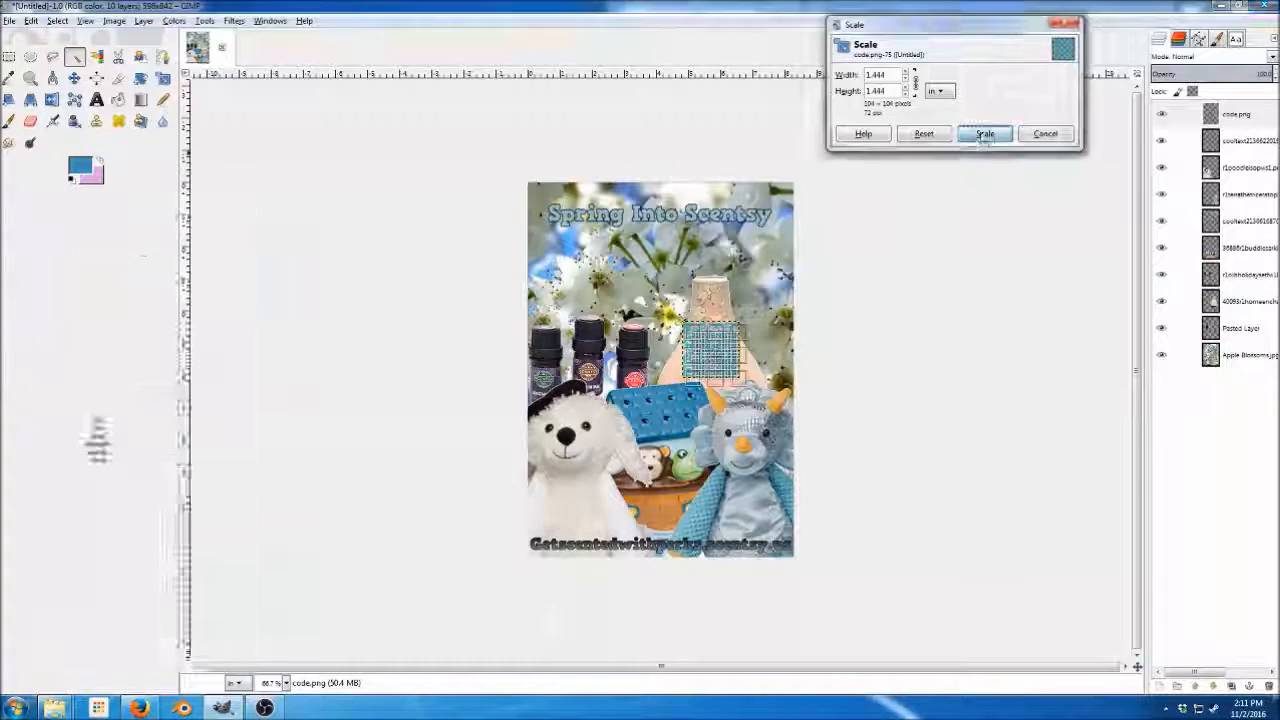
pyautogui.click(985, 133)
pyautogui.press('m')
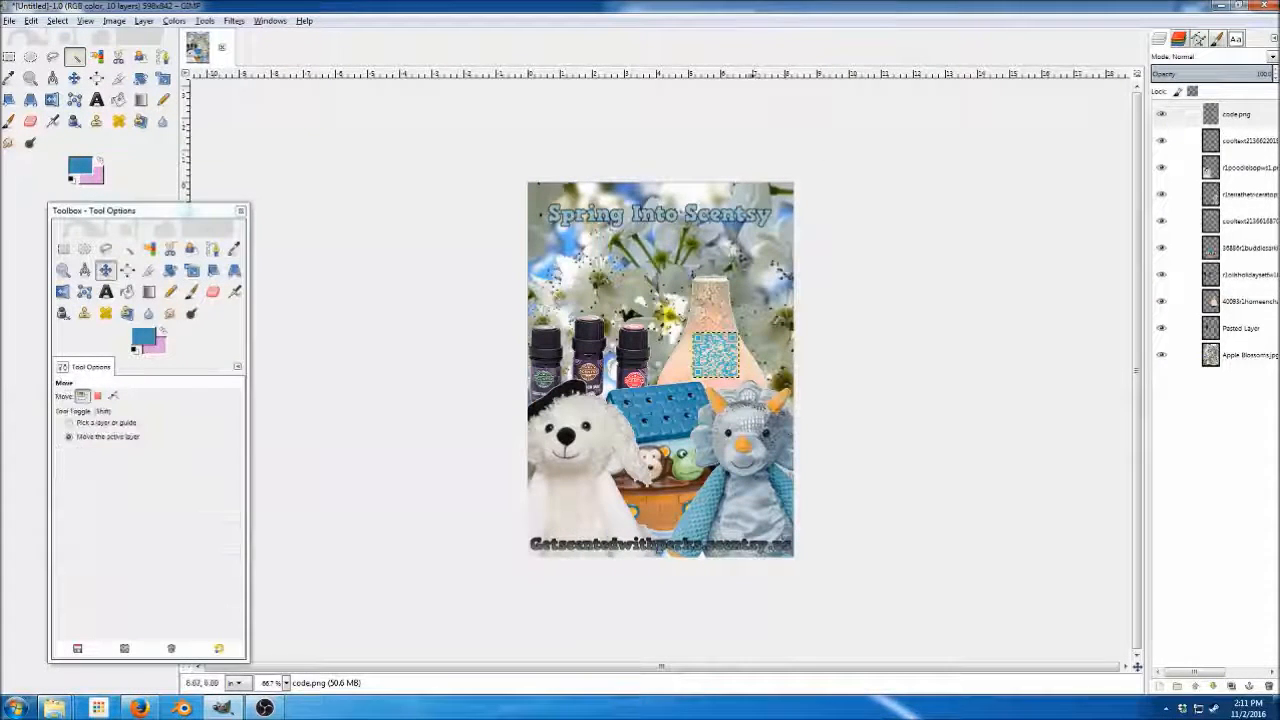
pyautogui.moveTo(723, 362); pyautogui.dragTo(718, 360)
# View the flyer at 100% and draw a text box about 2.44 × 0.49 in across the diffuser just above the QR code.
pyautogui.click(87, 20)
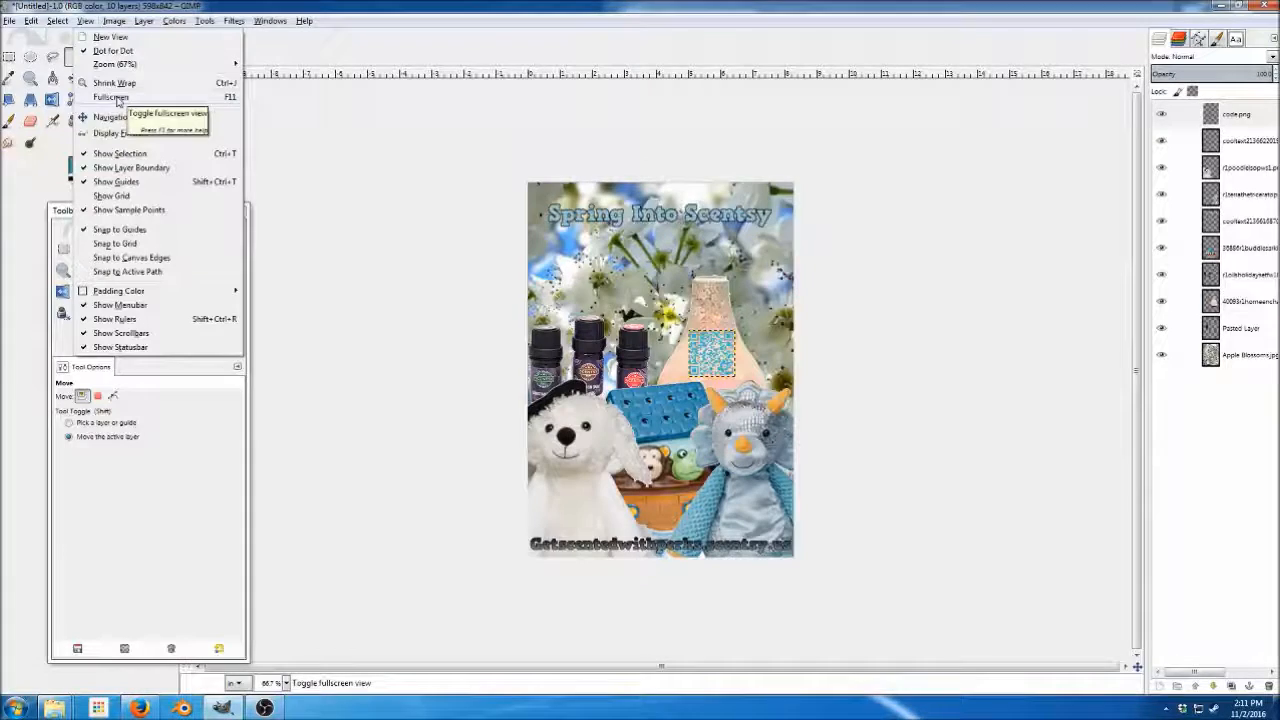
pyautogui.moveTo(120, 64)
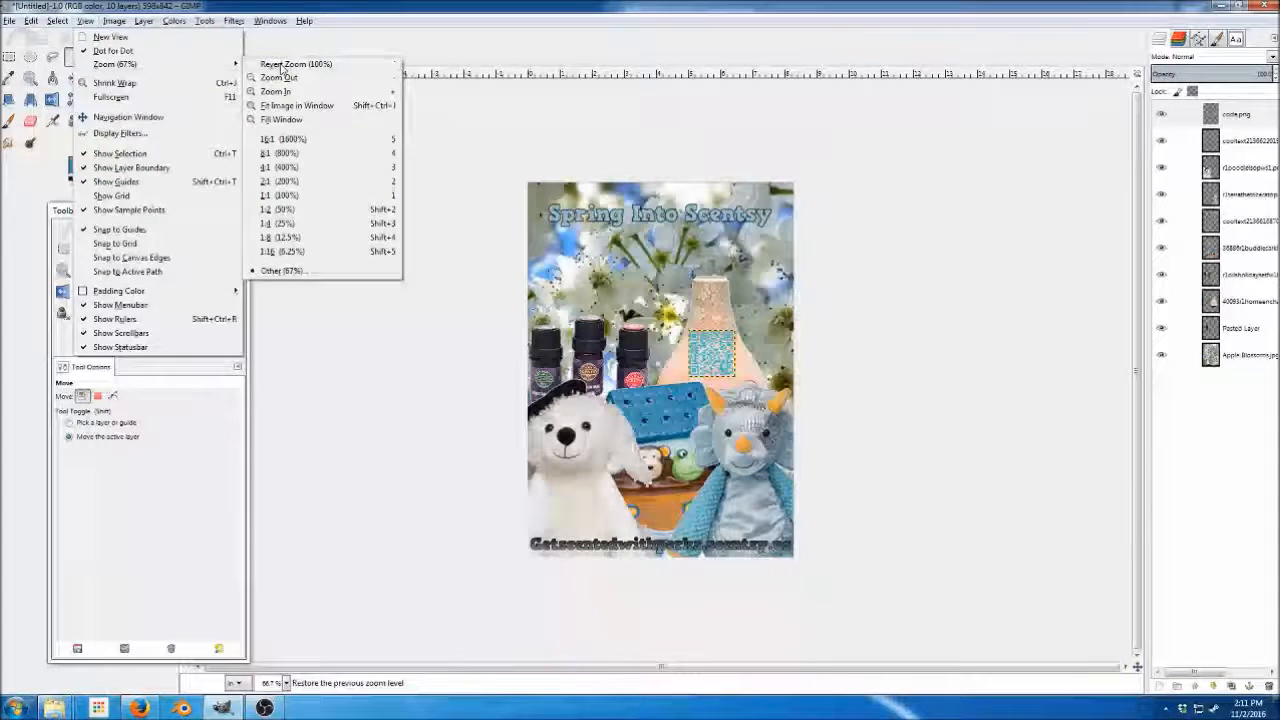
pyautogui.click(305, 195)
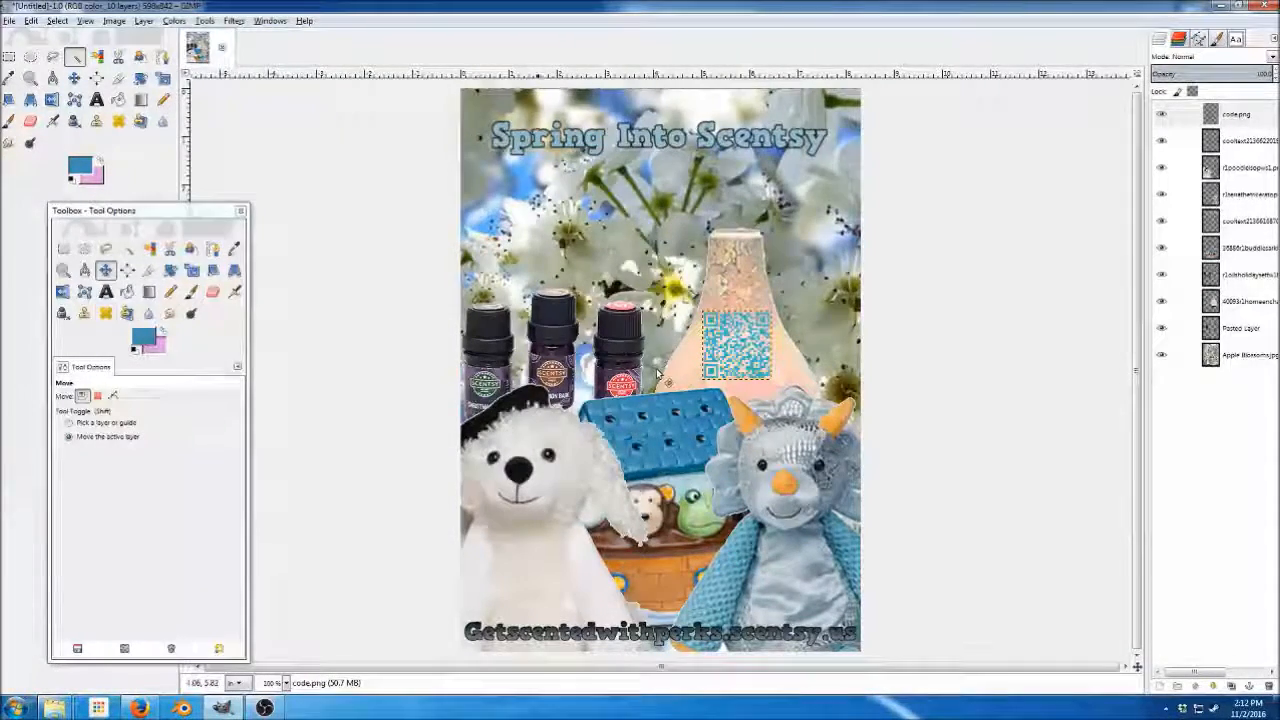
pyautogui.click(106, 291)
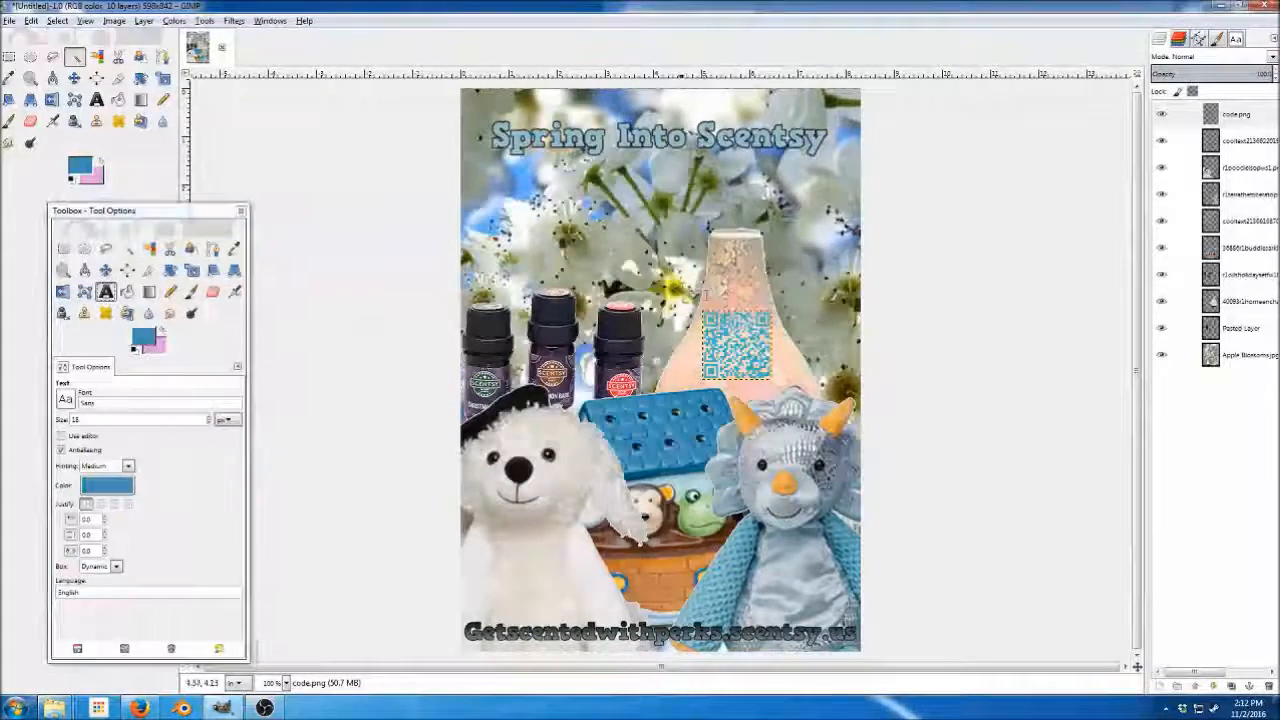
pyautogui.click(680, 284)
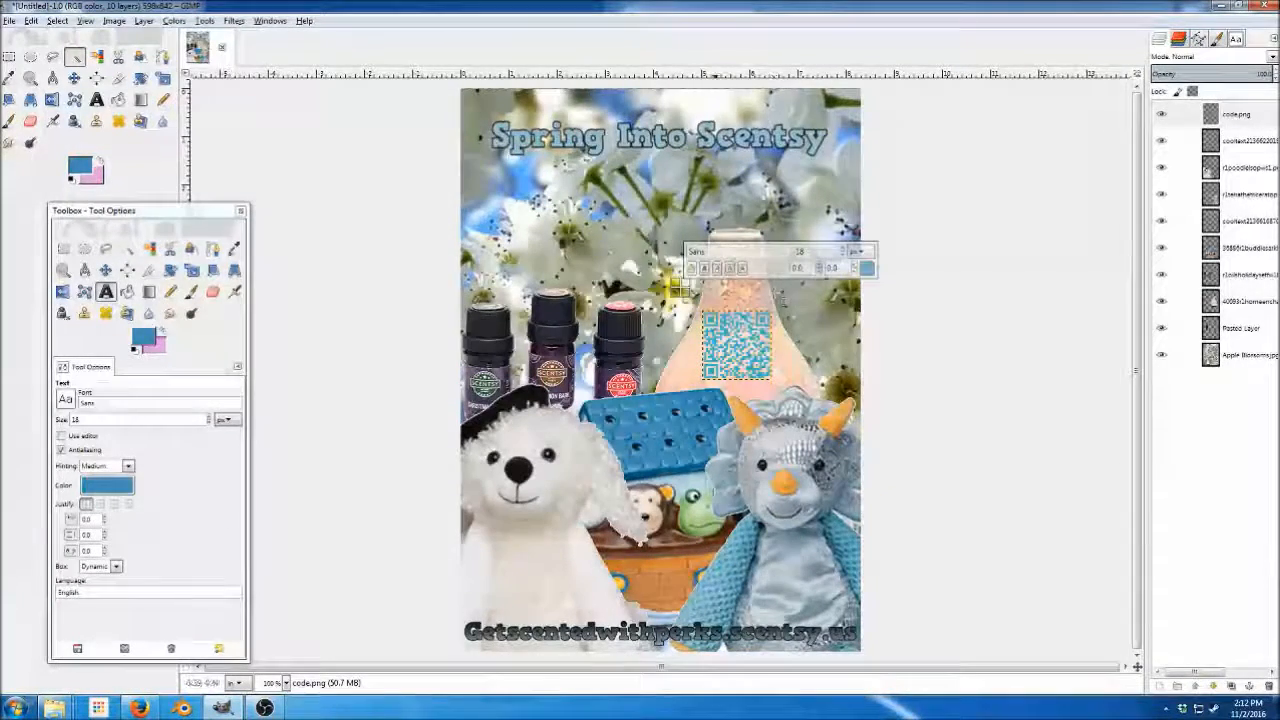
pyautogui.moveTo(704, 295); pyautogui.dragTo(811, 318)
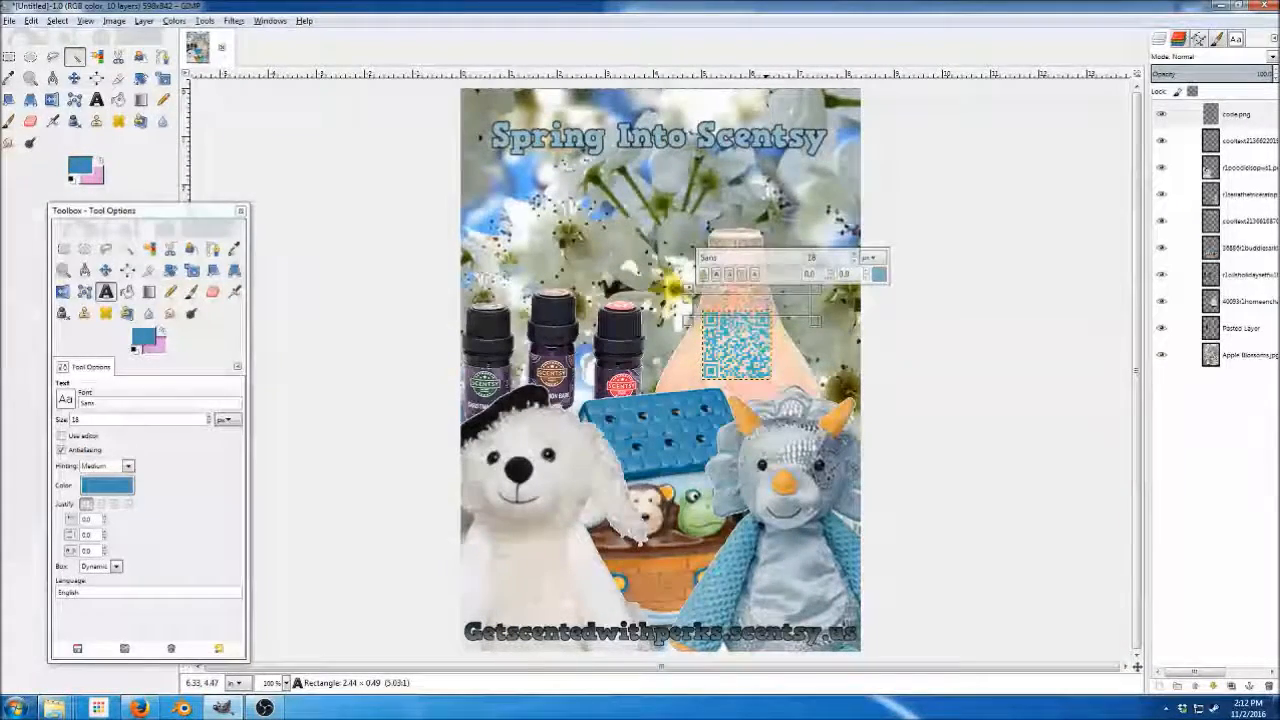
pyautogui.write('Scan')
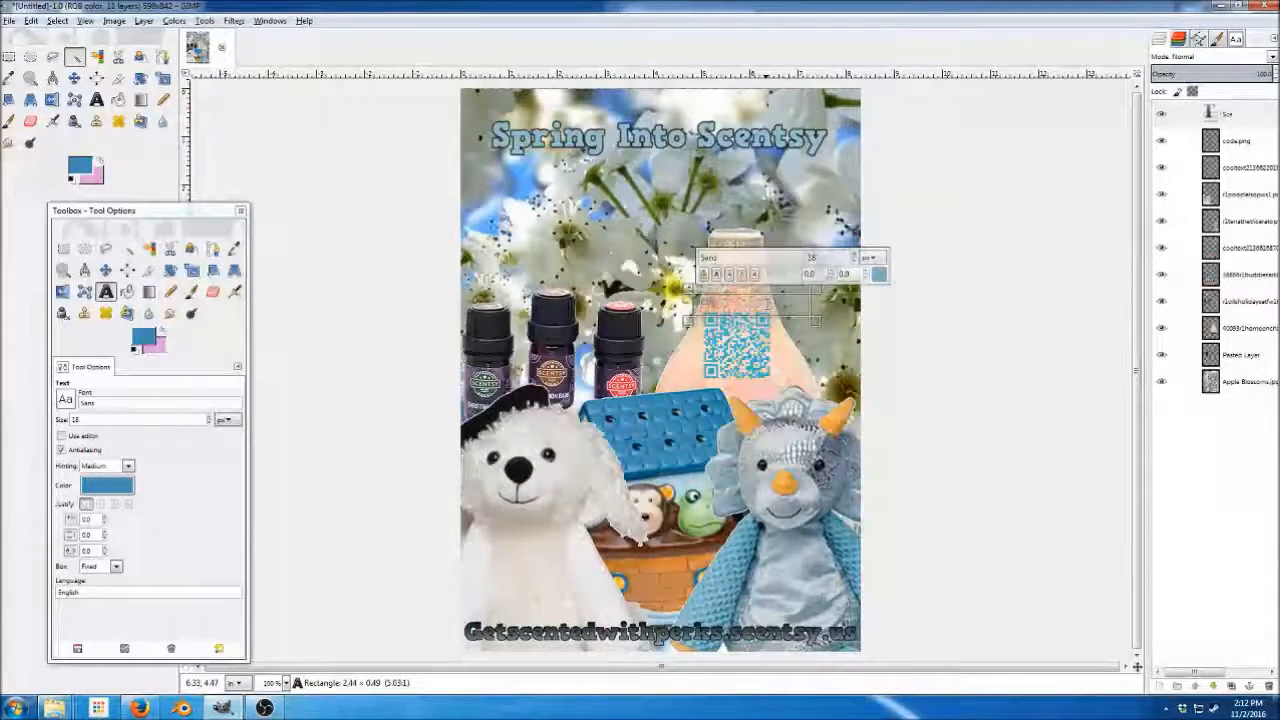
pyautogui.write(' Code')
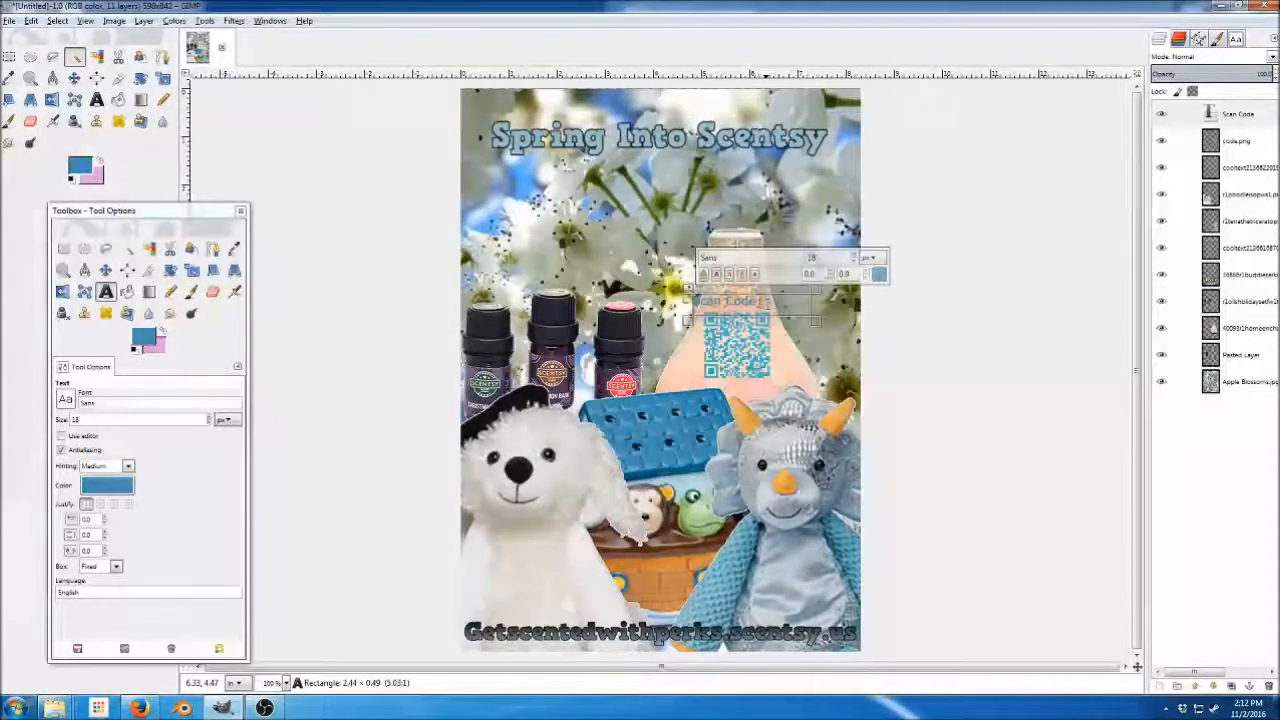
pyautogui.press('BackSpace')
pyautogui.press('BackSpace')
pyautogui.press('BackSpace')
pyautogui.press('BackSpace')
pyautogui.press('BackSpace')
pyautogui.press('BackSpace')
pyautogui.press('BackSpace')
pyautogui.press('BackSpace')
pyautogui.press('BackSpace')
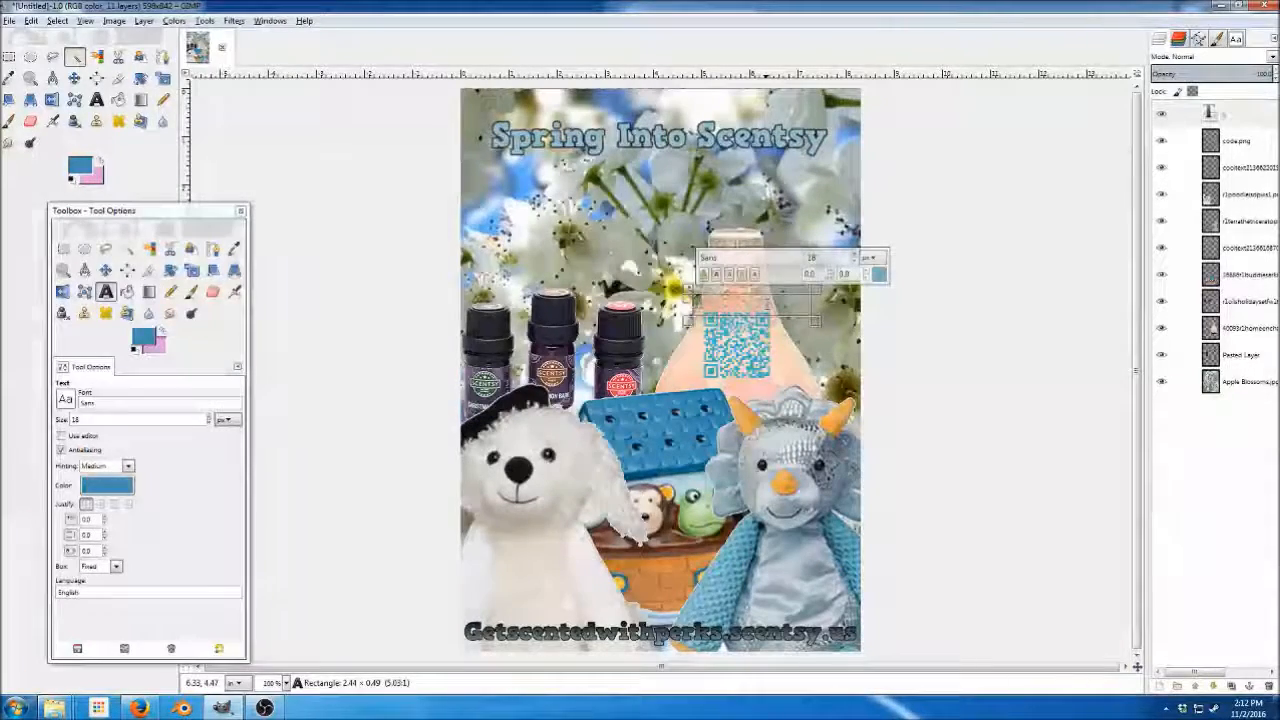
# Enter "Scan the QR Code and Shop Now!" as the caption and enlarge its text box to about 3.57 × 0.61 in.
pyautogui.write('Scan')
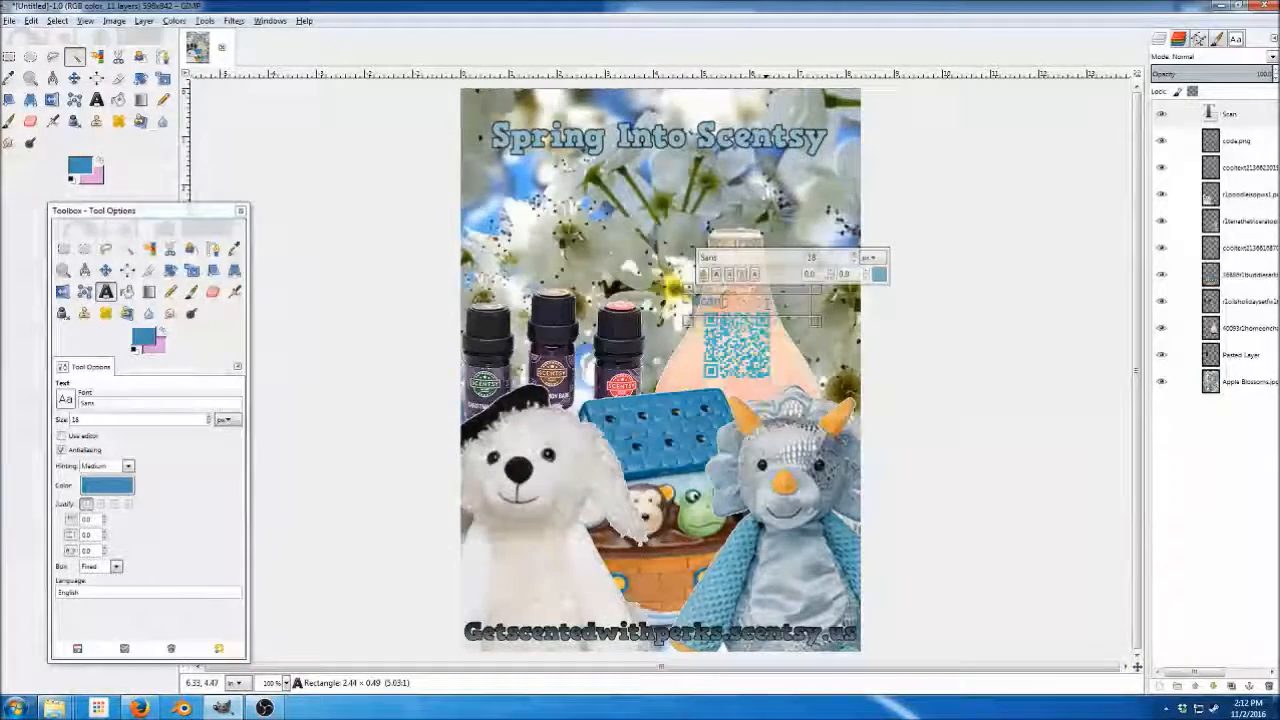
pyautogui.write(' ti')
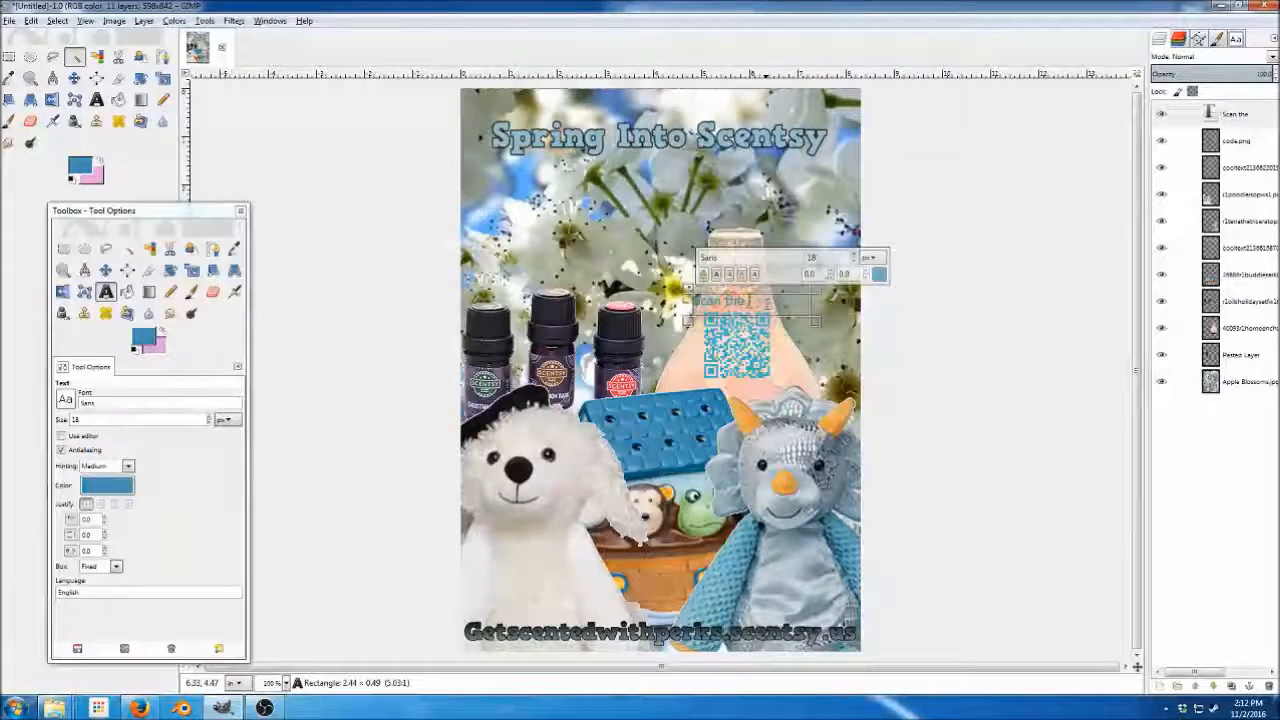
pyautogui.write('QR Code')
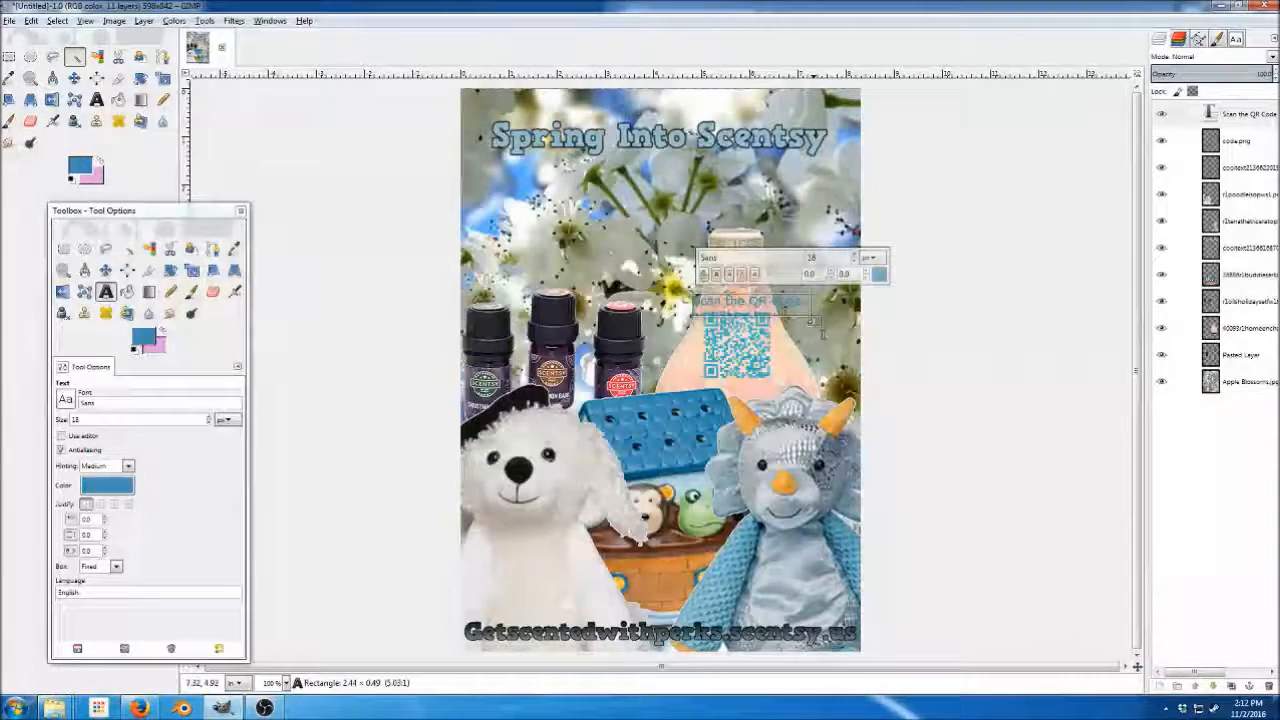
pyautogui.moveTo(845, 318); pyautogui.dragTo(870, 326)
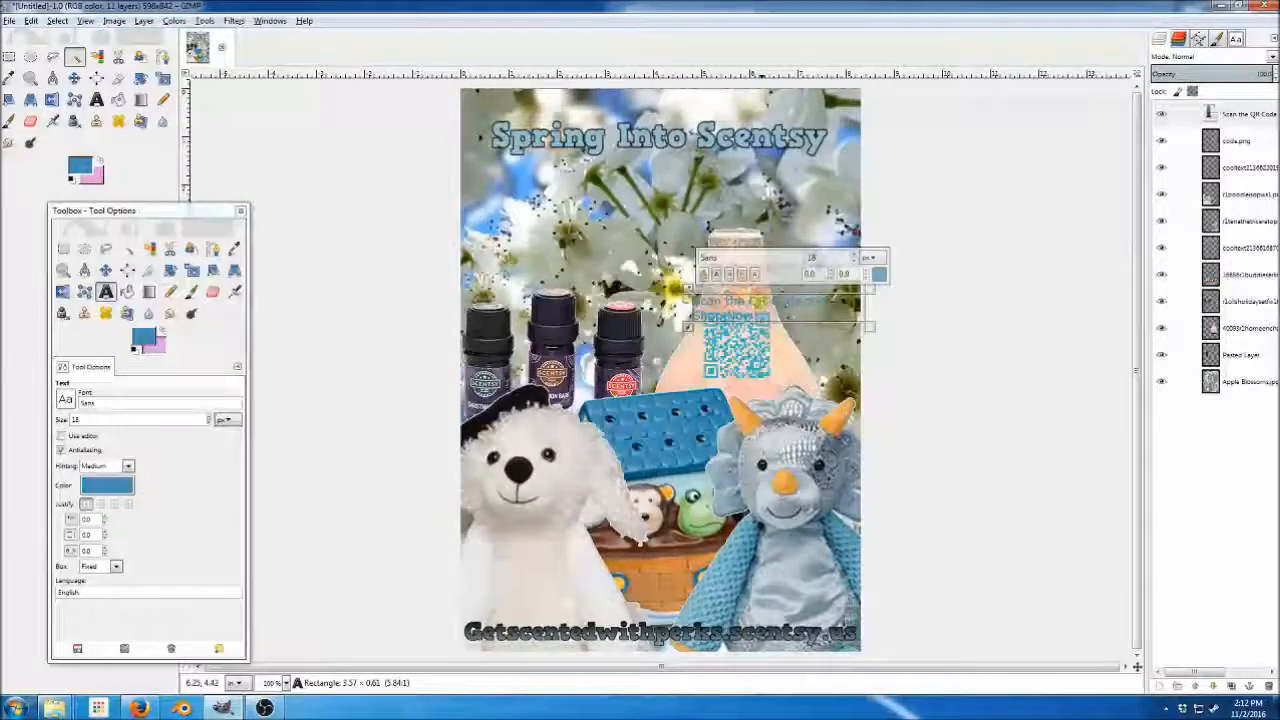
# Set the entire QR code caption to black (000000) and its font size to 13 px.
pyautogui.hotkey('ctrl', 'a')
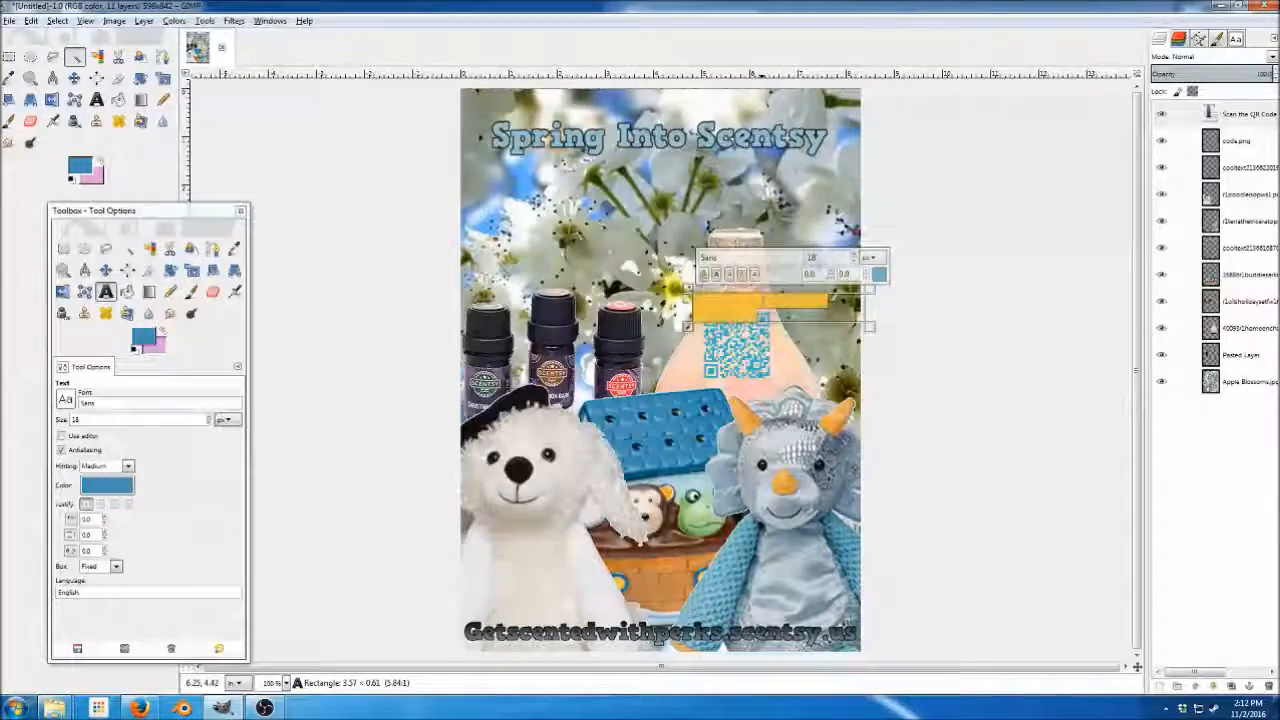
pyautogui.click(879, 275)
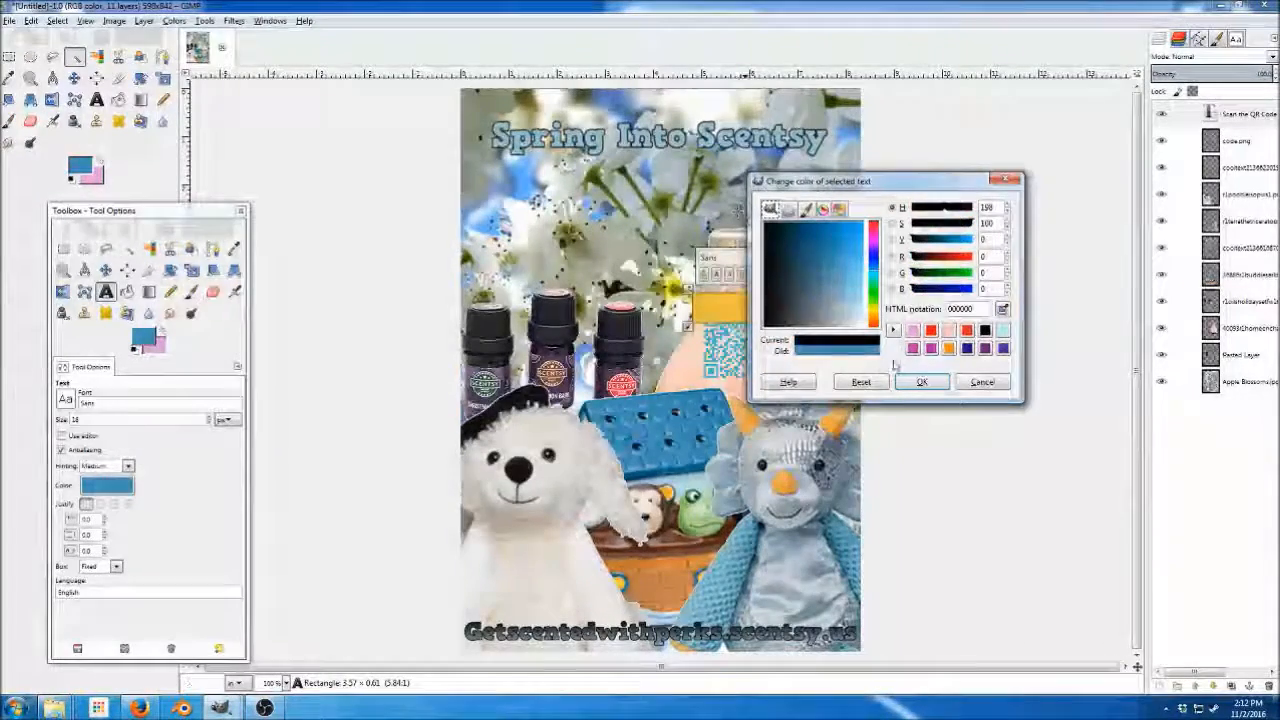
pyautogui.click(920, 381)
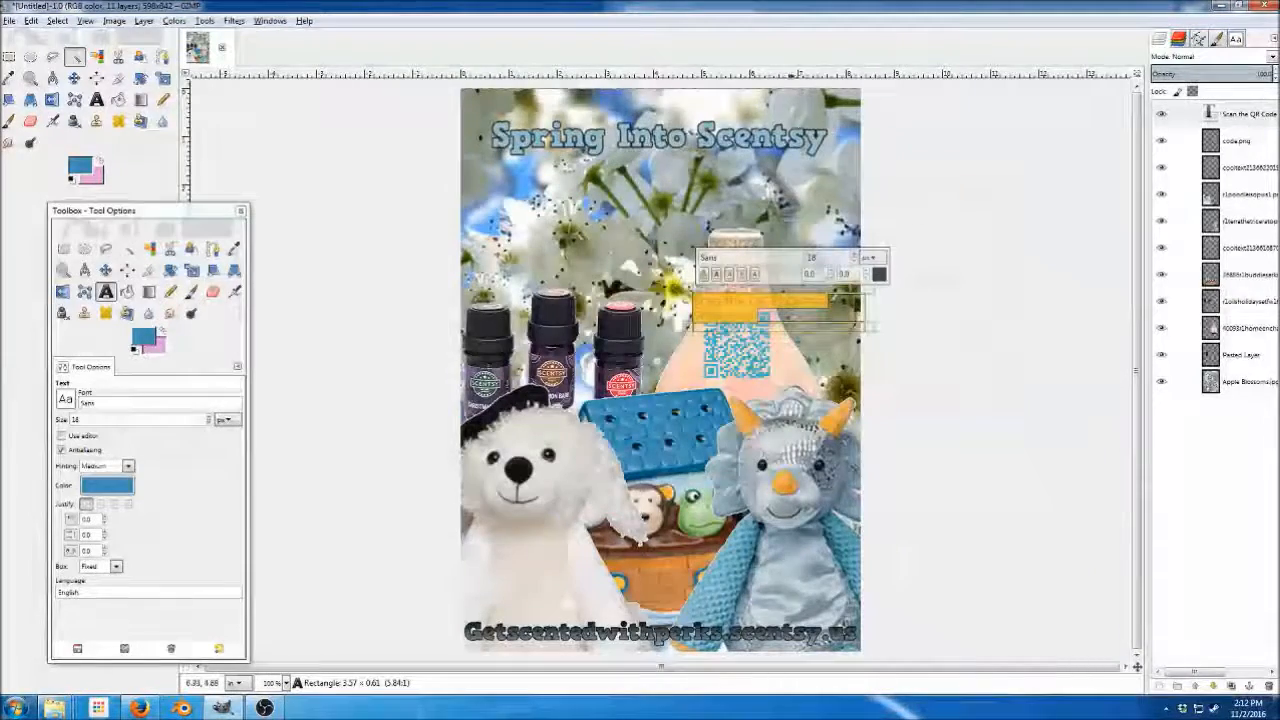
pyautogui.click(855, 261)
pyautogui.click(855, 261)
pyautogui.click(855, 261)
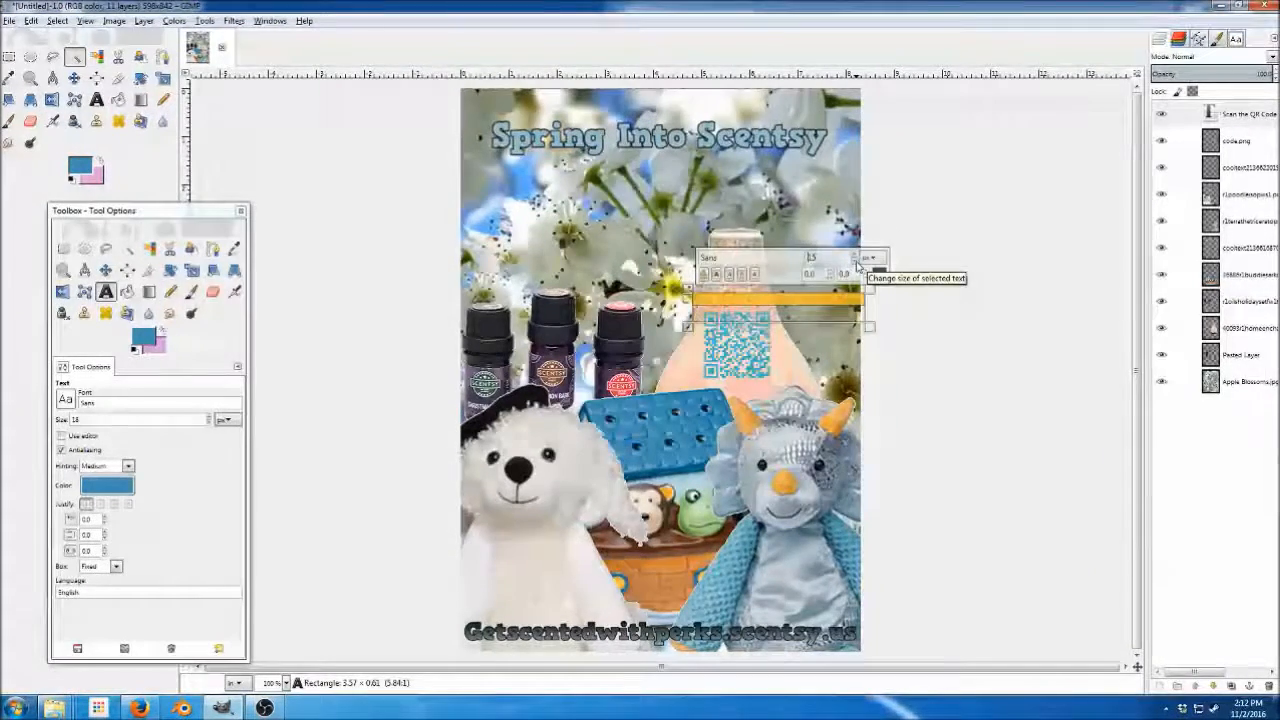
pyautogui.click(855, 261)
pyautogui.click(855, 261)
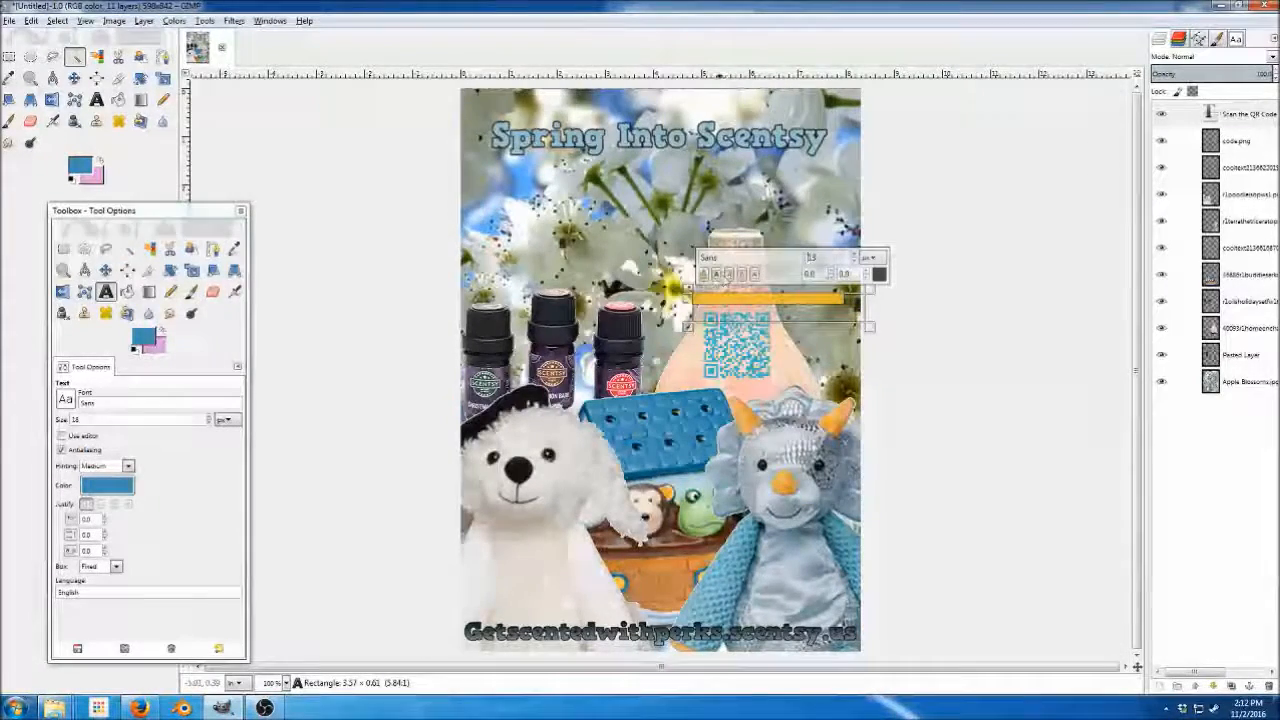
# Move the caption's text box to just below the QR code, across the base of the diffuser.
pyautogui.click(785, 298)
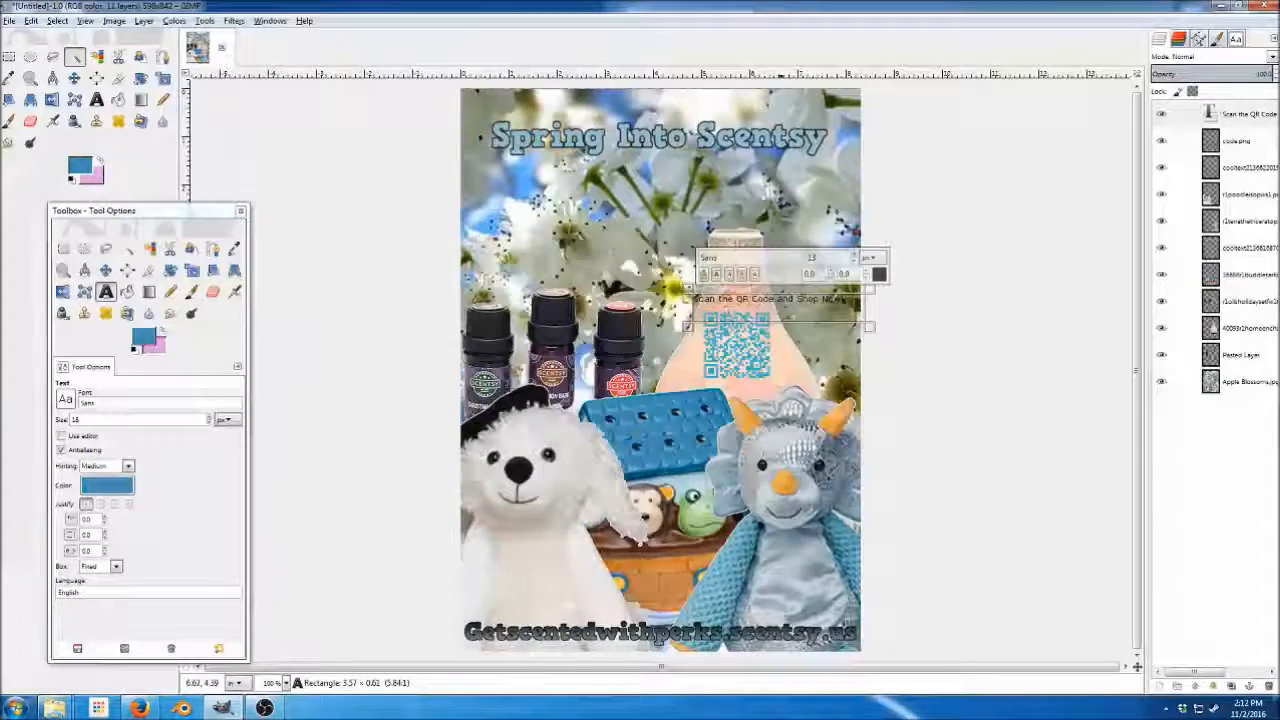
pyautogui.hotkey('ctrl', 'z')
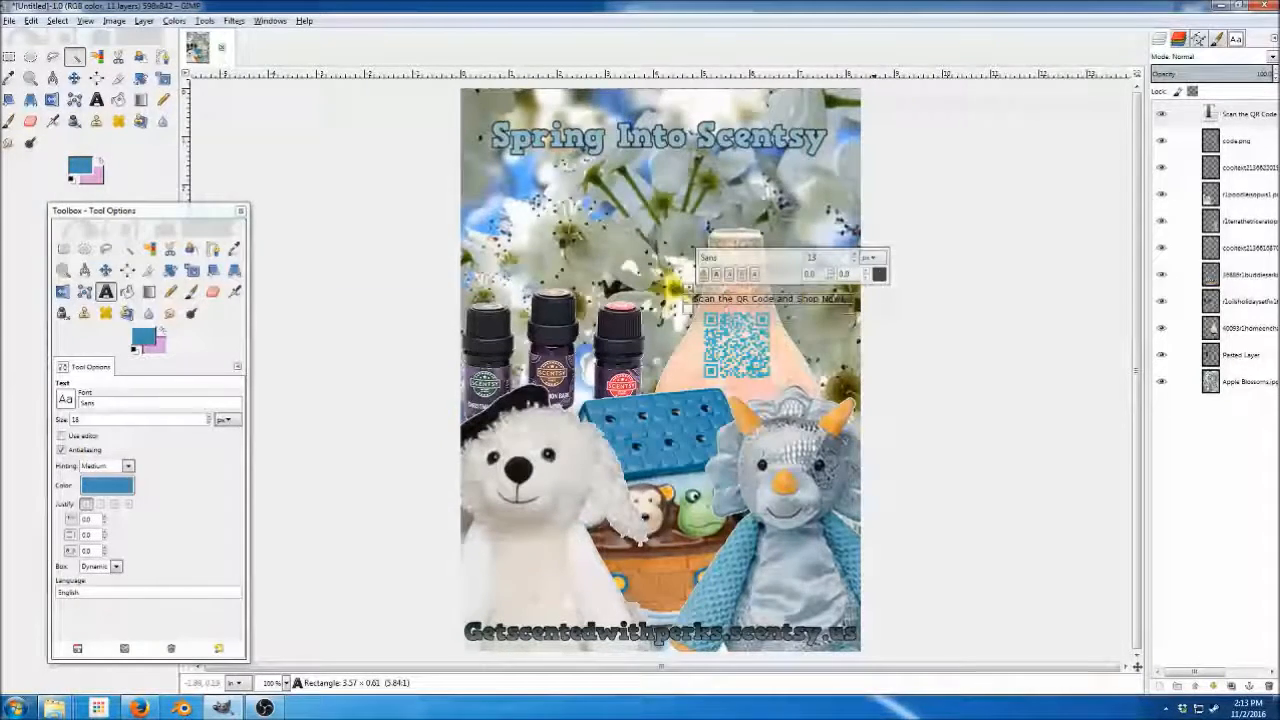
pyautogui.moveTo(854, 310); pyautogui.dragTo(810, 392)
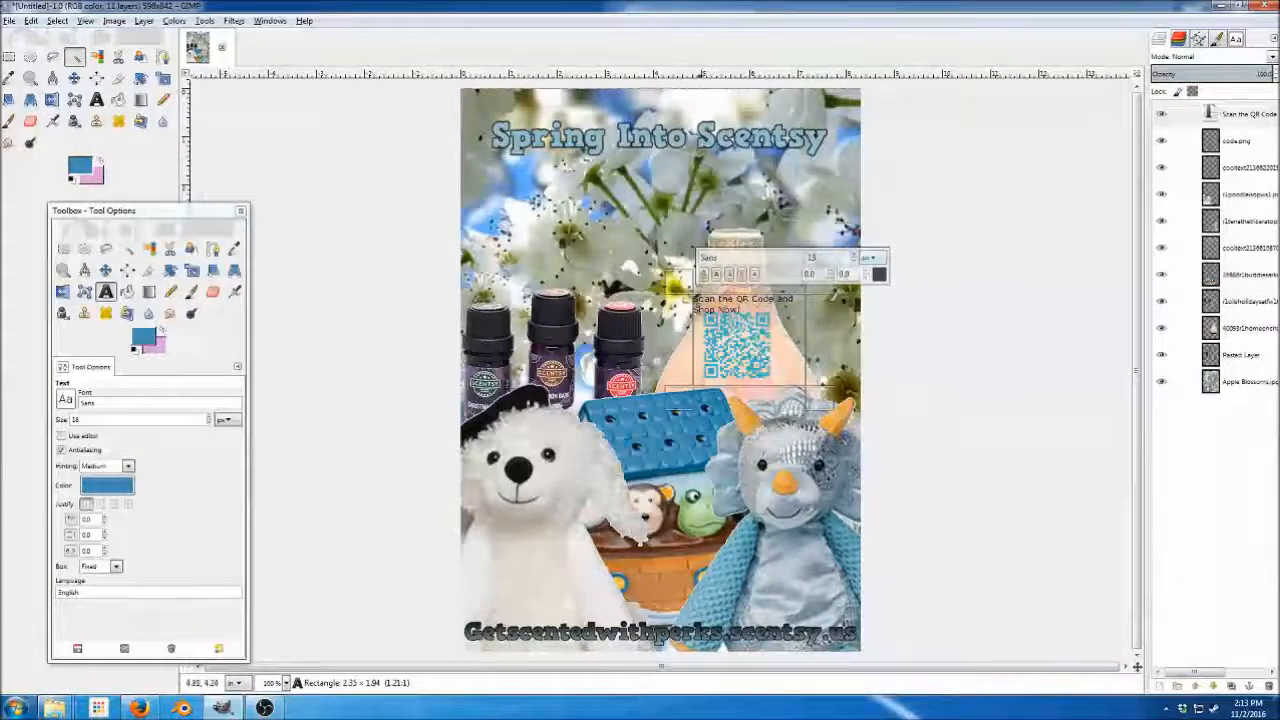
pyautogui.moveTo(690, 290); pyautogui.dragTo(656, 377)
pyautogui.moveTo(807, 387); pyautogui.dragTo(815, 393)
# Make the QR code caption bold and resize its text box to about 3.35 × 0.25 in so it fits on one line.
pyautogui.doubleClick(800, 385)
pyautogui.tripleClick(800, 385)
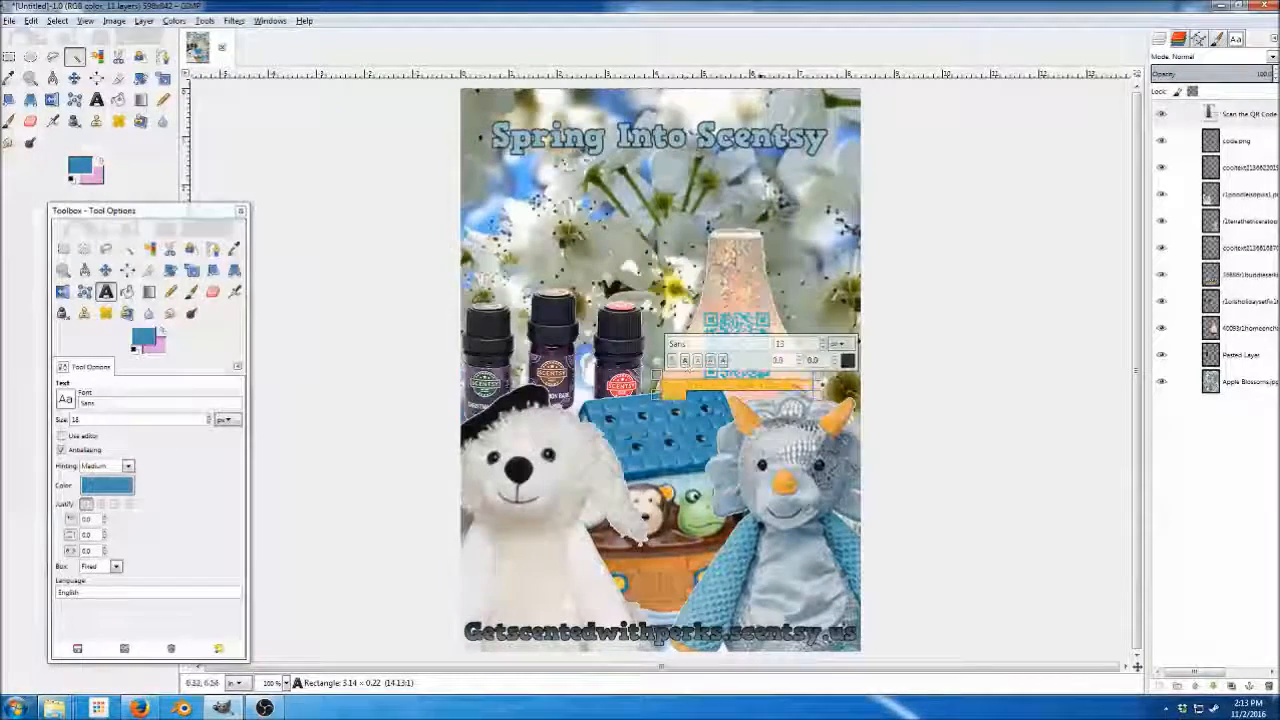
pyautogui.moveTo(814, 391); pyautogui.dragTo(820, 384)
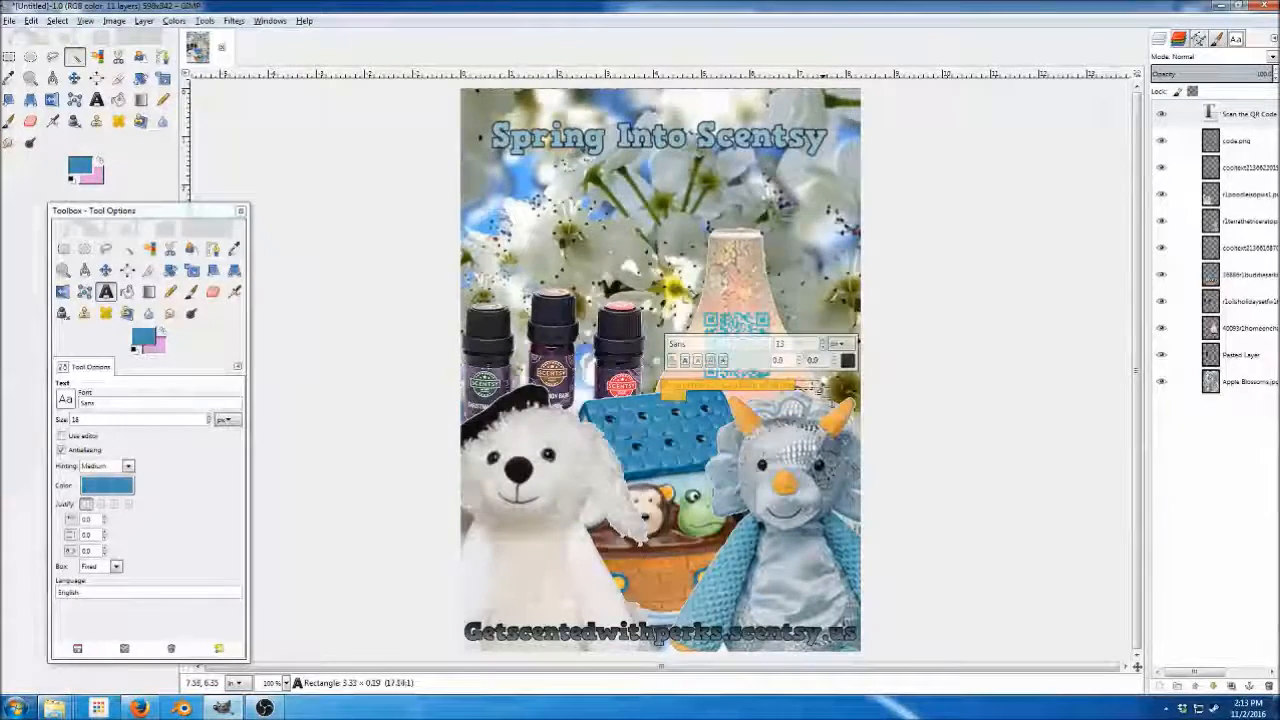
pyautogui.moveTo(825, 393); pyautogui.dragTo(825, 395)
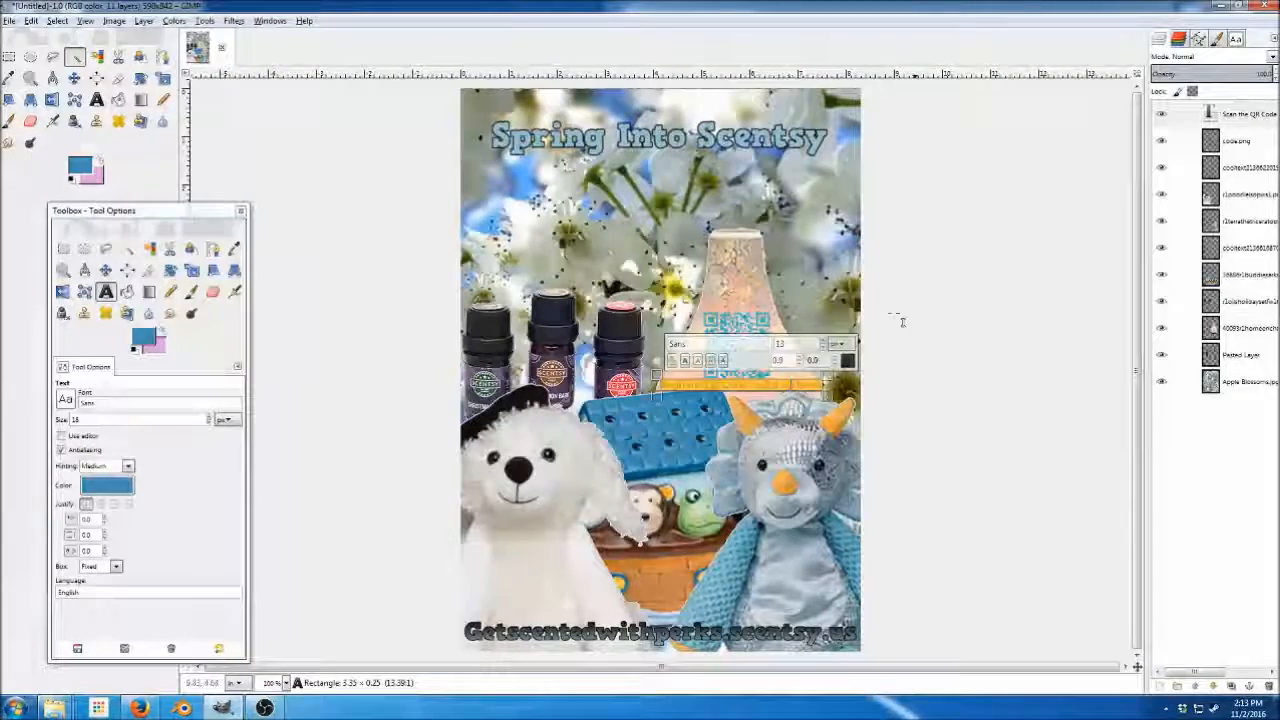
pyautogui.press('Escape')
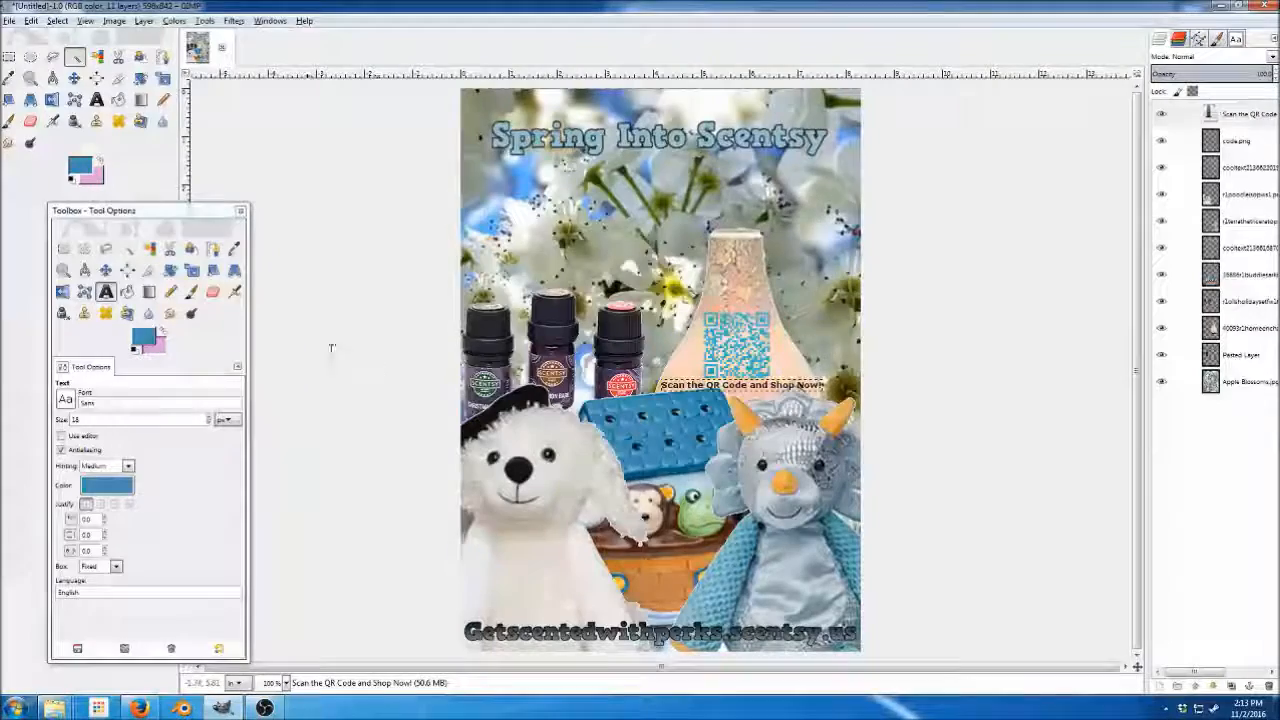
# Add the text "*Not Actual Size" in a box about 2.42 × 0.38 in above the oil bottles.
pyautogui.moveTo(494, 271); pyautogui.dragTo(610, 289)
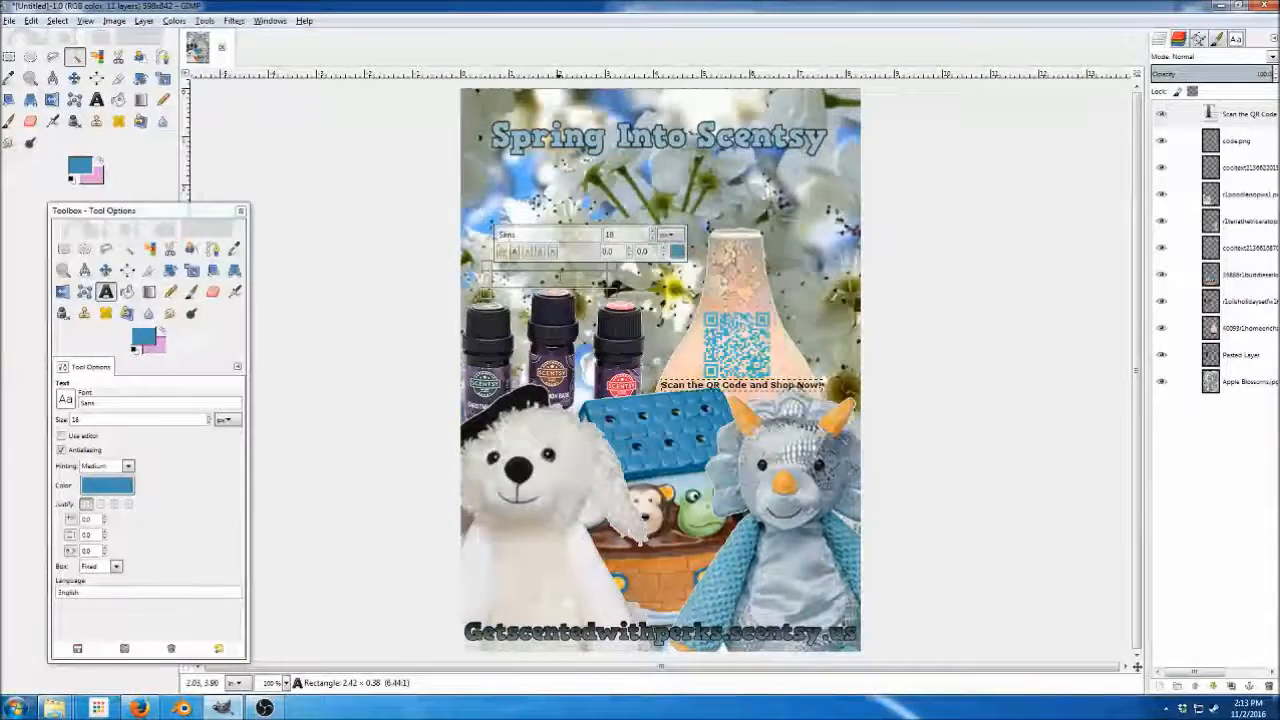
pyautogui.write('*N')
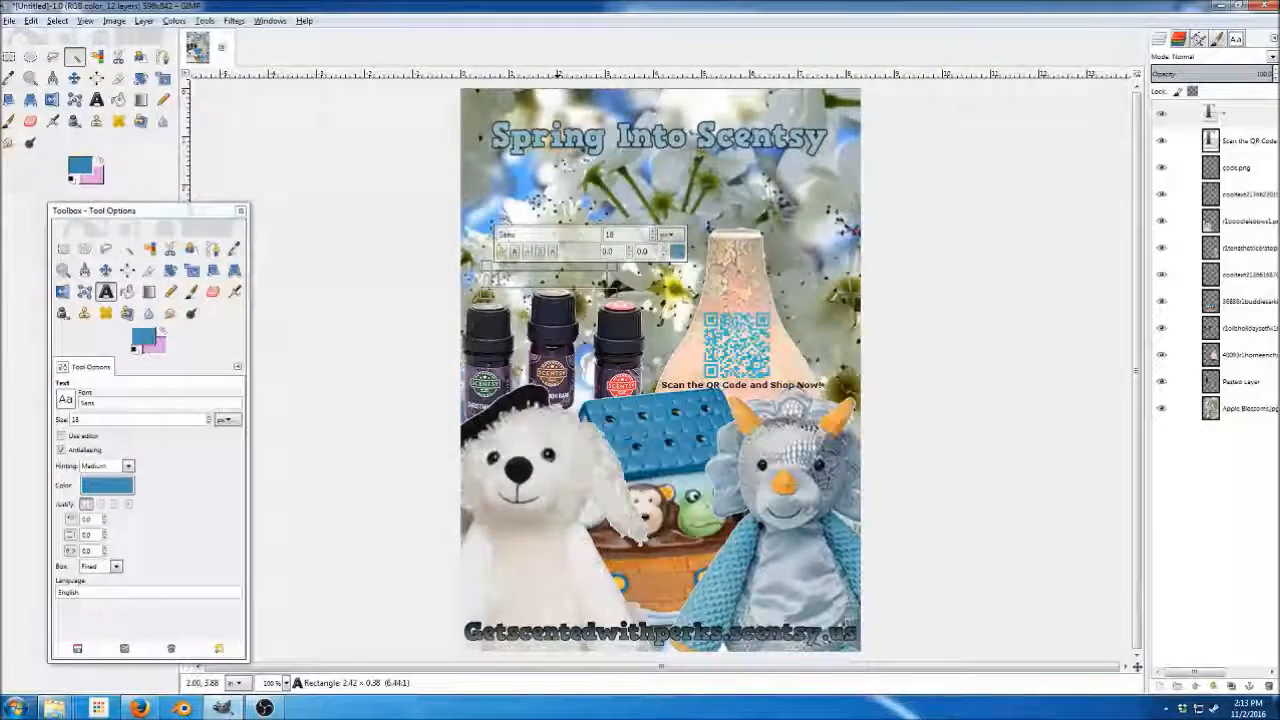
pyautogui.write('ot Ac')
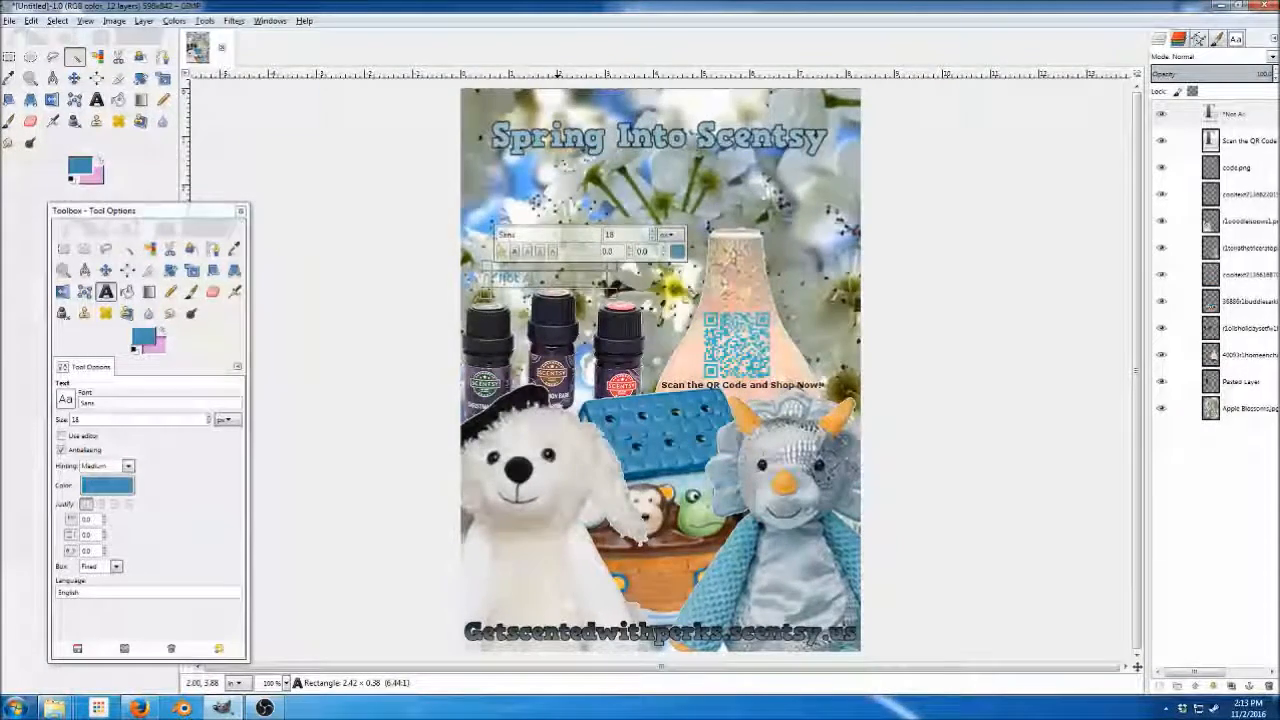
pyautogui.write('tual Size')
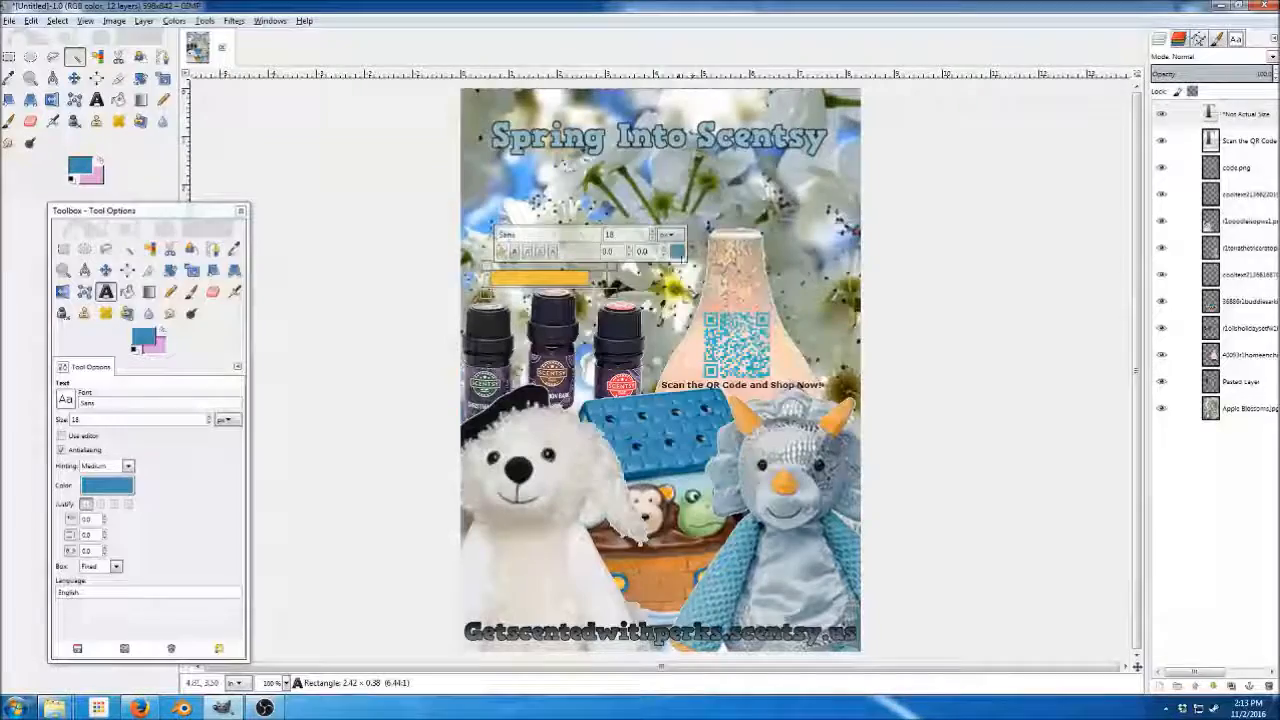
# Set the "*Not Actual Size" text to near-black and its font size to 11 px.
pyautogui.click(677, 251)
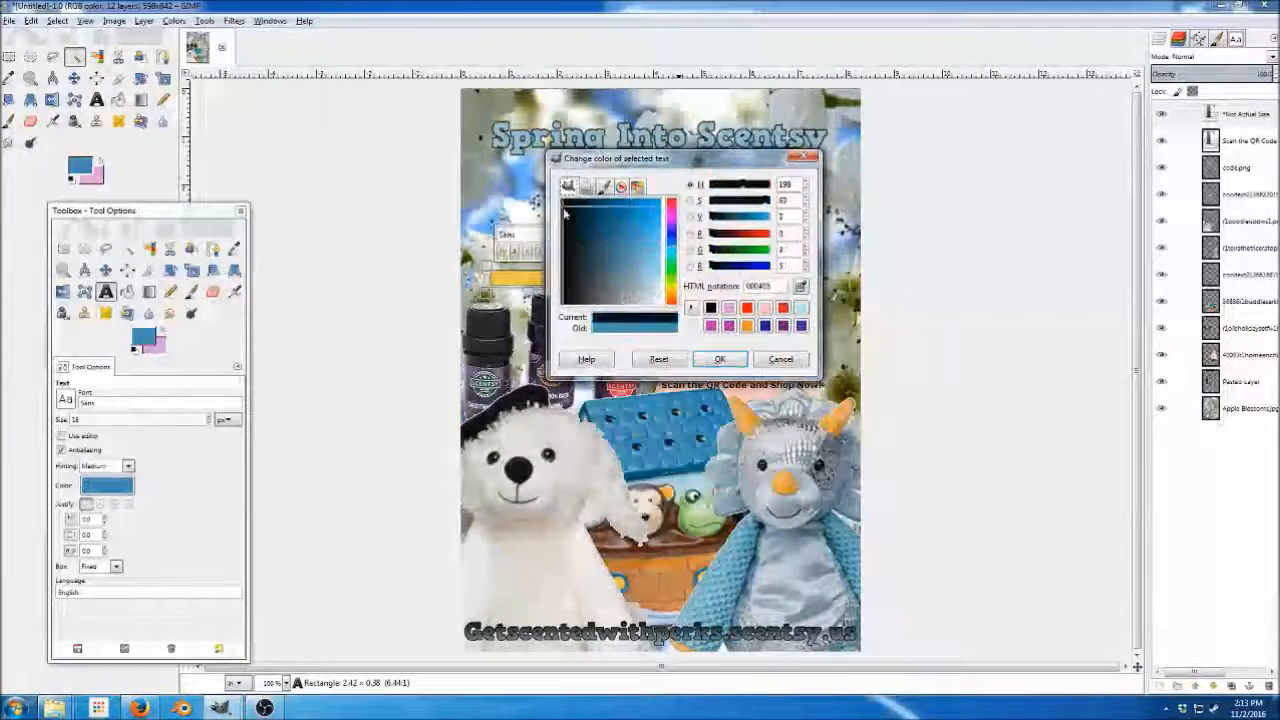
pyautogui.click(718, 358)
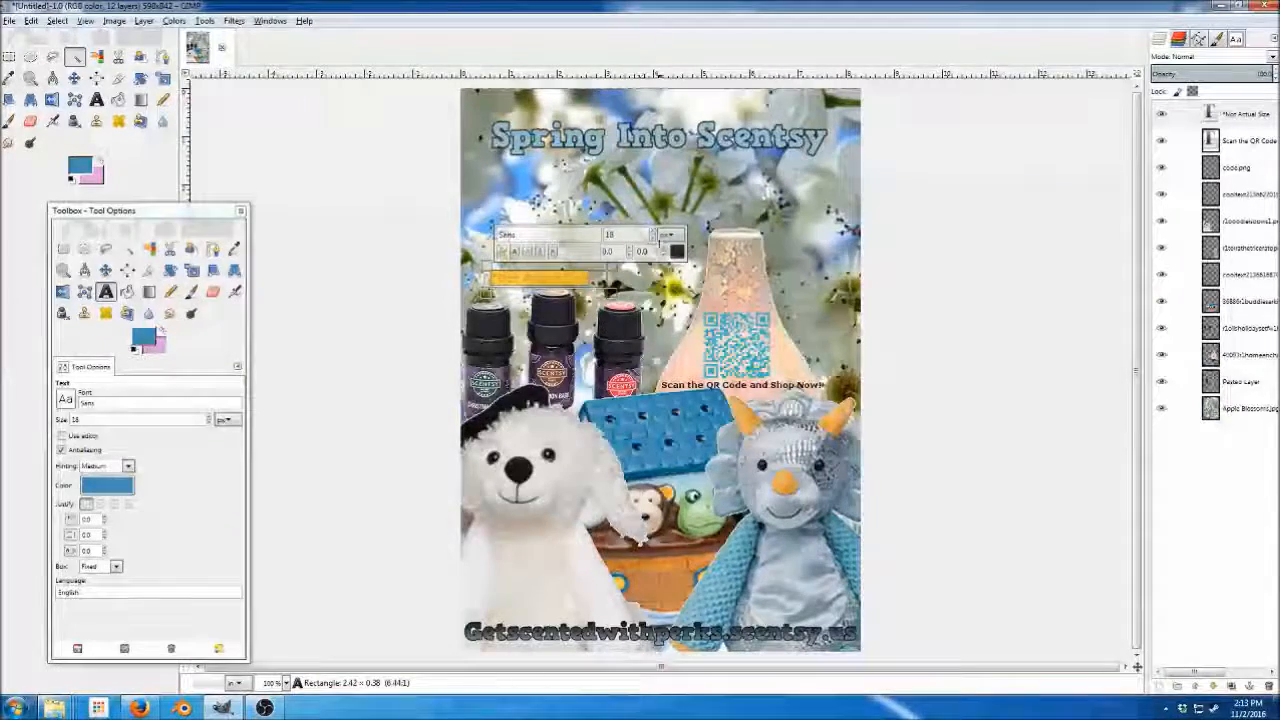
pyautogui.click(654, 239)
pyautogui.click(654, 239)
pyautogui.click(654, 239)
pyautogui.click(654, 239)
pyautogui.click(654, 239)
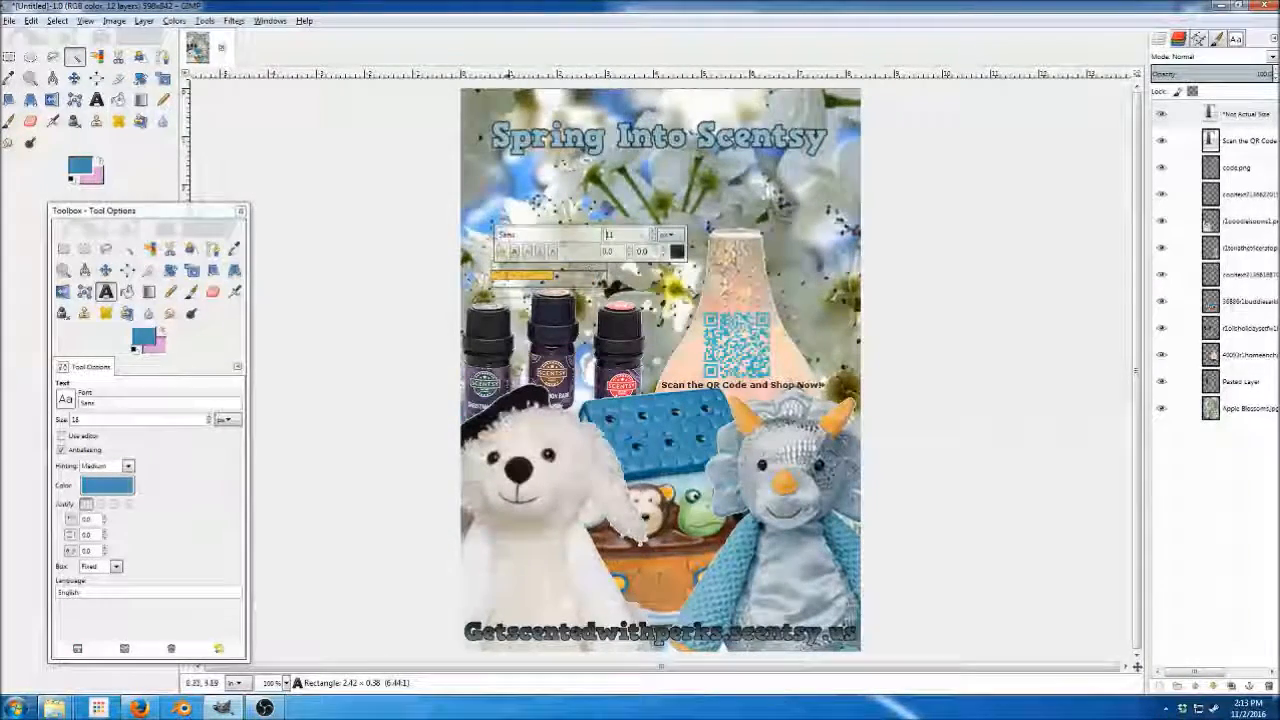
# Make the "*Not Actual Size" note above the oil bottles bold.
pyautogui.click(522, 249)
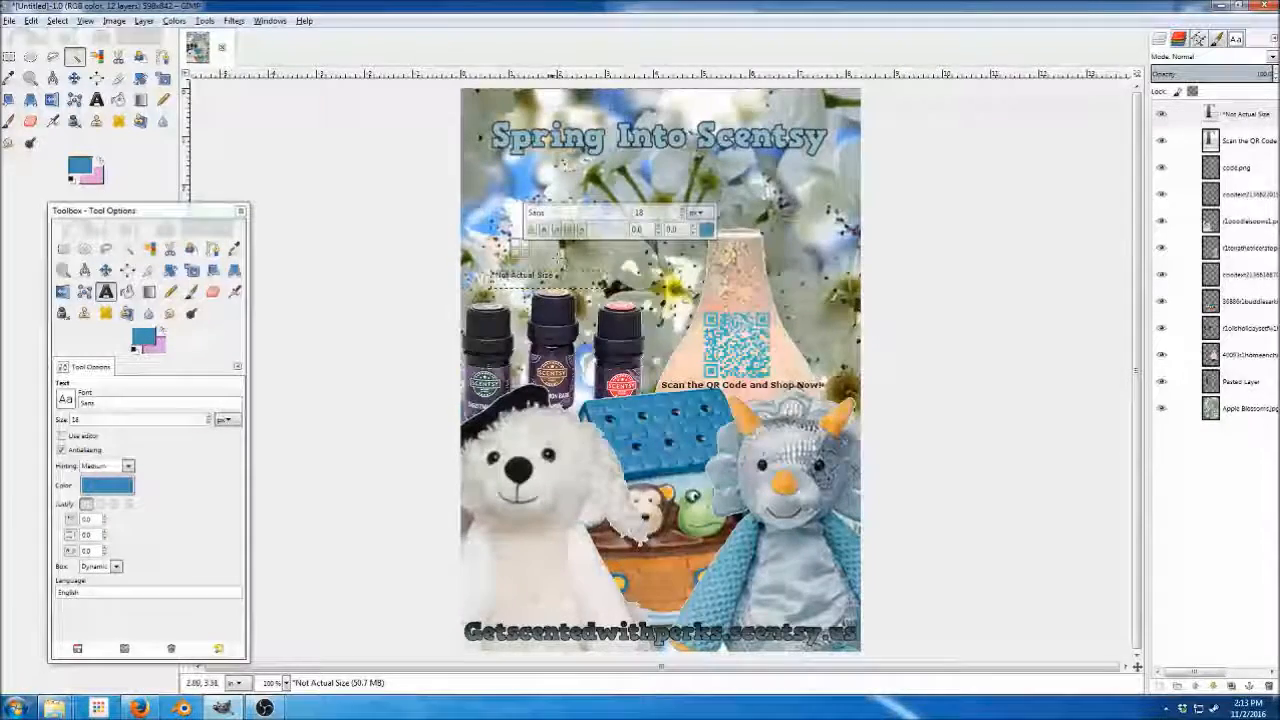
pyautogui.moveTo(491, 275); pyautogui.dragTo(557, 275)
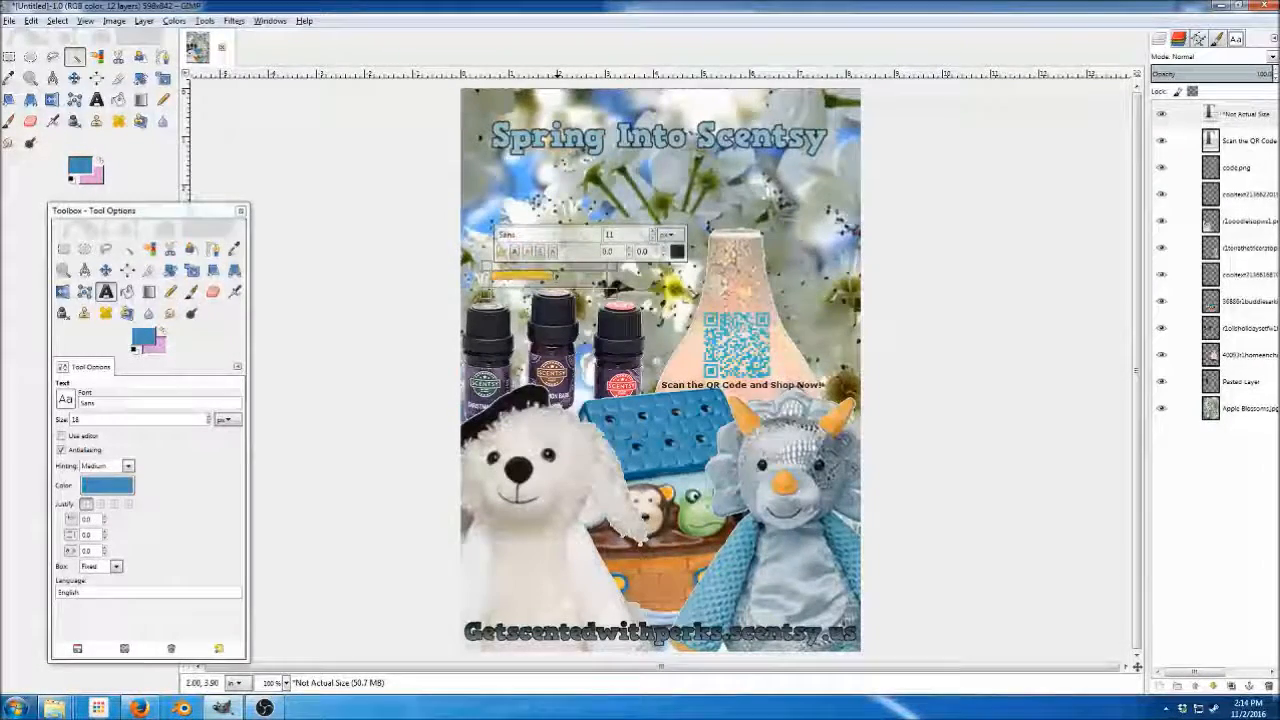
pyautogui.click(514, 251)
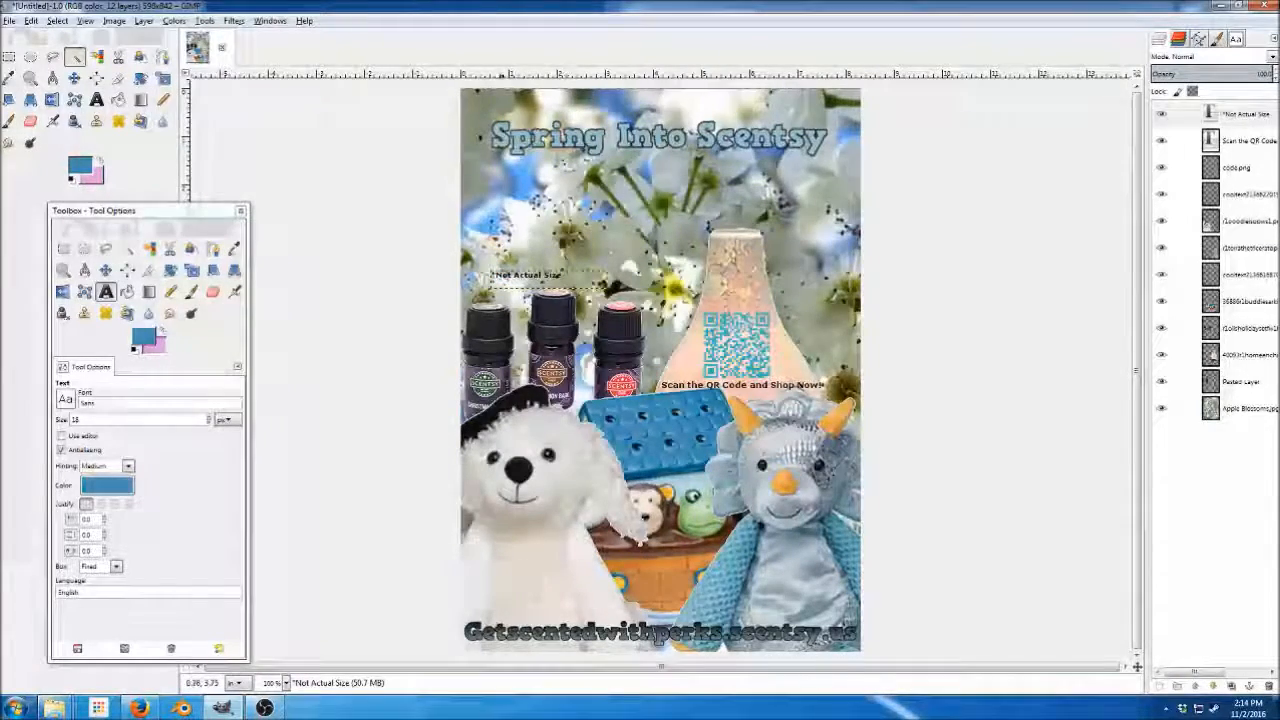
# Shift the left edge of the "*Not Actual Size" text box rightward, leaving the box about 1.69 × 0.40 in.
pyautogui.click(485, 272)
pyautogui.moveTo(486, 272); pyautogui.dragTo(521, 269)
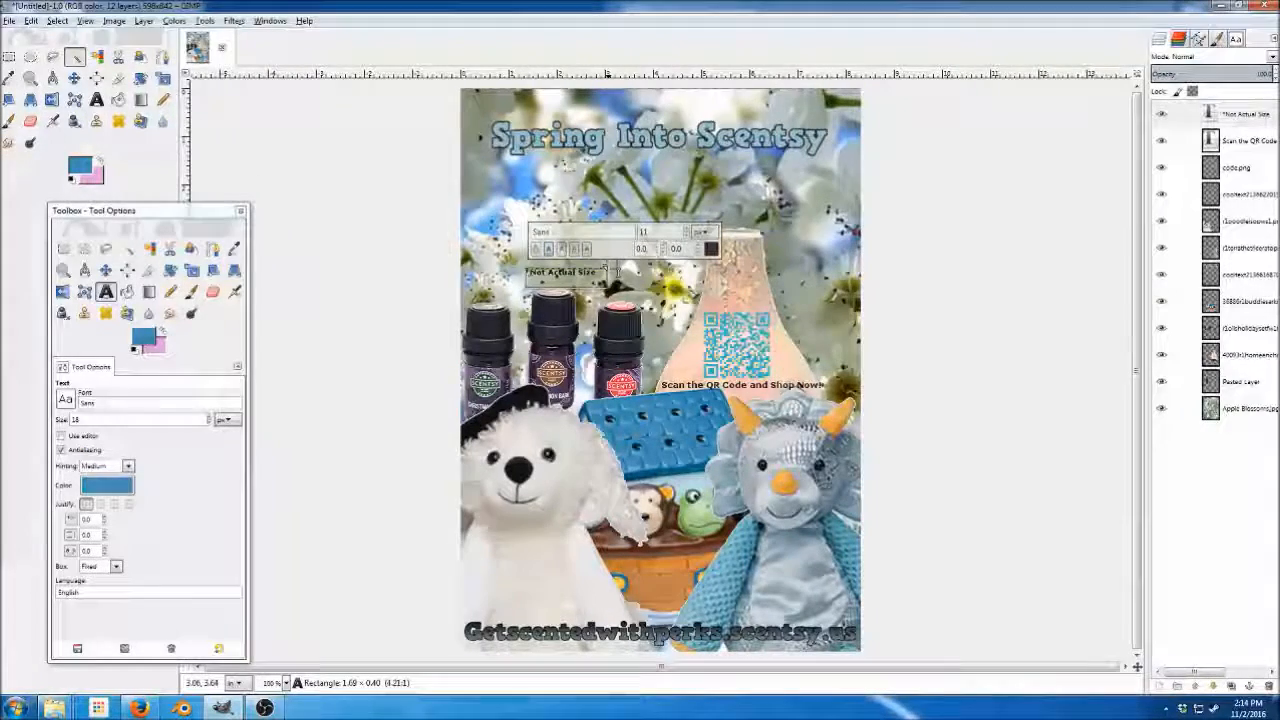
pyautogui.moveTo(608, 270); pyautogui.dragTo(608, 271)
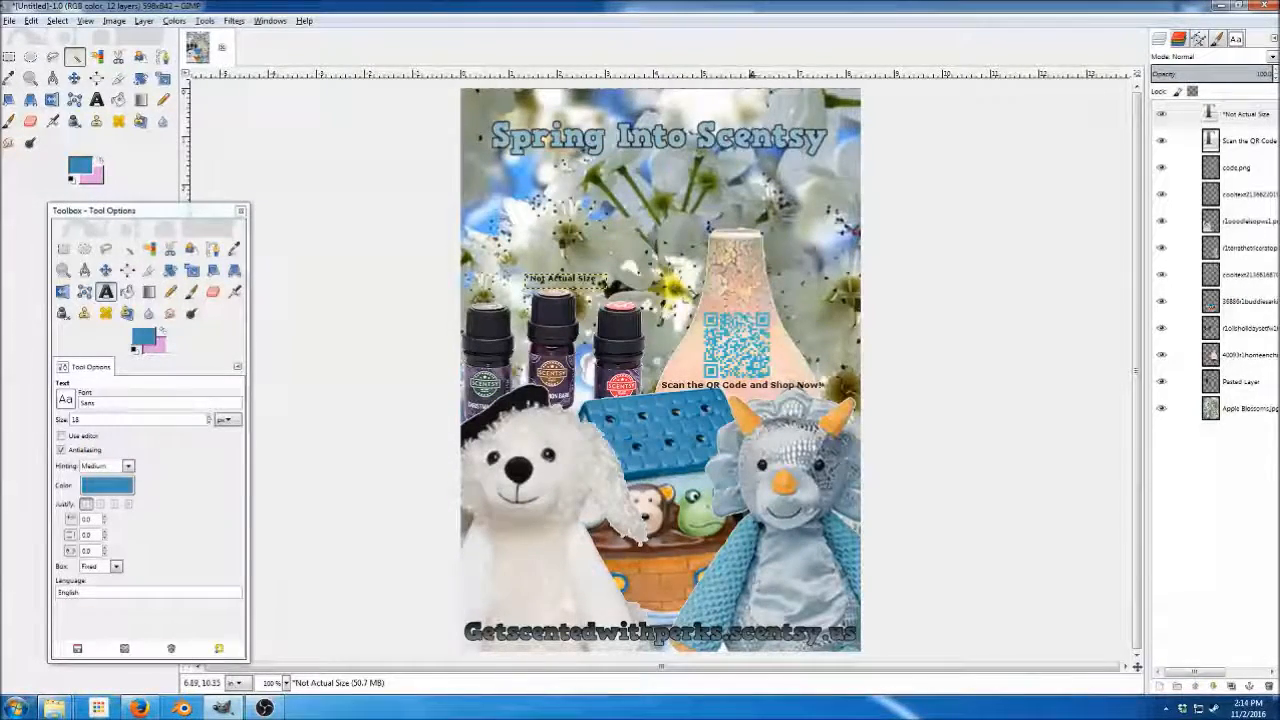
# Add the text "Buddies Are Have Limited Quantities" in a box about 1.99 × 0.44 in over the blue buddy, above the web address.
pyautogui.moveTo(750, 591); pyautogui.dragTo(848, 612)
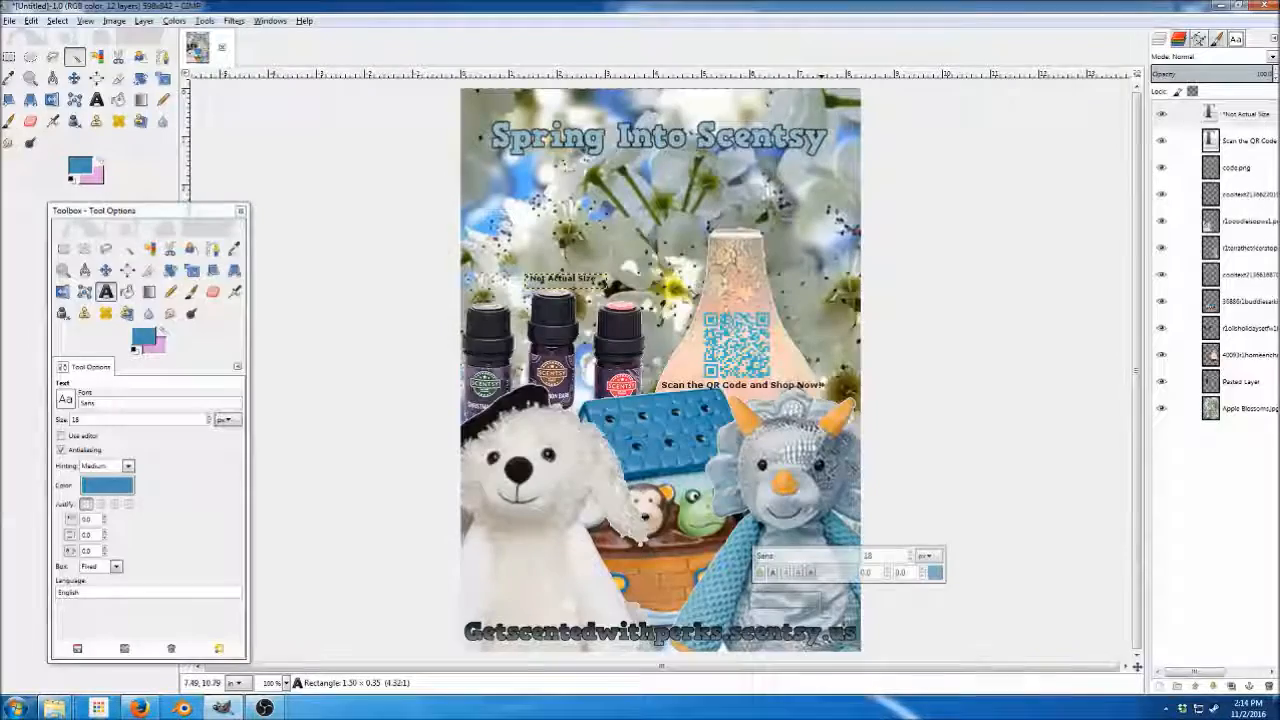
pyautogui.write('Buddie')
pyautogui.write('s &')
pyautogui.write('re L')
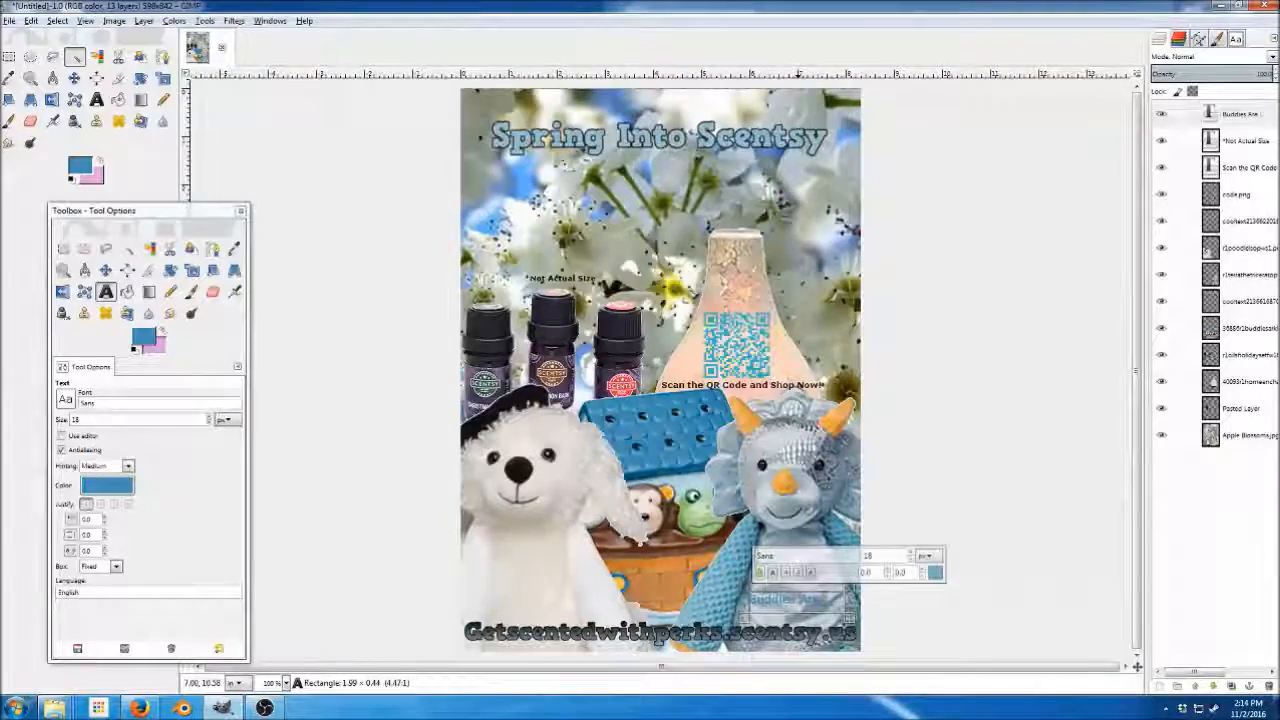
pyautogui.press('BackSpace')
pyautogui.write('Here')
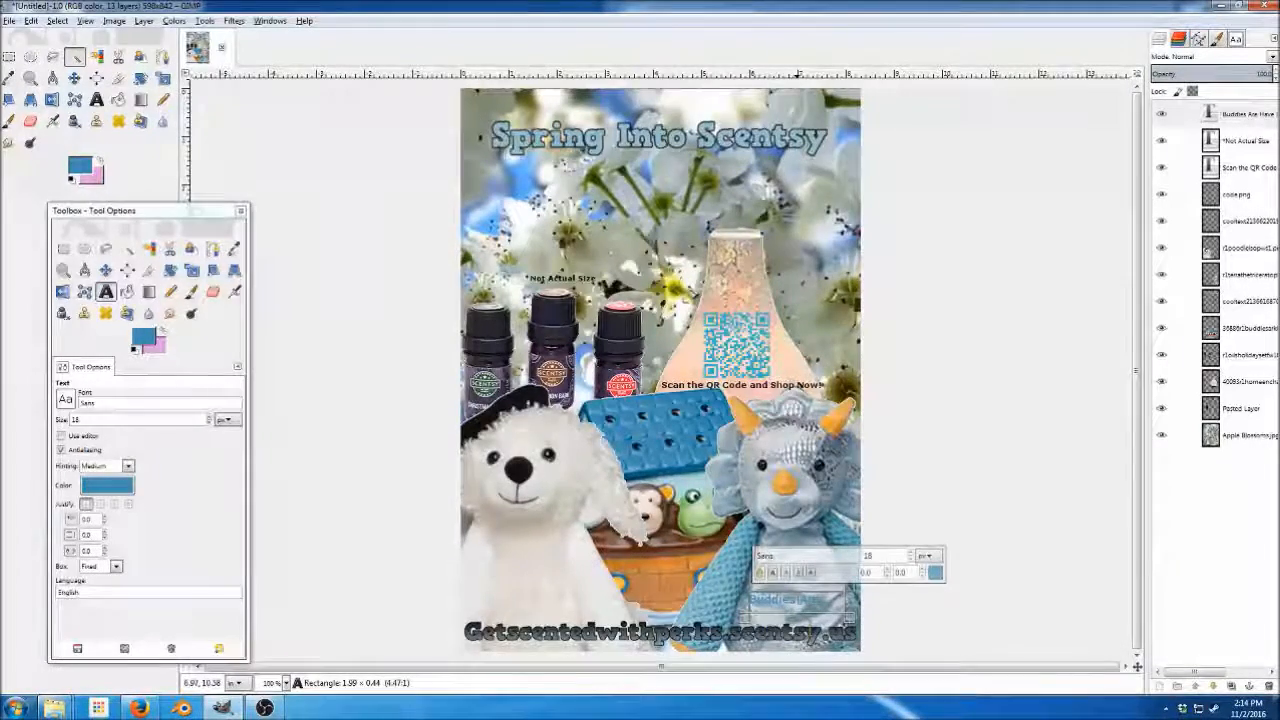
# Widen the buddies caption's text box to about 7.67 × 0.35 in so the text fits on one line.
pyautogui.moveTo(716, 591); pyautogui.dragTo(655, 595)
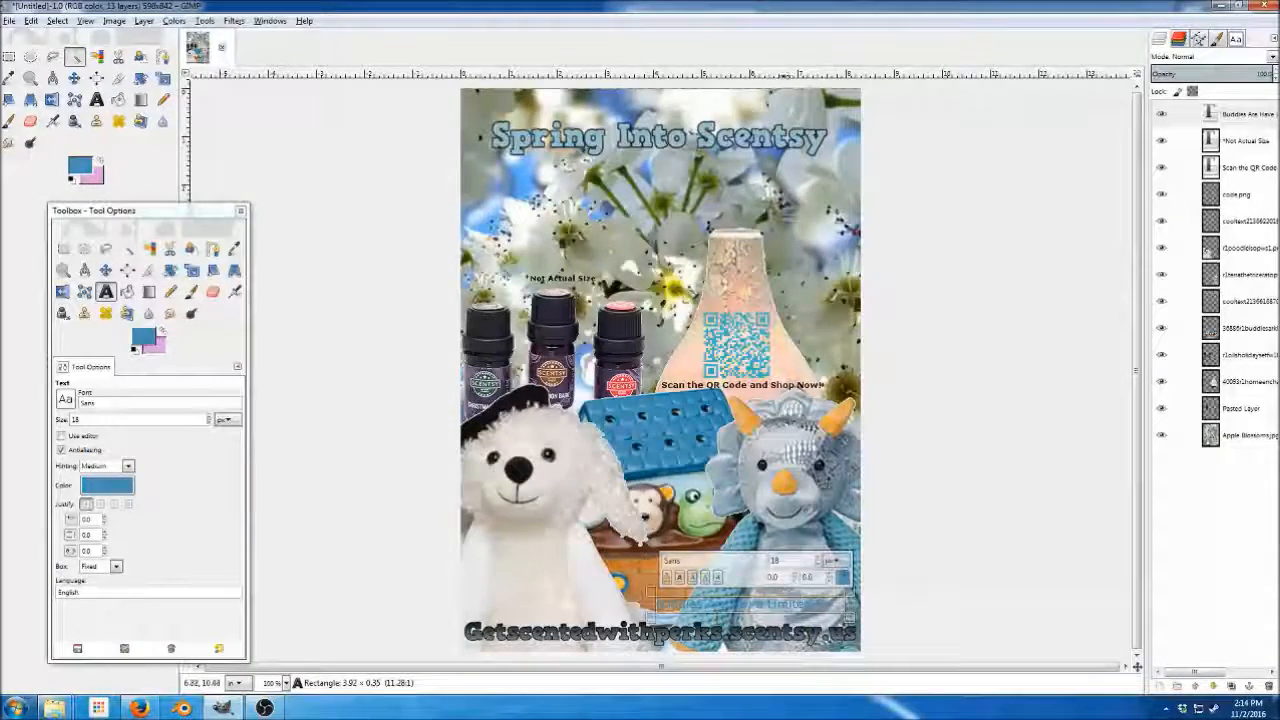
pyautogui.moveTo(849, 616); pyautogui.dragTo(899, 614)
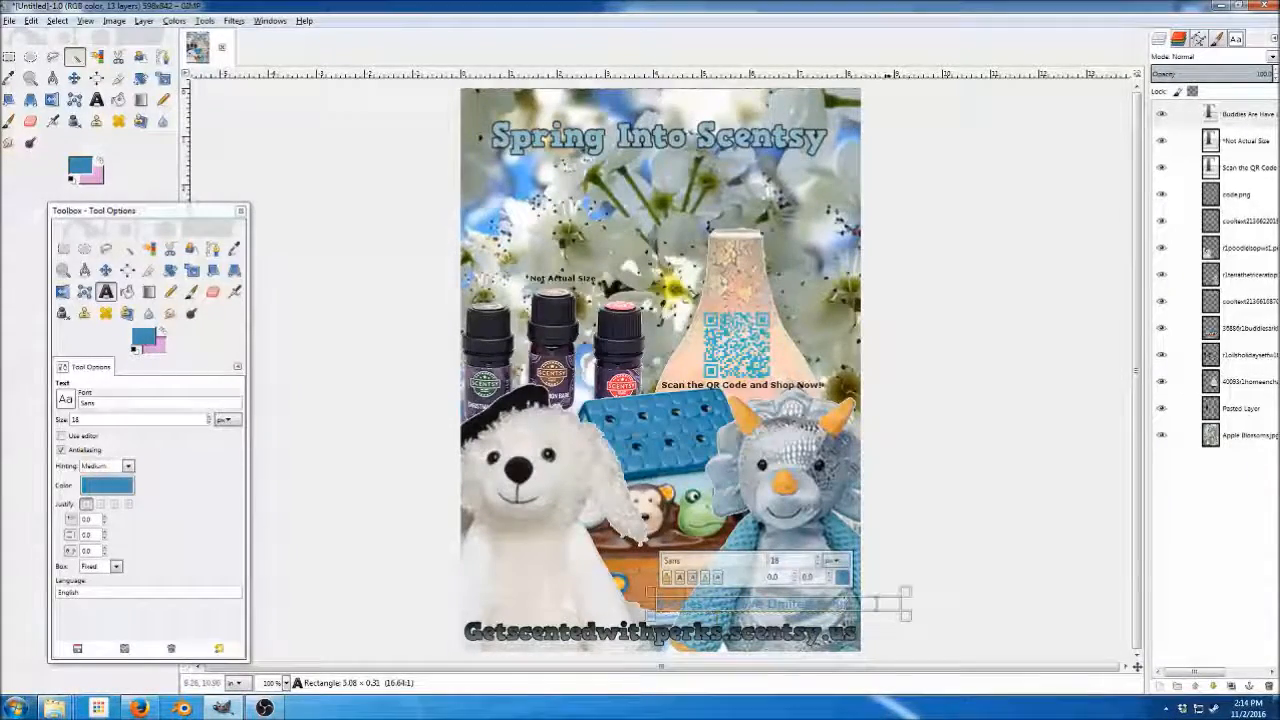
pyautogui.moveTo(656, 598); pyautogui.dragTo(525, 590)
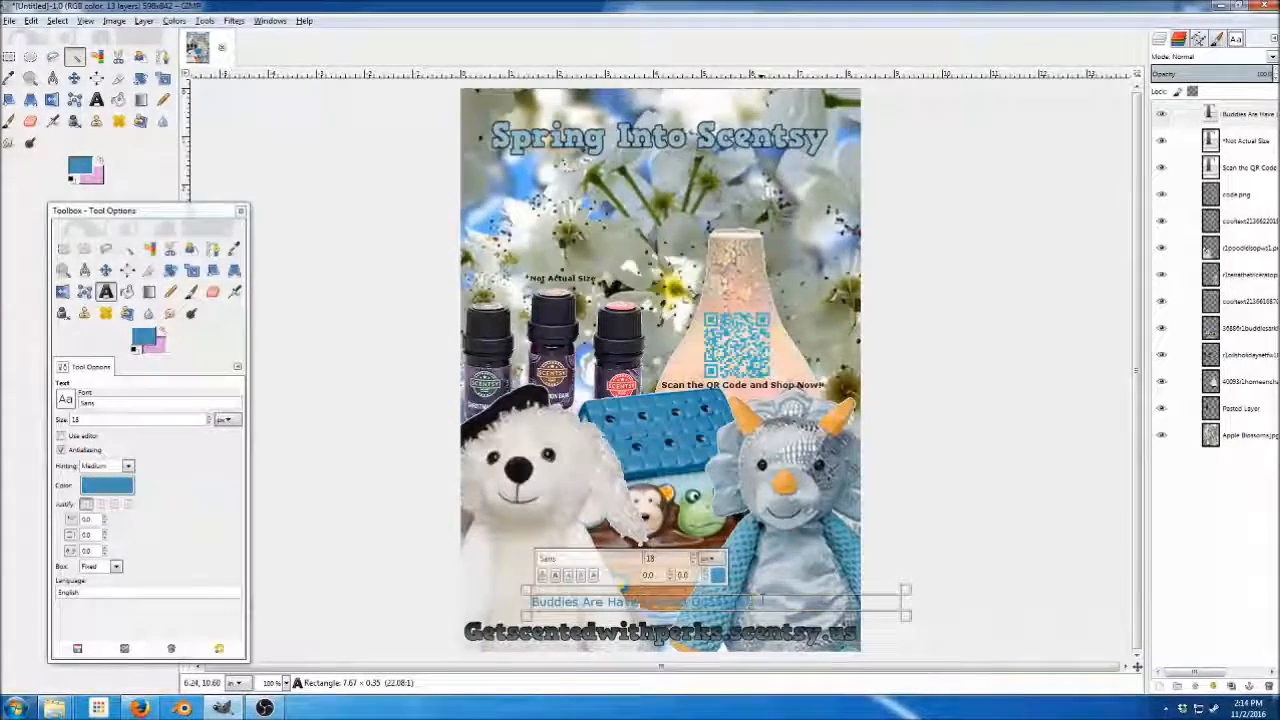
# Recolor the buddies caption black (000000) and put a black asterisk at its start.
pyautogui.click(717, 575)
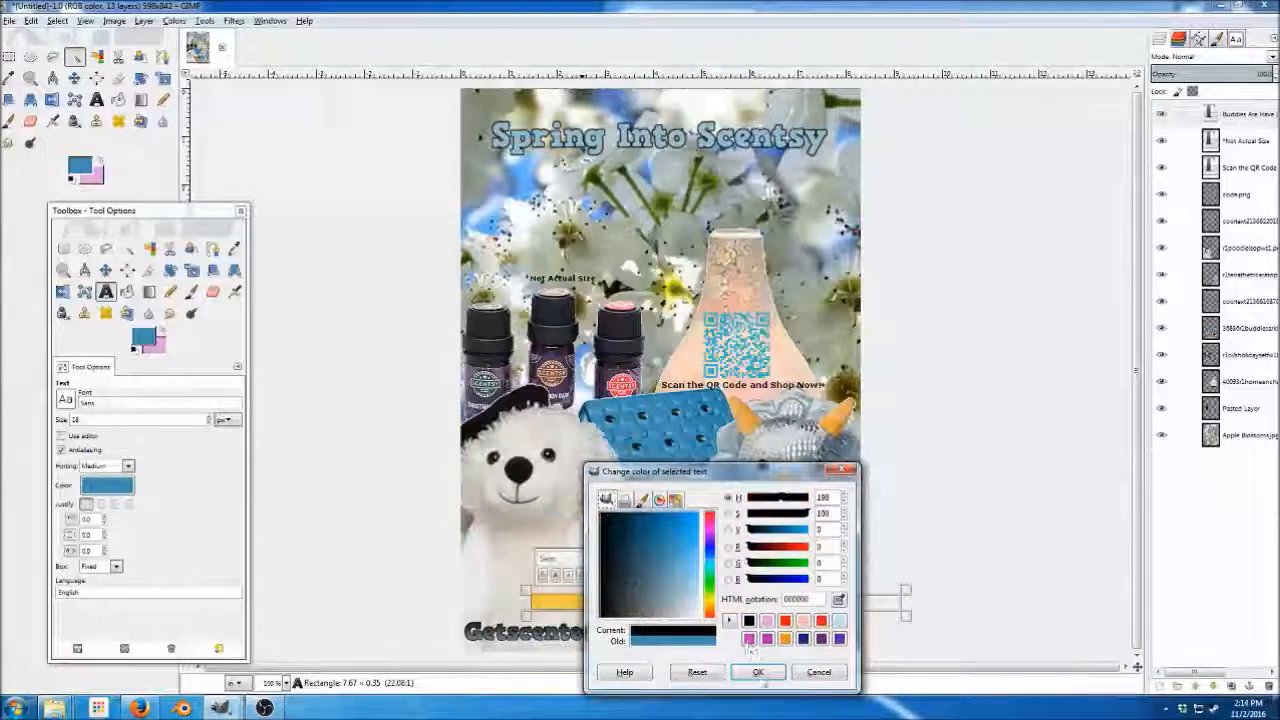
pyautogui.click(758, 672)
pyautogui.press('Home')
pyautogui.write('*')
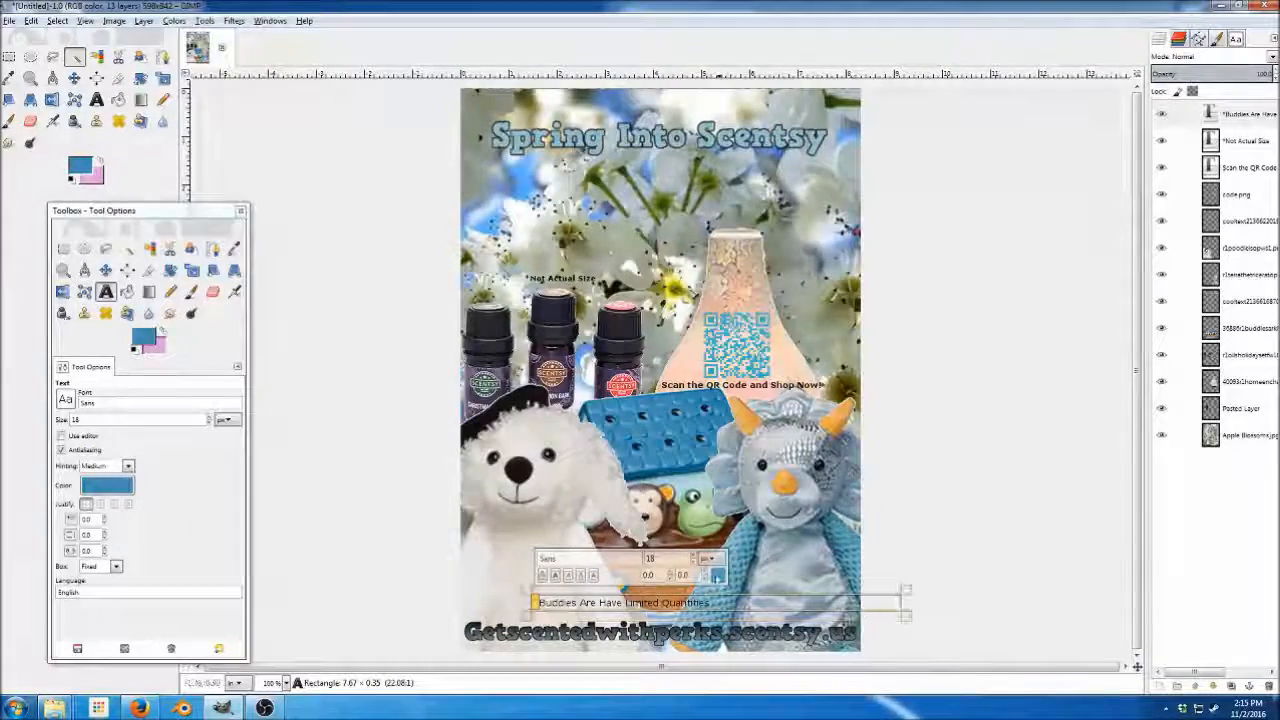
pyautogui.click(717, 574)
pyautogui.moveTo(618, 523); pyautogui.dragTo(582, 516)
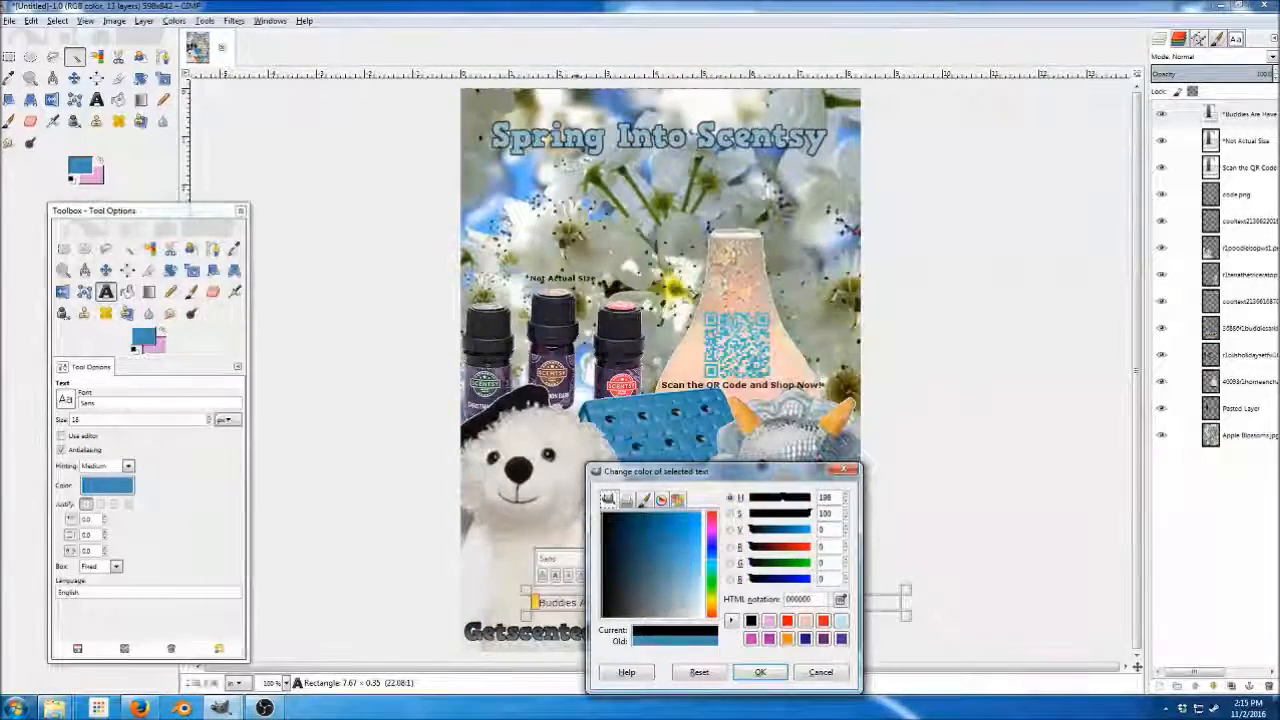
pyautogui.click(760, 672)
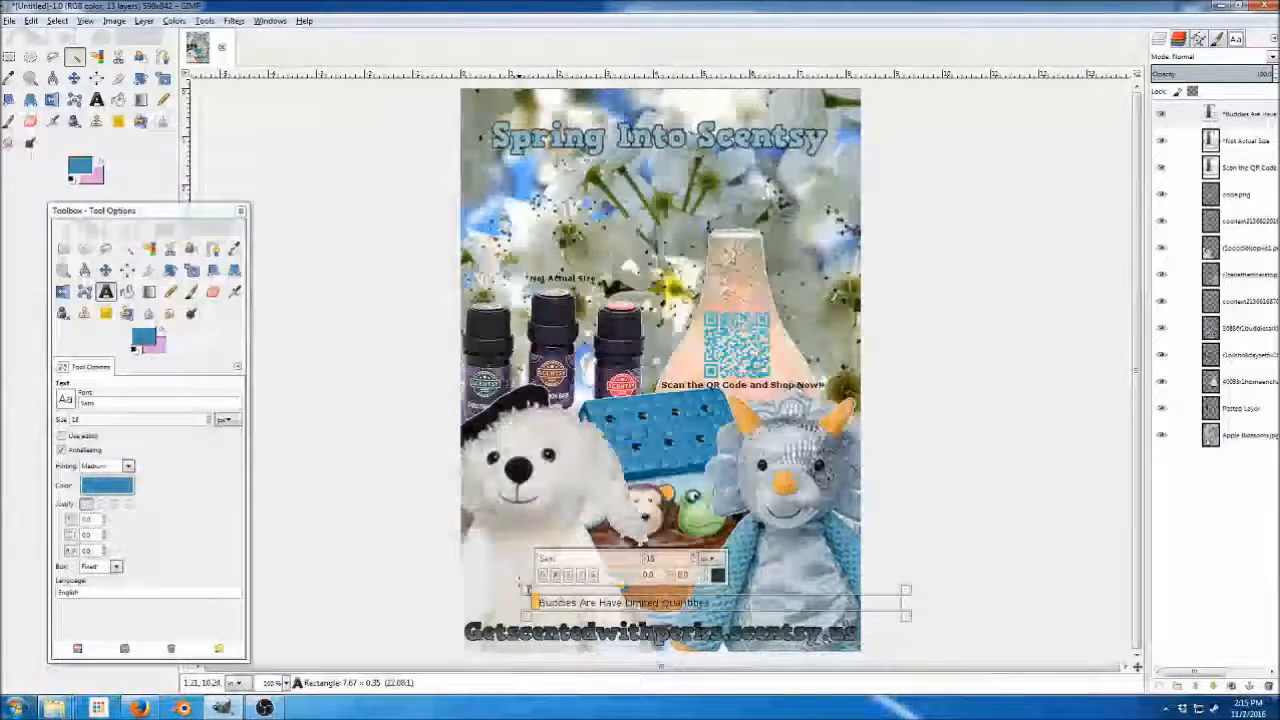
# Resize the buddies caption's text box to about 6.01 × 0.39 in, starting at the page's left edge just above the web address.
pyautogui.moveTo(522, 600); pyautogui.dragTo(468, 591)
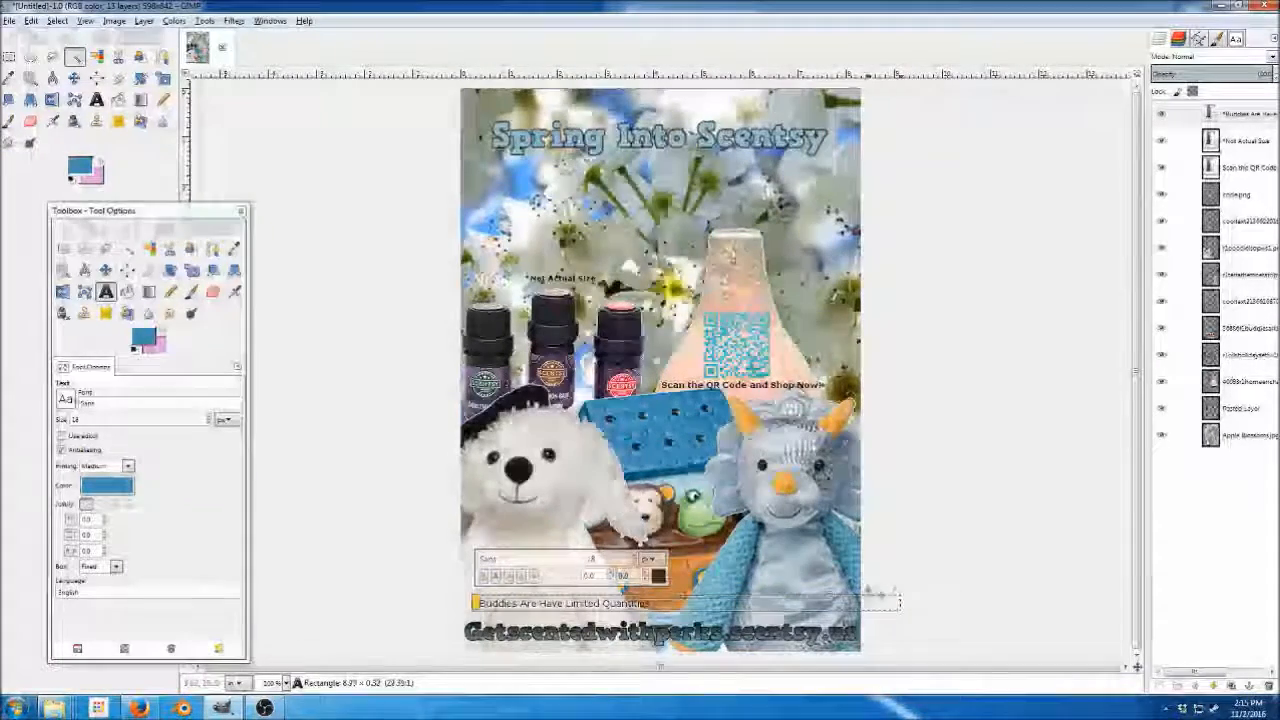
pyautogui.moveTo(776, 588); pyautogui.dragTo(771, 588)
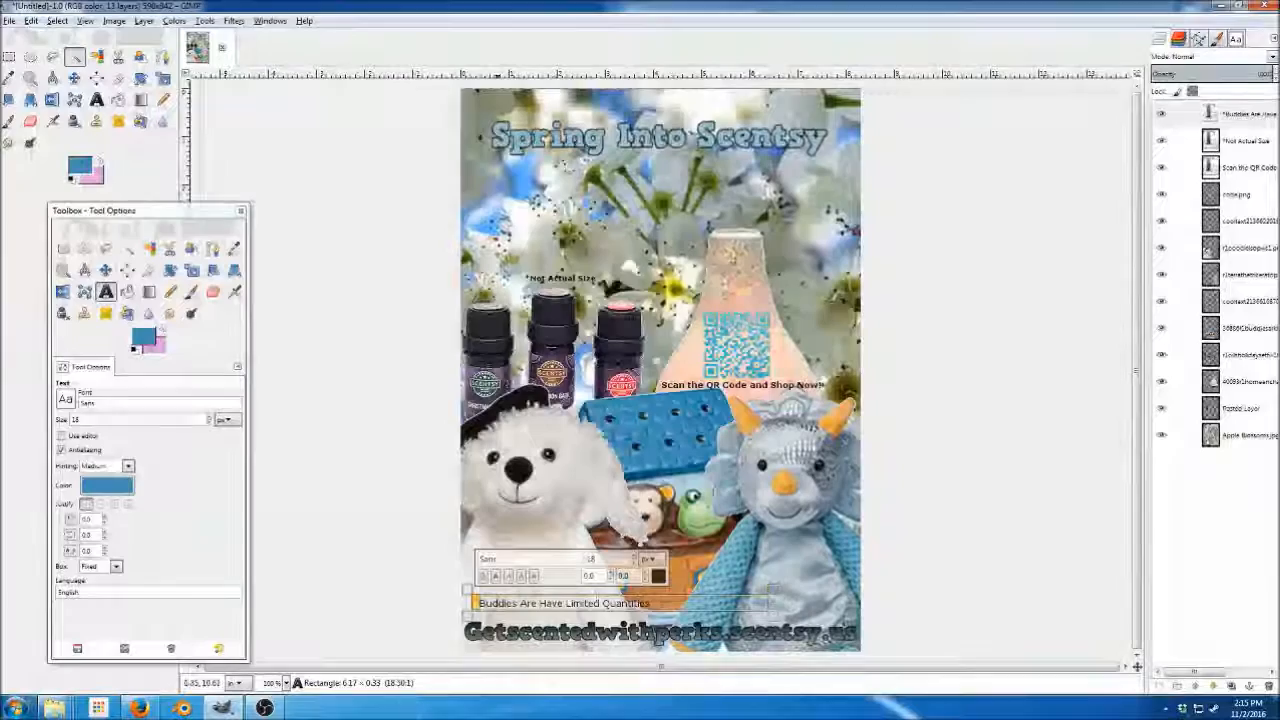
pyautogui.moveTo(466, 593); pyautogui.dragTo(458, 590)
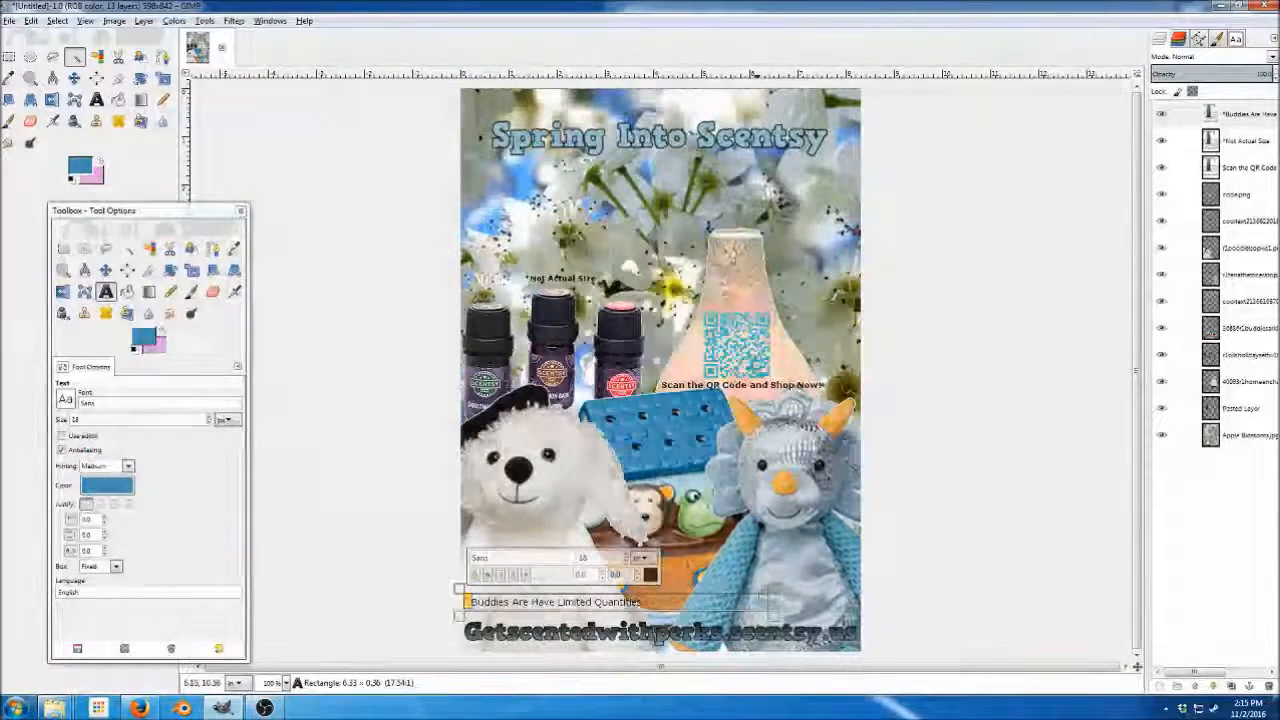
pyautogui.moveTo(773, 594); pyautogui.dragTo(758, 619)
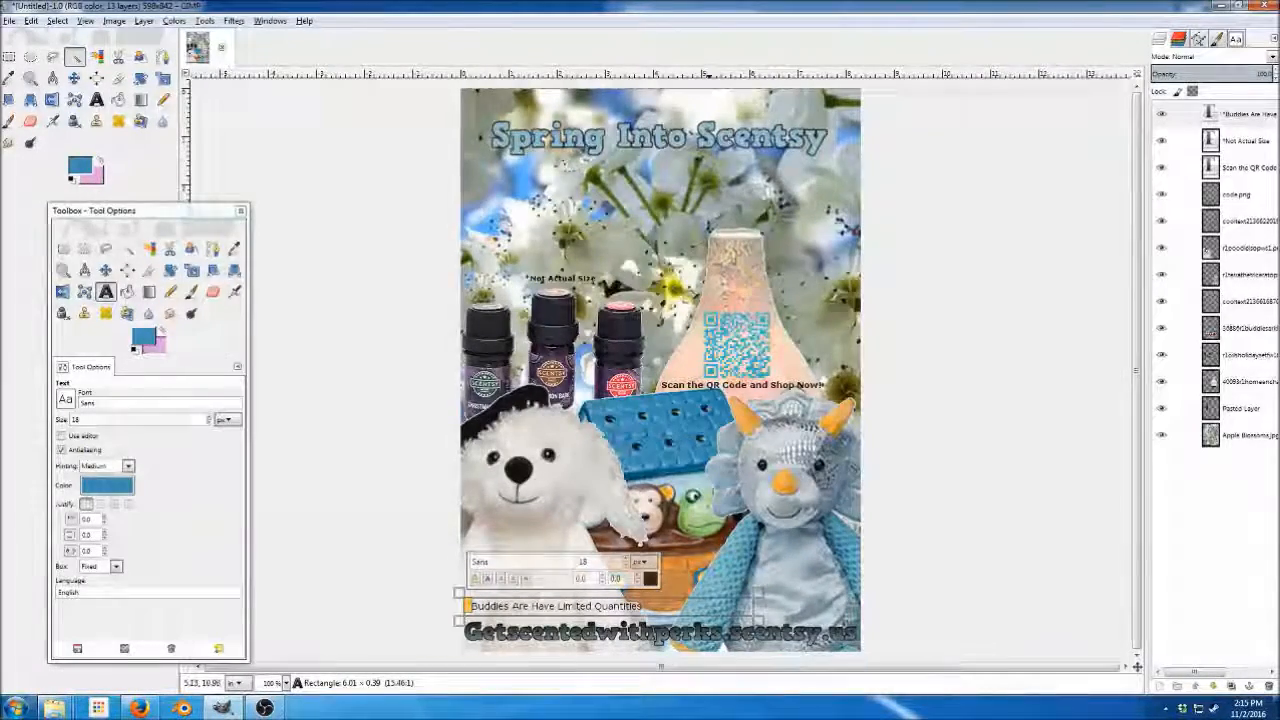
pyautogui.press('Escape')
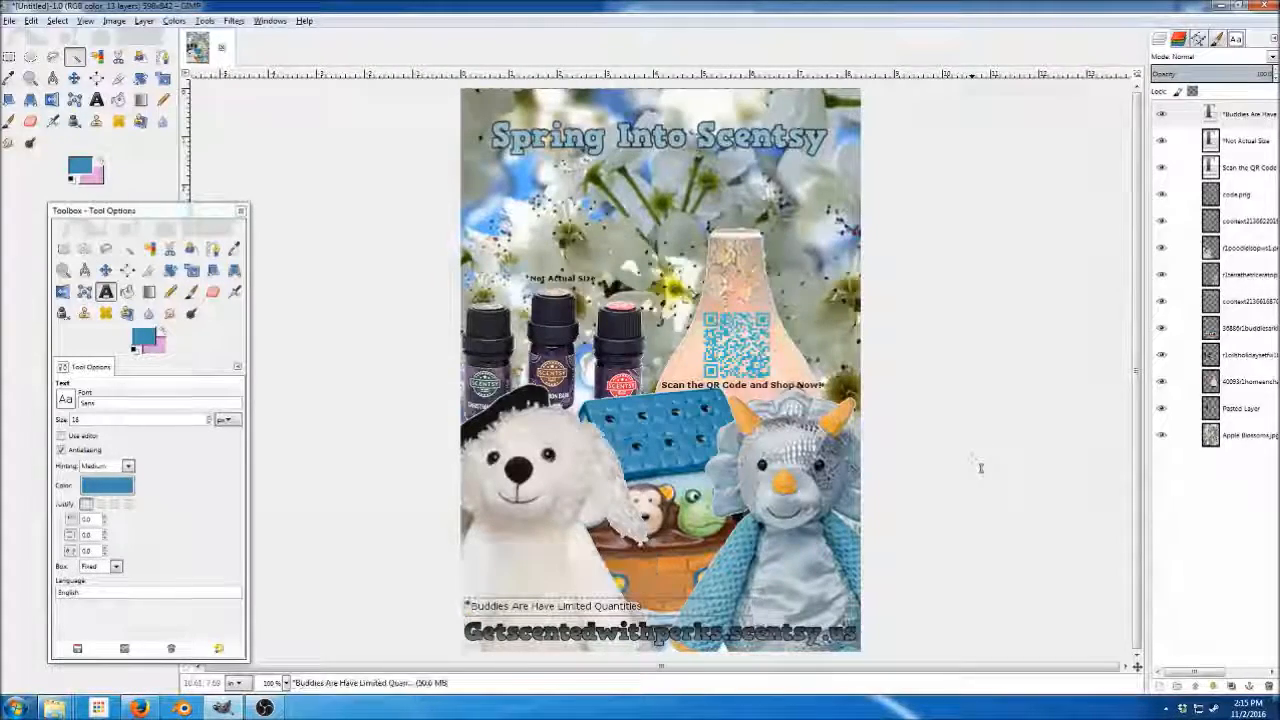
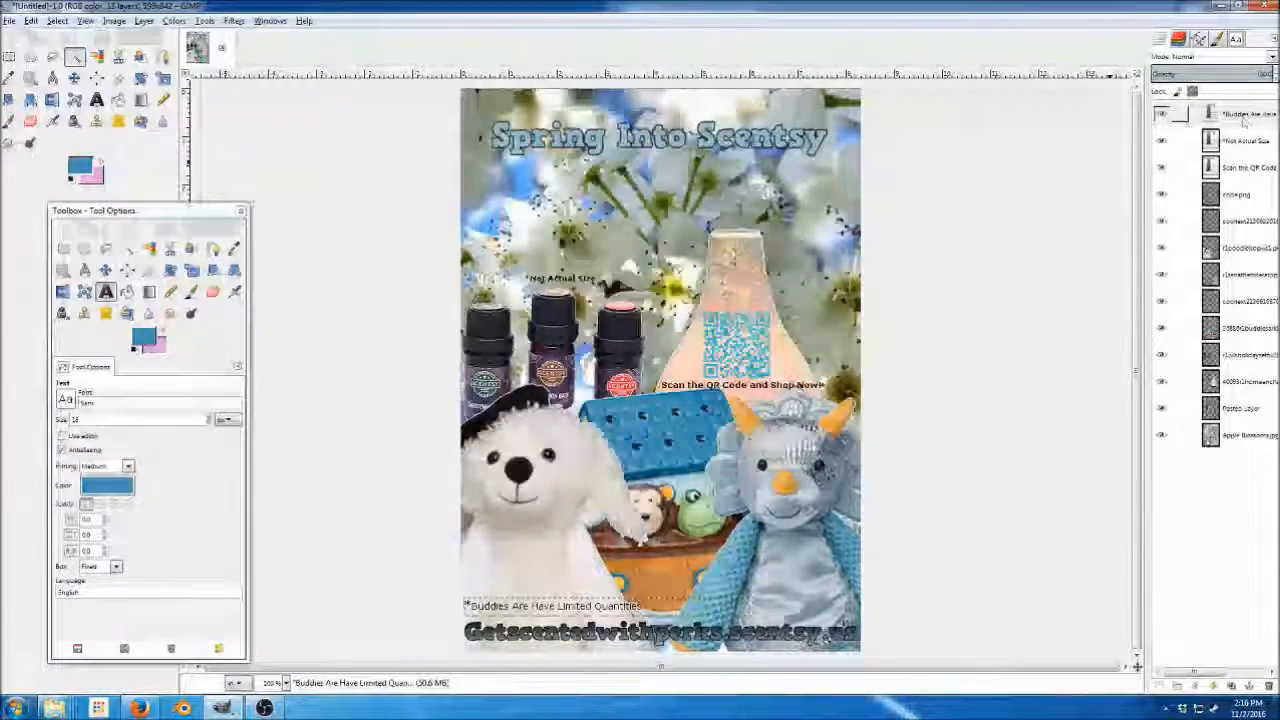
# Rotate the "Spring Into Scentsy" title about 13° counter-clockwise and move it down slightly so it clears the page's top edge.
pyautogui.click(1261, 224)
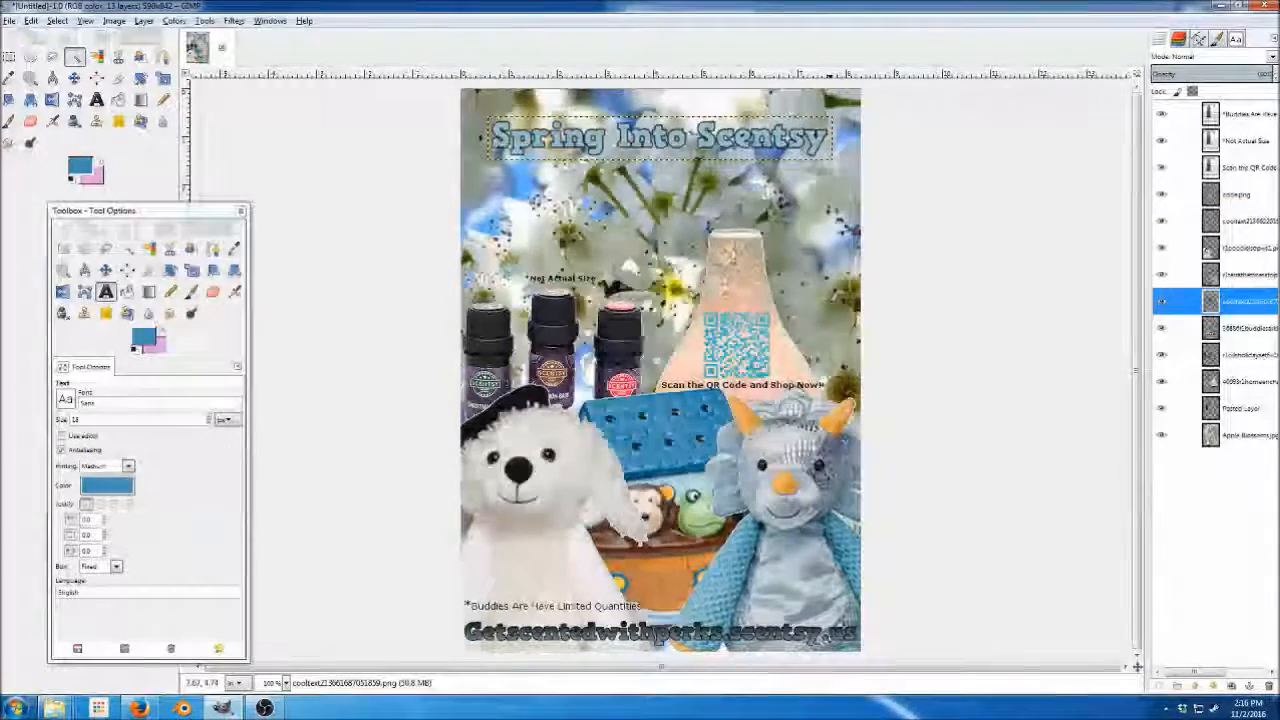
pyautogui.click(170, 270)
pyautogui.click(300, 236)
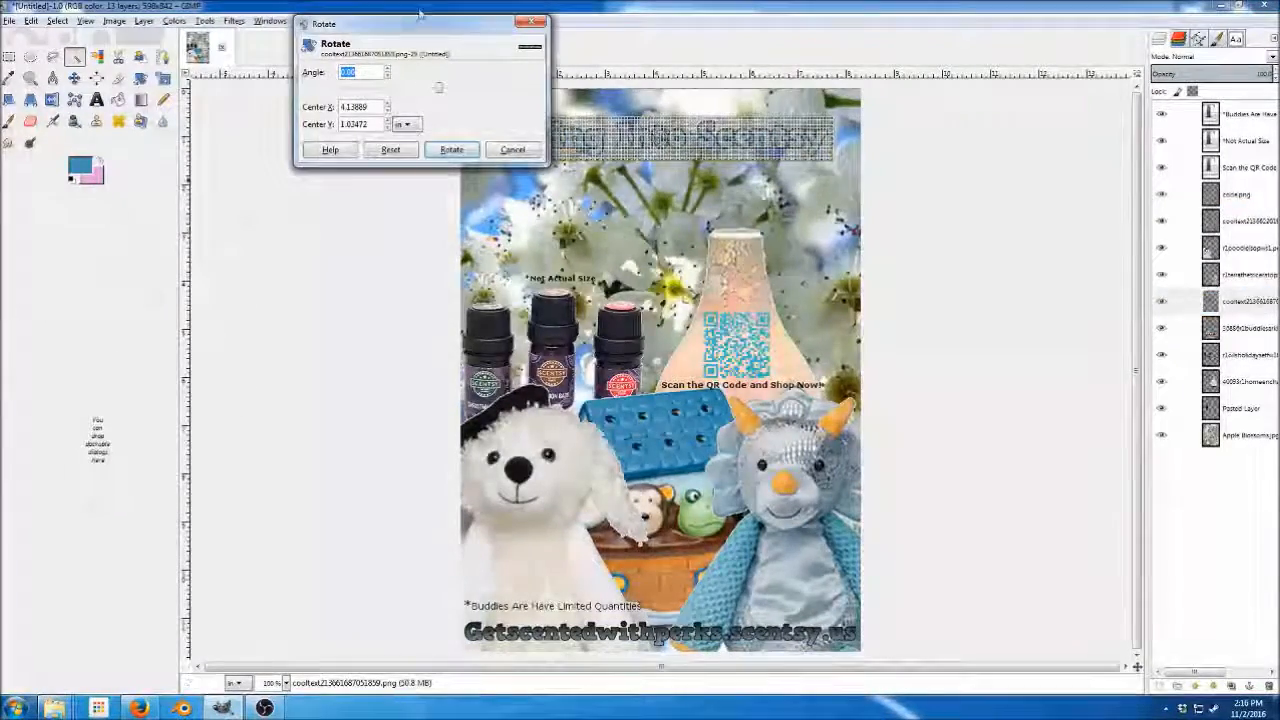
pyautogui.moveTo(403, 31); pyautogui.dragTo(288, 36)
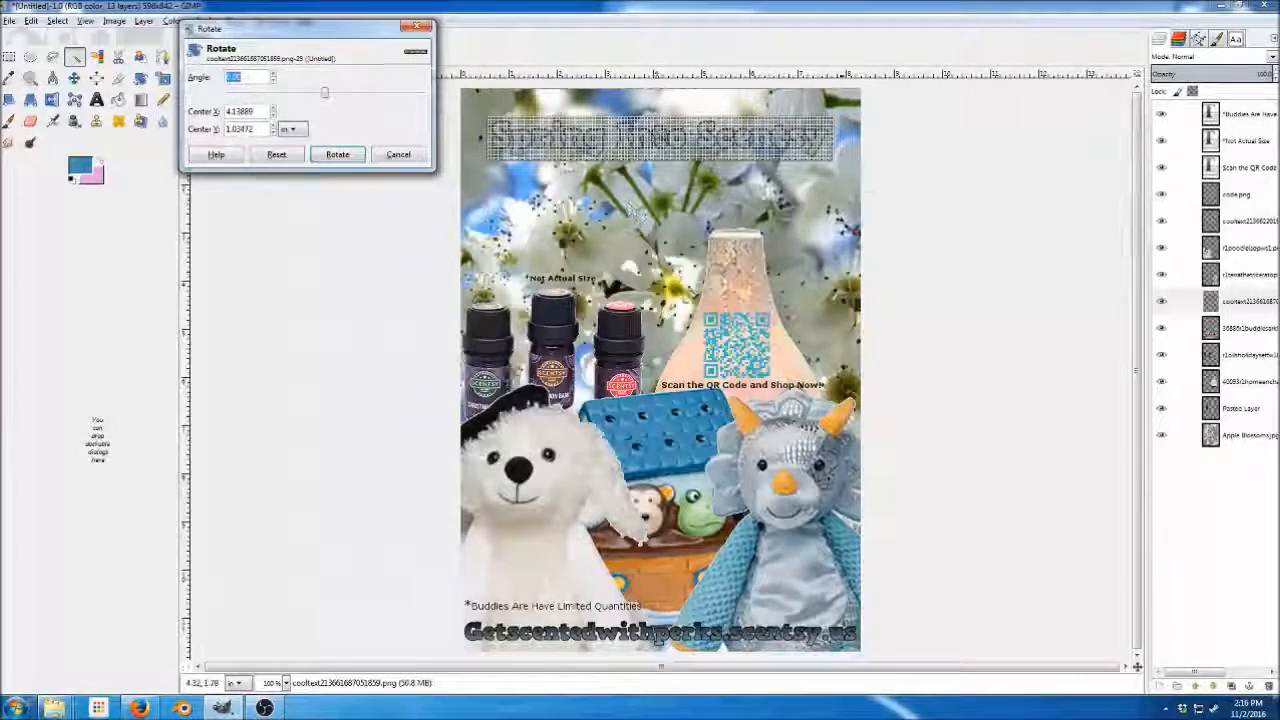
pyautogui.moveTo(825, 136)
pyautogui.mouseDown()
pyautogui.moveTo(826, 177)
pyautogui.moveTo(828, 135)
pyautogui.moveTo(834, 150)
pyautogui.mouseUp()
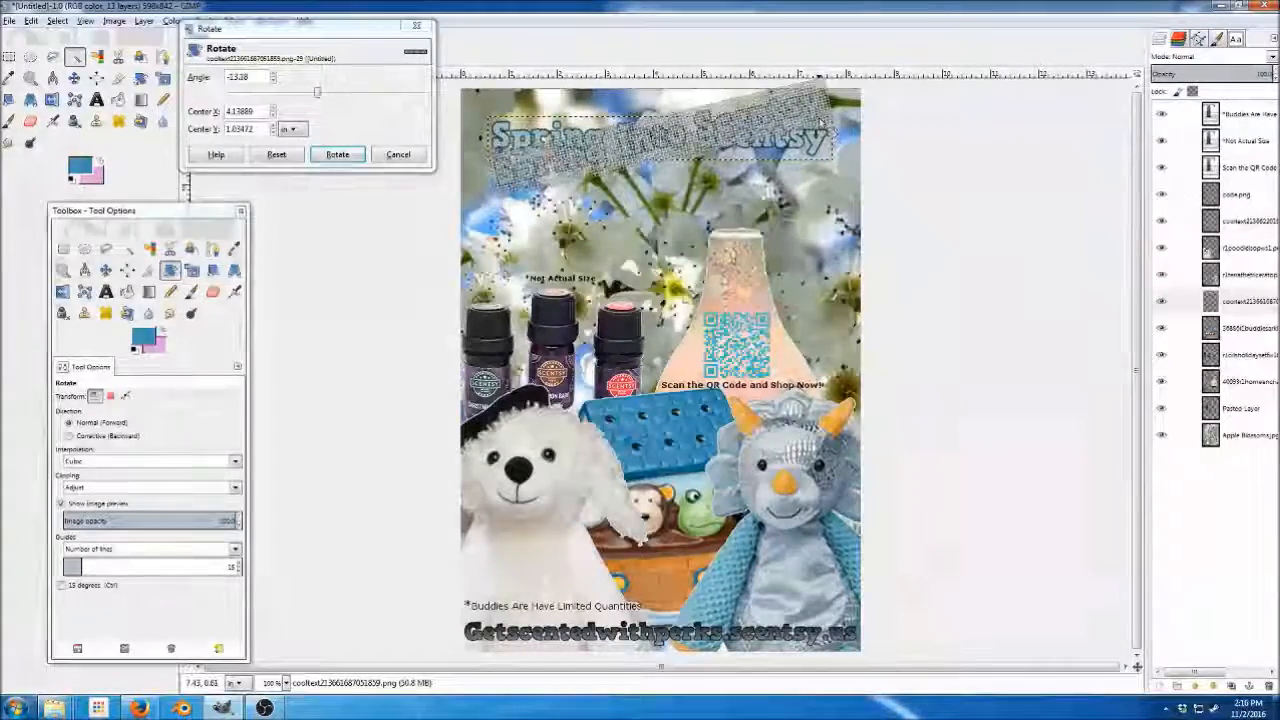
pyautogui.click(340, 153)
pyautogui.click(340, 154)
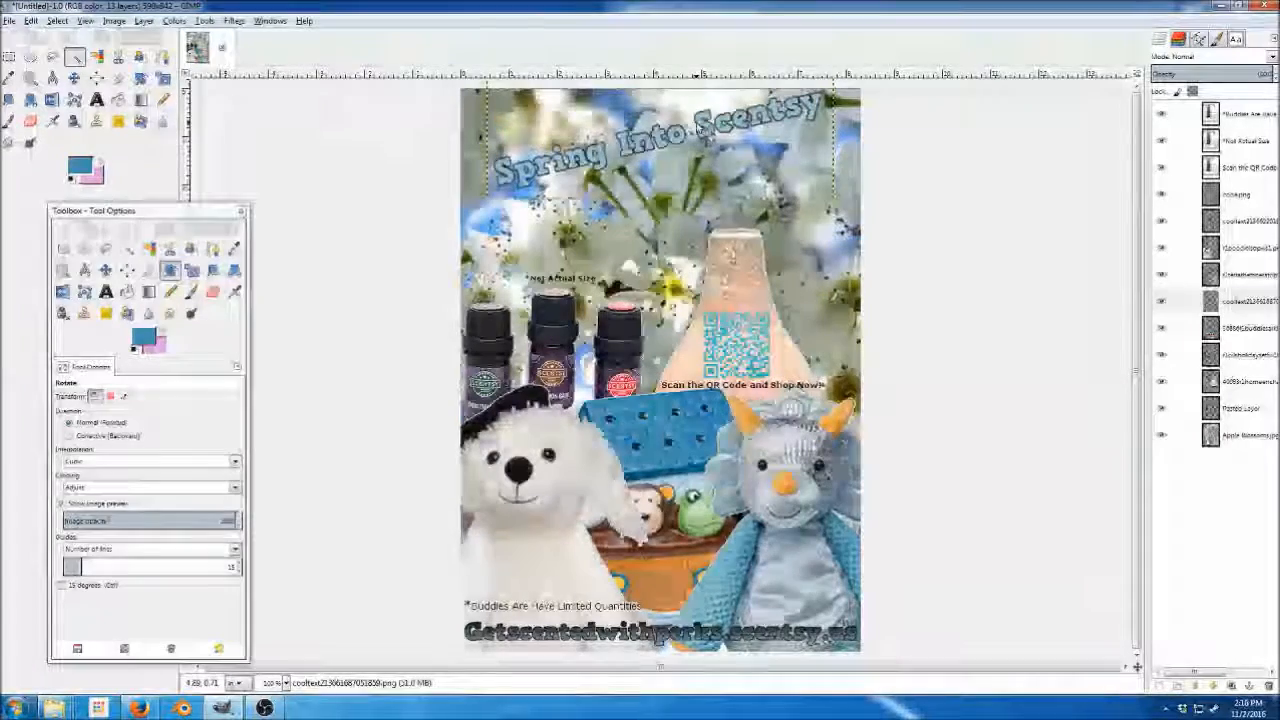
pyautogui.press('m')
pyautogui.moveTo(708, 118); pyautogui.dragTo(711, 160)
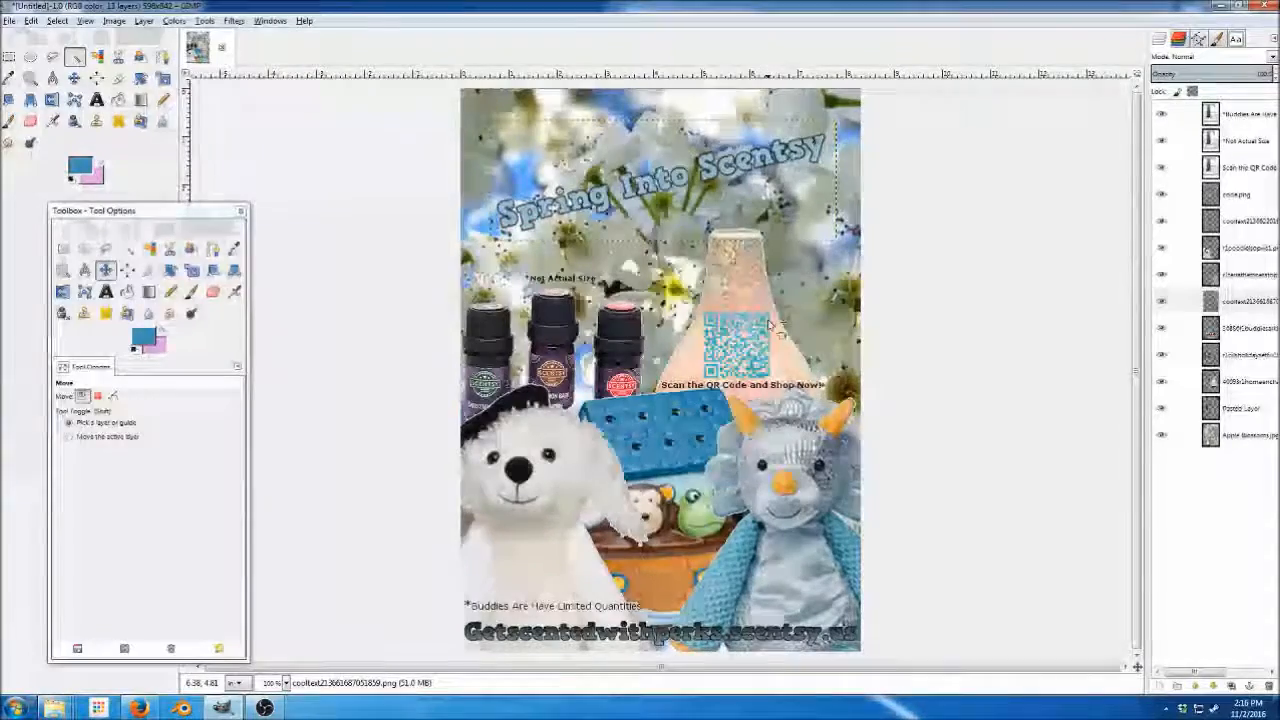
# Scale the tilted "Spring Into Scentsy" title proportionally to about 8.15 × 2.85 in and reposition it across the page width.
pyautogui.hotkey('shift', 't')
pyautogui.click(537, 148)
pyautogui.moveTo(501, 119); pyautogui.dragTo(466, 107)
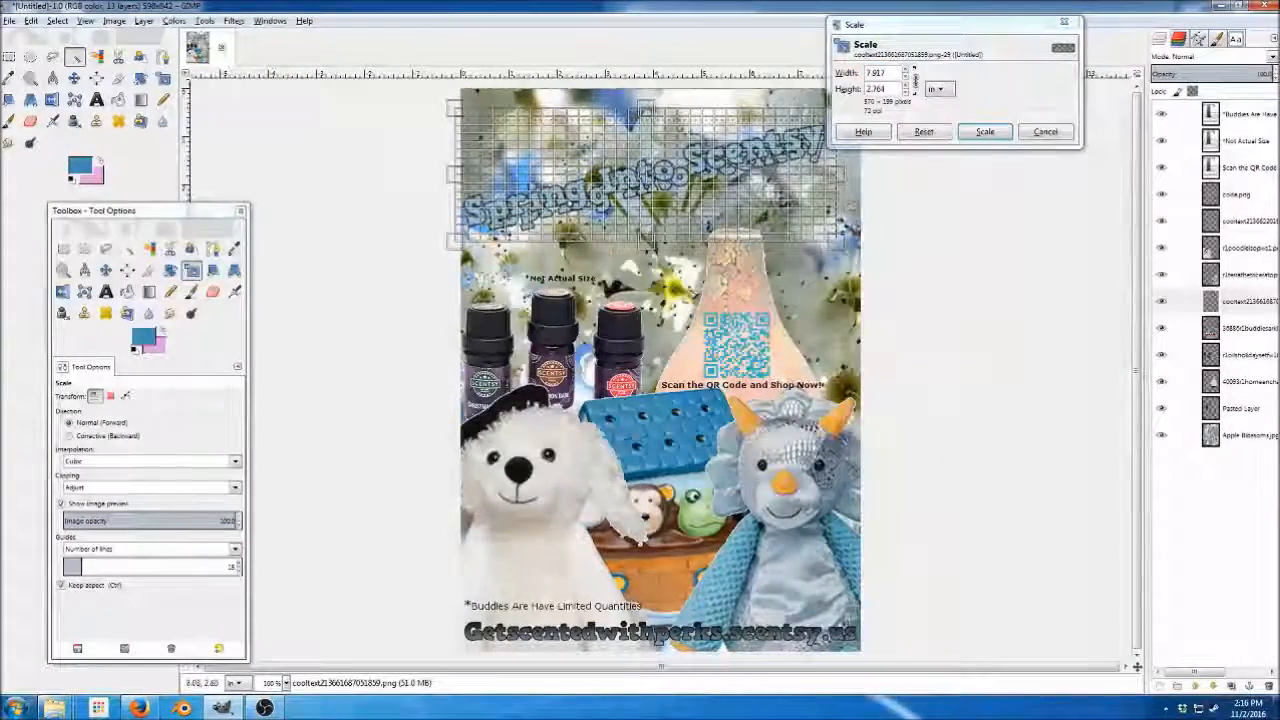
pyautogui.moveTo(845, 241); pyautogui.dragTo(868, 254)
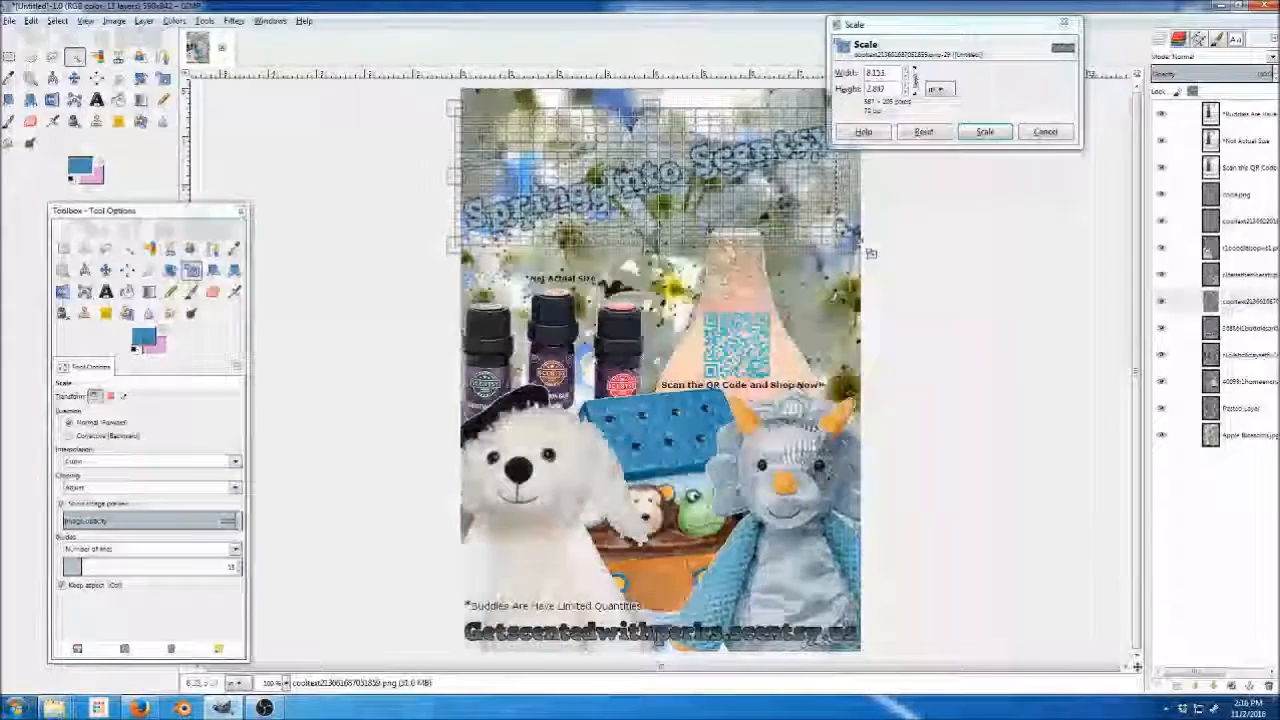
pyautogui.click(986, 132)
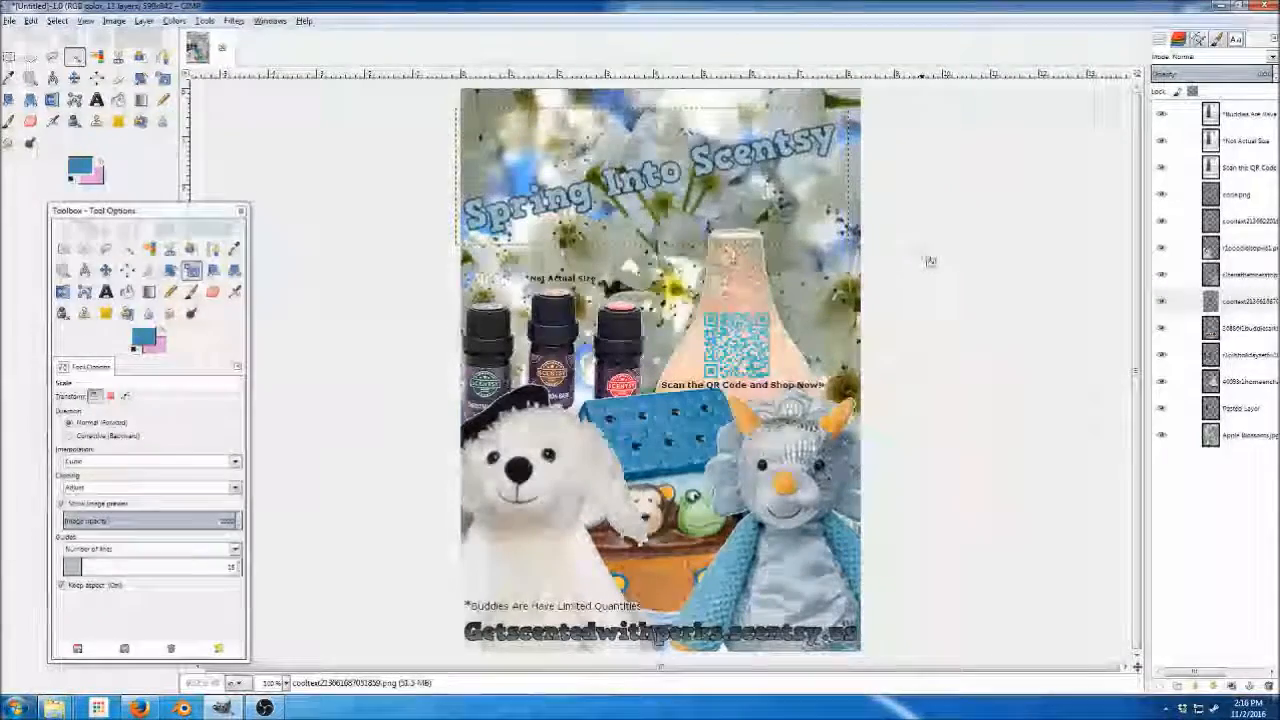
pyautogui.press('m')
pyautogui.moveTo(702, 158); pyautogui.dragTo(706, 152)
pyautogui.press('-')
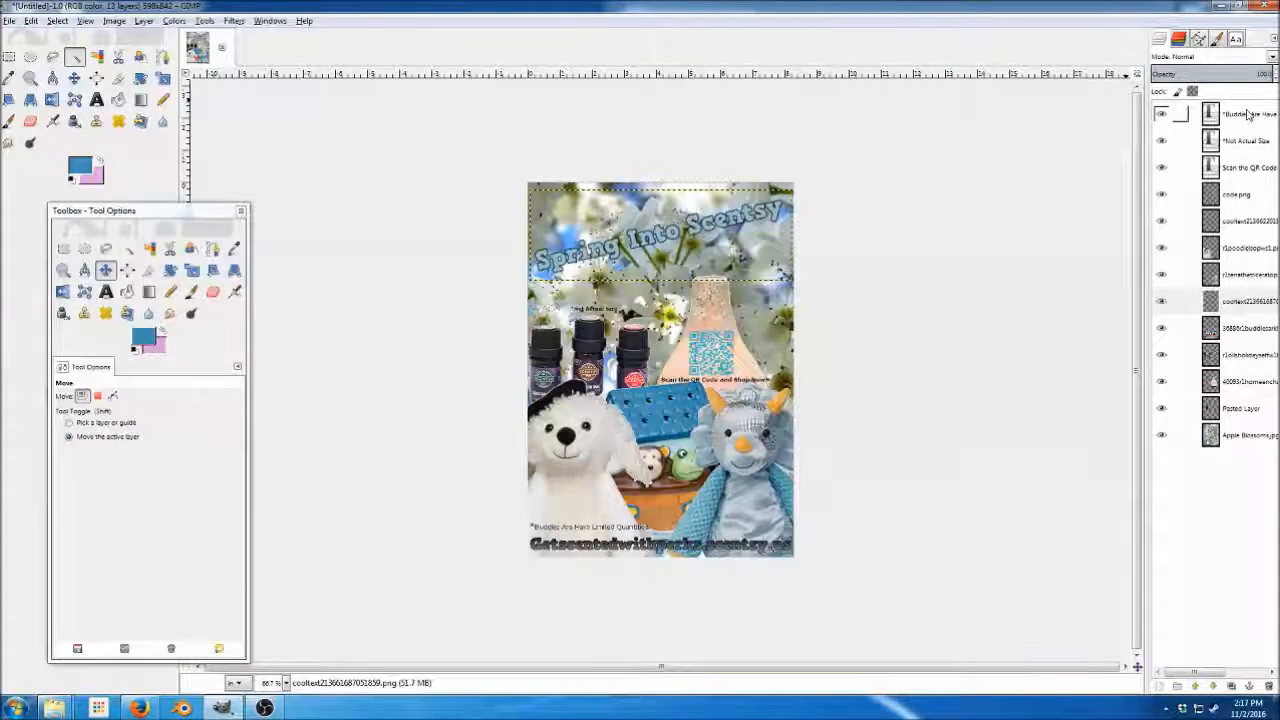
# Merge the buddies and "*Not Actual Size" captions down into the QR caption layer, then test-move the merged layer and undo the move.
pyautogui.rightClick(1248, 115)
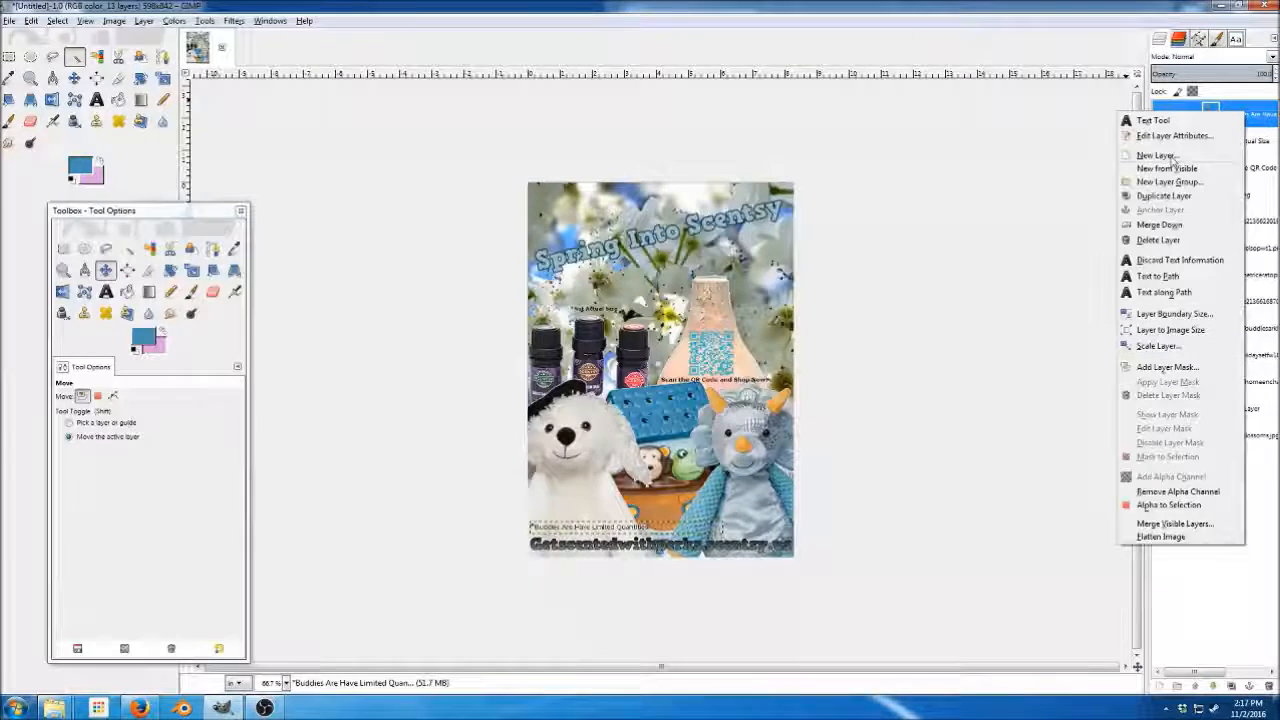
pyautogui.click(1159, 225)
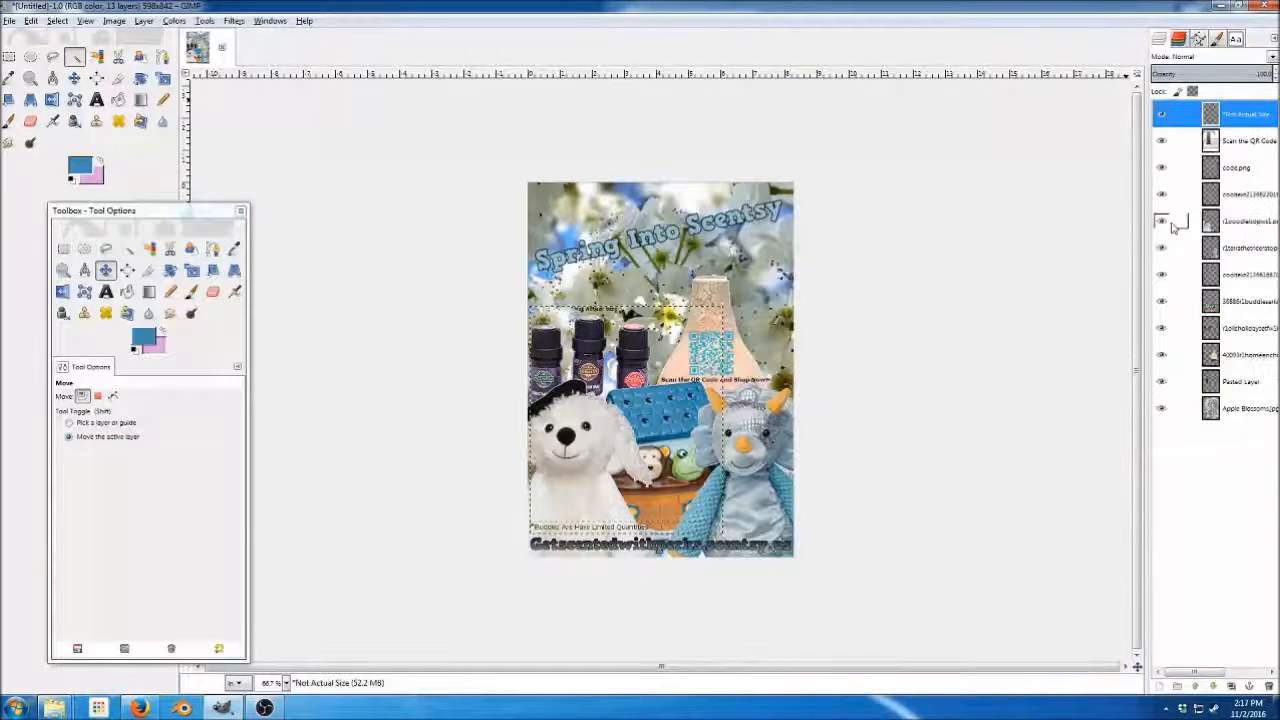
pyautogui.rightClick(1233, 115)
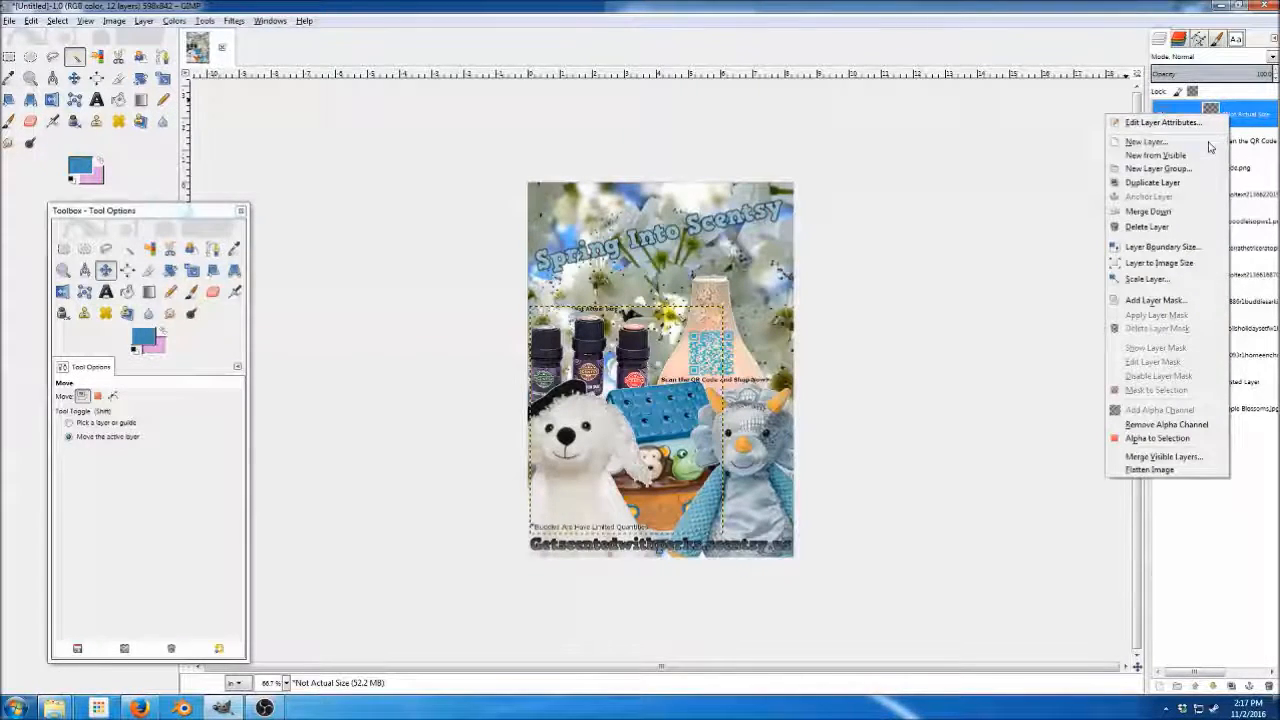
pyautogui.click(1180, 213)
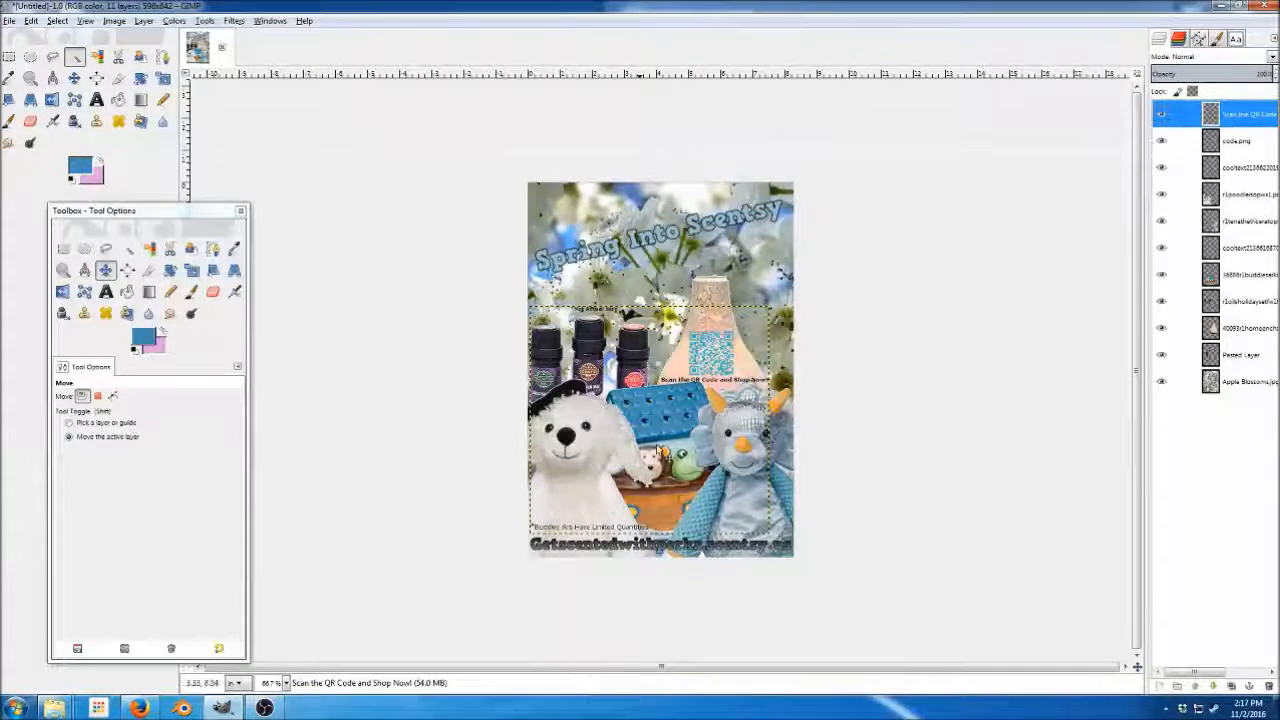
pyautogui.moveTo(603, 526); pyautogui.dragTo(627, 492)
pyautogui.hotkey('ctrl', 'z')
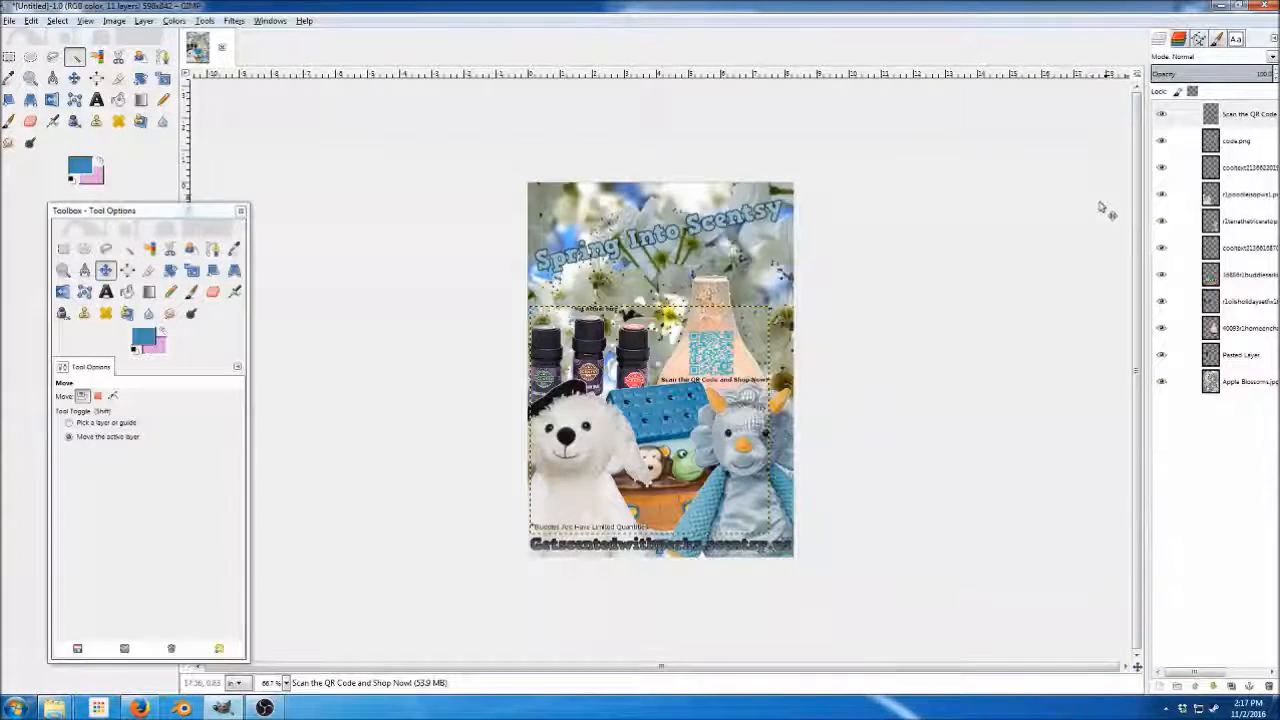
# Merge the QR caption layer down through the QR code, web address and poodle layers into the triceratops layer.
pyautogui.rightClick(1240, 116)
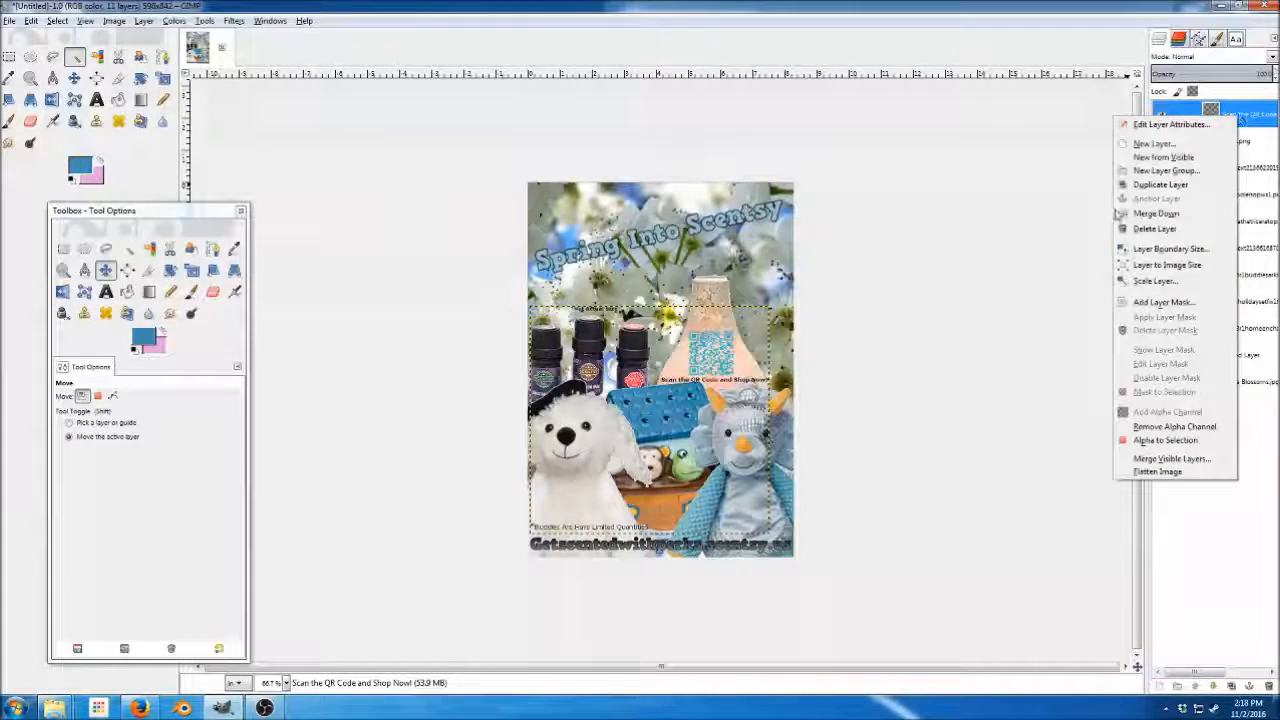
pyautogui.click(1156, 213)
pyautogui.rightClick(1242, 110)
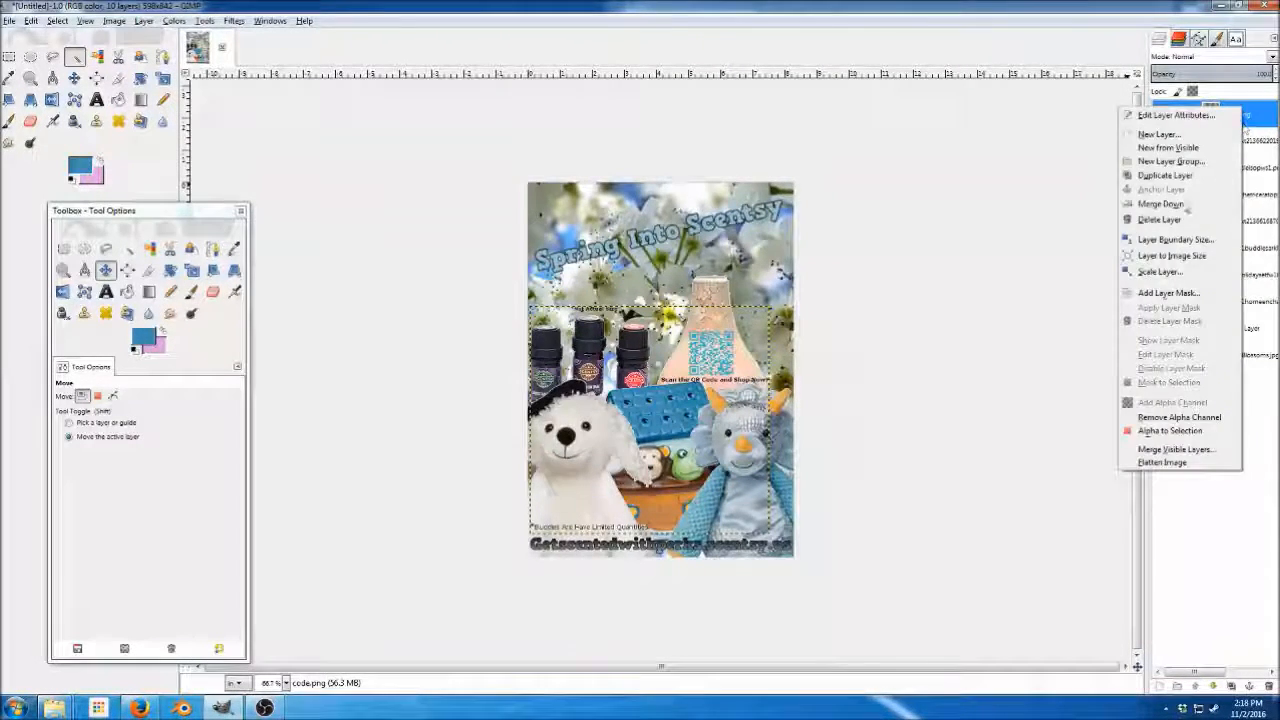
pyautogui.click(1176, 204)
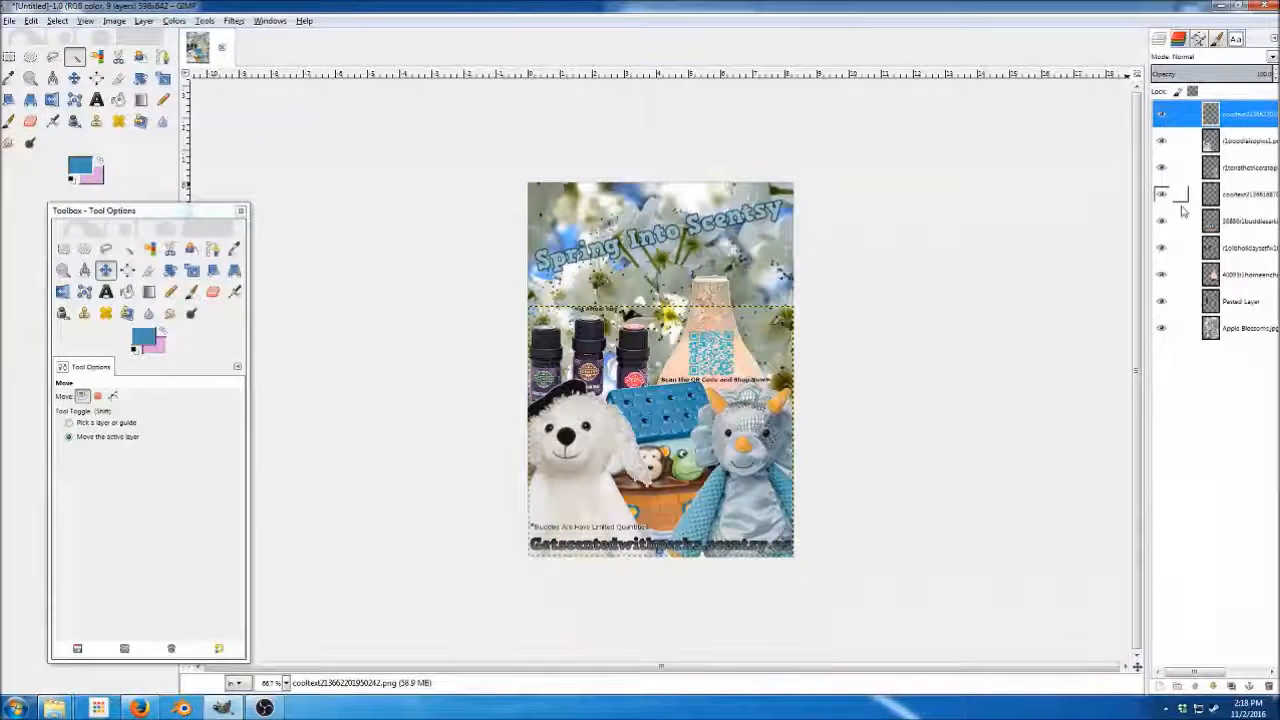
pyautogui.rightClick(1225, 117)
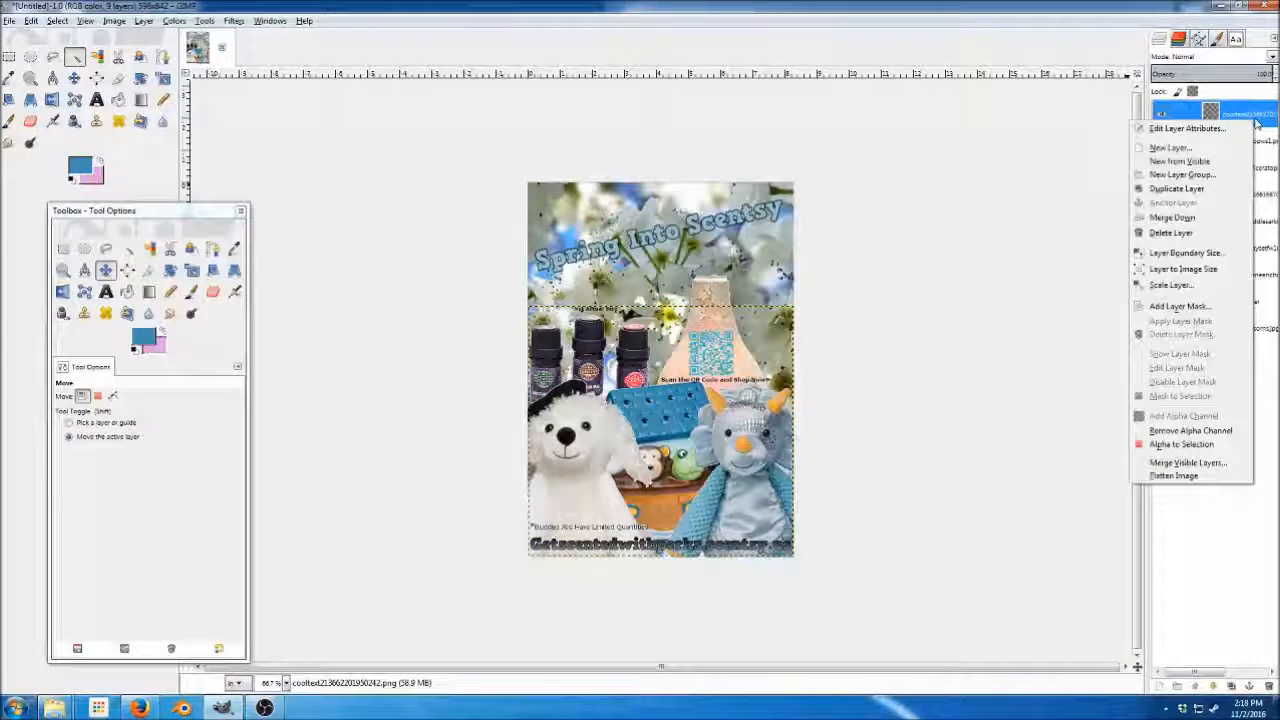
pyautogui.click(1205, 221)
pyautogui.rightClick(1240, 113)
pyautogui.click(1190, 207)
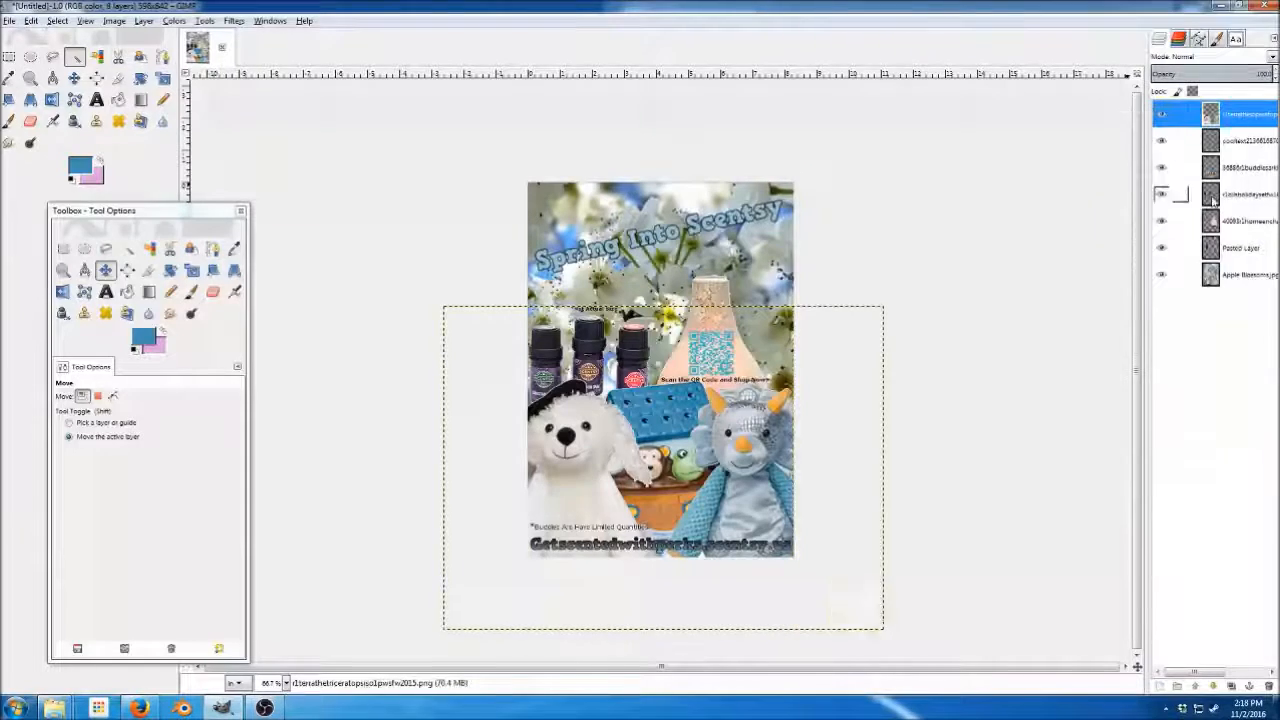
# Merge the combined triceratops layer down through the title, buddies, oils and lamp layers into the Pasted Layer.
pyautogui.rightClick(1228, 112)
pyautogui.click(1192, 205)
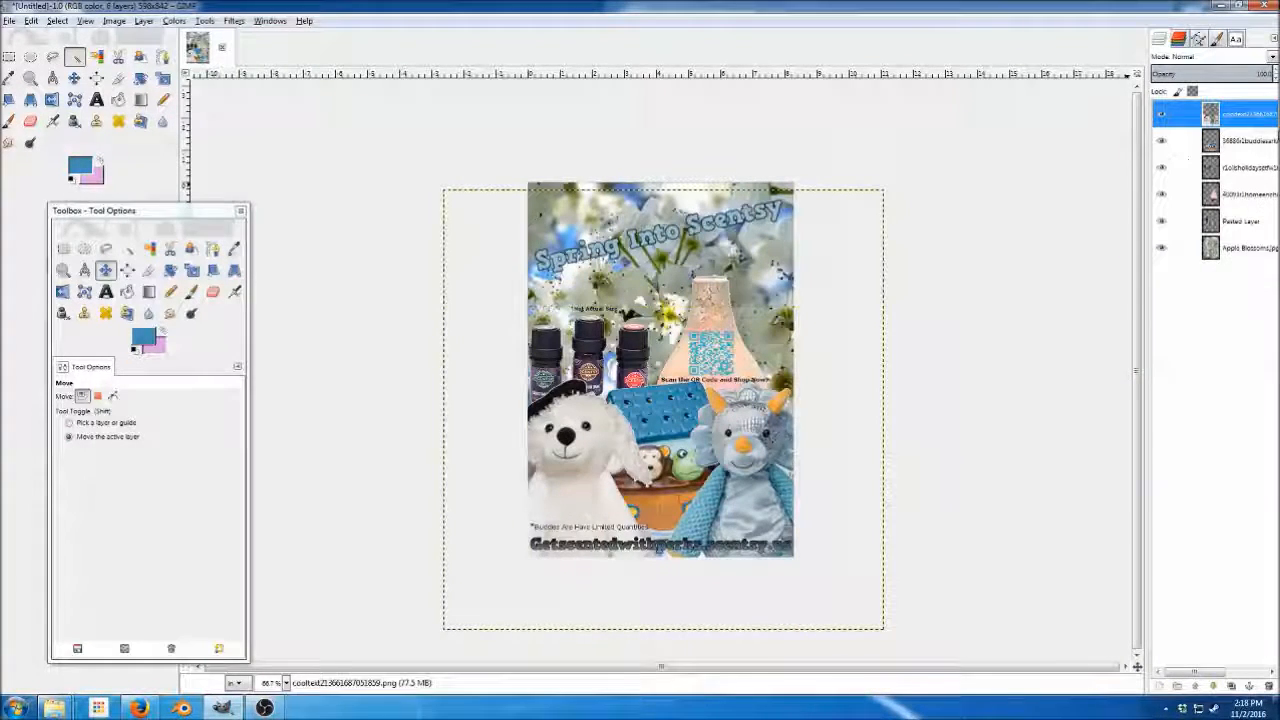
pyautogui.rightClick(1246, 116)
pyautogui.click(1205, 215)
pyautogui.rightClick(1232, 113)
pyautogui.click(1185, 212)
pyautogui.rightClick(1232, 115)
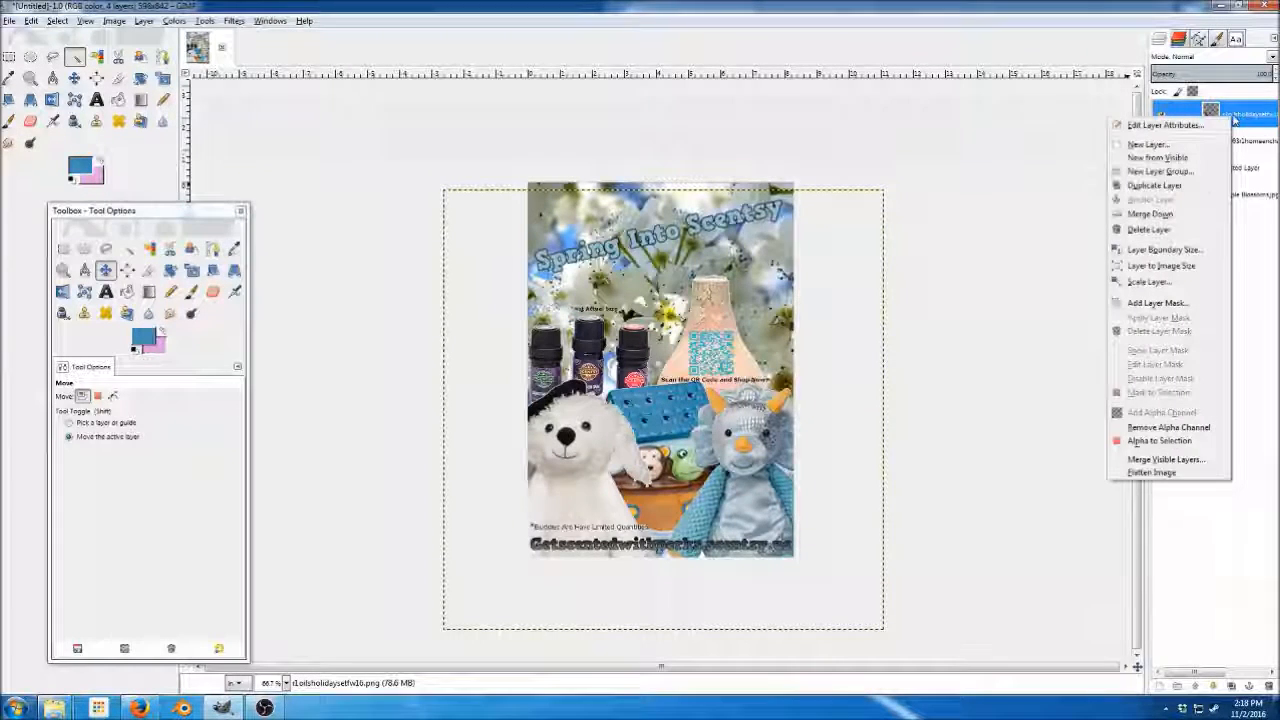
pyautogui.click(1200, 215)
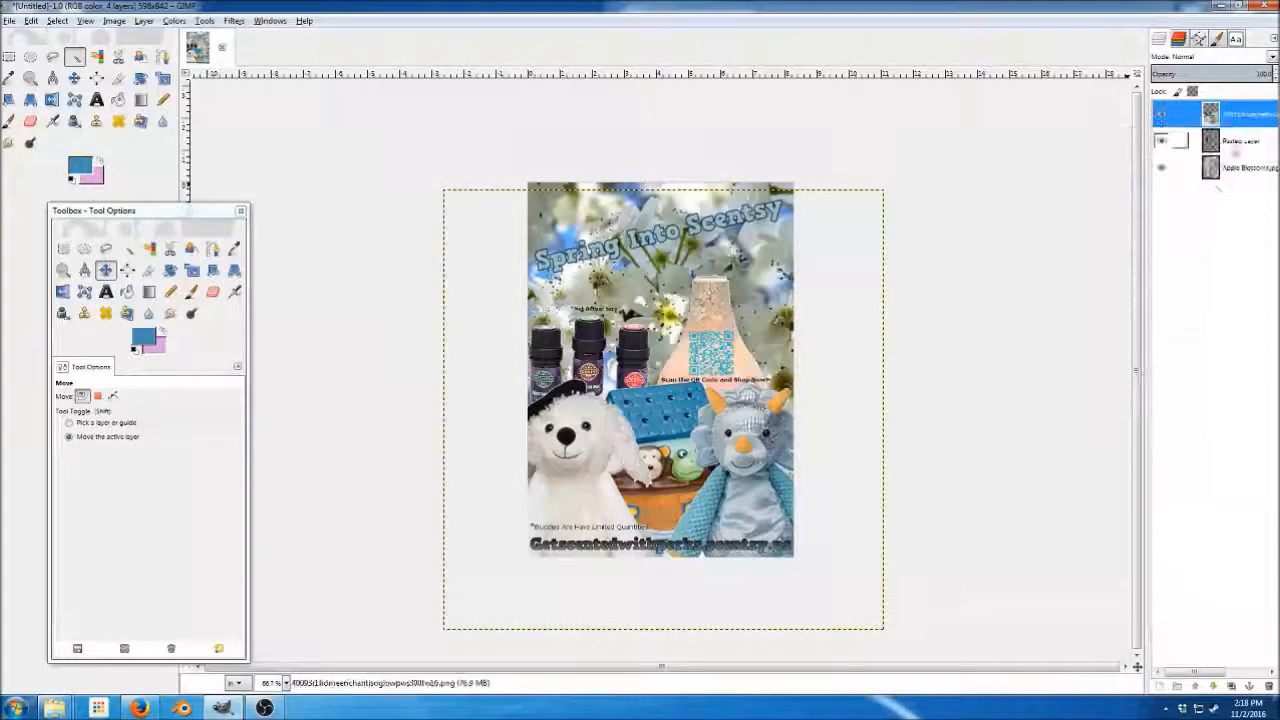
pyautogui.rightClick(1243, 111)
pyautogui.click(1196, 206)
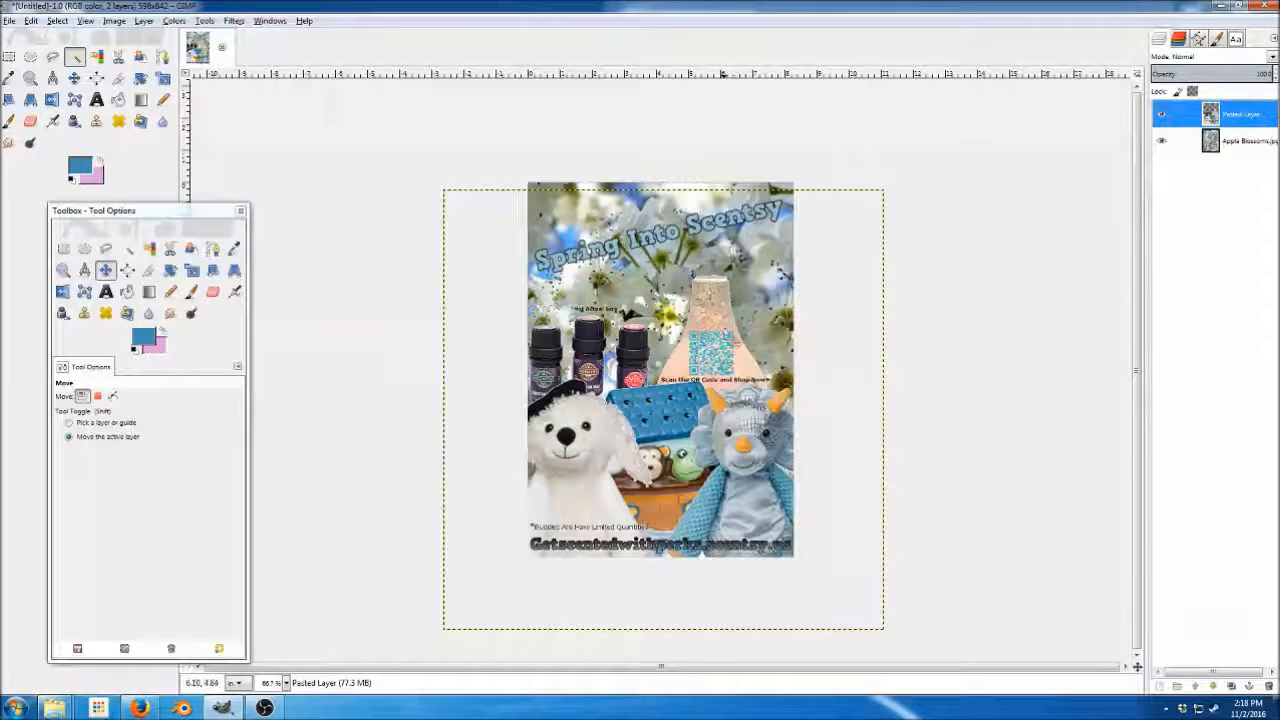
# Test-move the combined Pasted Layer, and merge it down into the Apple Blossoms background layer.
pyautogui.moveTo(728, 349)
pyautogui.mouseDown()
pyautogui.moveTo(871, 289)
pyautogui.moveTo(994, 323)
pyautogui.moveTo(701, 282)
pyautogui.moveTo(830, 257)
pyautogui.moveTo(884, 291)
pyautogui.moveTo(697, 309)
pyautogui.moveTo(725, 346)
pyautogui.mouseUp()
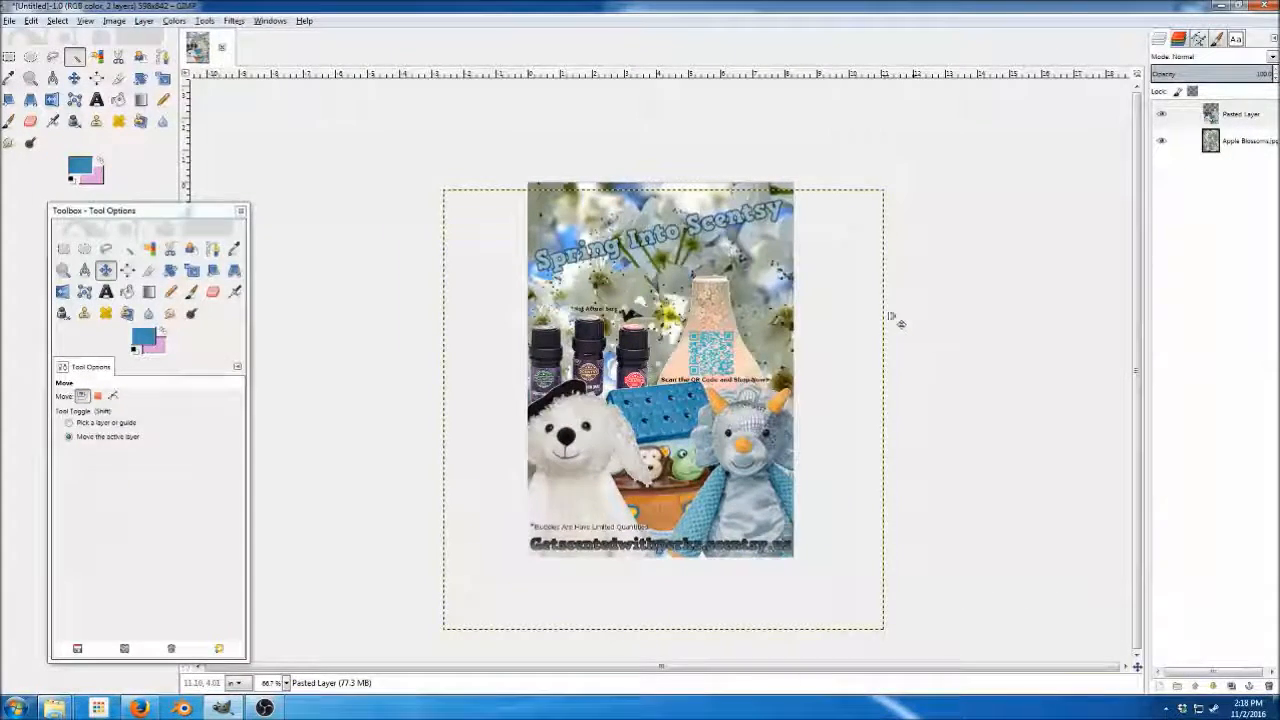
pyautogui.rightClick(1226, 116)
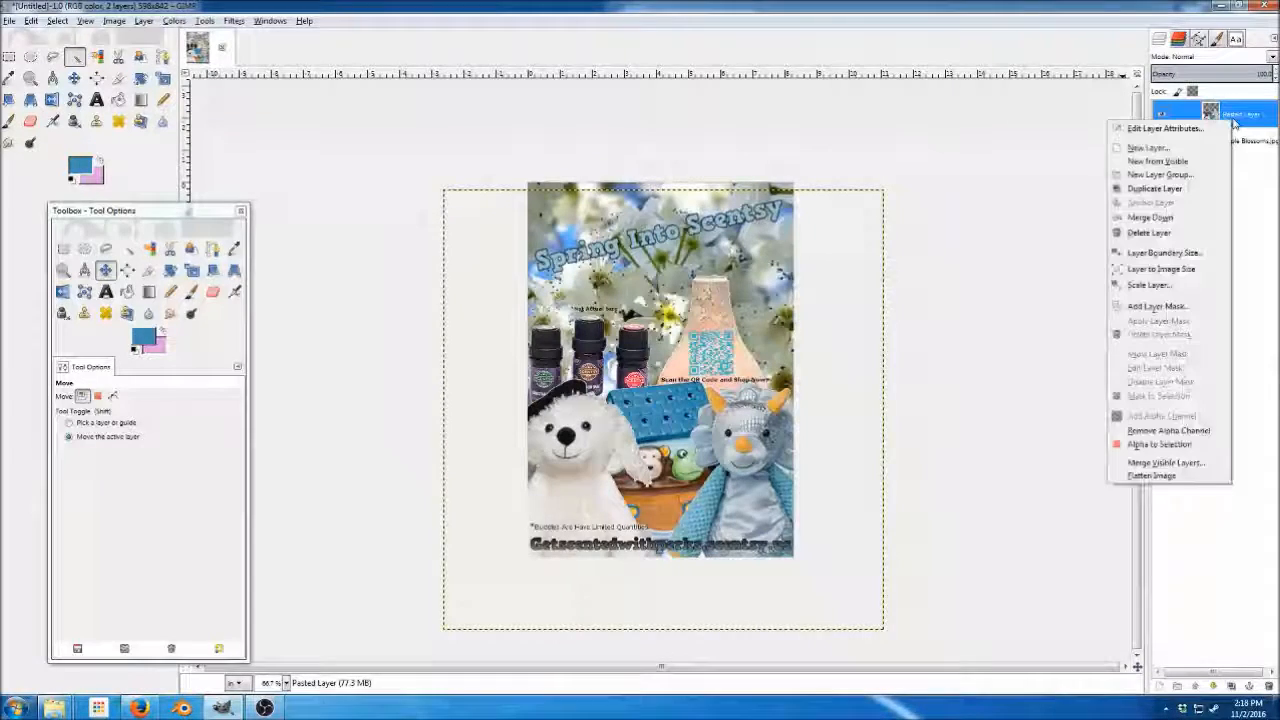
pyautogui.click(1168, 218)
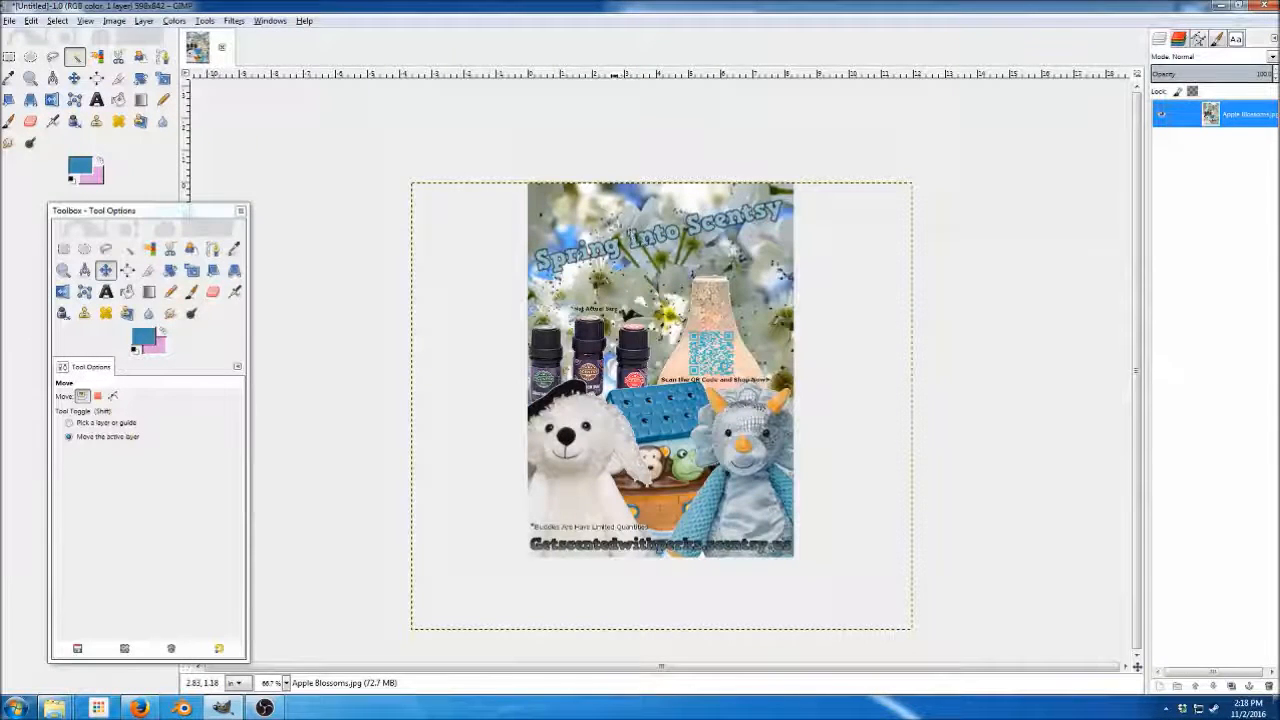
pyautogui.click(9, 21)
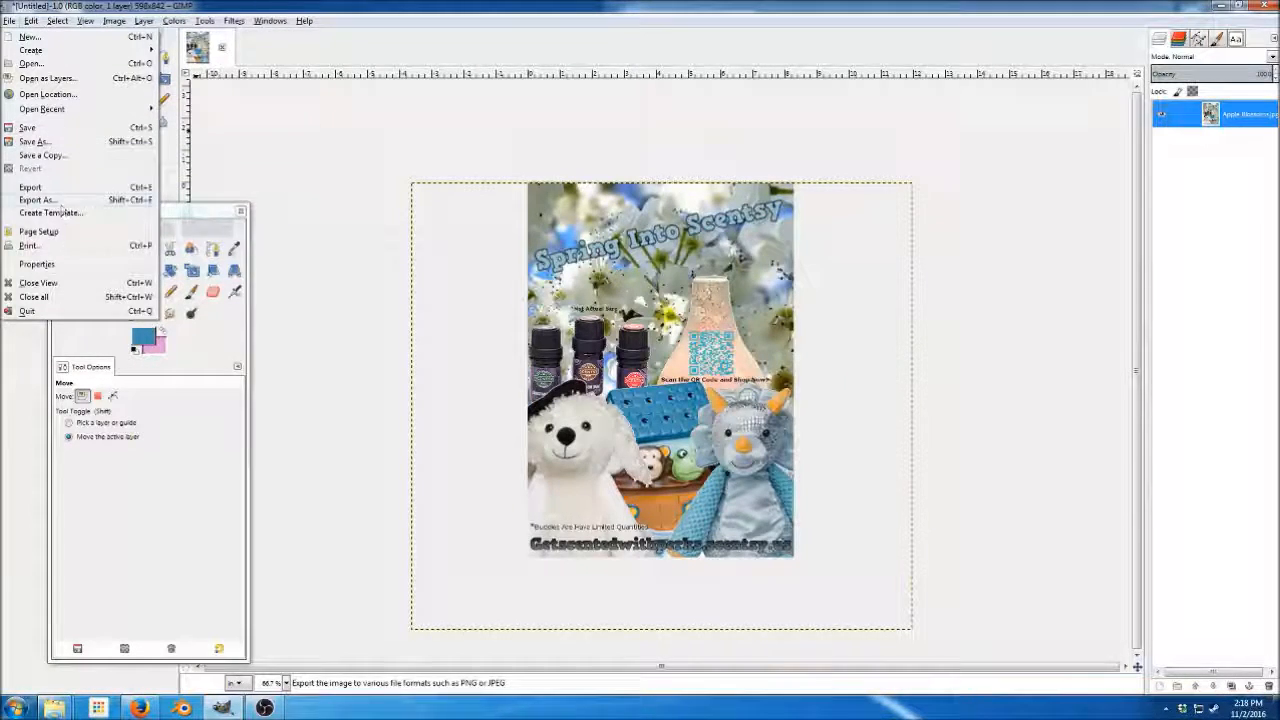
pyautogui.click(36, 142)
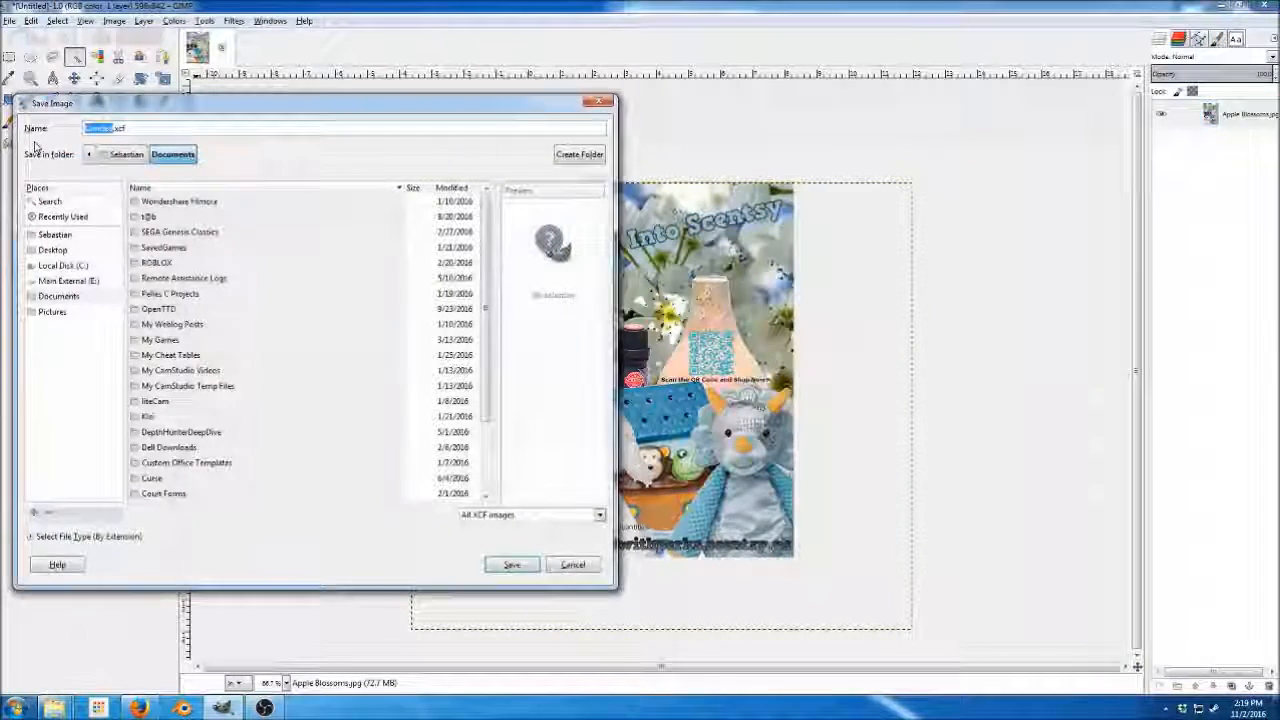
pyautogui.click(129, 128)
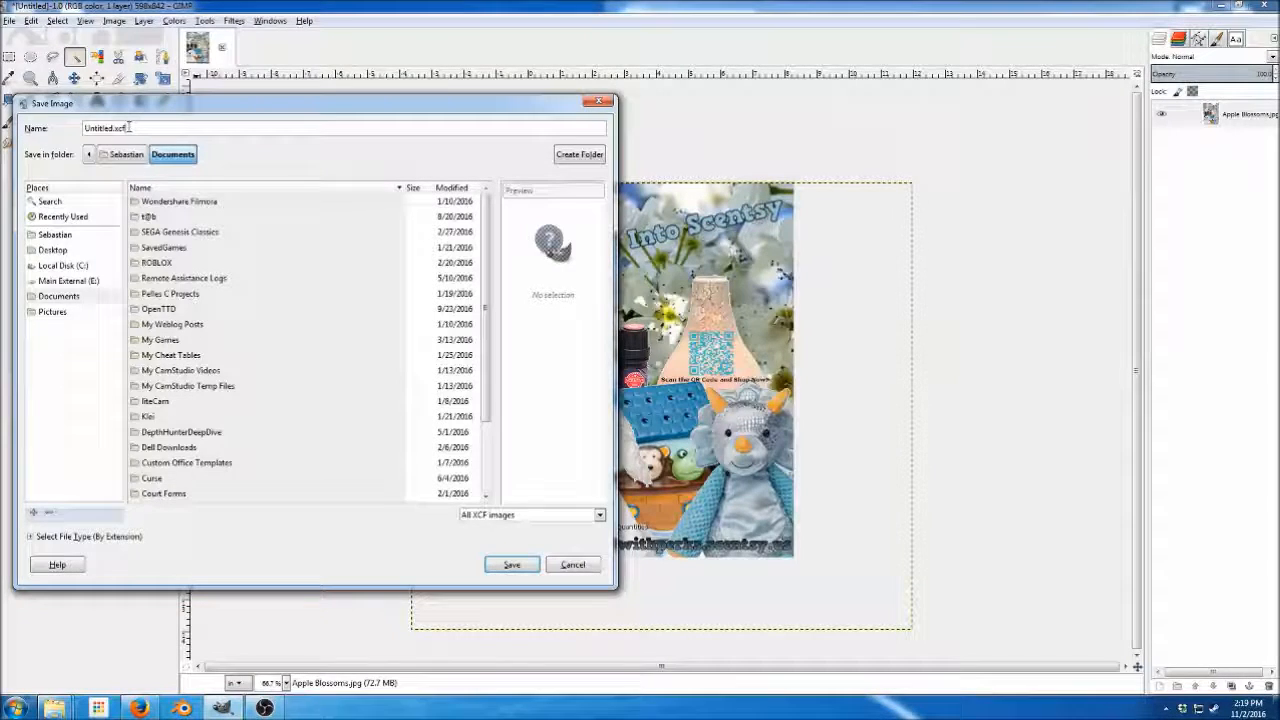
pyautogui.click(559, 565)
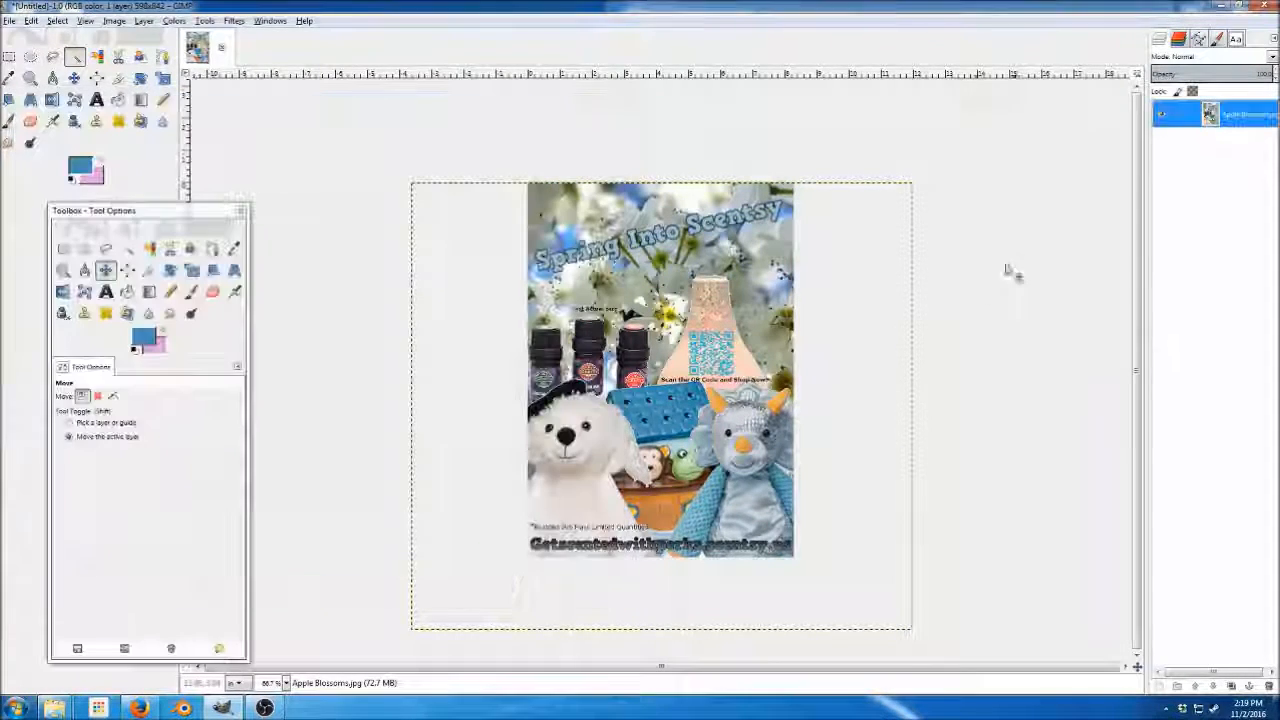
# Scale the whole image with linked proportions, entering a width of 8.5 in followed by a height of 11 in.
pyautogui.click(114, 20)
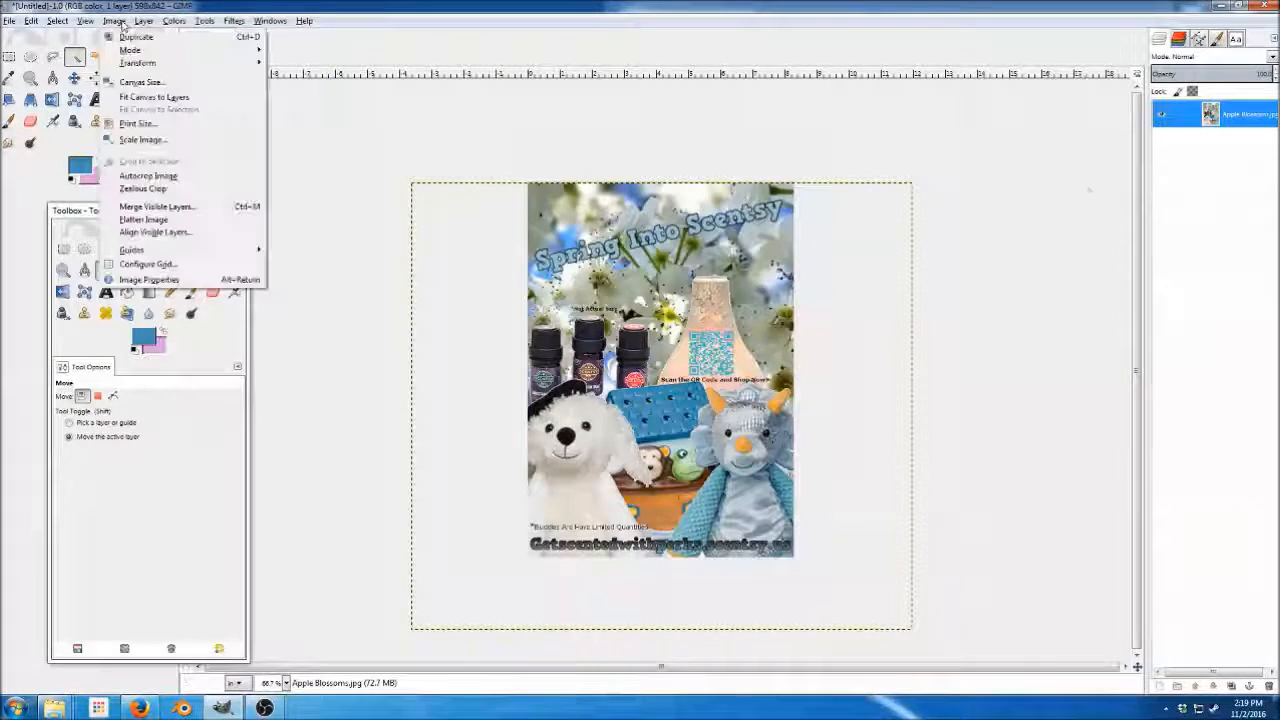
pyautogui.click(141, 139)
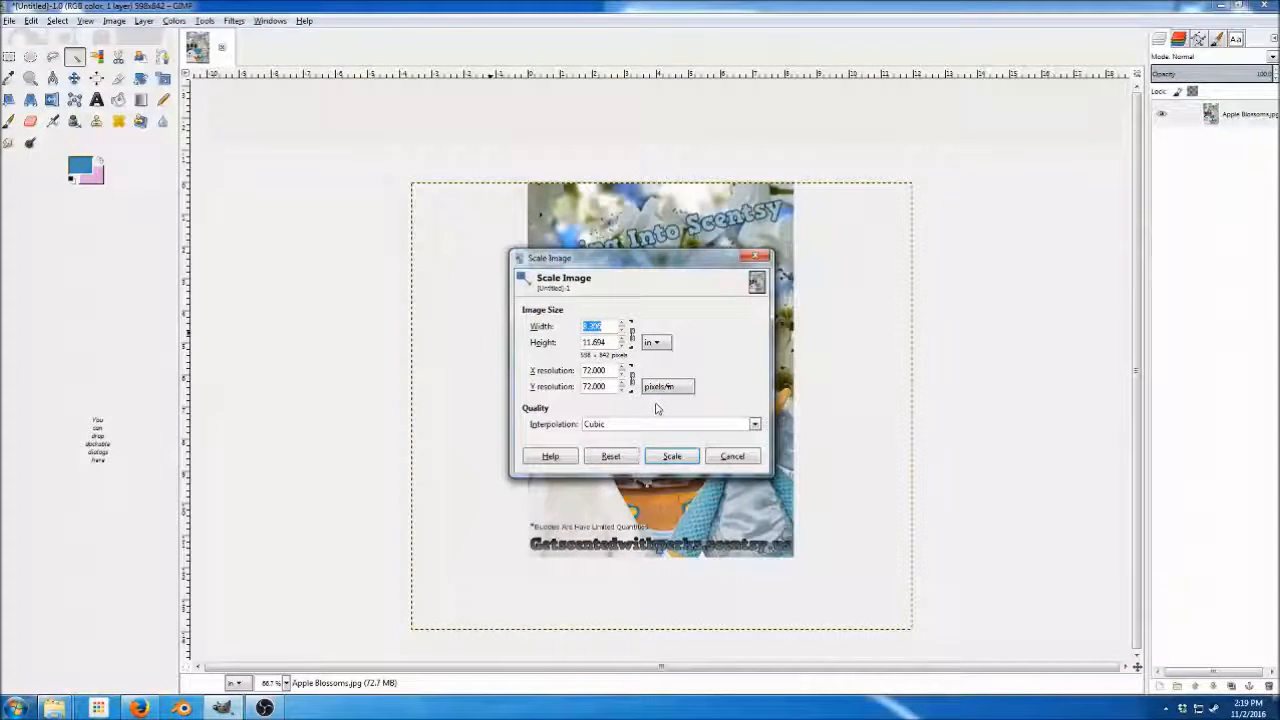
pyautogui.write('8.5')
pyautogui.press('Tab')
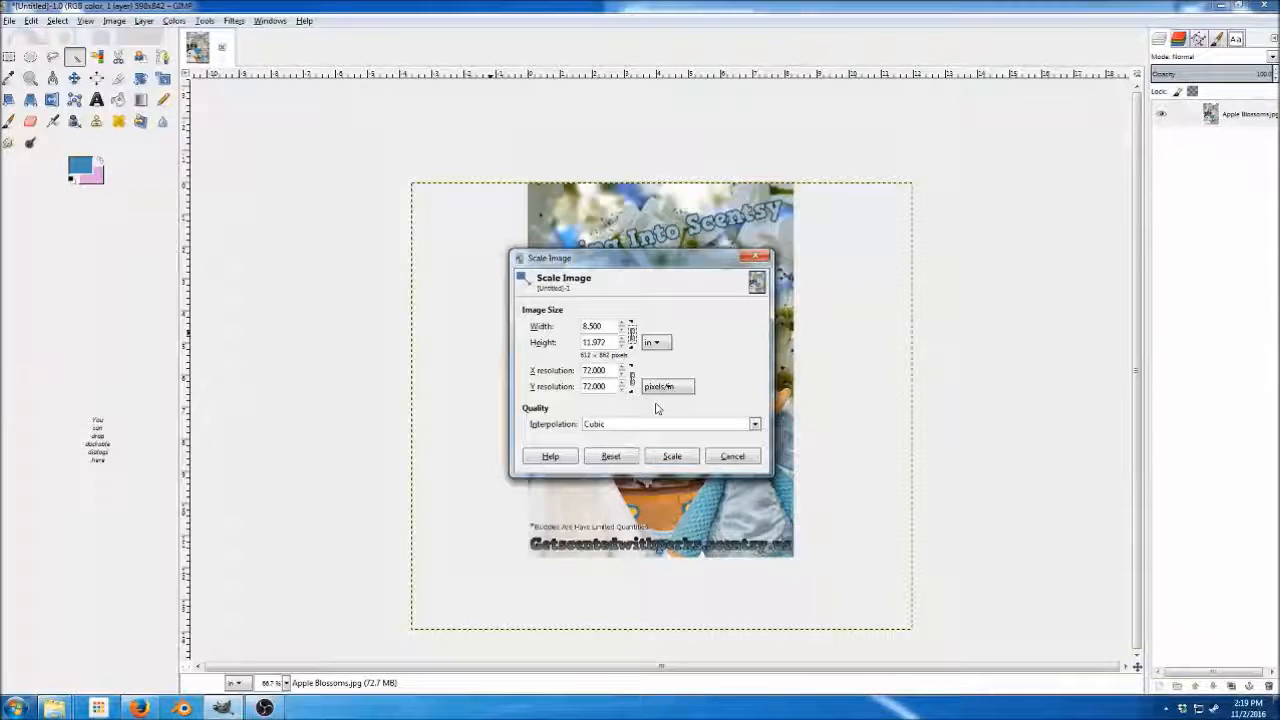
pyautogui.write('11')
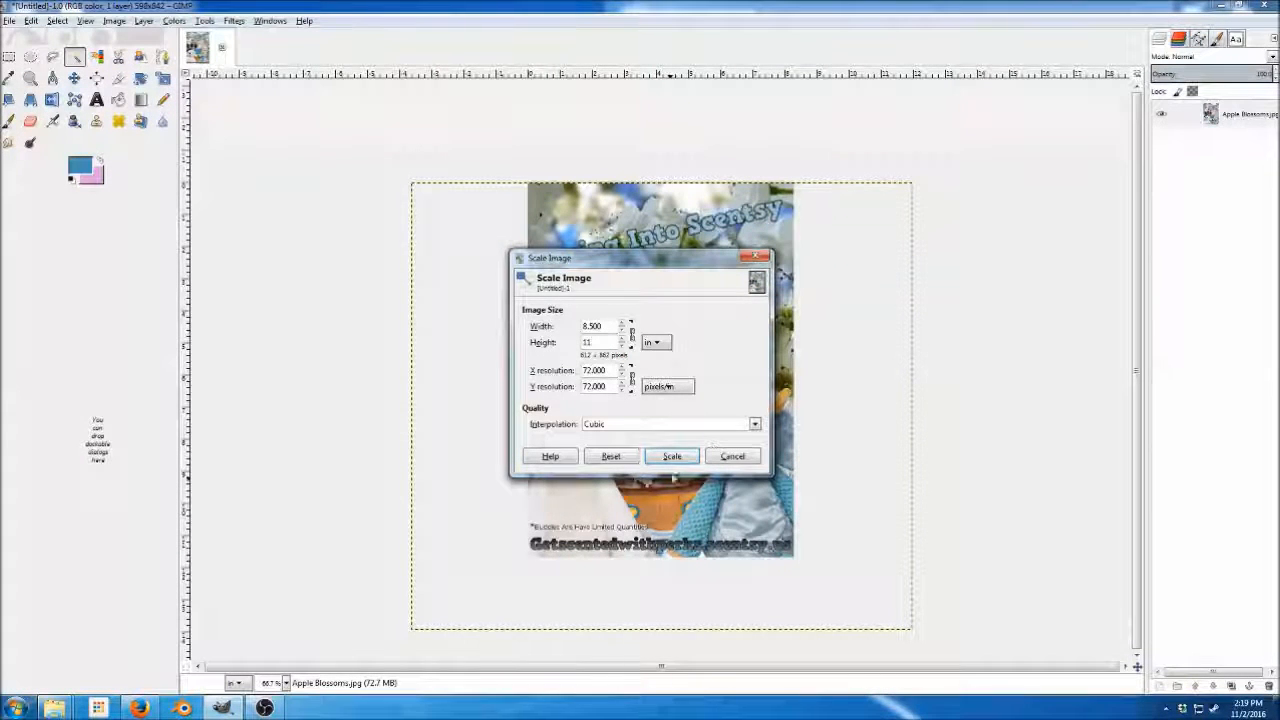
pyautogui.click(673, 459)
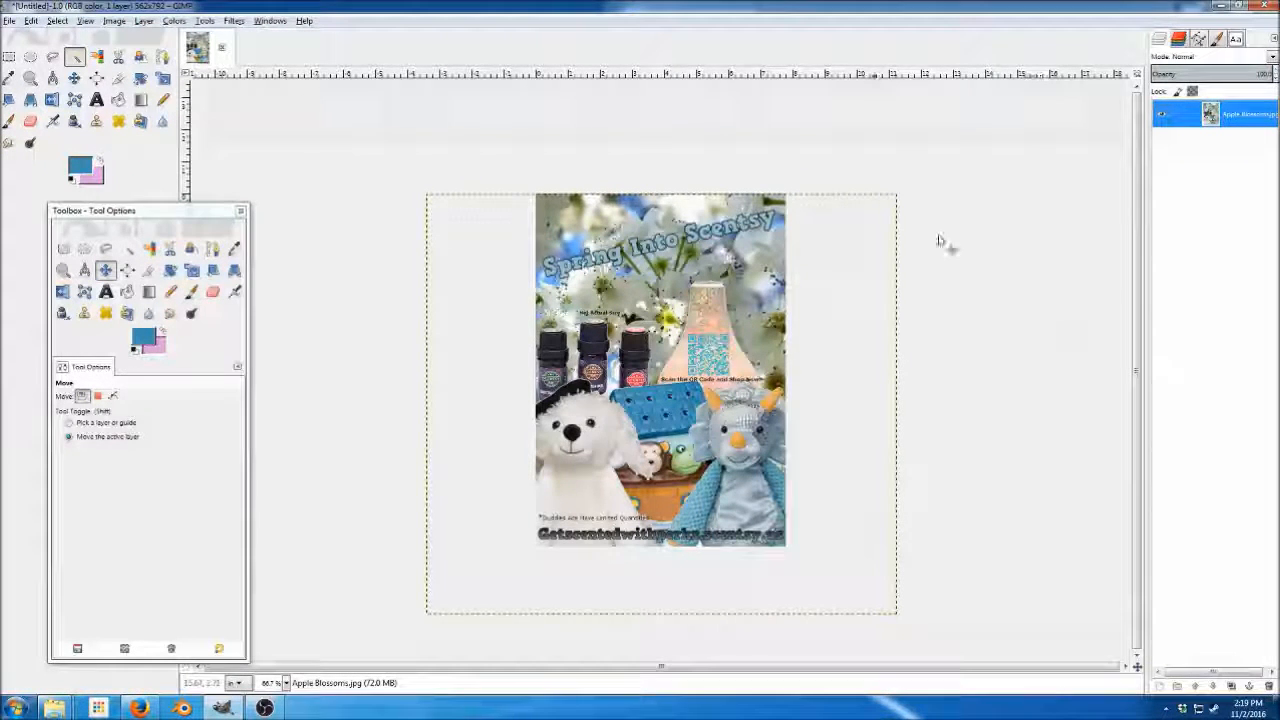
# Start exporting the flyer image and choose the Desktop as the destination folder.
pyautogui.click(9, 20)
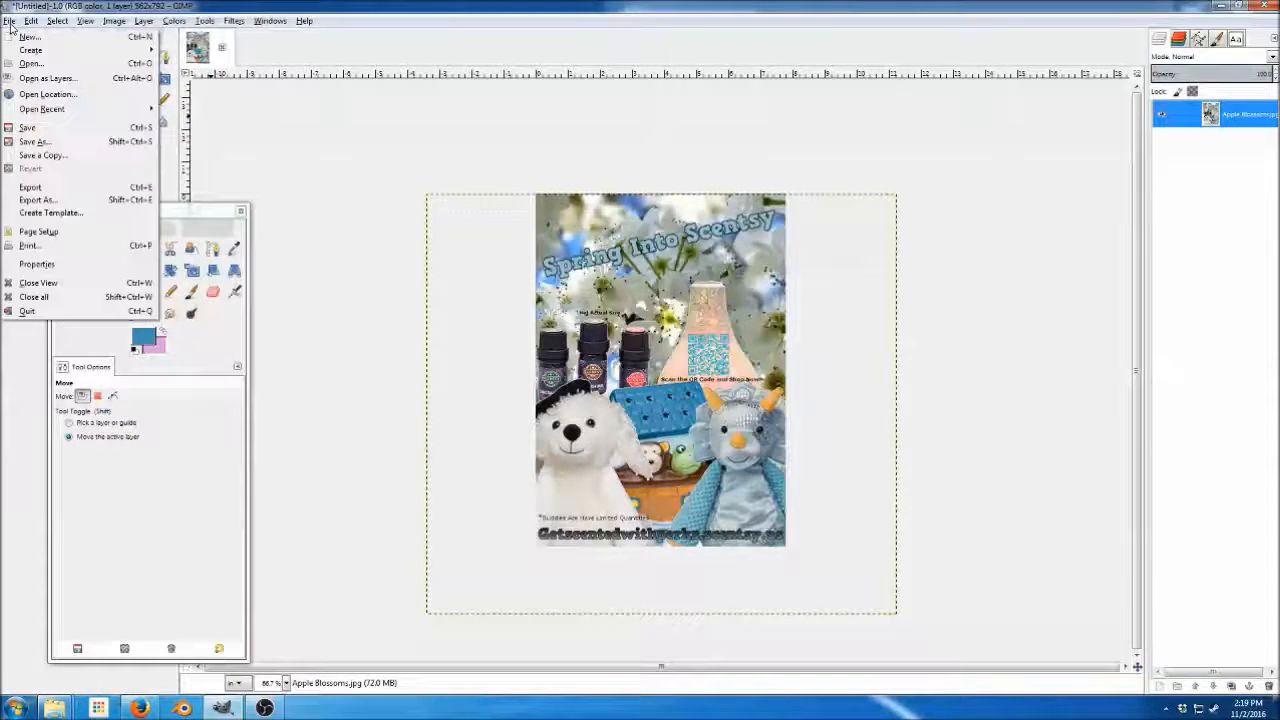
pyautogui.click(50, 200)
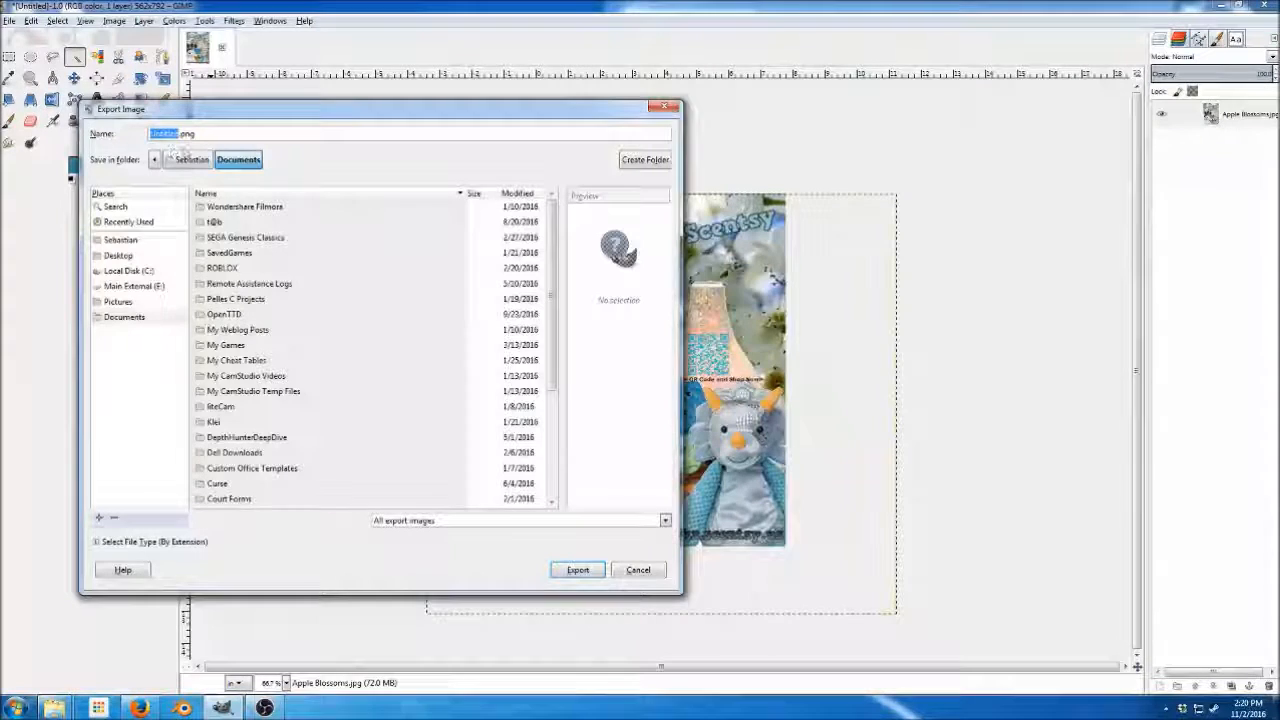
pyautogui.click(130, 286)
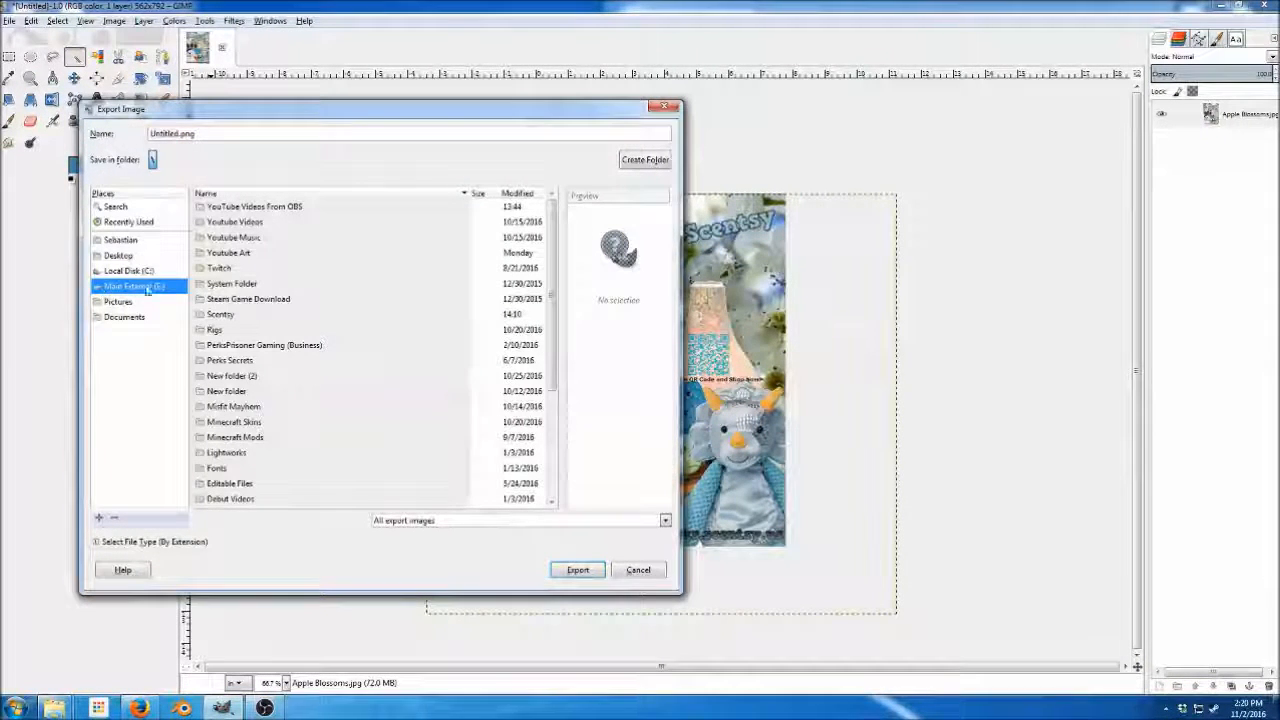
pyautogui.click(120, 258)
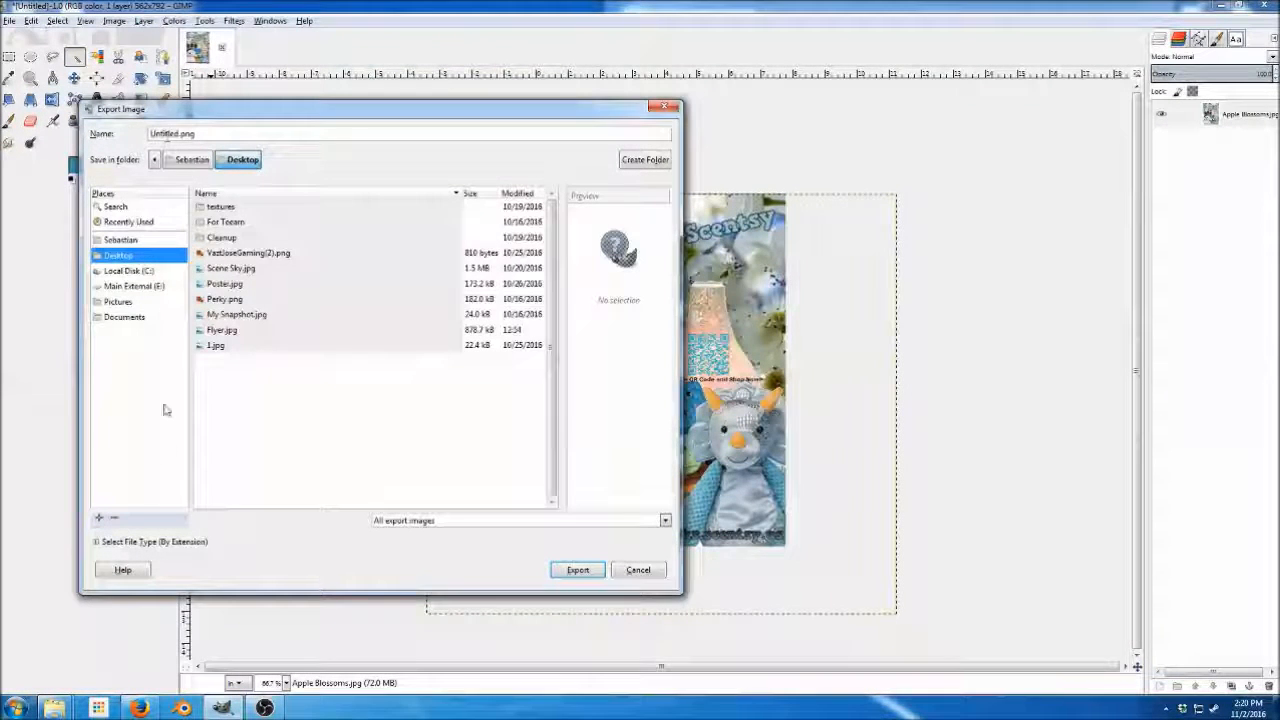
# Look through the list of available export file types and their extensions, and select the current file name.
pyautogui.click(96, 542)
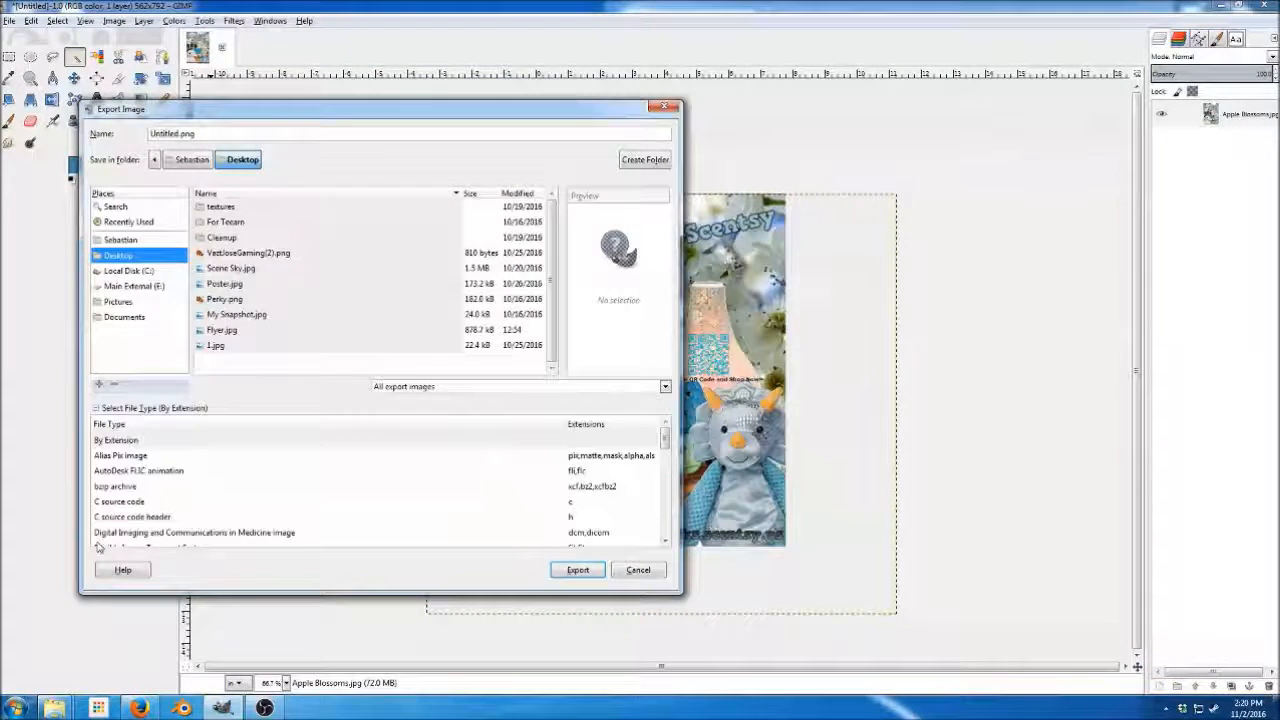
pyautogui.scroll(-12, 285, 460)
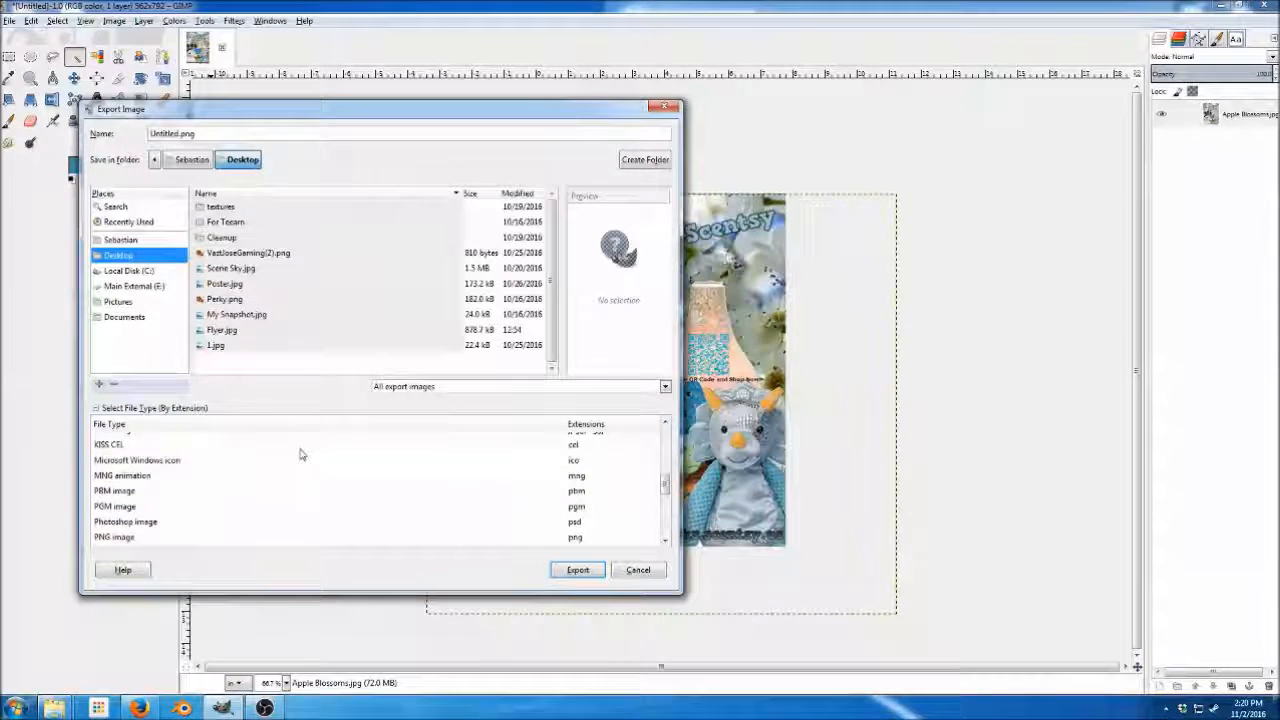
pyautogui.scroll(10, 301, 457)
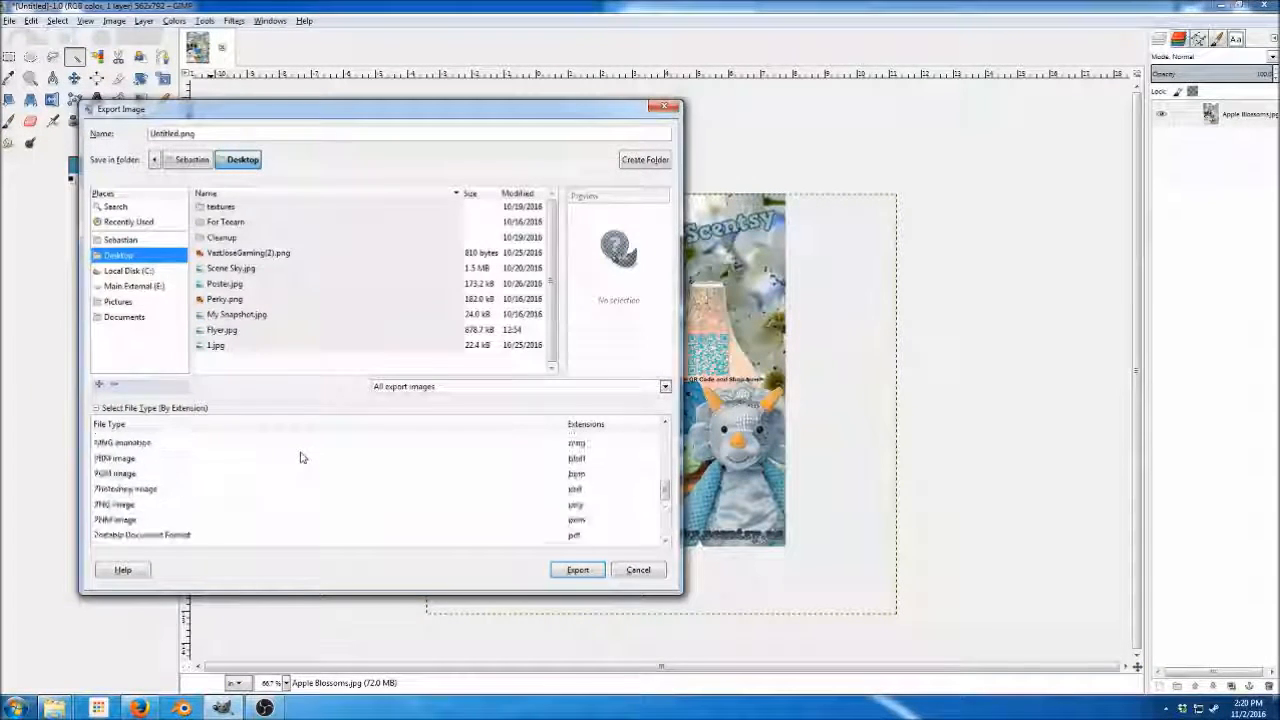
pyautogui.scroll(3, 301, 457)
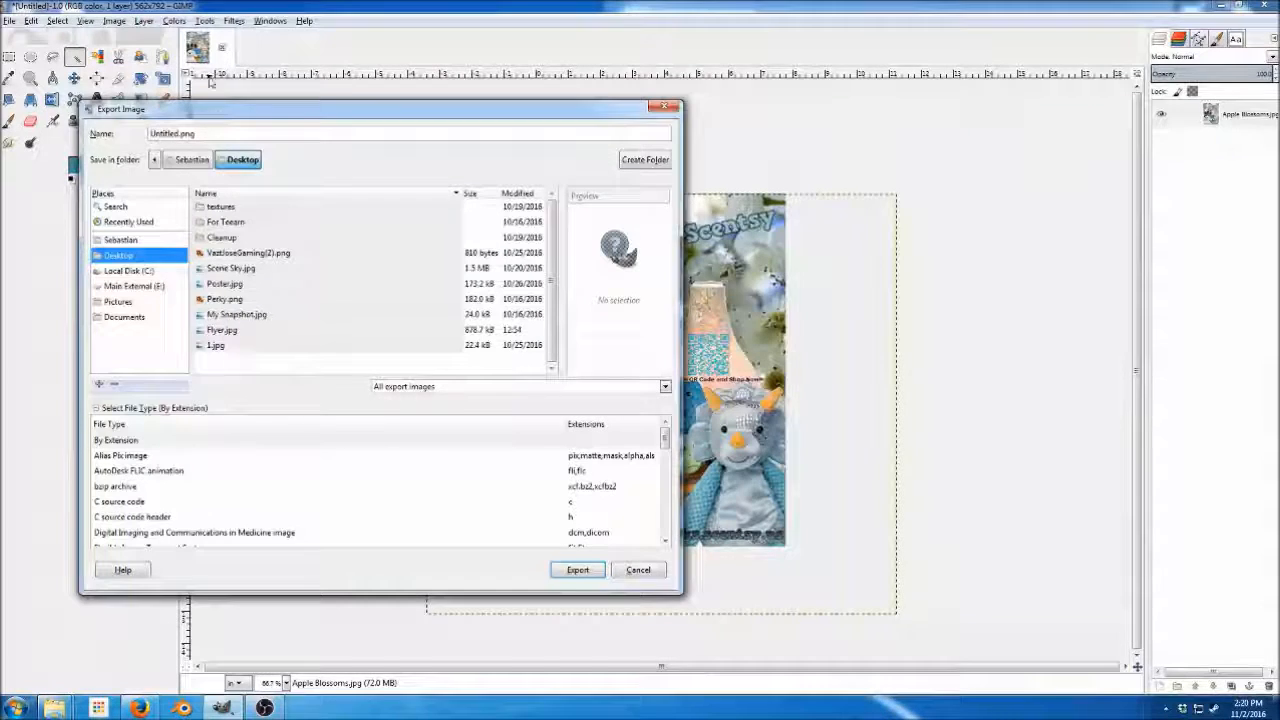
pyautogui.tripleClick(200, 133)
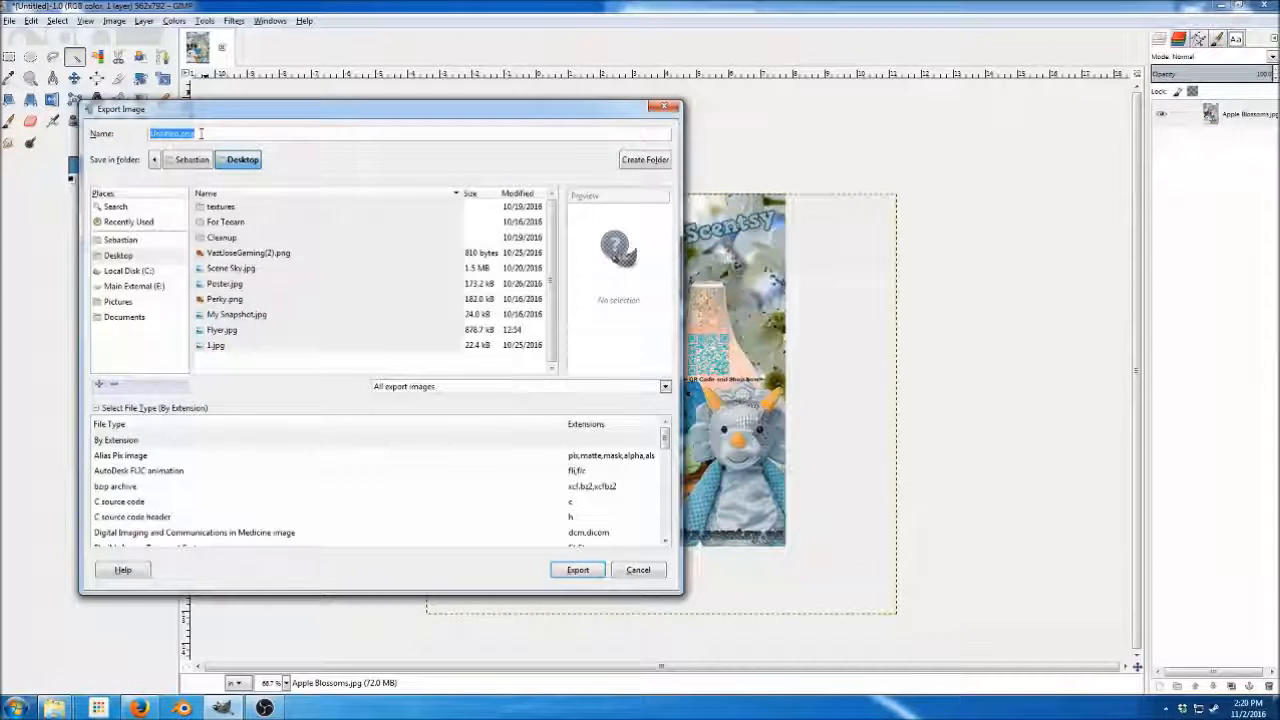
pyautogui.scroll(-1, 278, 507)
pyautogui.scroll(-5, 279, 505)
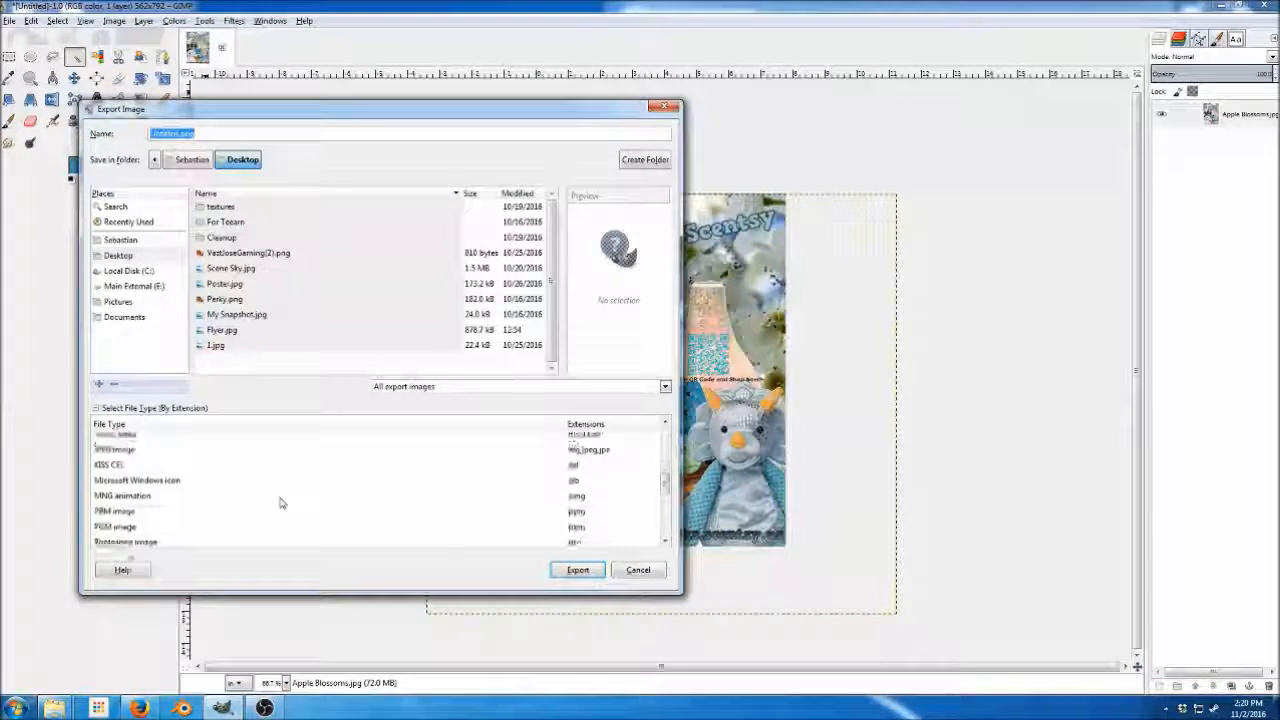
pyautogui.scroll(6, 280, 500)
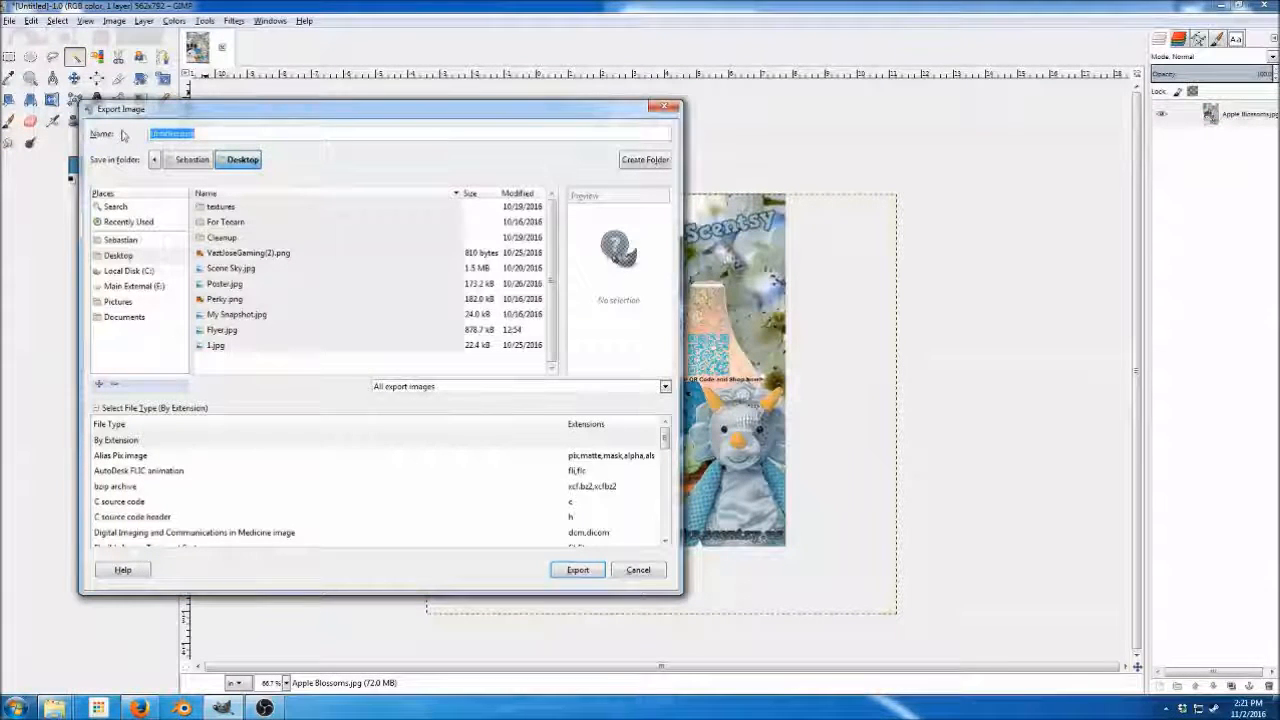
# Name the export file Flyer.jpg, export it to the Desktop and replace the existing file of that name.
pyautogui.write('Flyer.')
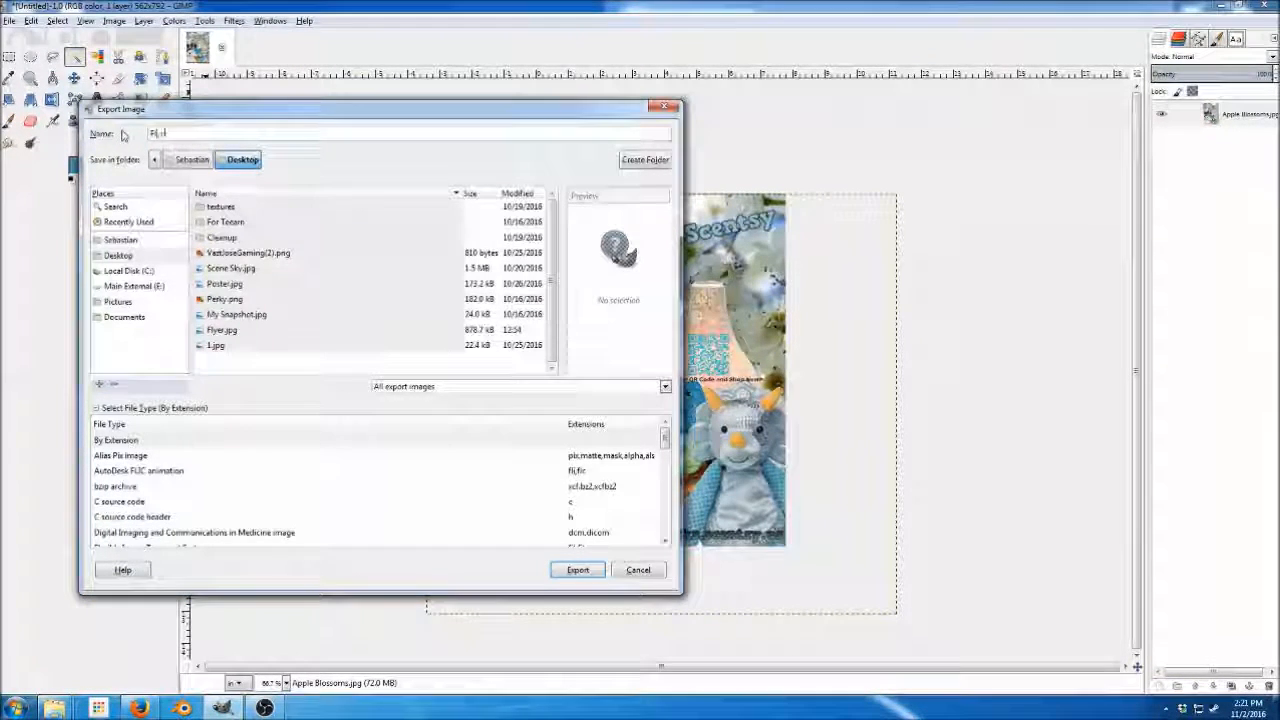
pyautogui.write('jpg')
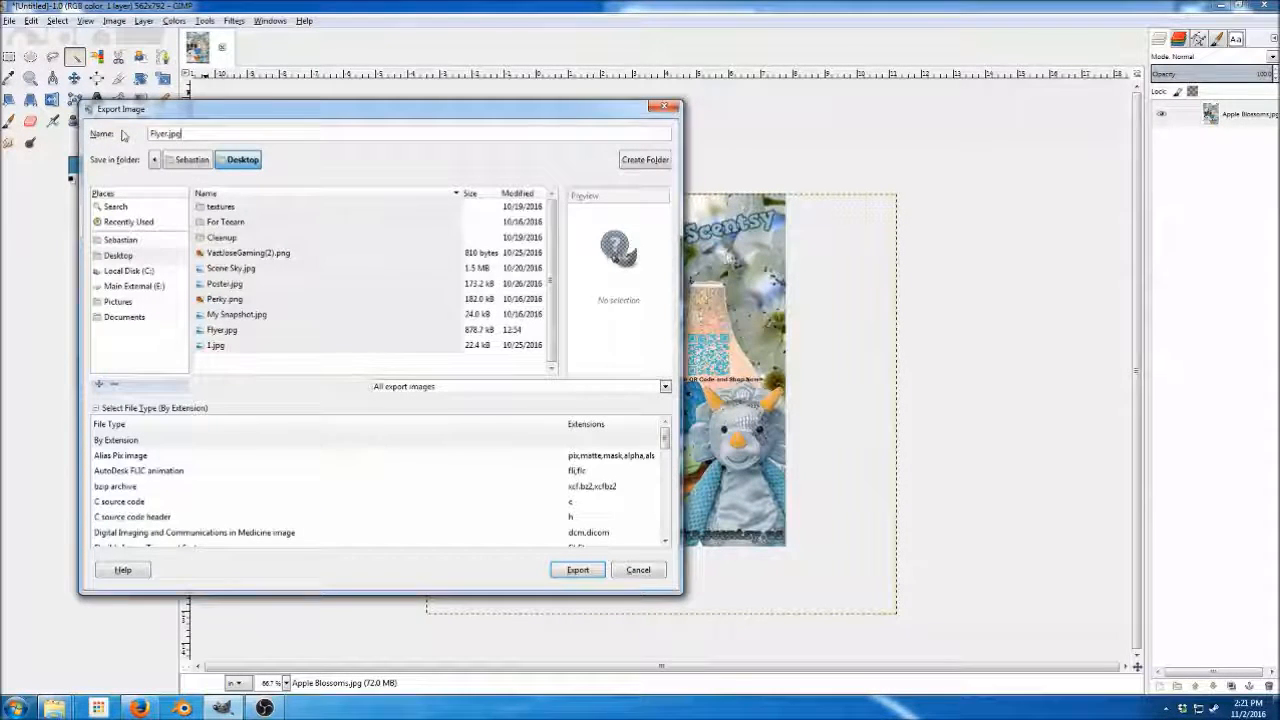
pyautogui.click(580, 568)
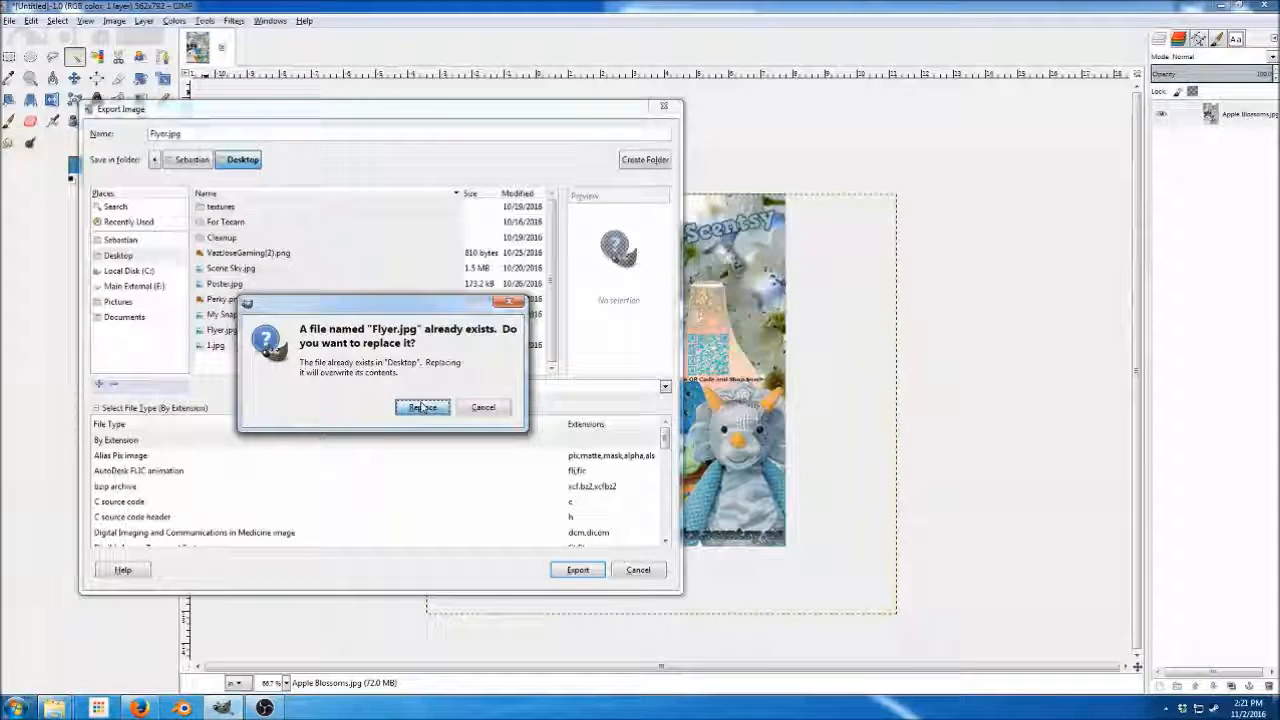
pyautogui.click(422, 408)
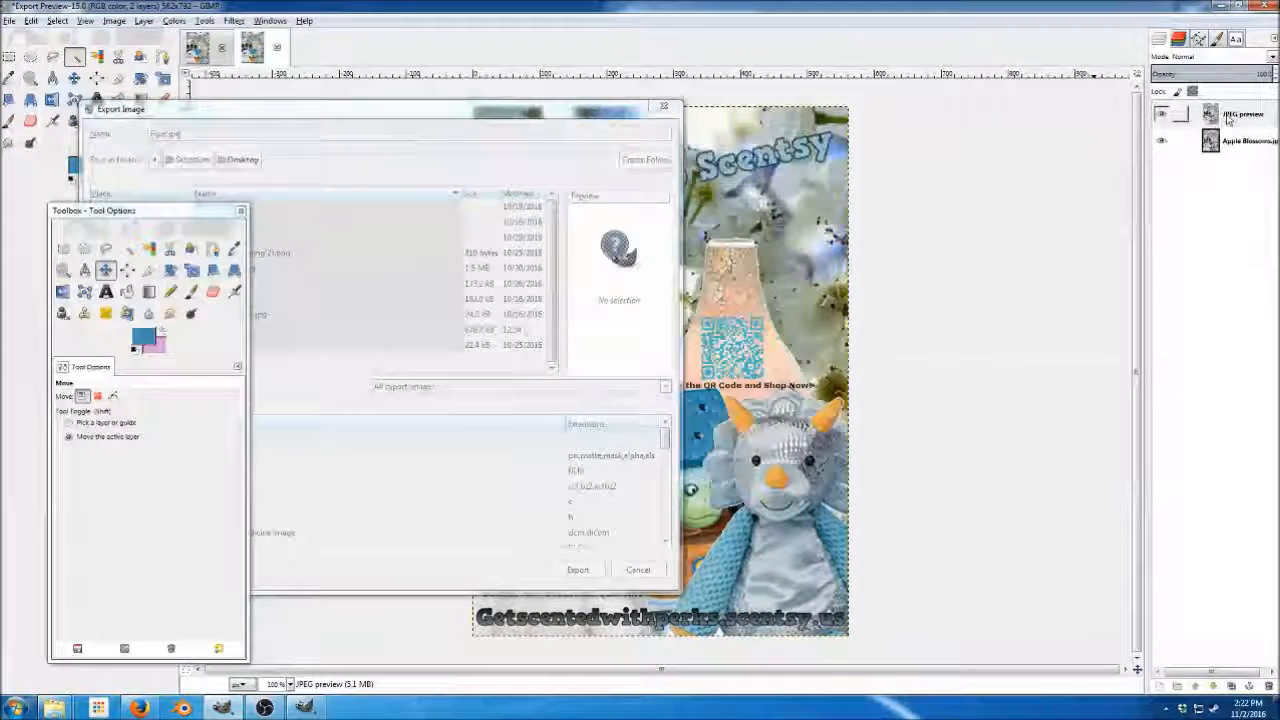
# Bring the JPEG export settings into view, turn off the preview in the image window, check the advanced options and export the flyer.
pyautogui.click(1228, 117)
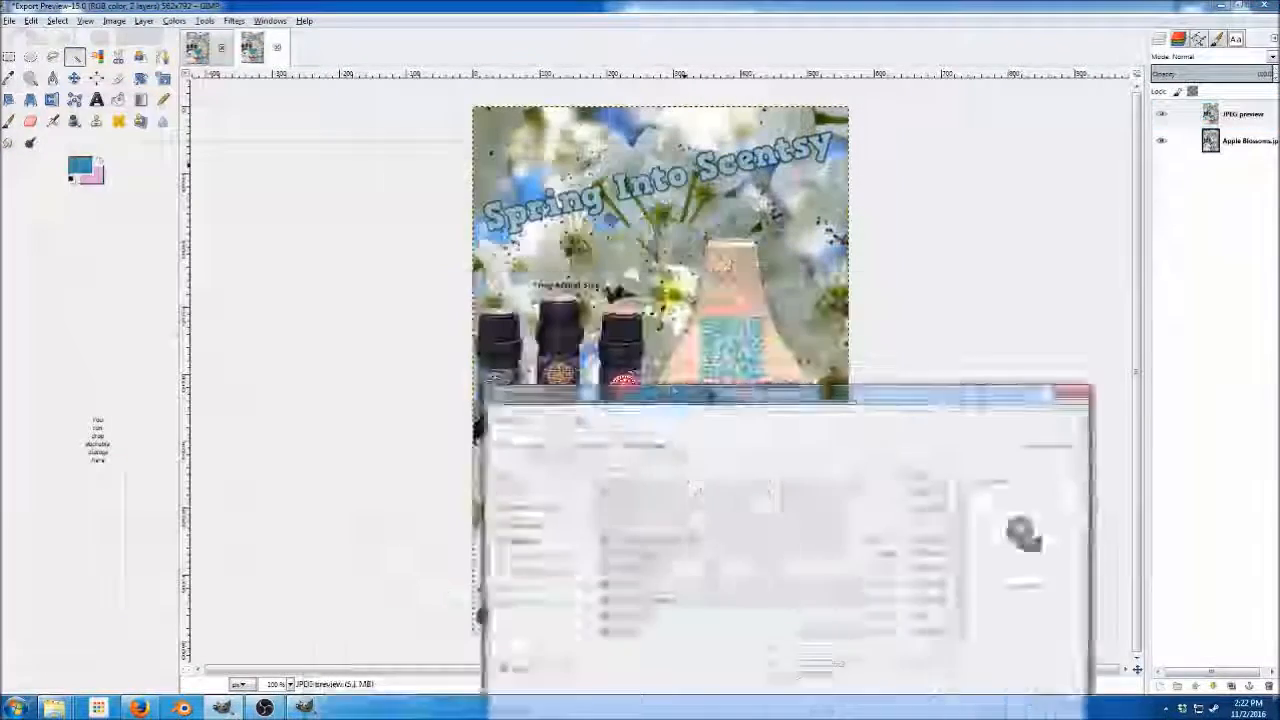
pyautogui.moveTo(1128, 655); pyautogui.dragTo(762, 157)
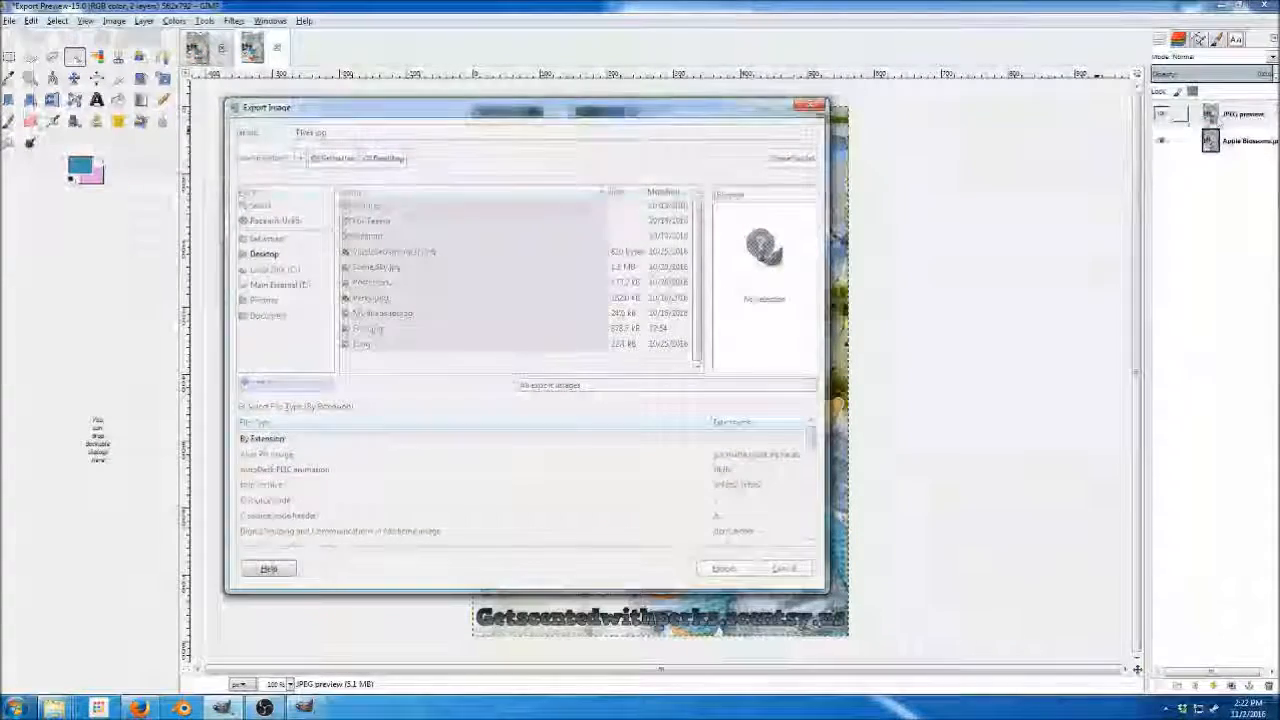
pyautogui.click(306, 708)
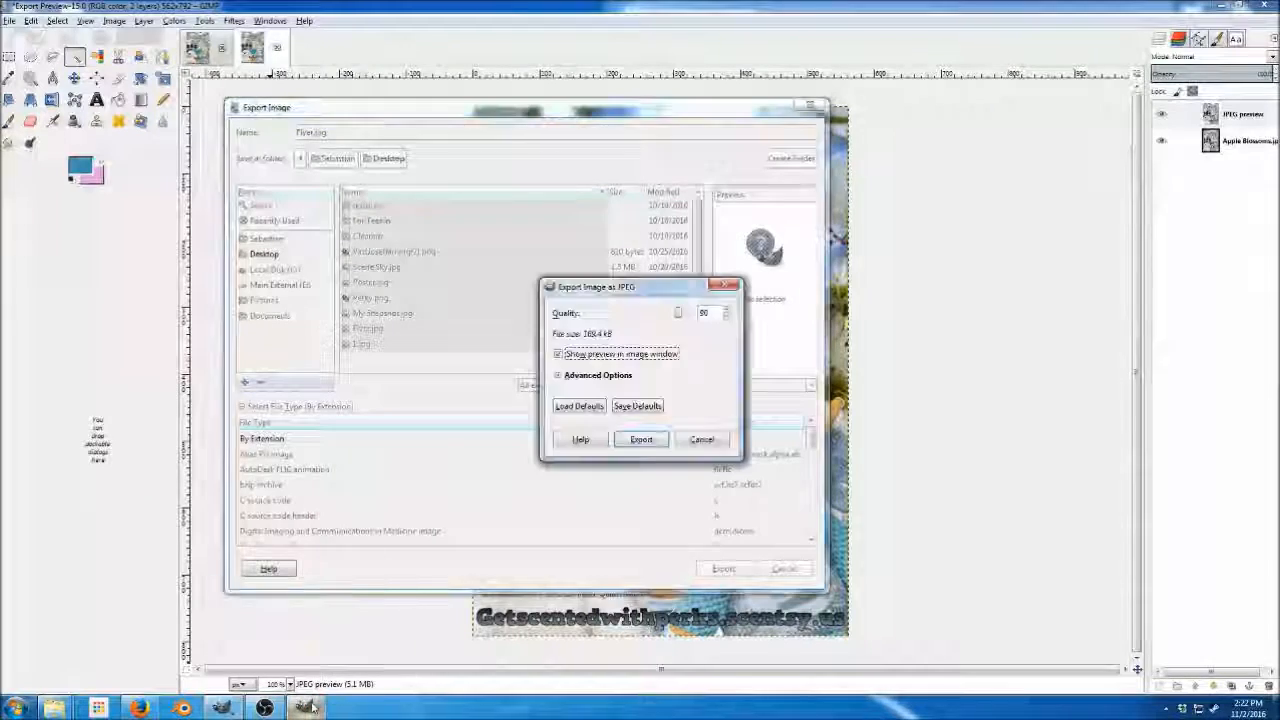
pyautogui.click(558, 354)
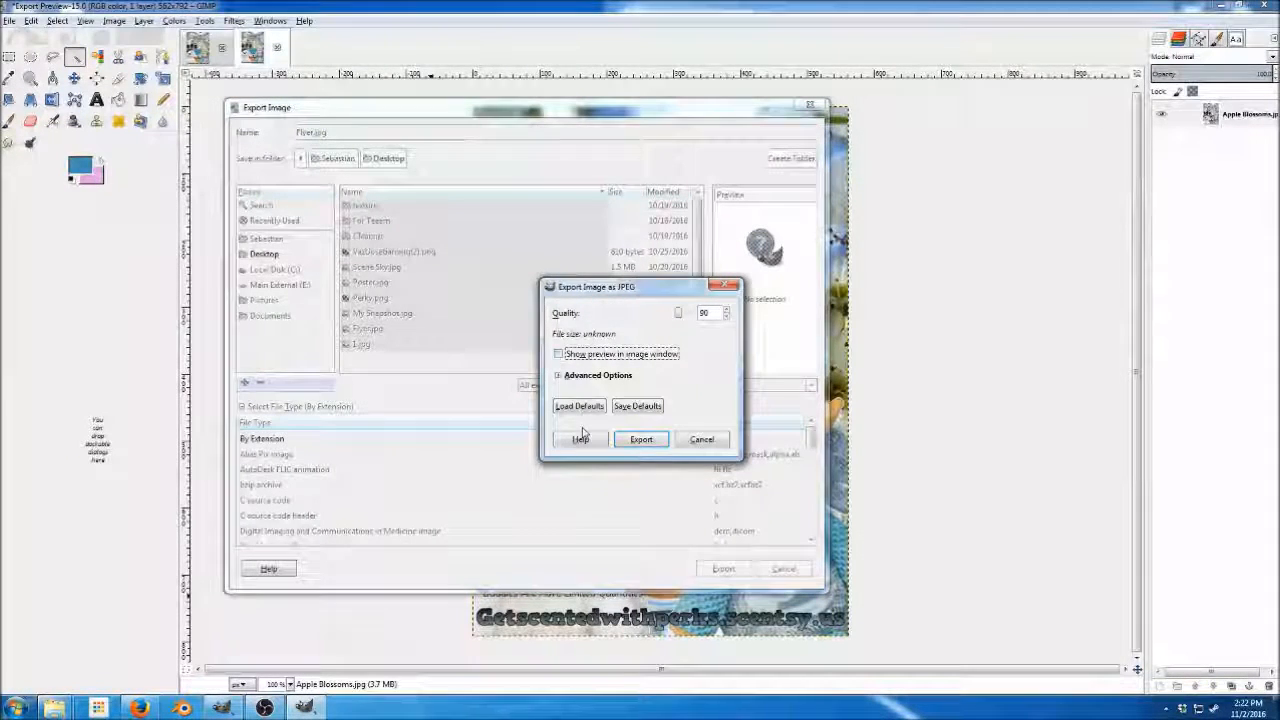
pyautogui.click(558, 375)
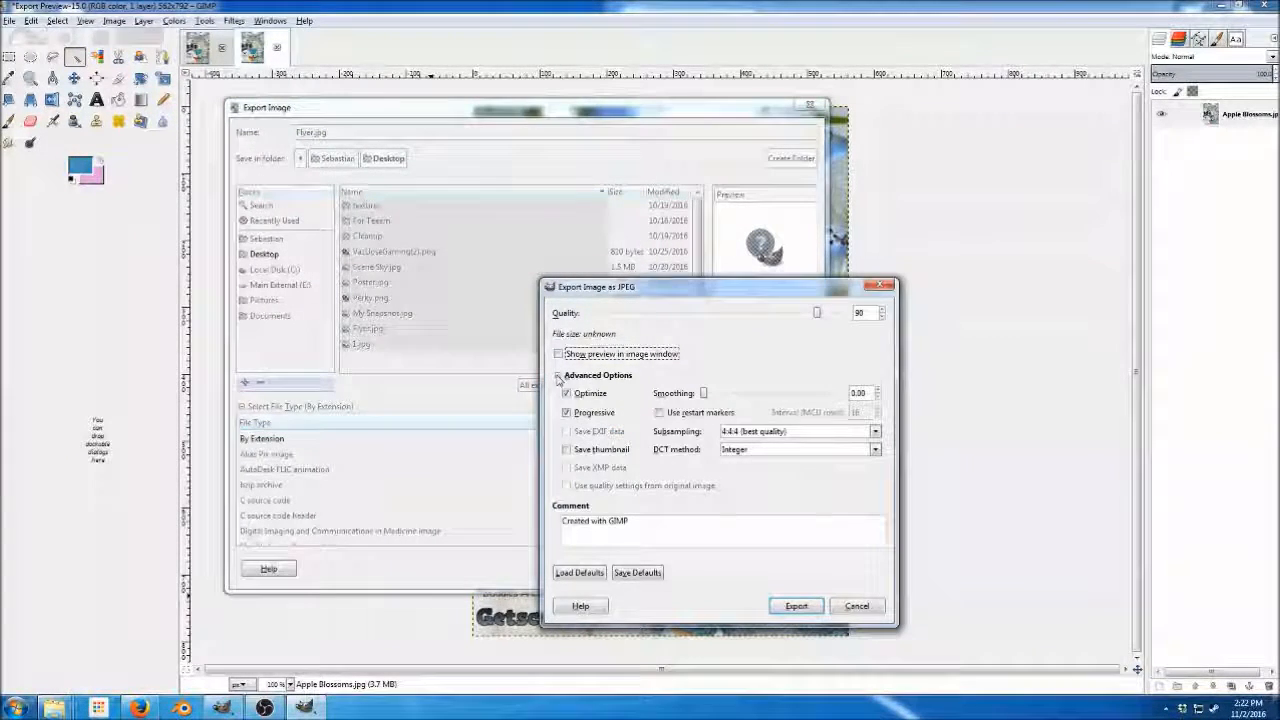
pyautogui.click(558, 375)
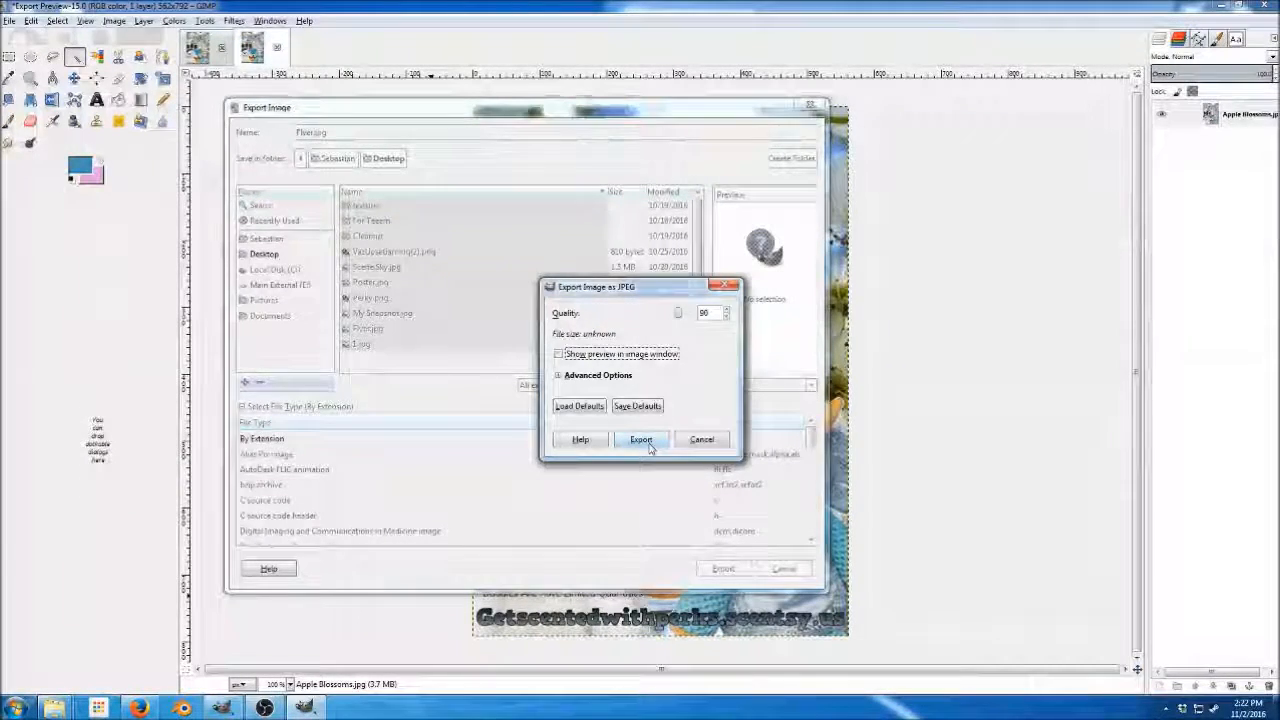
pyautogui.click(641, 439)
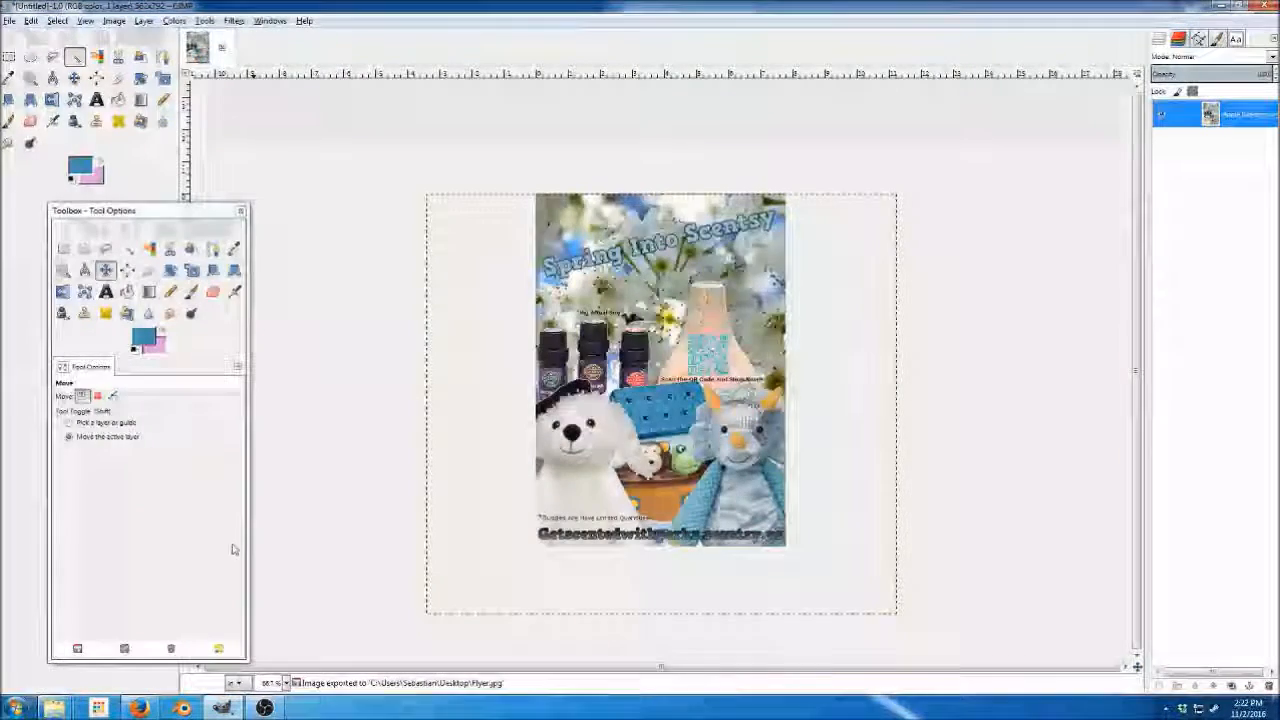
# Minimize GIMP and view the exported Flyer image from the desktop, close the viewer and switch to the Firefox window with the QR code.
pyautogui.click(1218, 9)
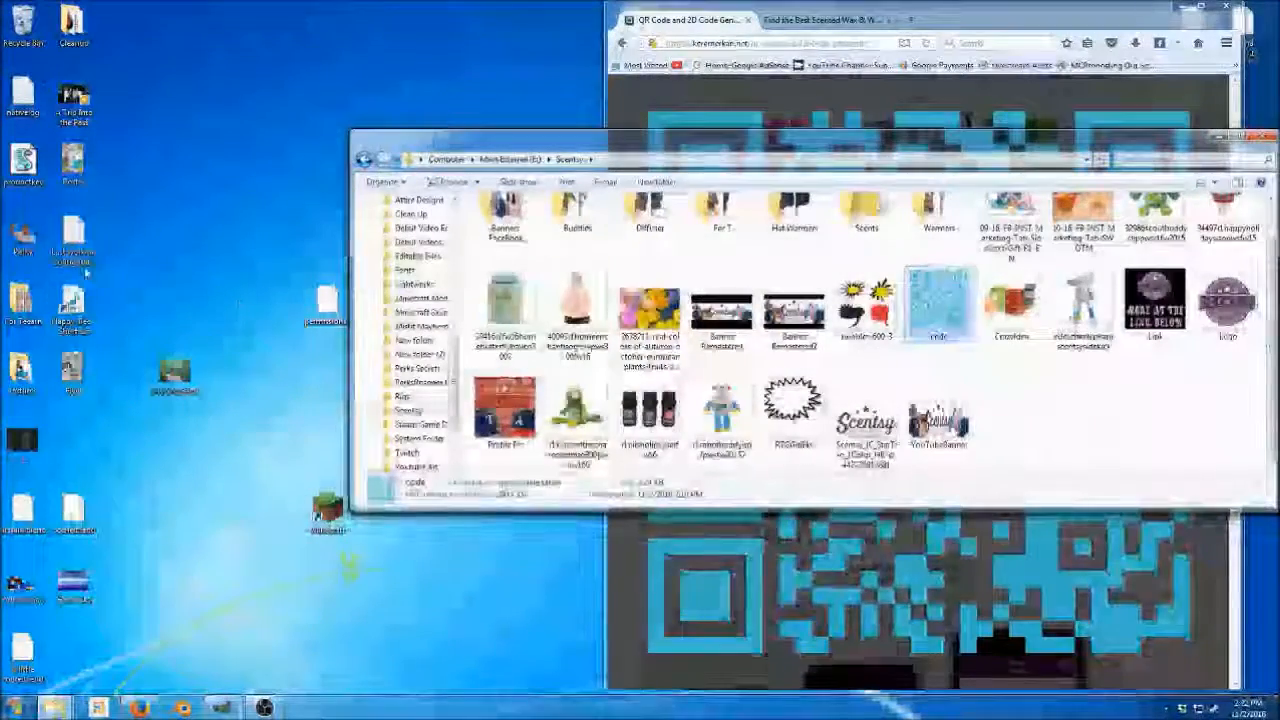
pyautogui.click(73, 165)
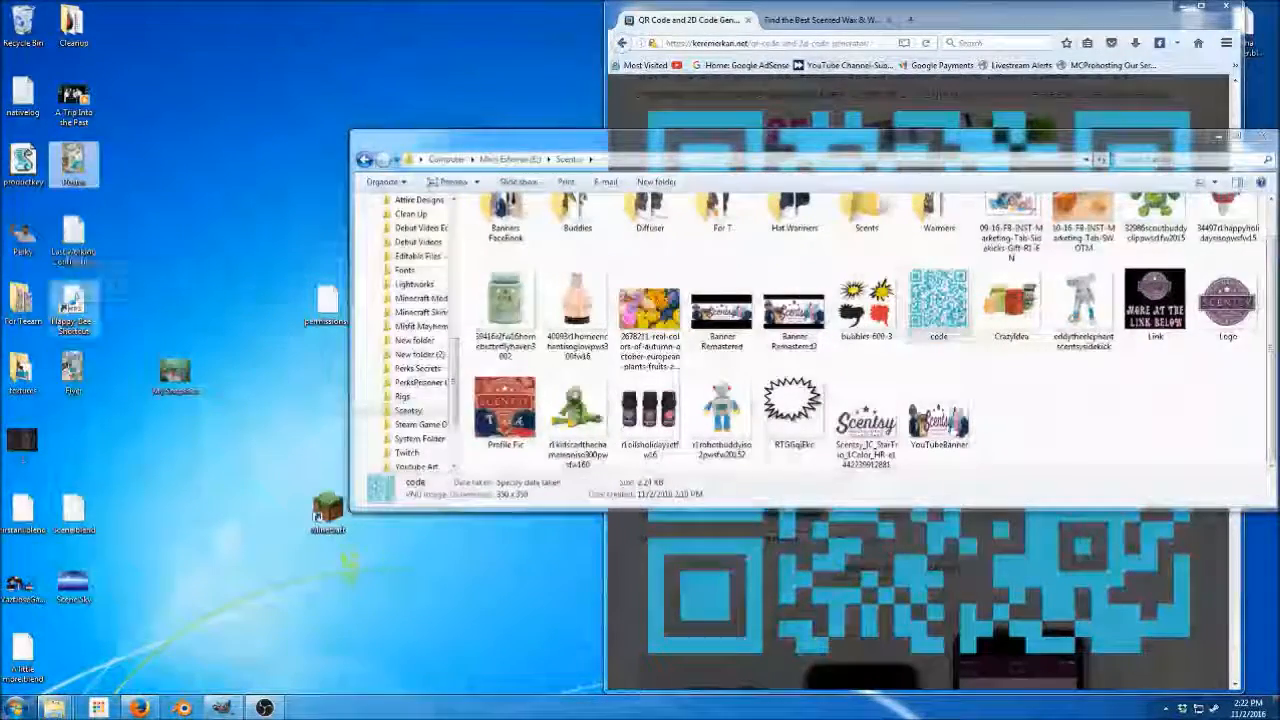
pyautogui.doubleClick(71, 370)
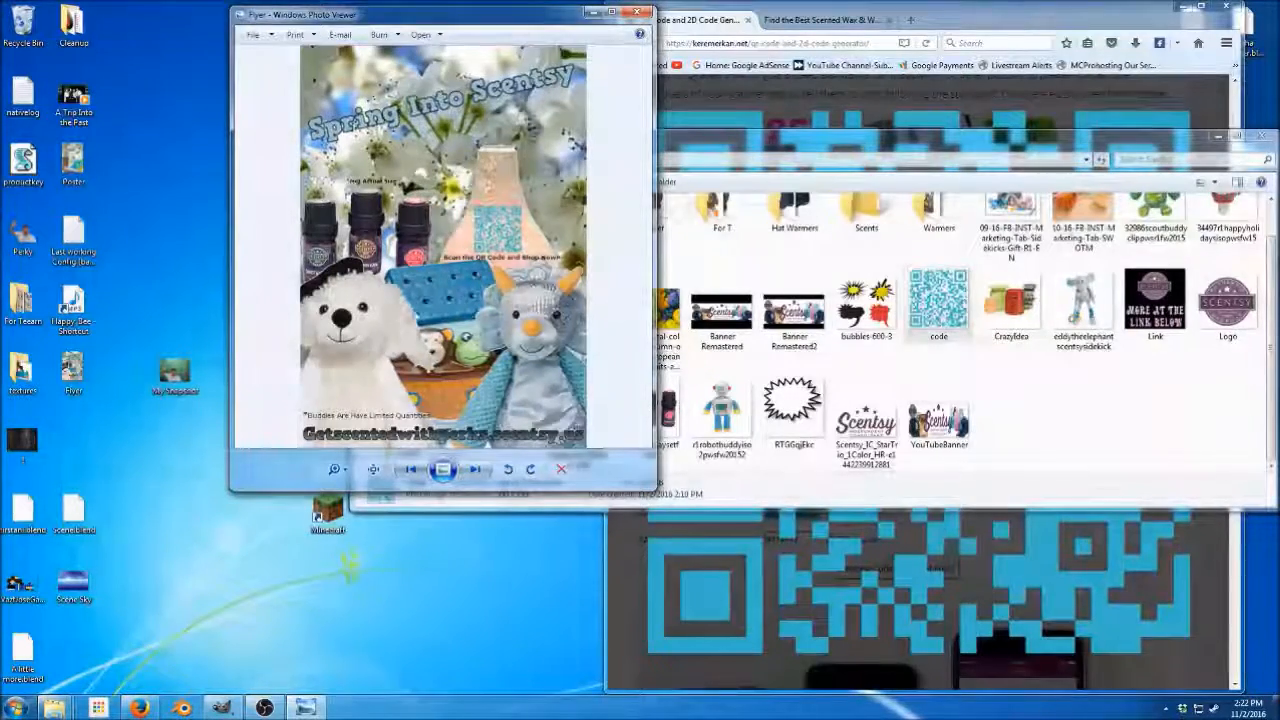
pyautogui.click(636, 14)
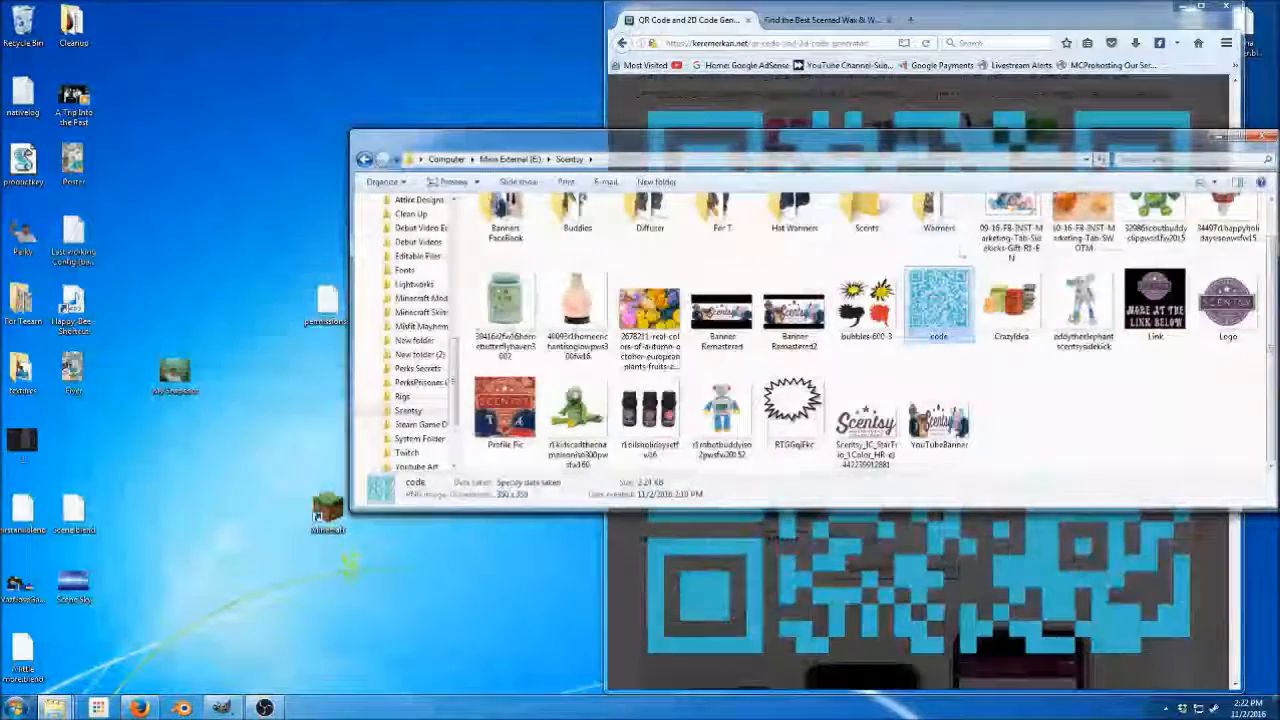
pyautogui.click(150, 707)
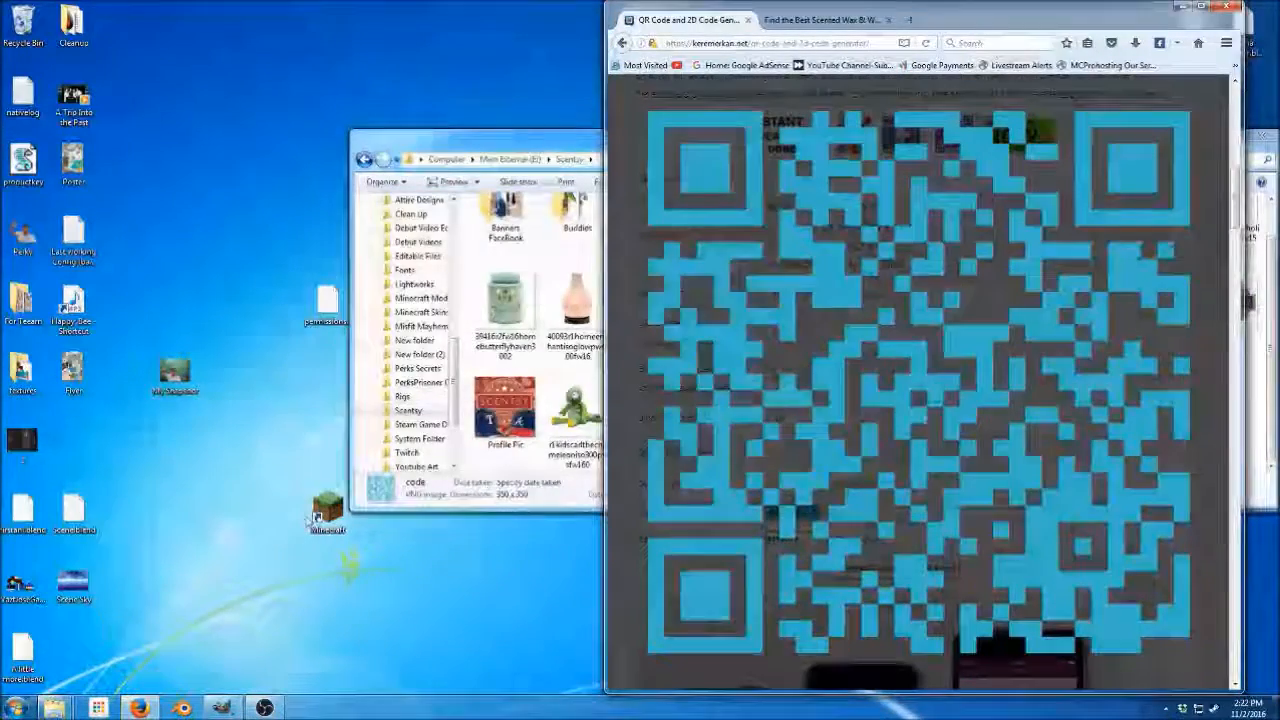